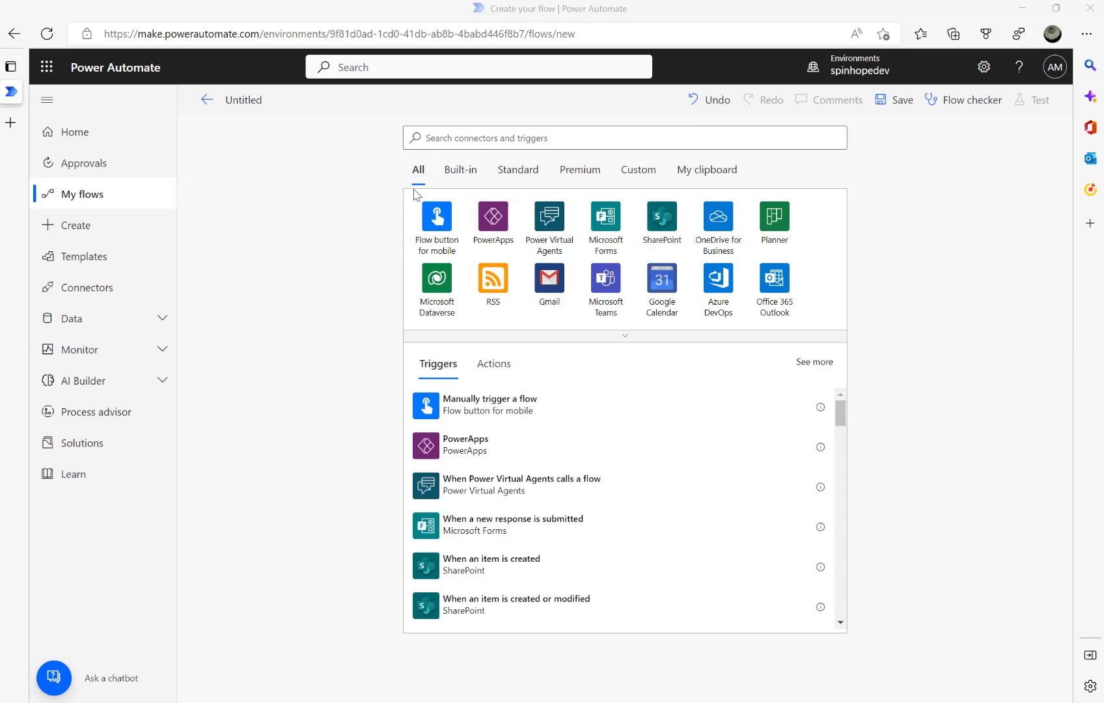
Start the flow with Office 365 Outlook's 'When an email is flagged (V3)' trigger.
click(476, 136)
text(outlook)
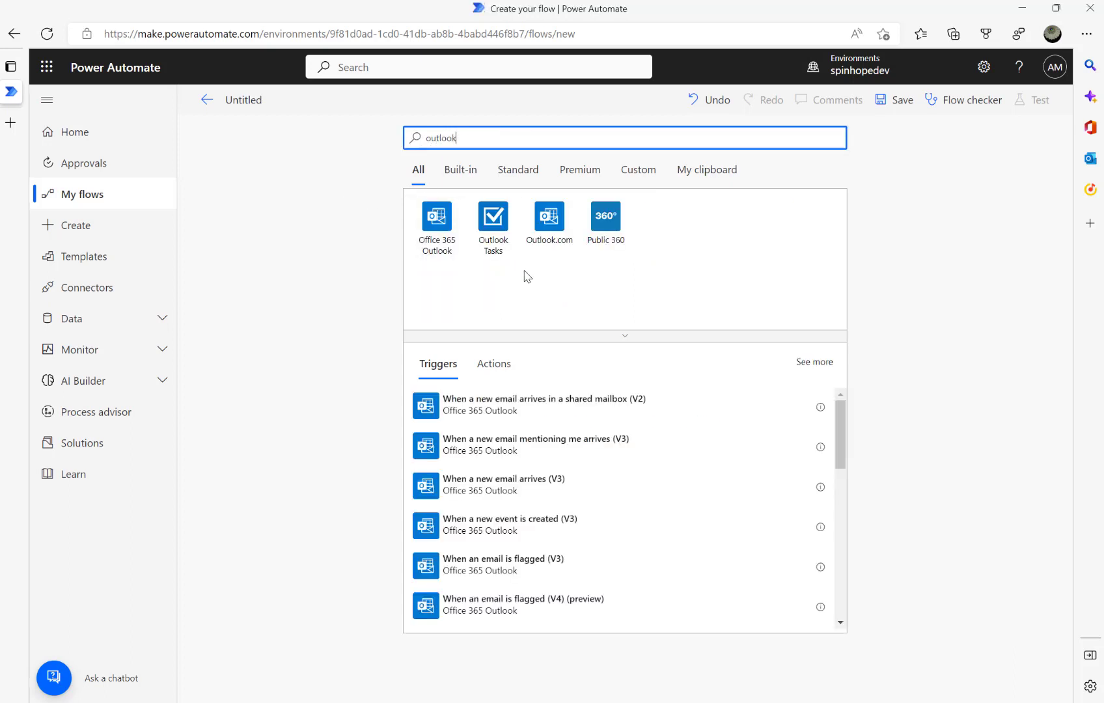
click(438, 235)
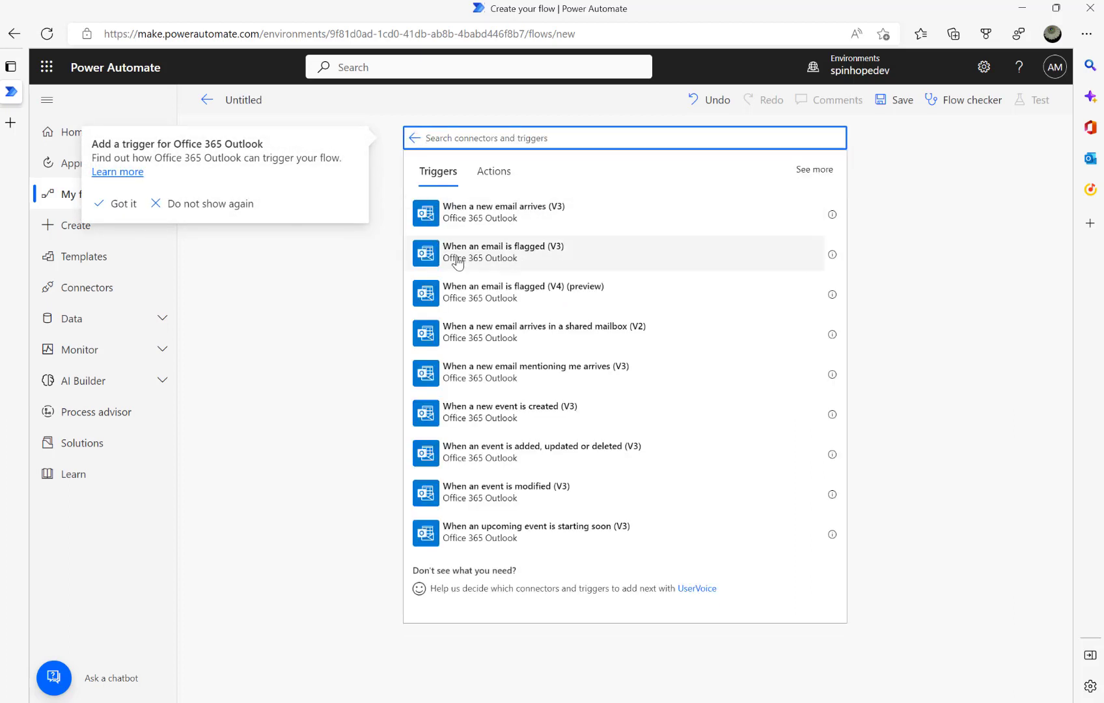
click(459, 260)
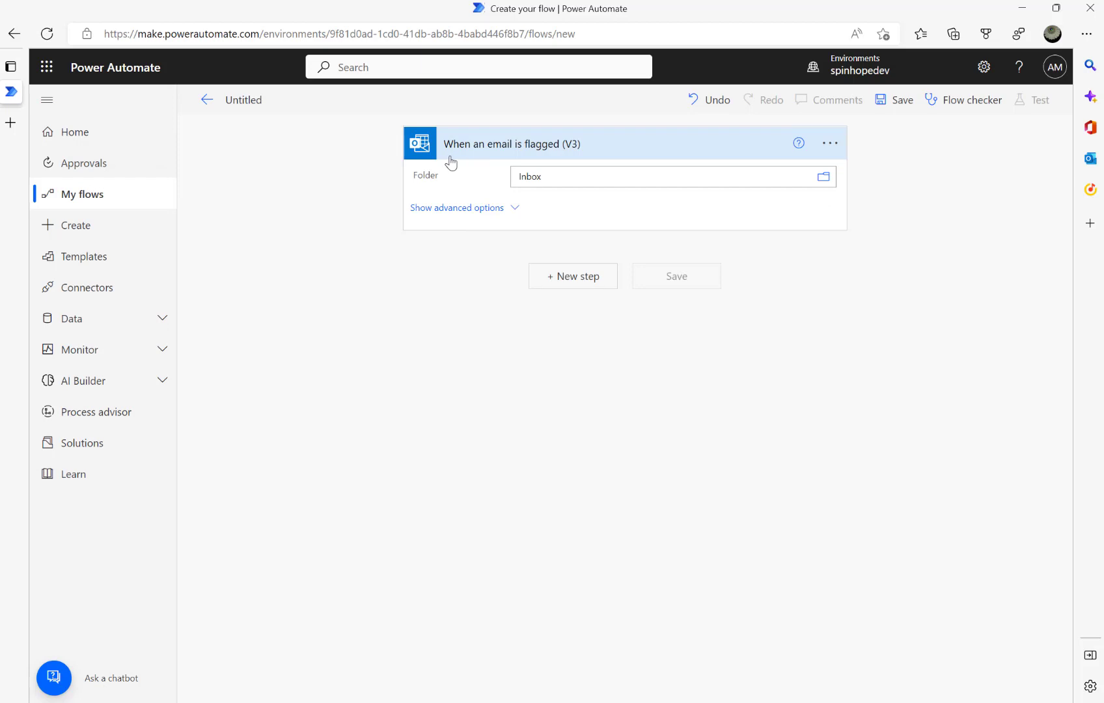
Filter the flagged-email trigger to subject 'Demo Task', Only with Attachments and Include Attachments Yes, then add a new step.
click(493, 210)
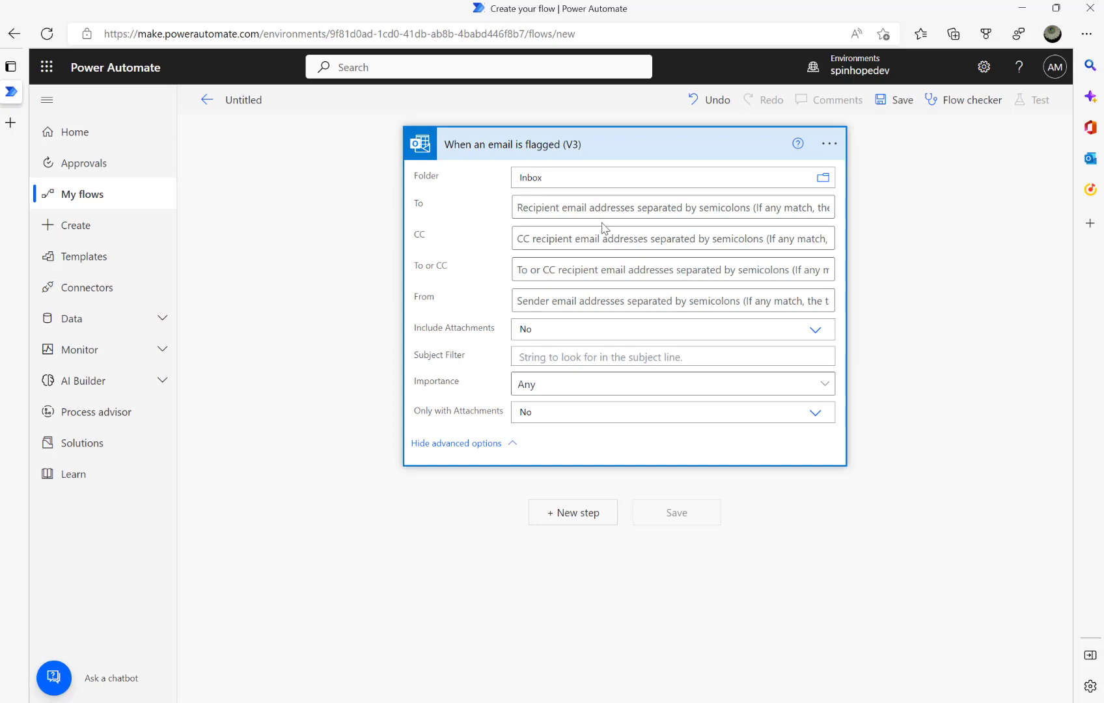
click(540, 358)
text(Demo Task)
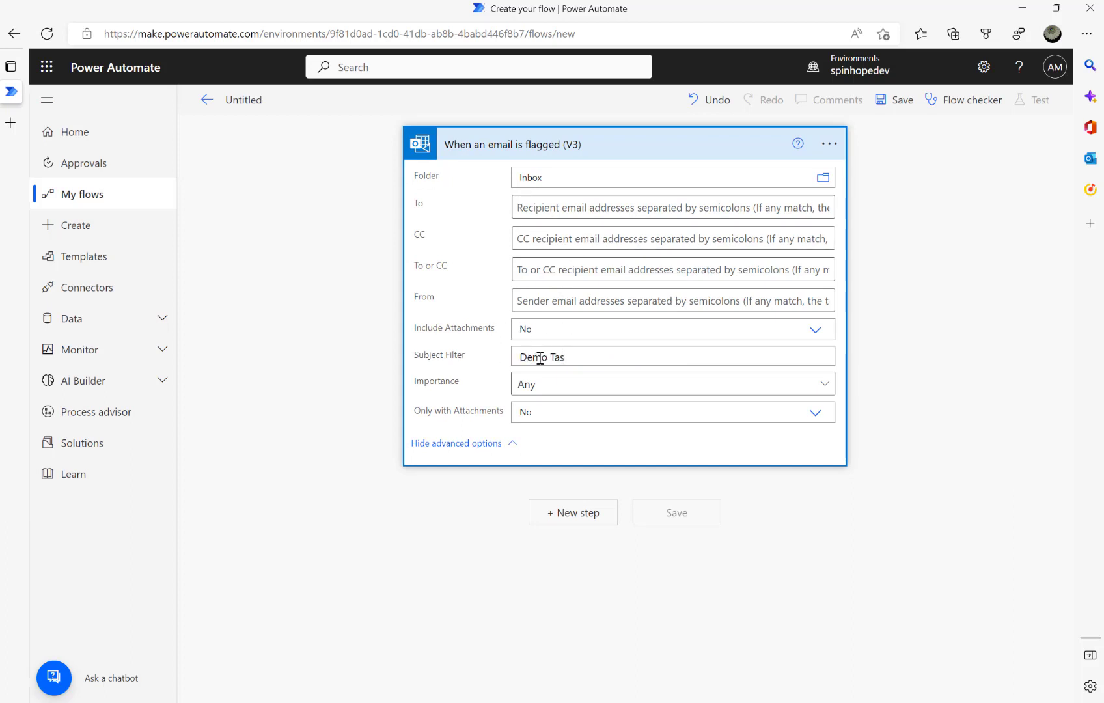
click(585, 418)
click(533, 448)
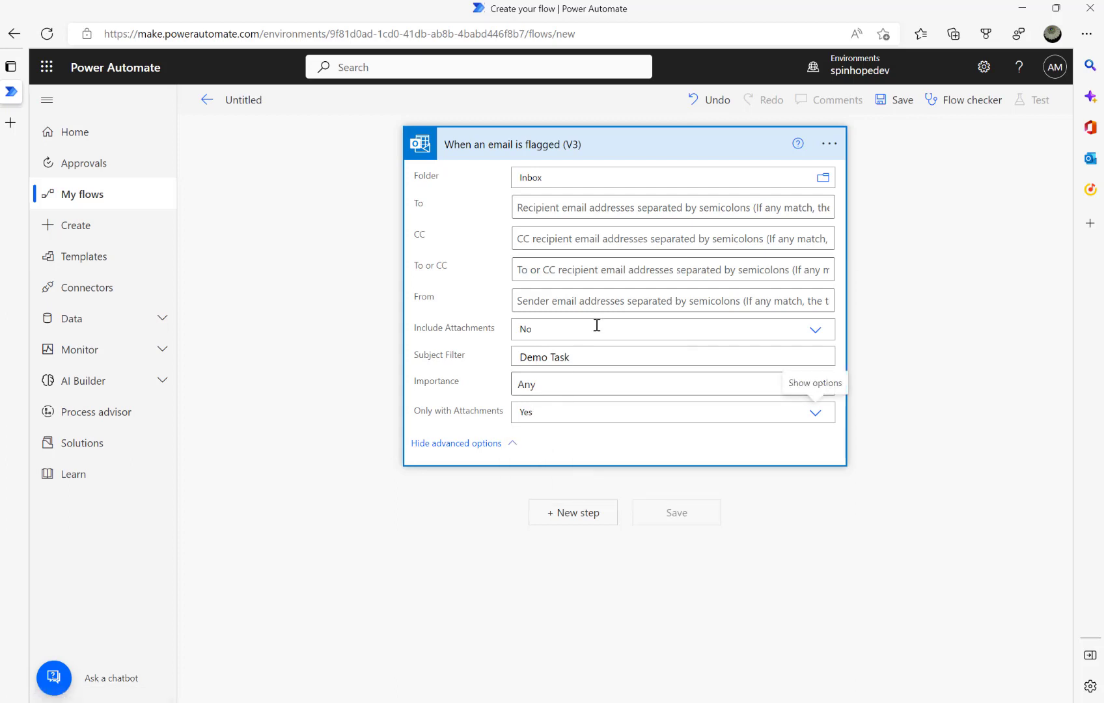
click(789, 333)
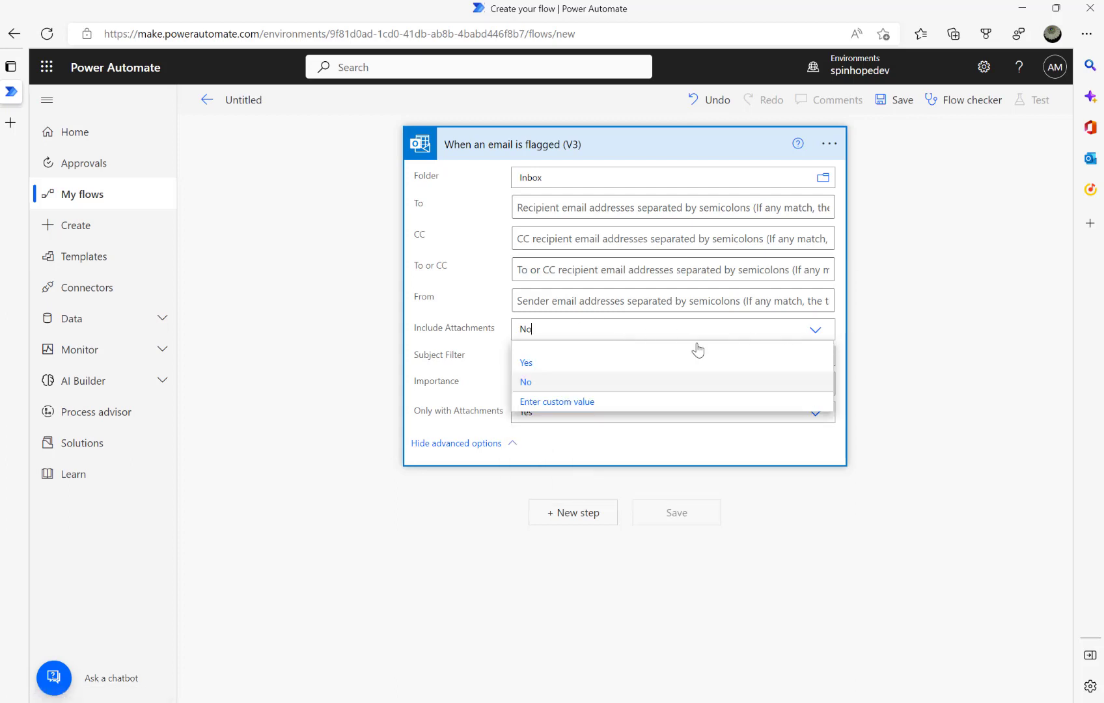
click(565, 363)
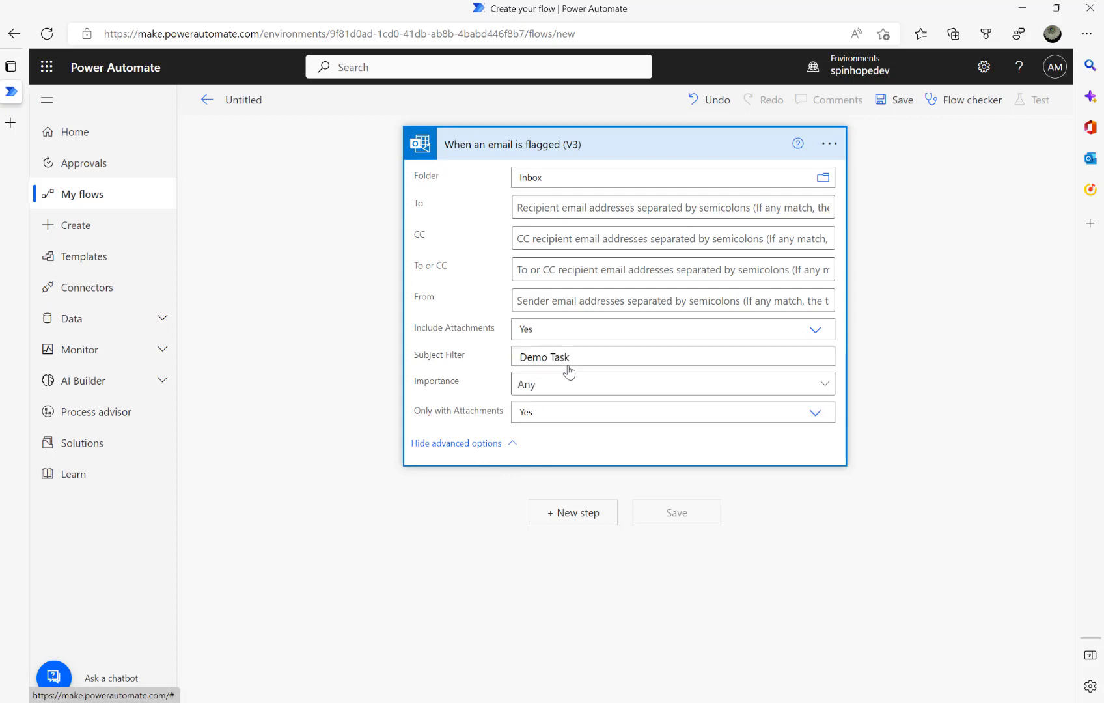
click(546, 146)
click(586, 218)
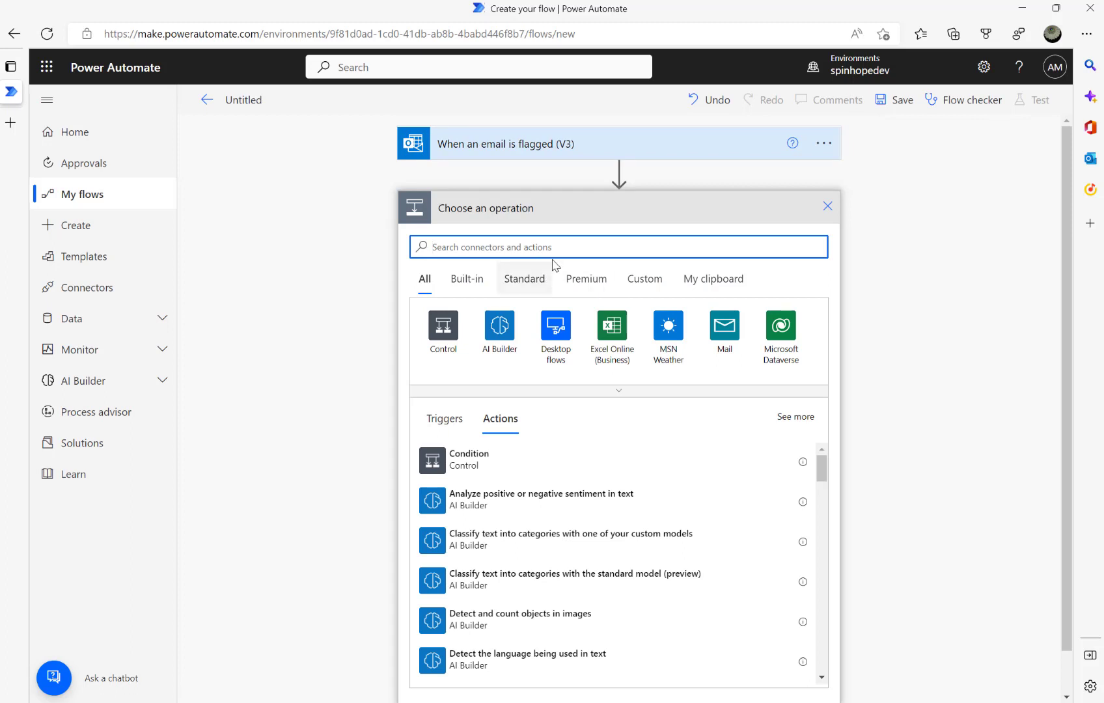
Add the OneDrive for Business 'Create file' action, found by searching 'onedrive'.
text(one)
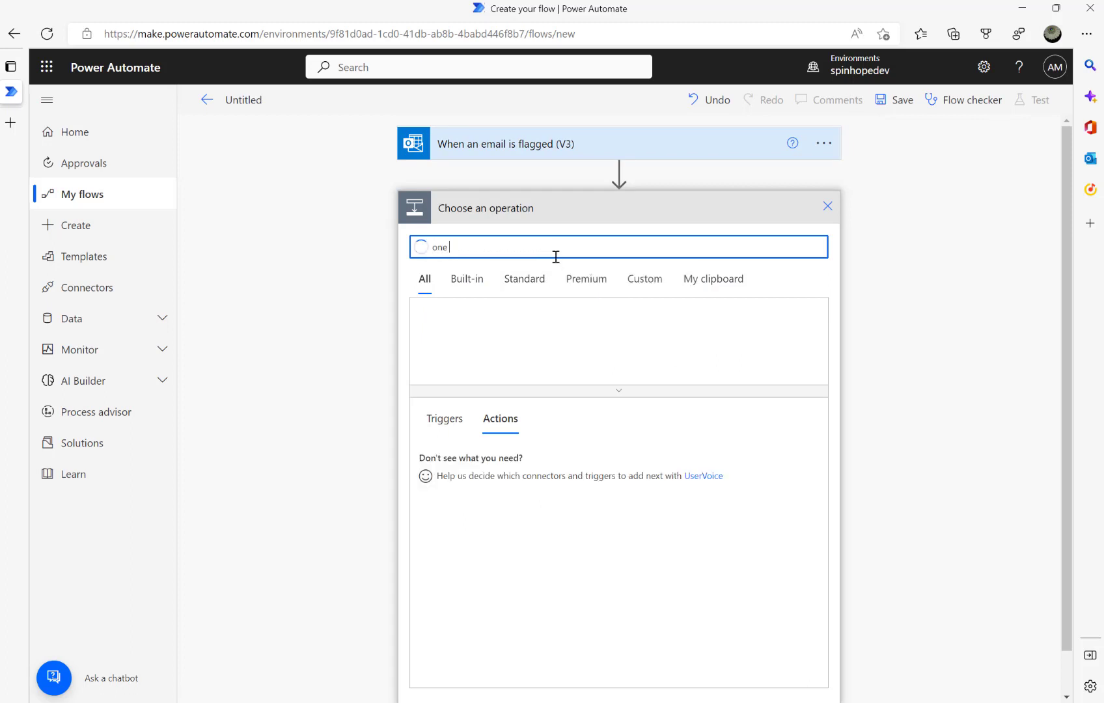
text(drive)
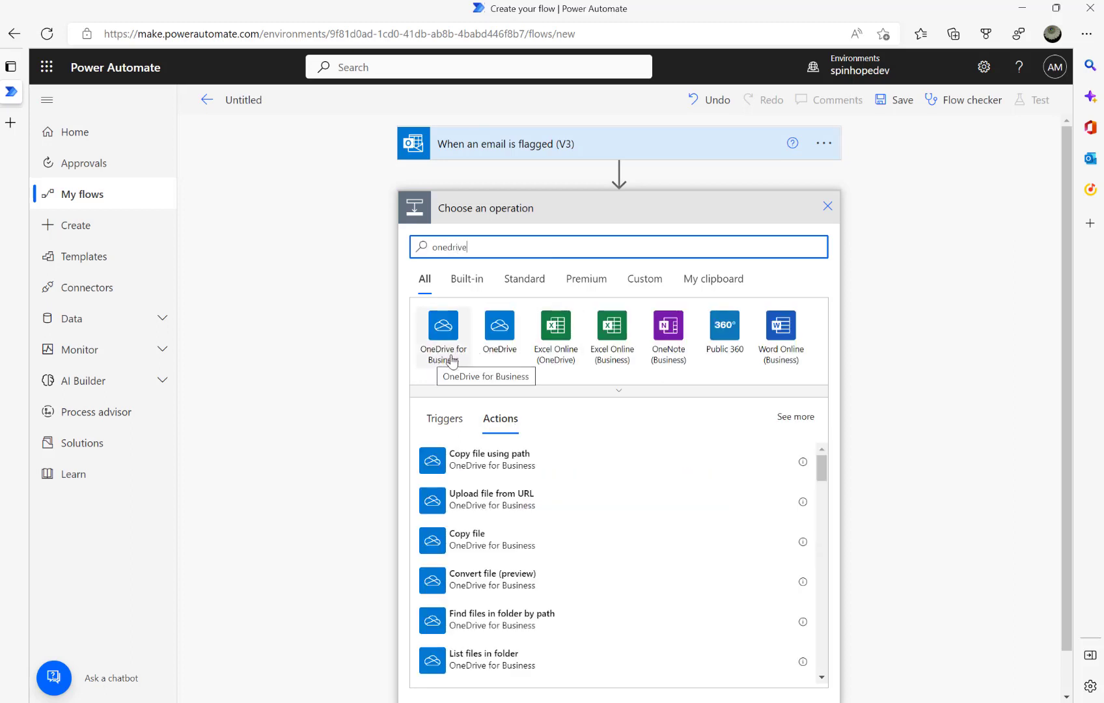
click(451, 359)
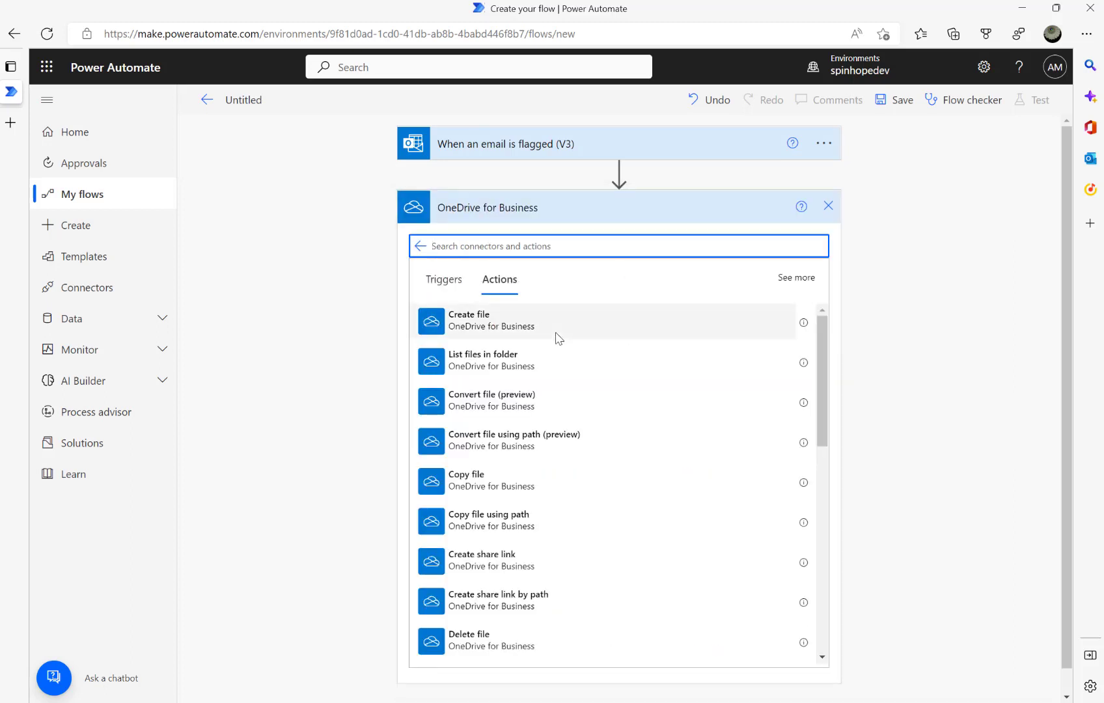
click(502, 325)
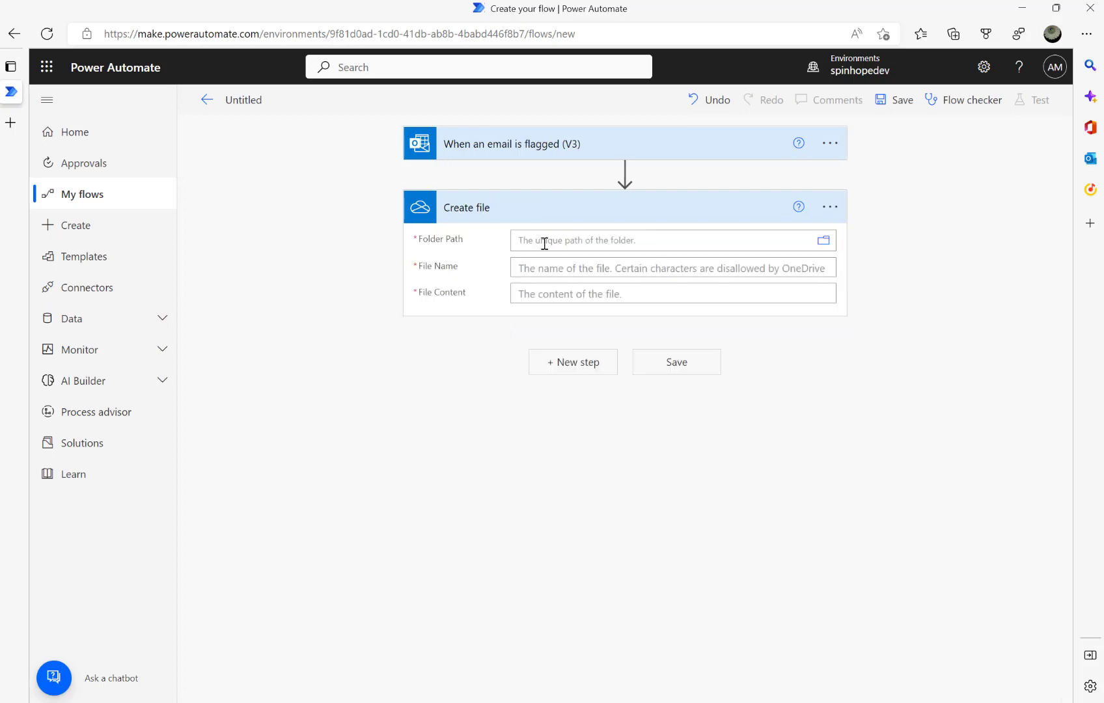
Set the Create file folder path to /FlowDemo.
click(823, 242)
click(805, 284)
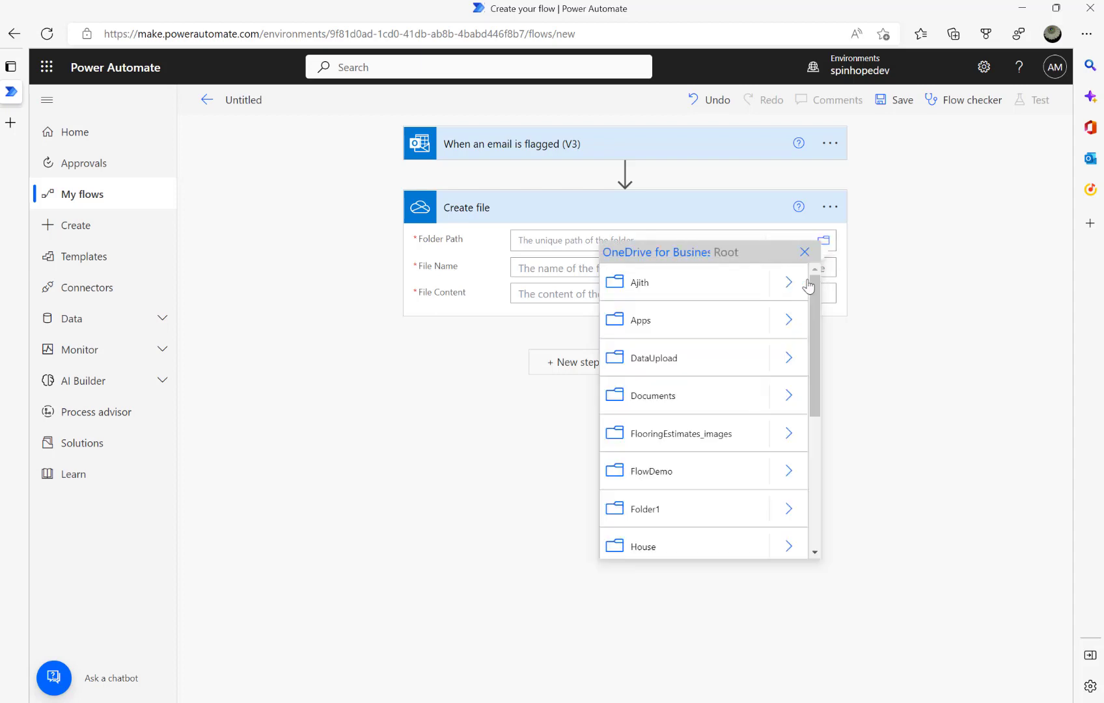
click(648, 481)
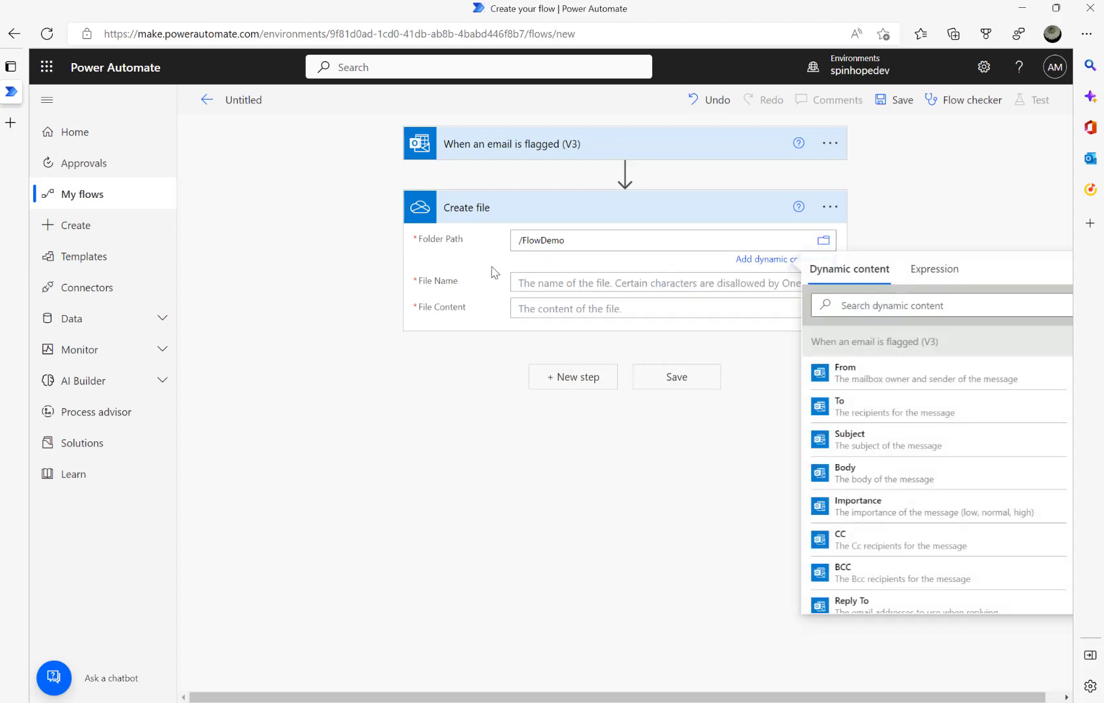
Set File Name to the dynamic Attachments Name value.
click(608, 282)
click(799, 242)
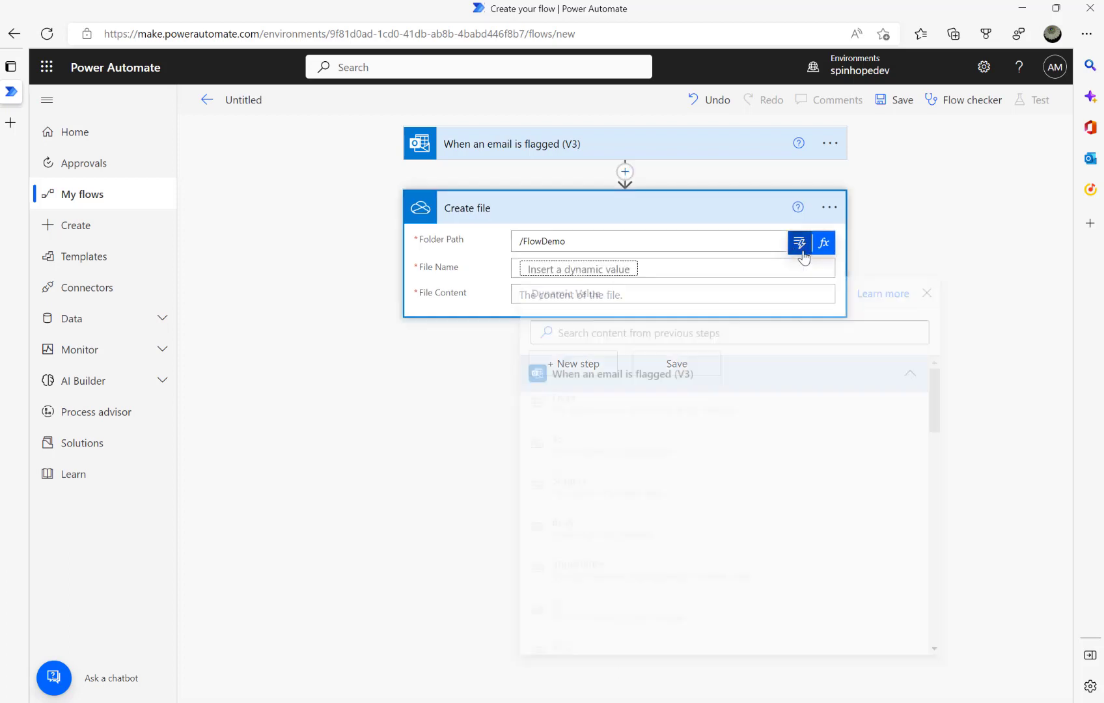
click(646, 343)
text(at)
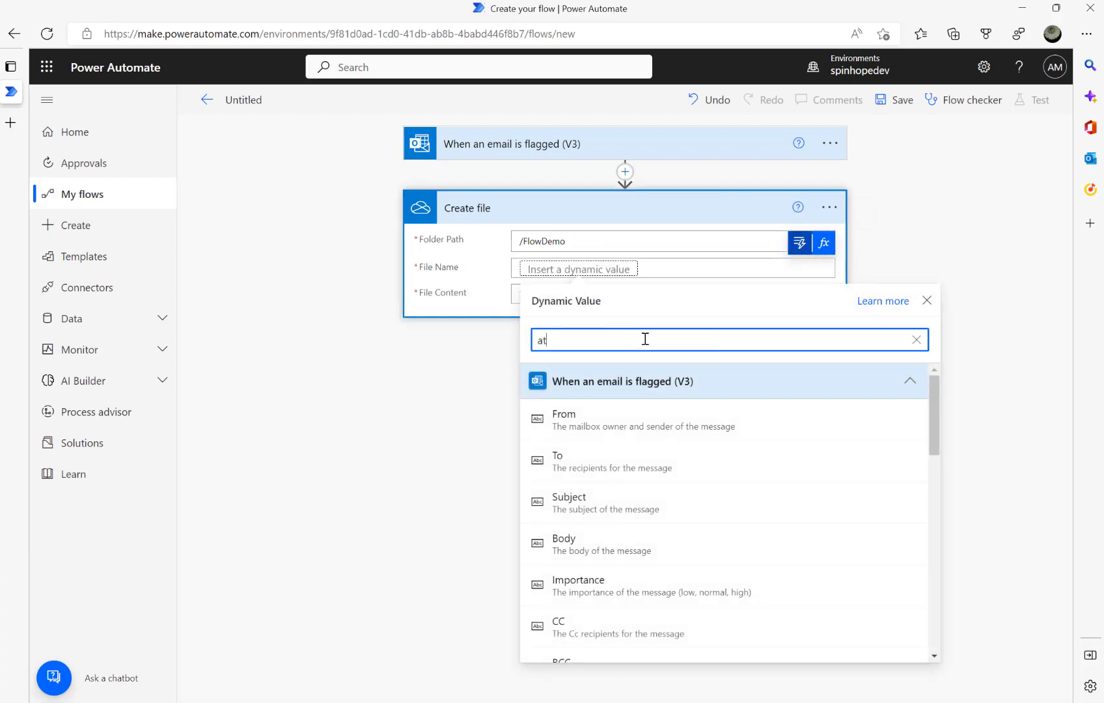
text(tachment)
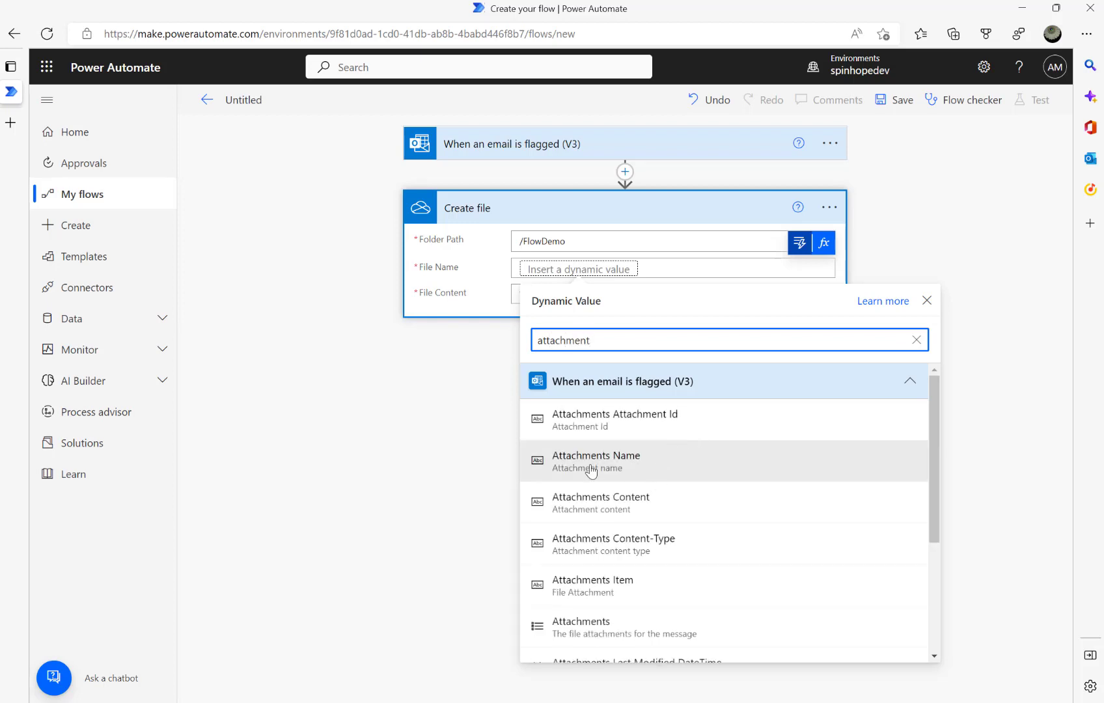
click(627, 469)
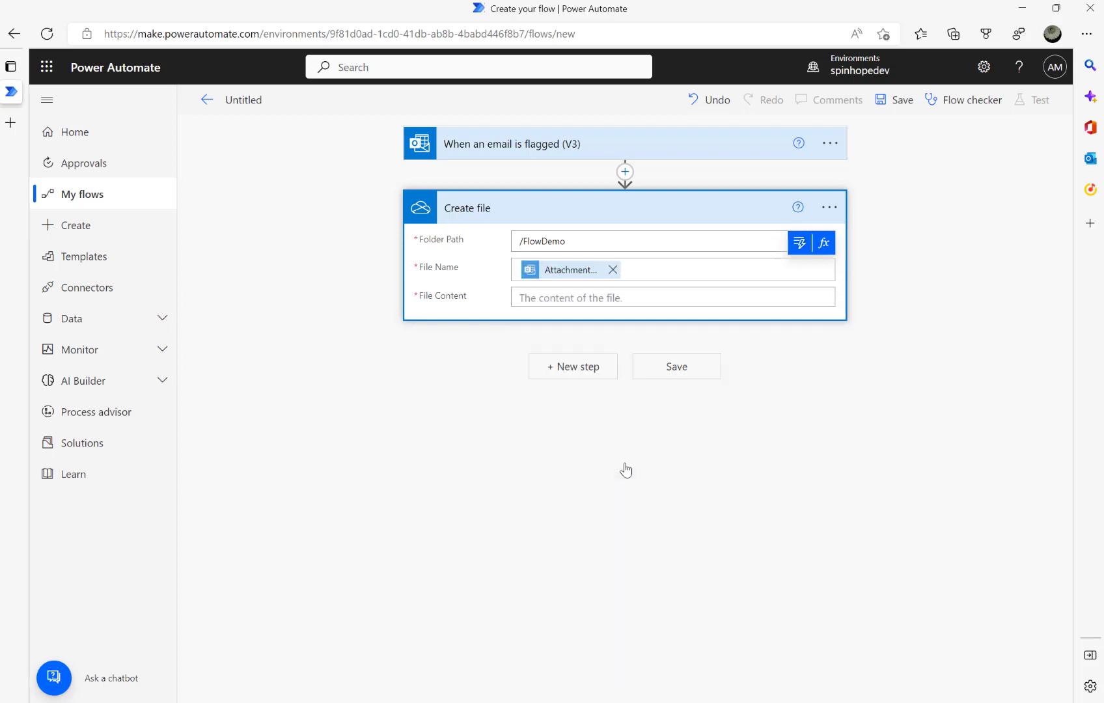
Set File Content to the dynamic Attachments Content value, placing Create file inside an Apply to each loop.
click(560, 307)
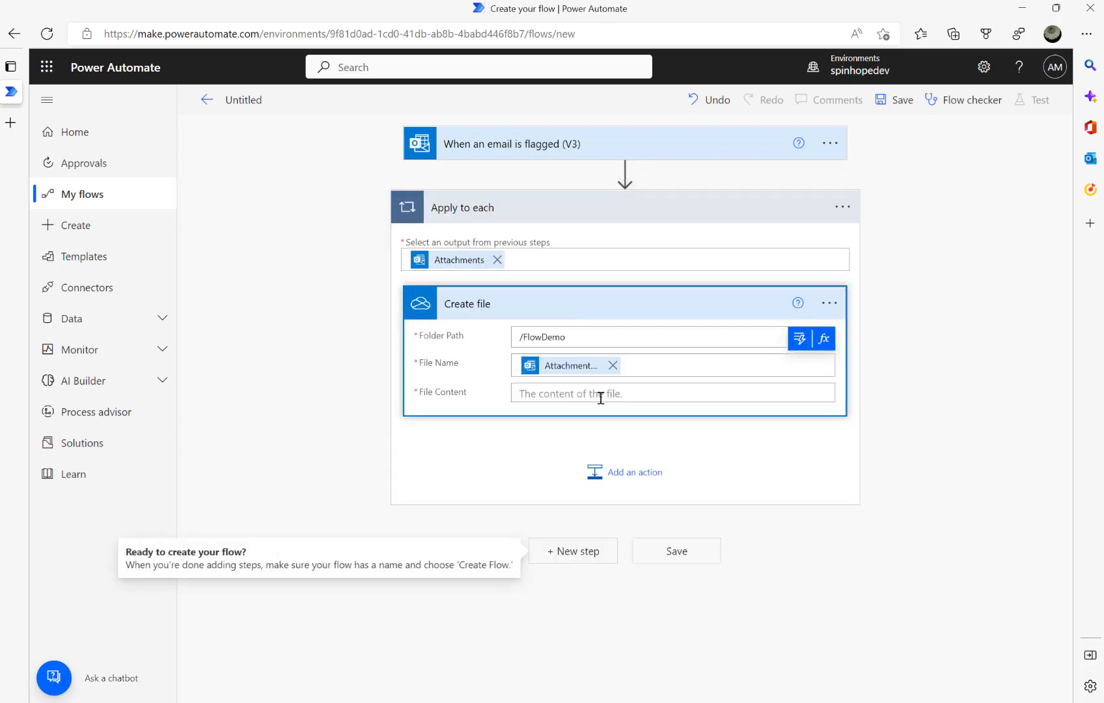
click(800, 369)
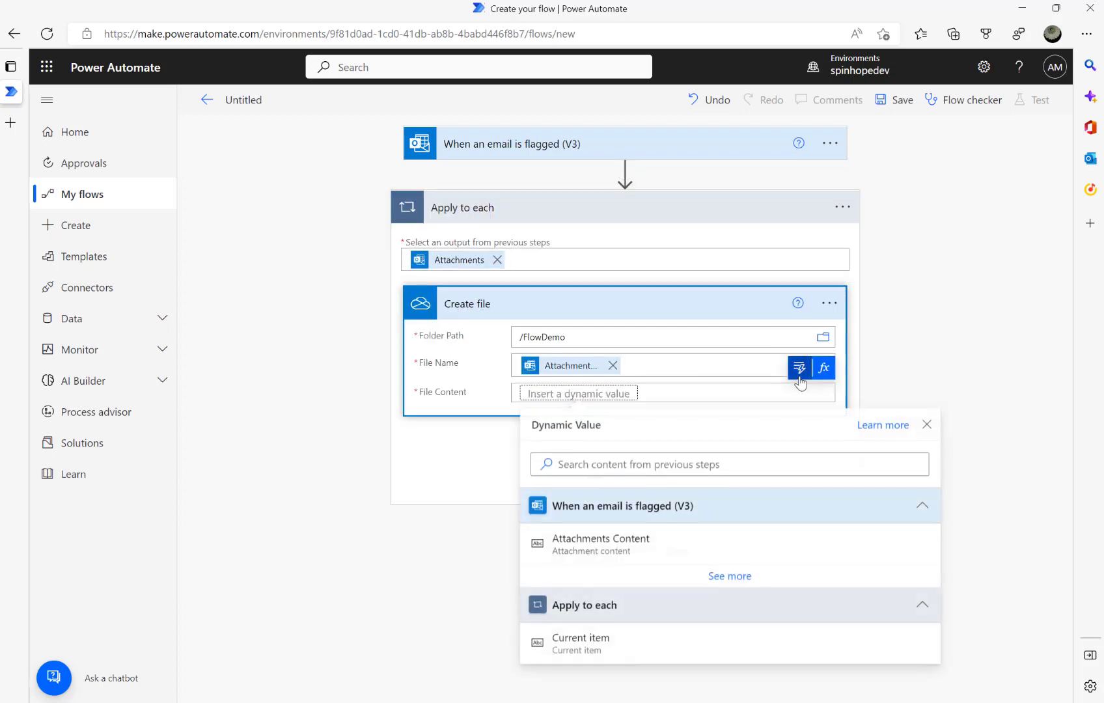
text(co)
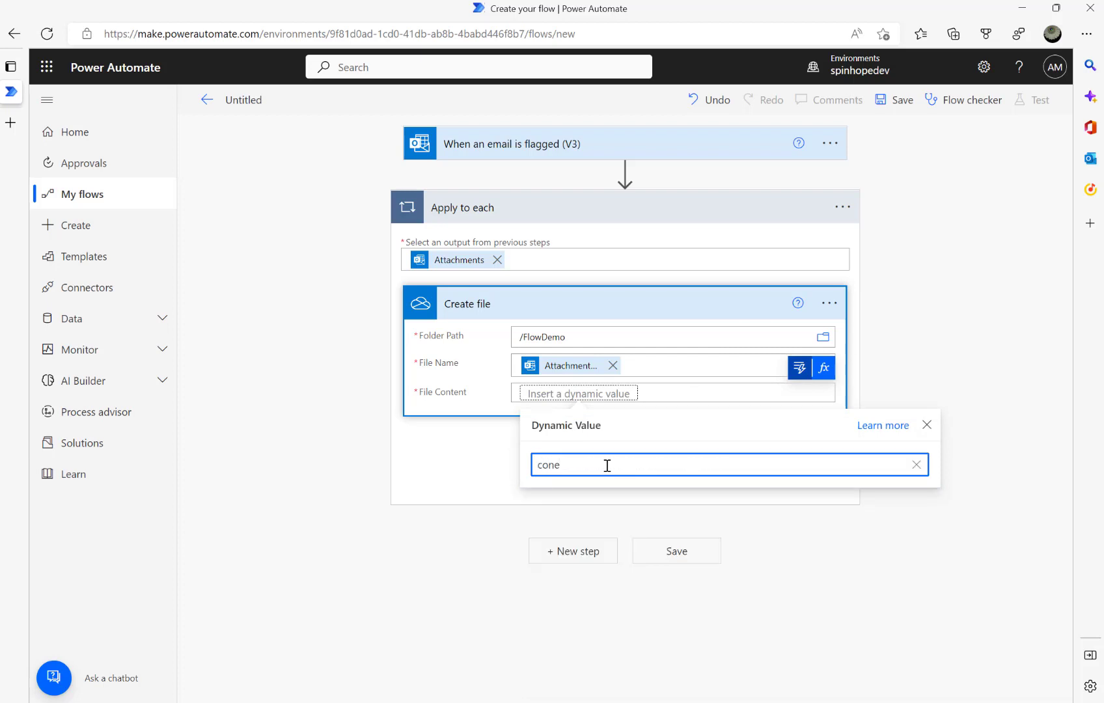
text(ne)
key(BackSpace)
text(t)
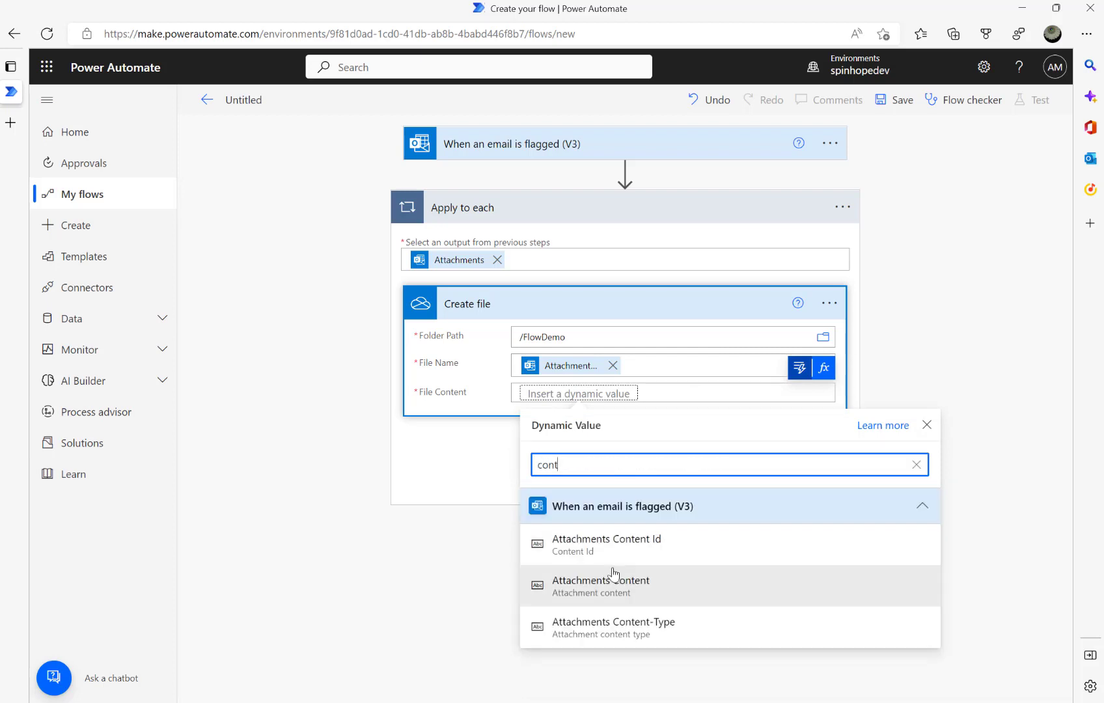
click(624, 590)
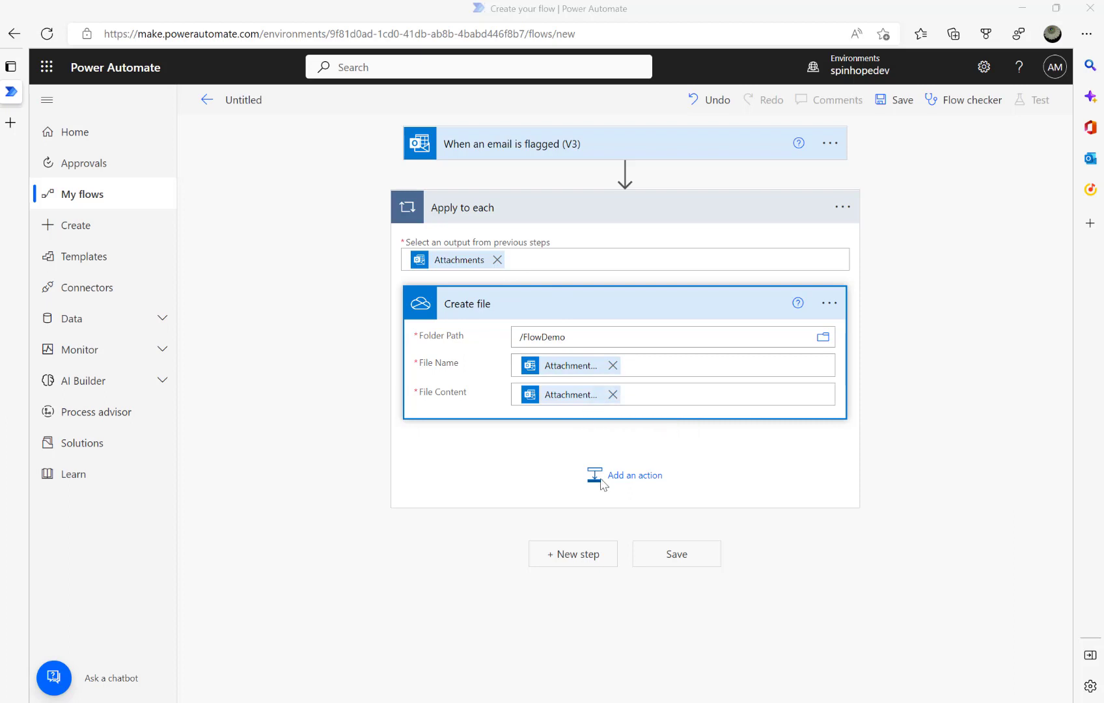
click(514, 208)
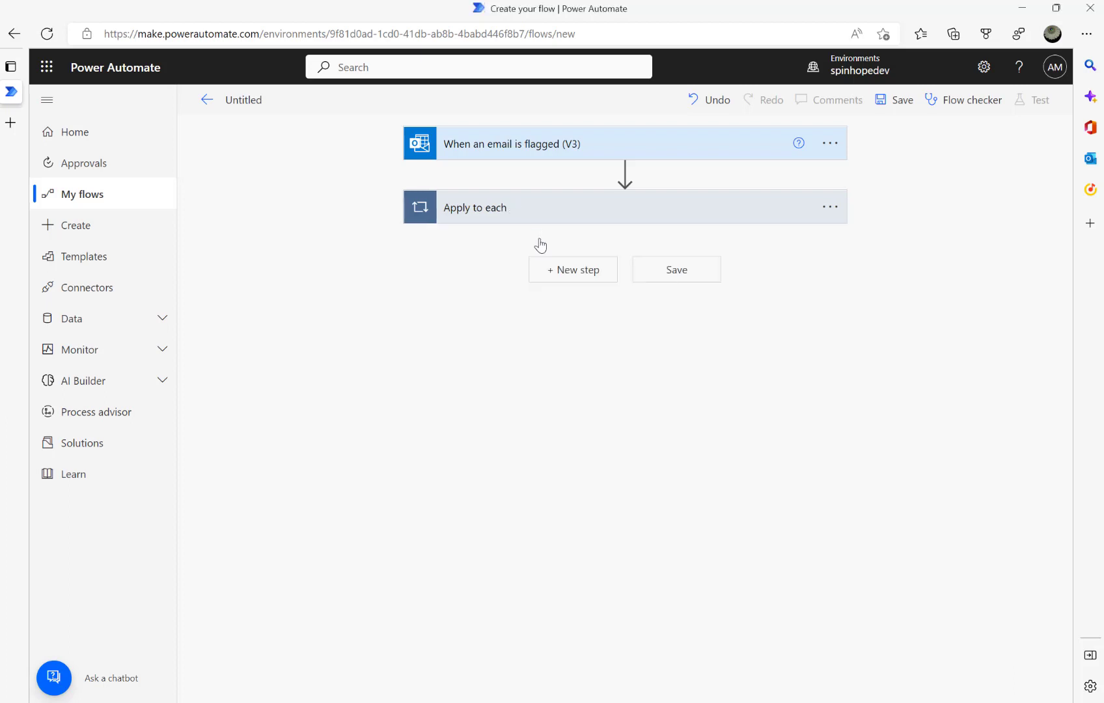
Add Planner's 'Create a task (preview)' action as a new step, found by searching 'planner'.
click(560, 270)
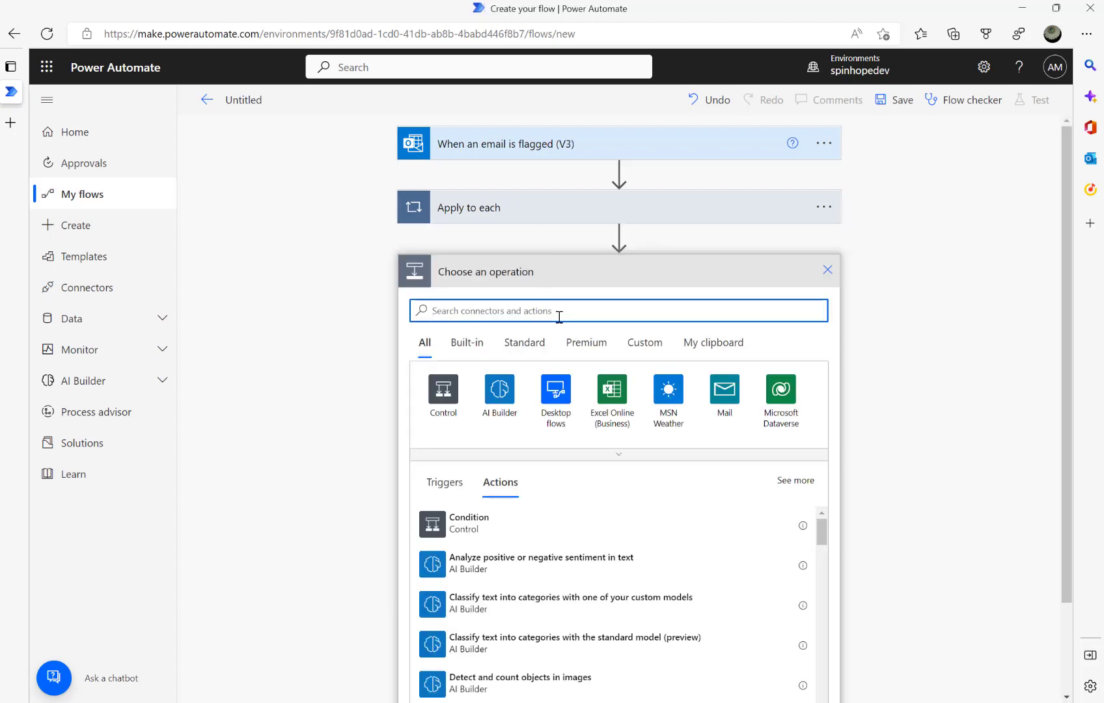
text(c)
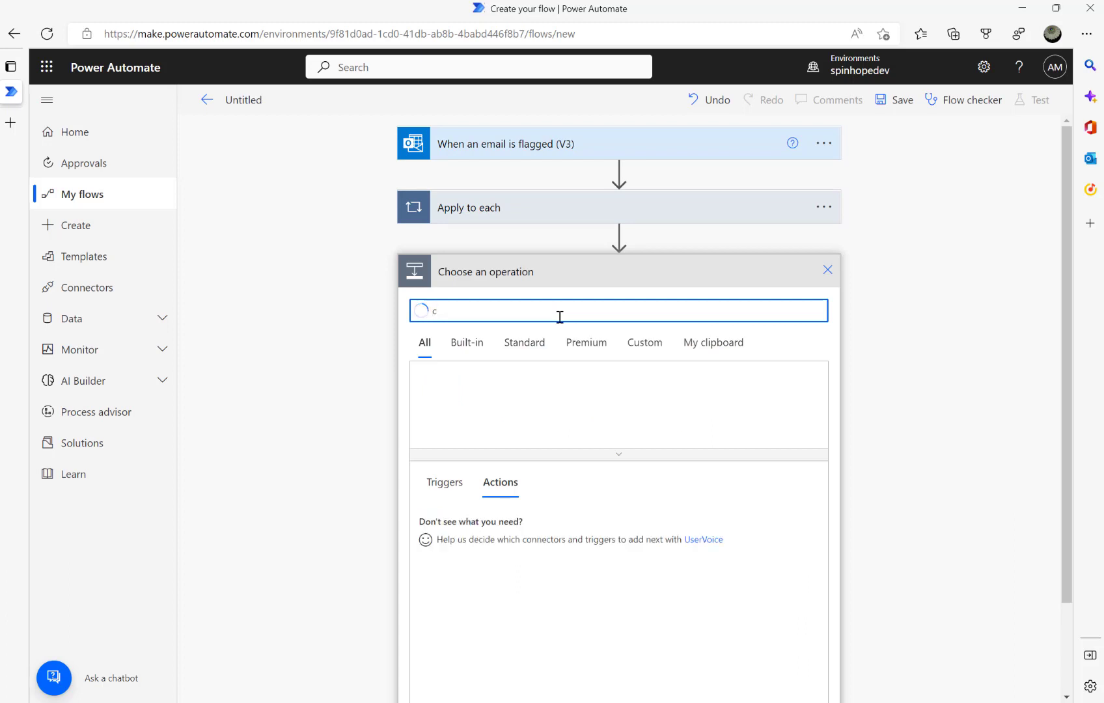
key(BackSpace)
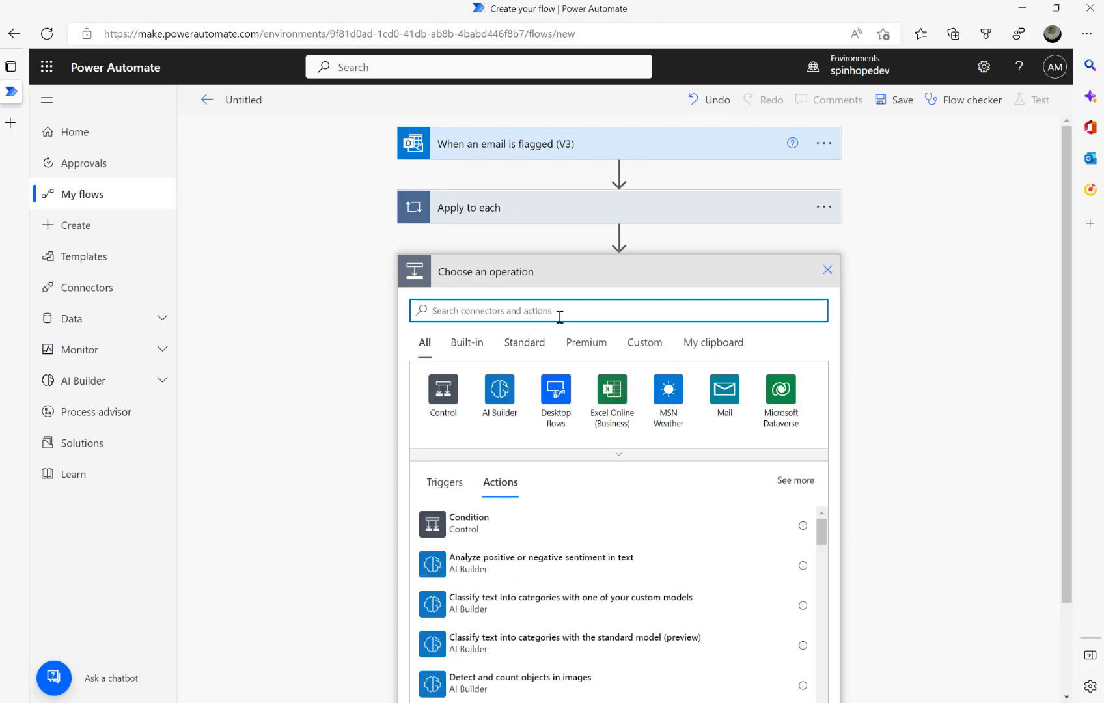
text(planner)
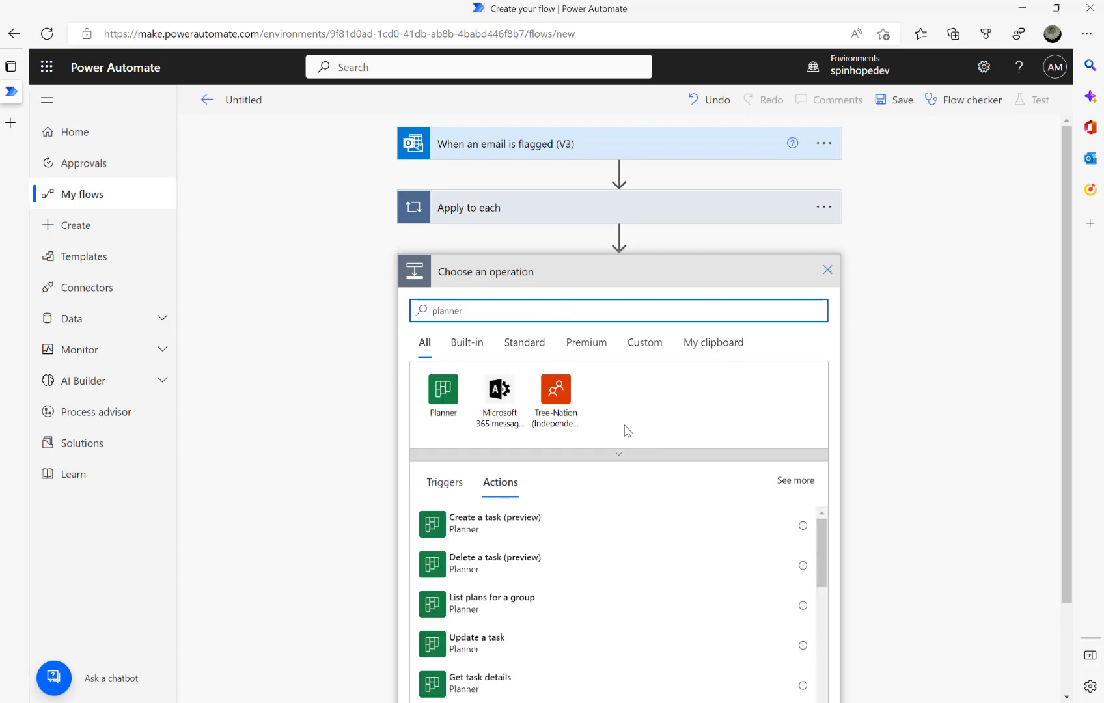
click(435, 395)
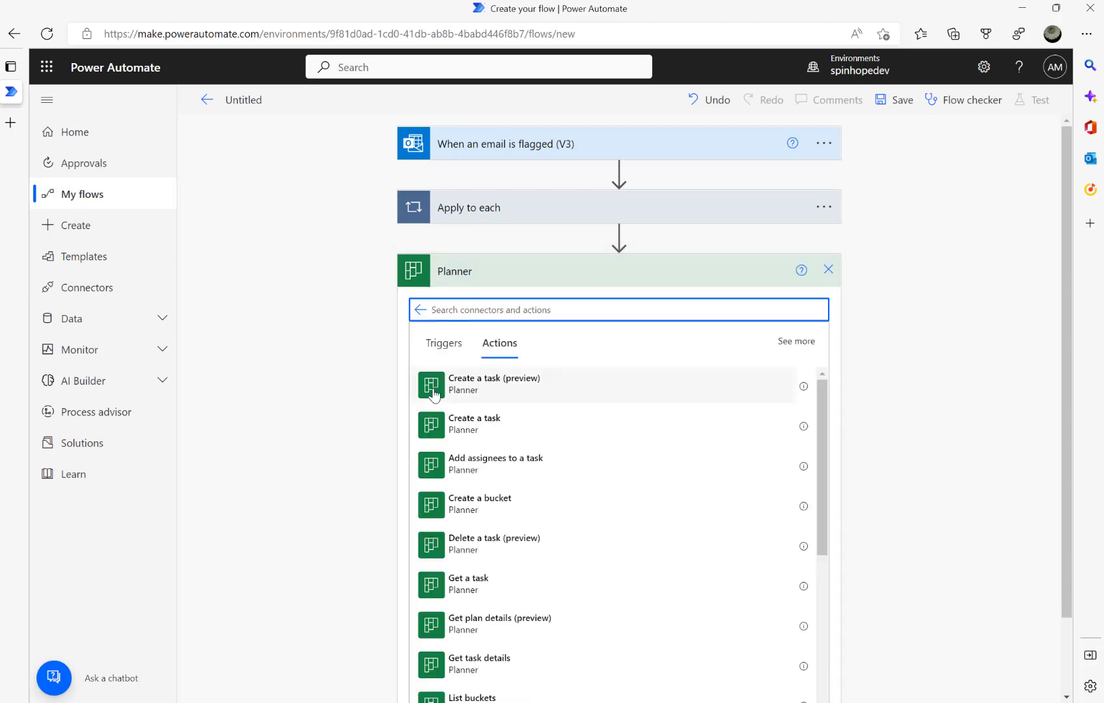
click(507, 384)
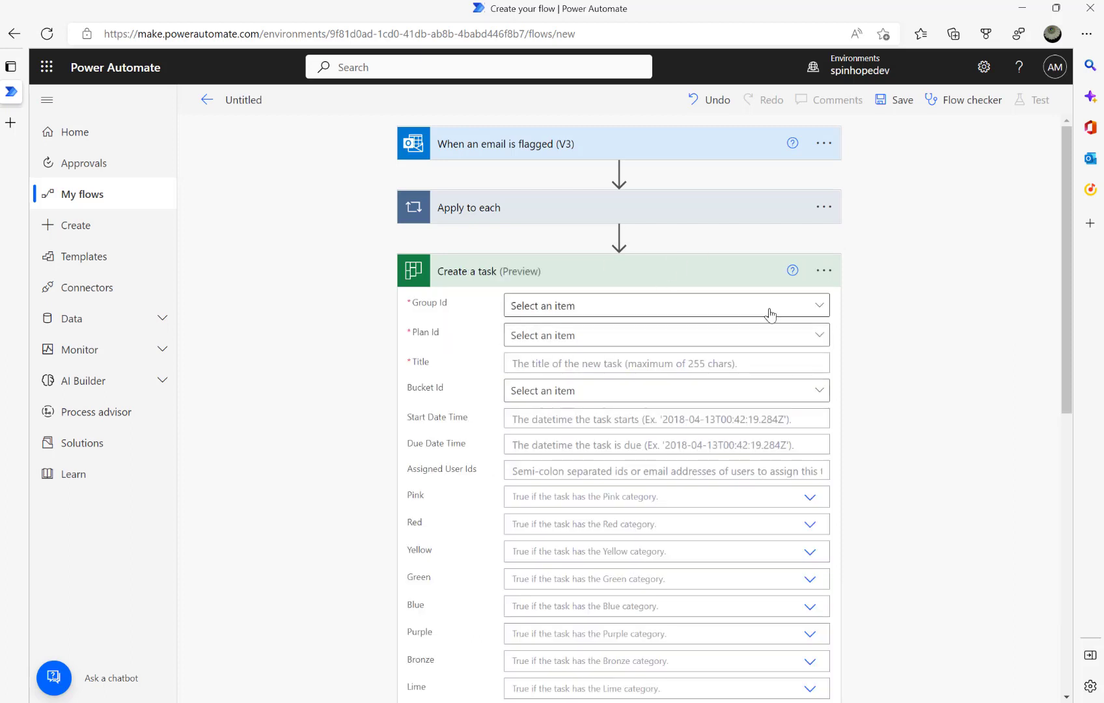
Set the task's Group Id and Plan Id both to CProgrammers.
click(822, 306)
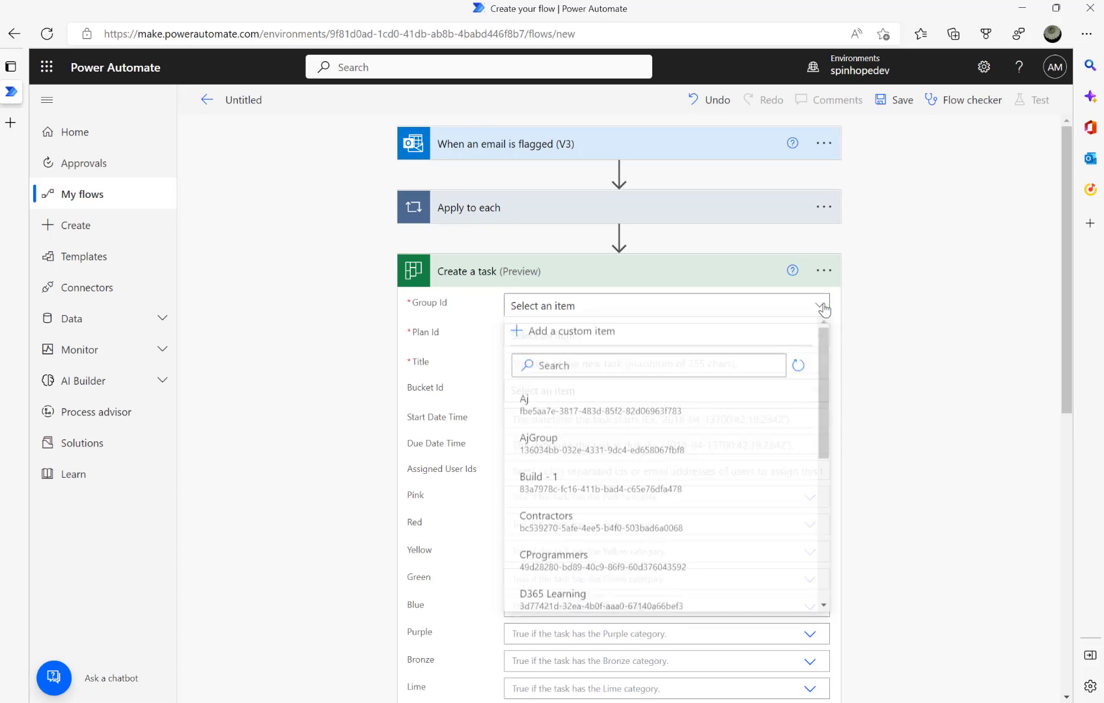
click(632, 571)
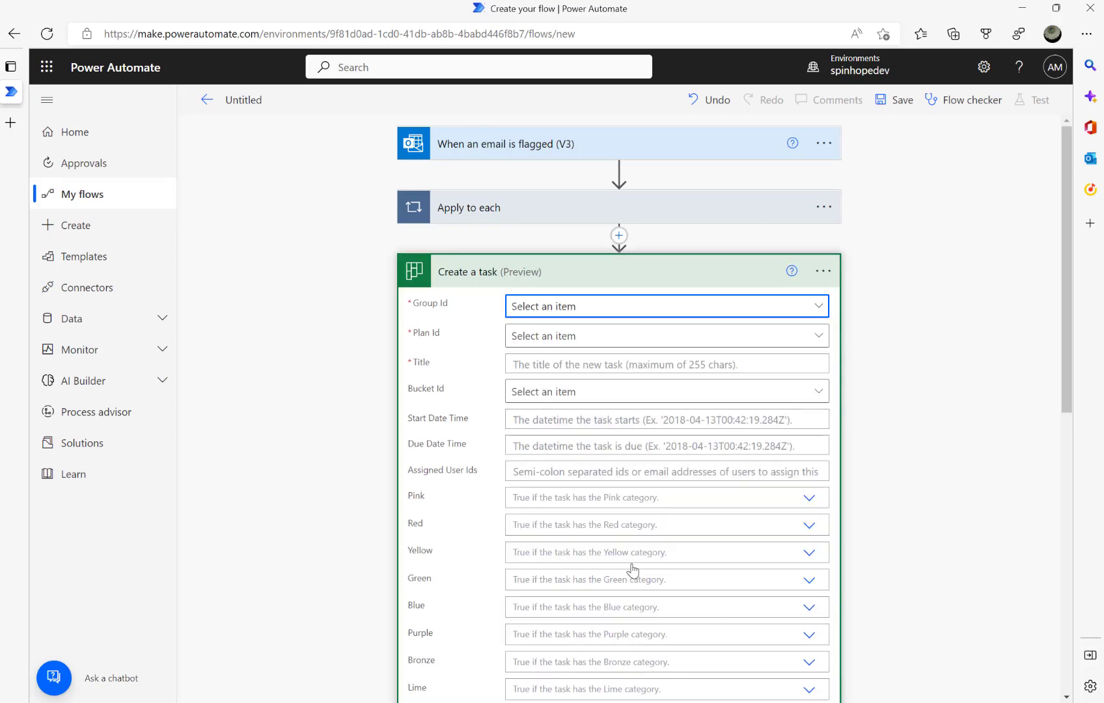
click(628, 341)
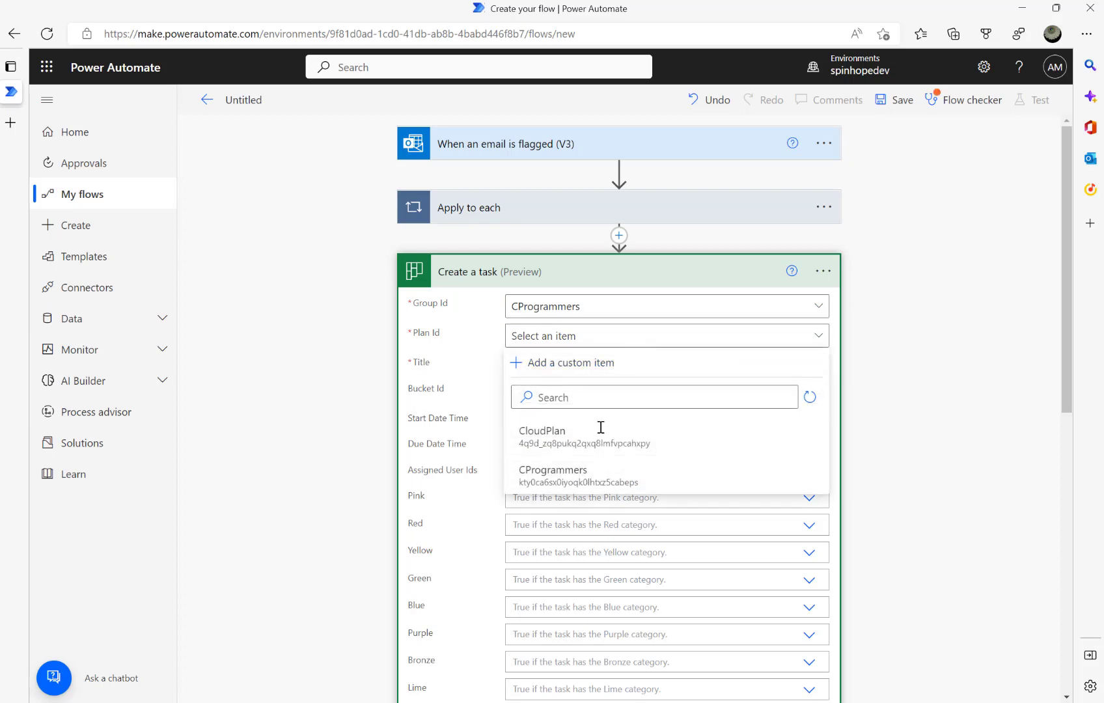
click(568, 476)
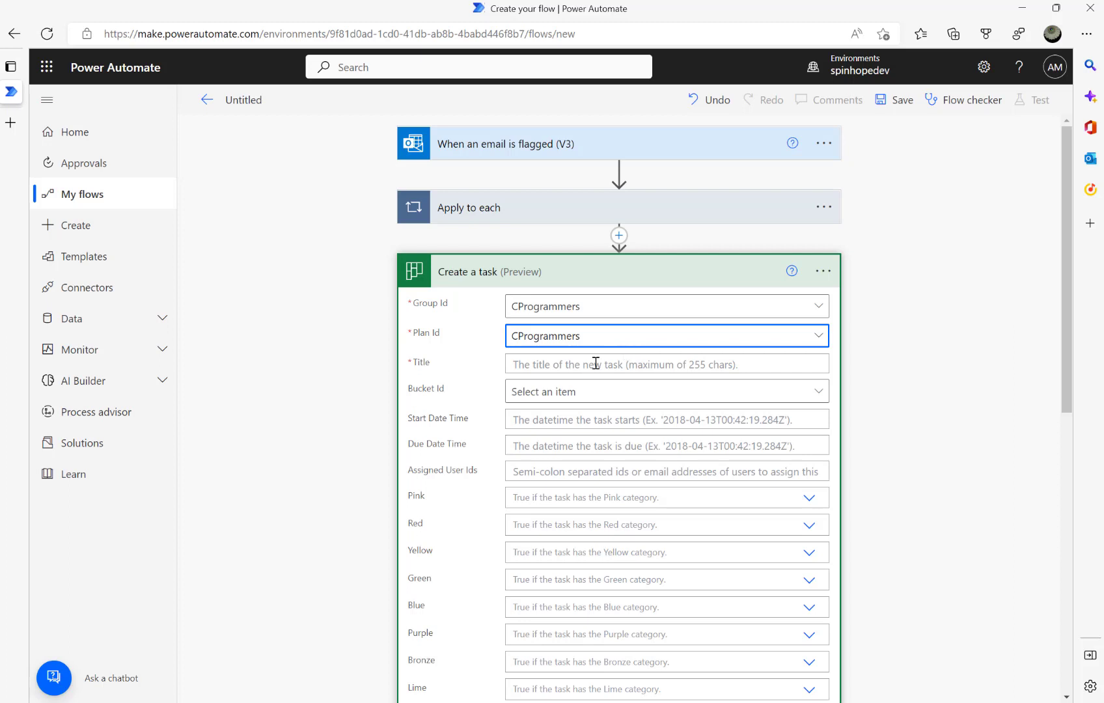
Title the task 'My demo task' and collapse the Create a task card.
click(597, 370)
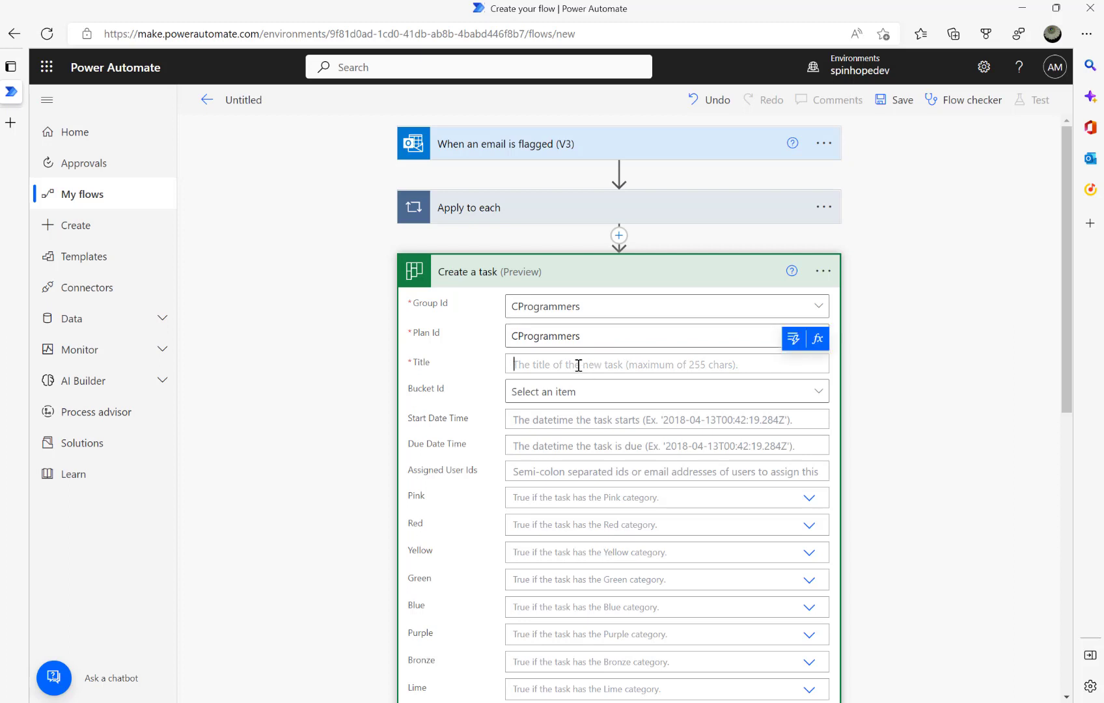
text(My )
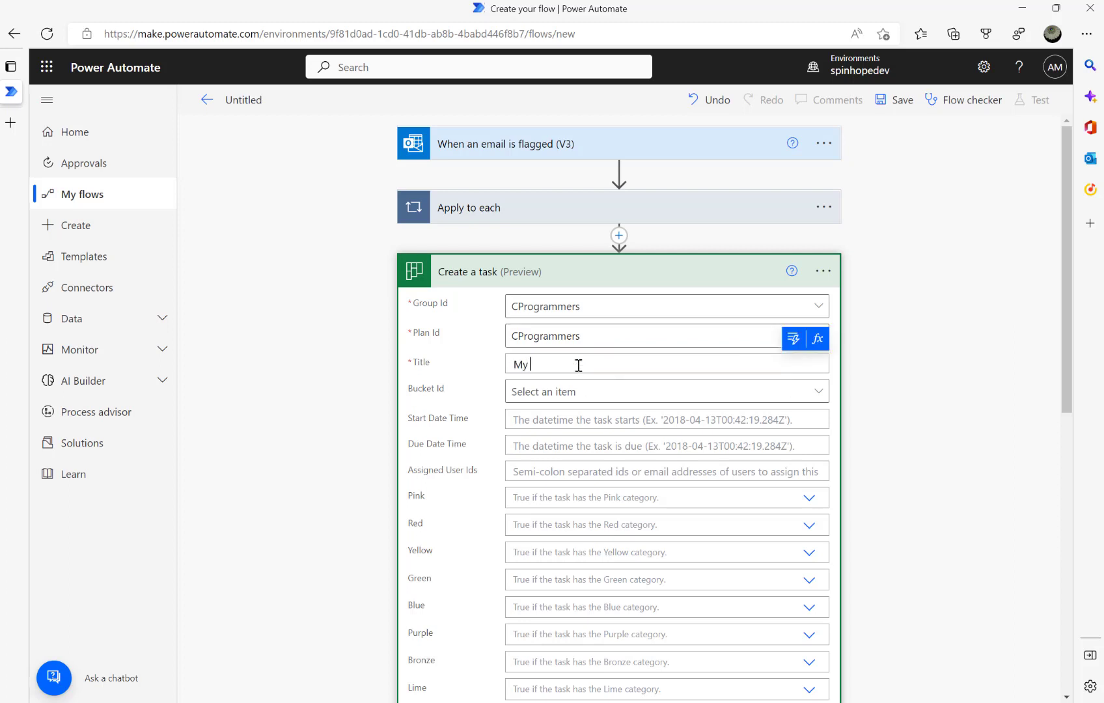
text(Task)
key(BackSpace)
key(BackSpace)
key(BackSpace)
key(BackSpace)
text(demo task)
scroll(307, 431, down, 3)
scroll(306, 430, down, 6)
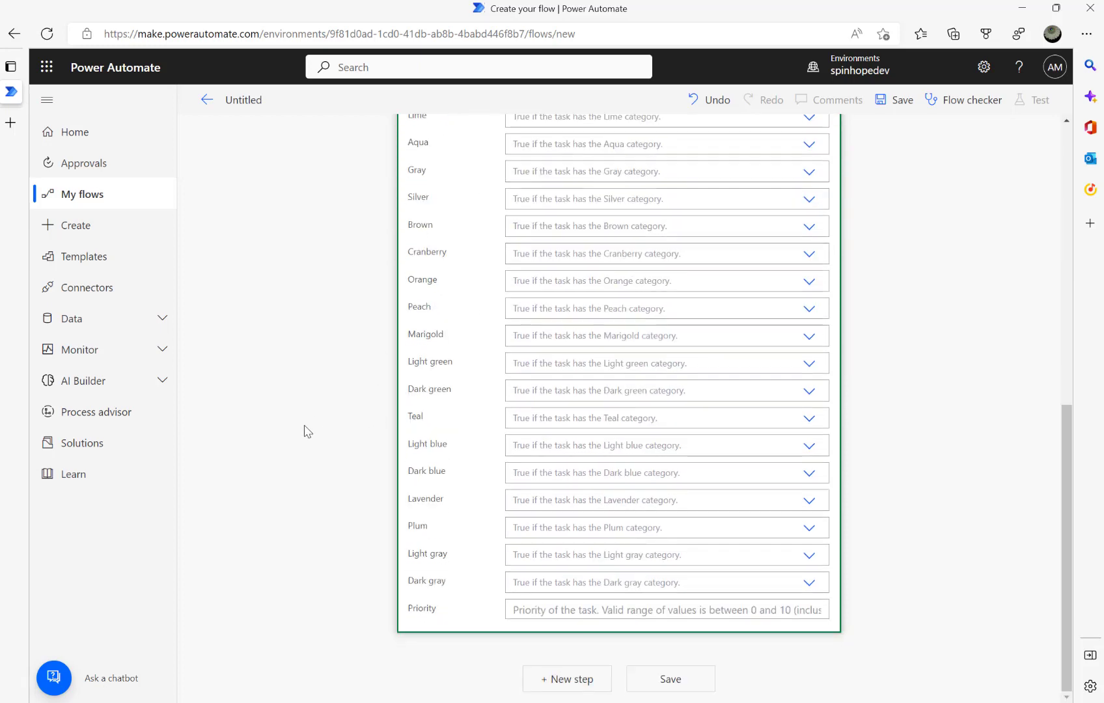
scroll(439, 379, up, 9)
click(549, 277)
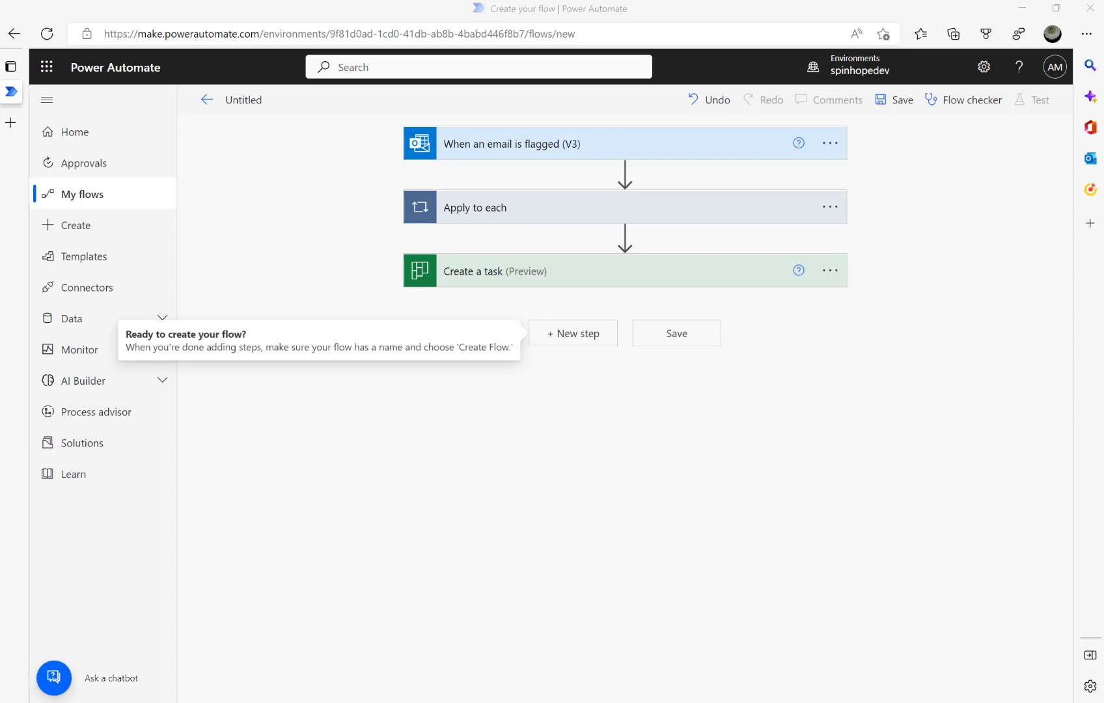
Add Planner's 'Update task details' action after Create a task, found by searching 'update'.
click(558, 345)
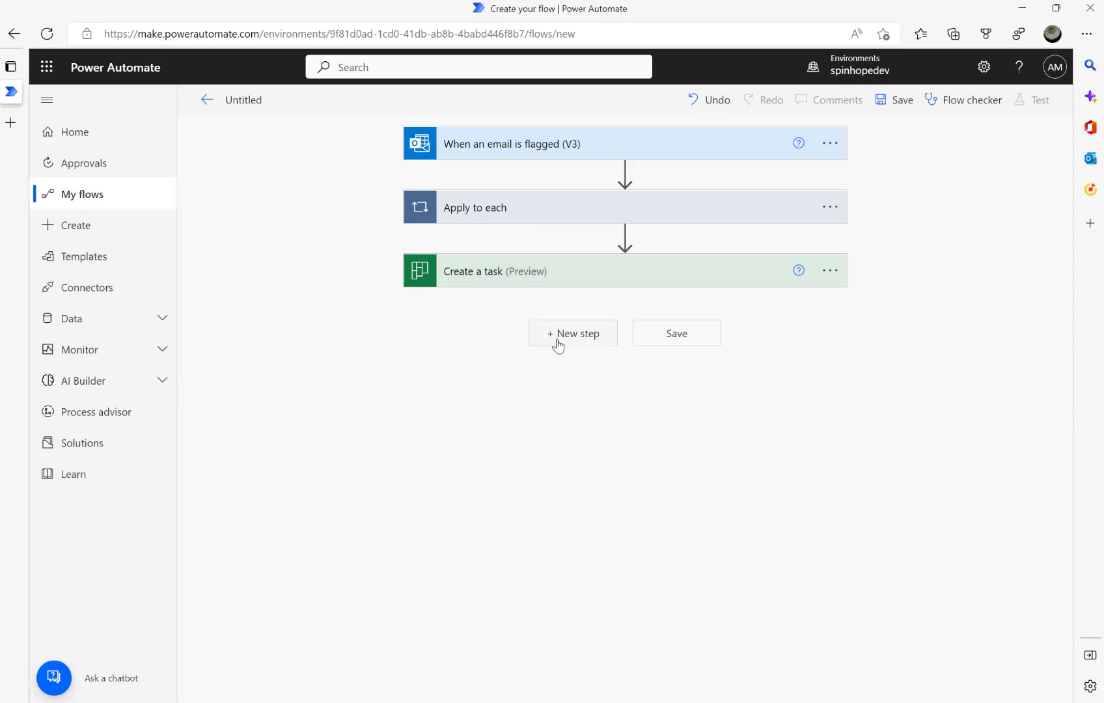
click(558, 335)
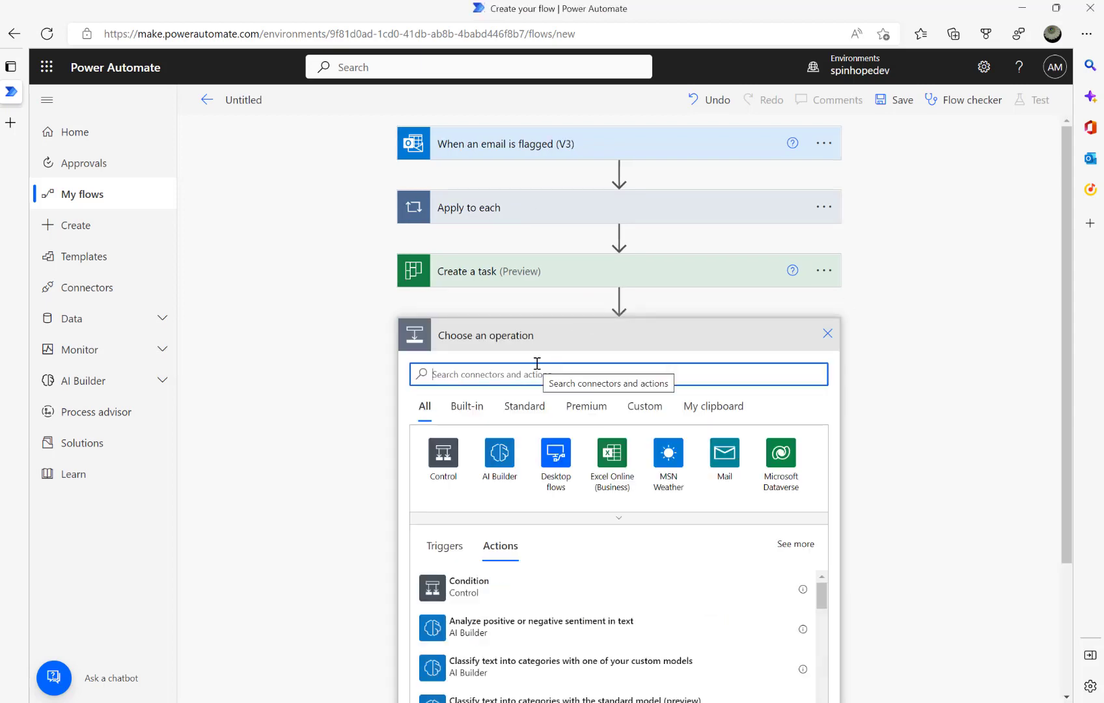
text(update)
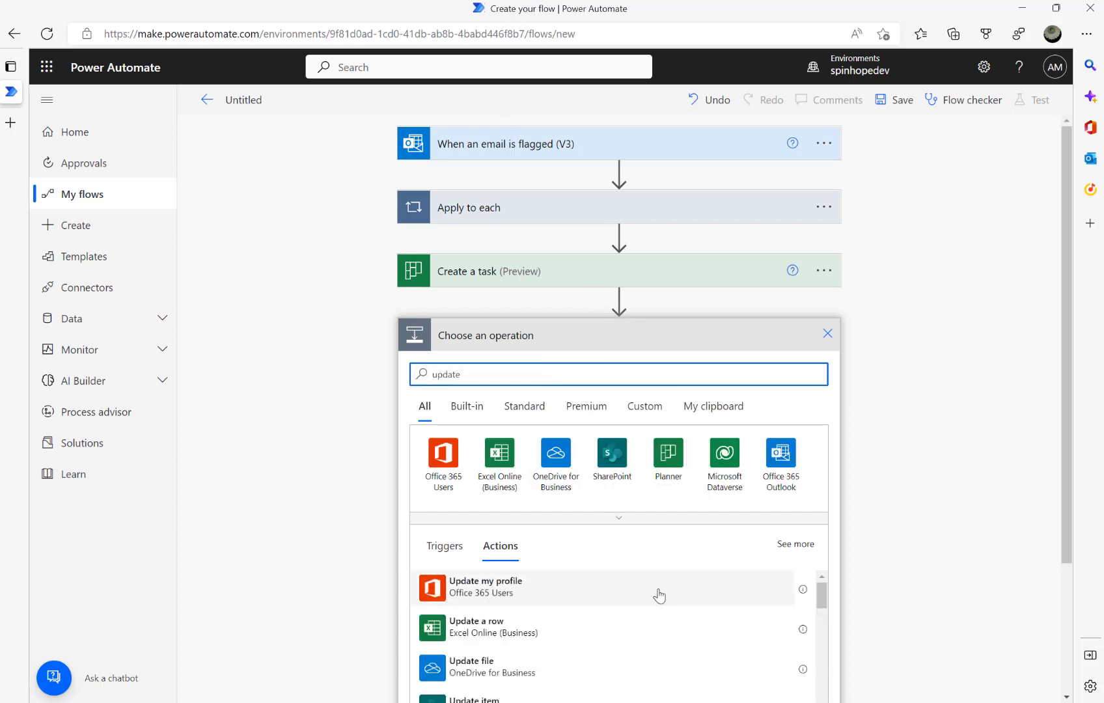
click(670, 481)
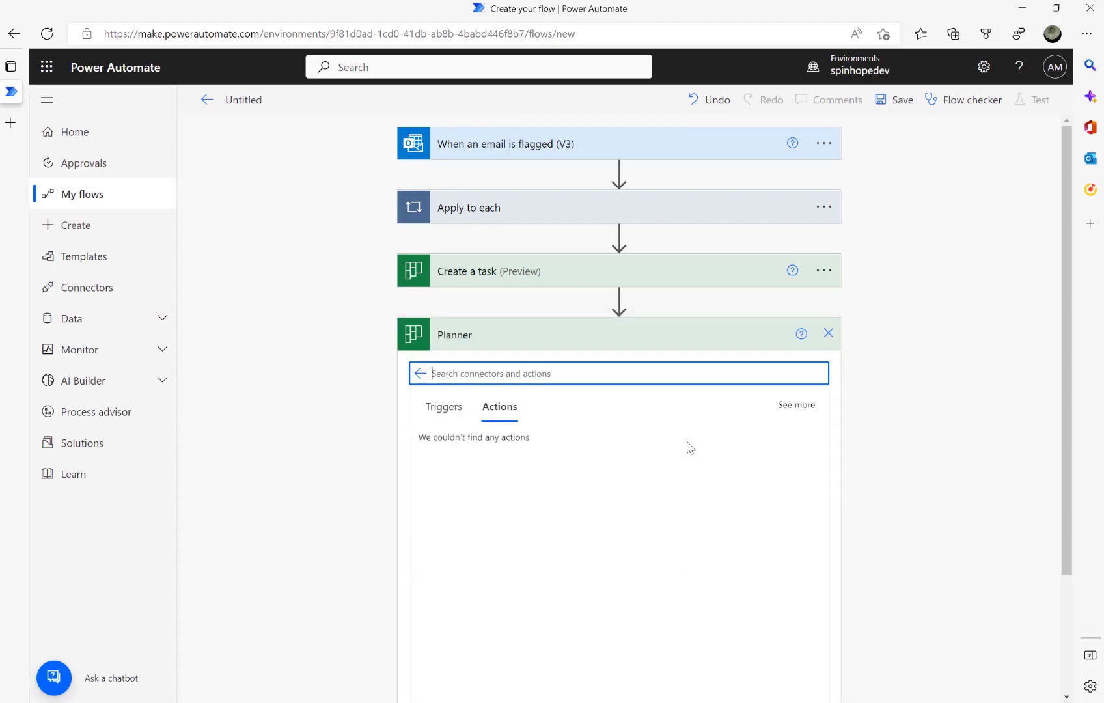
text(update task)
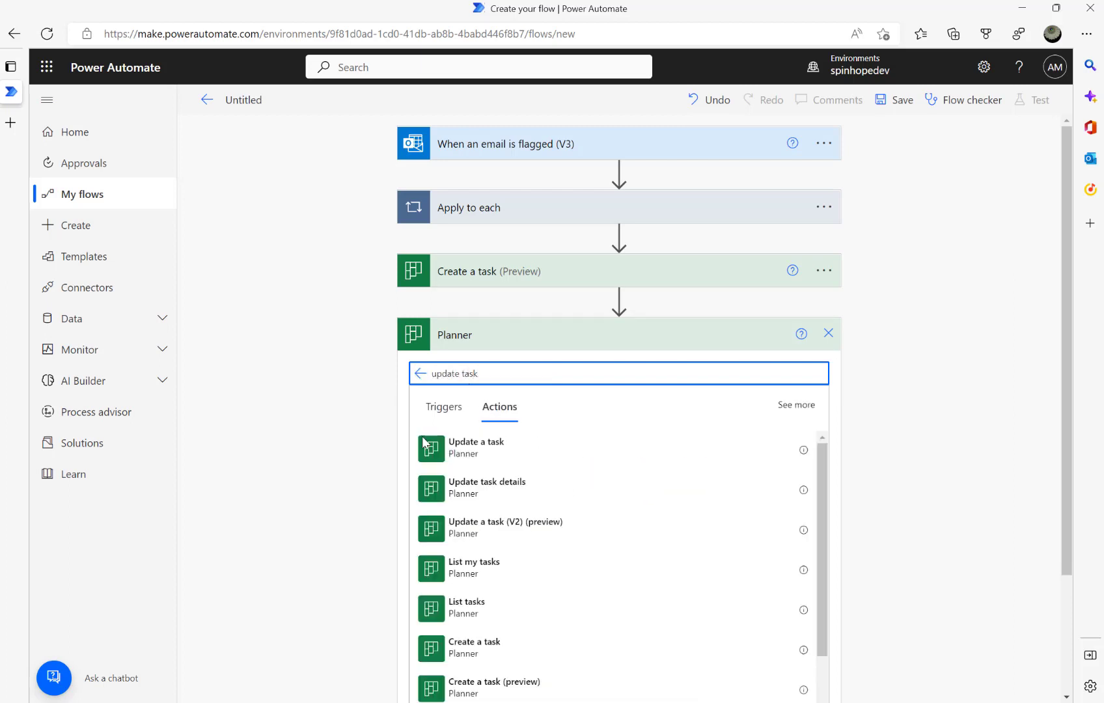
click(493, 497)
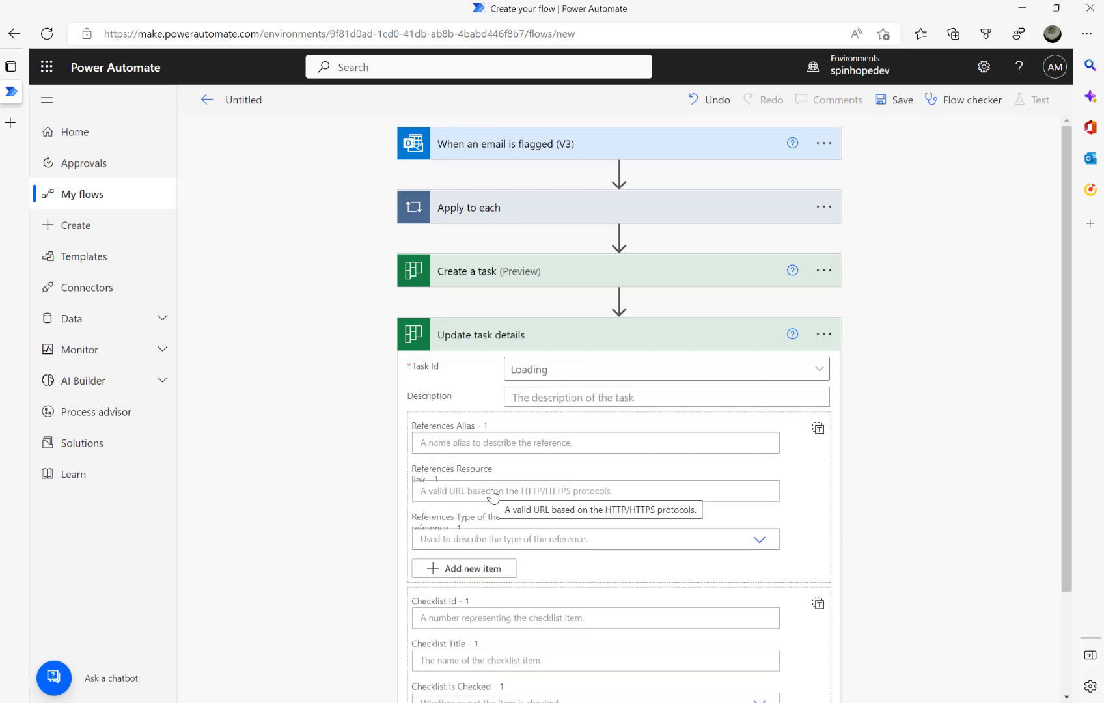
Set Task Id to a custom value using the Id output of Create a task.
click(821, 371)
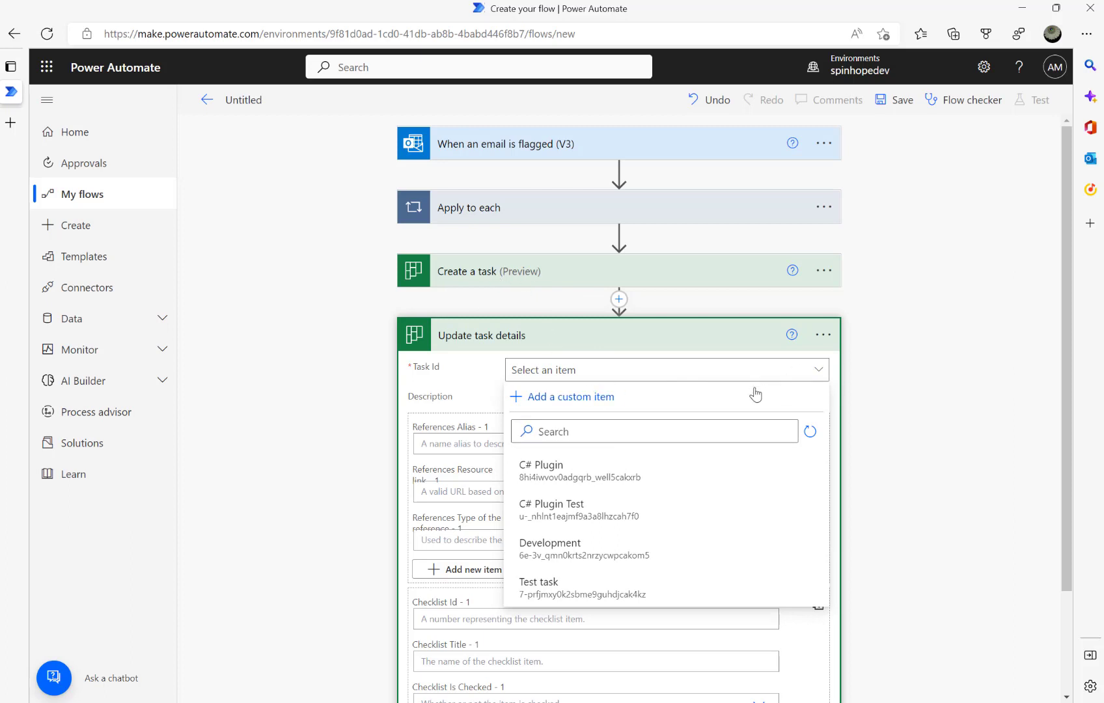
click(573, 398)
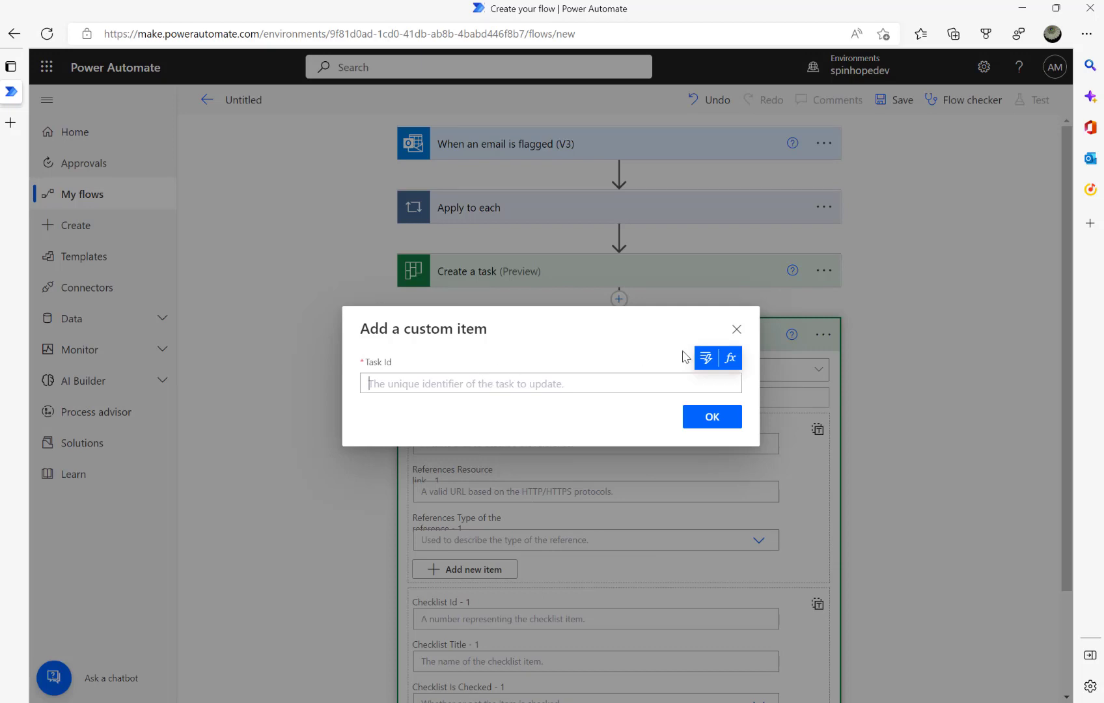
click(707, 359)
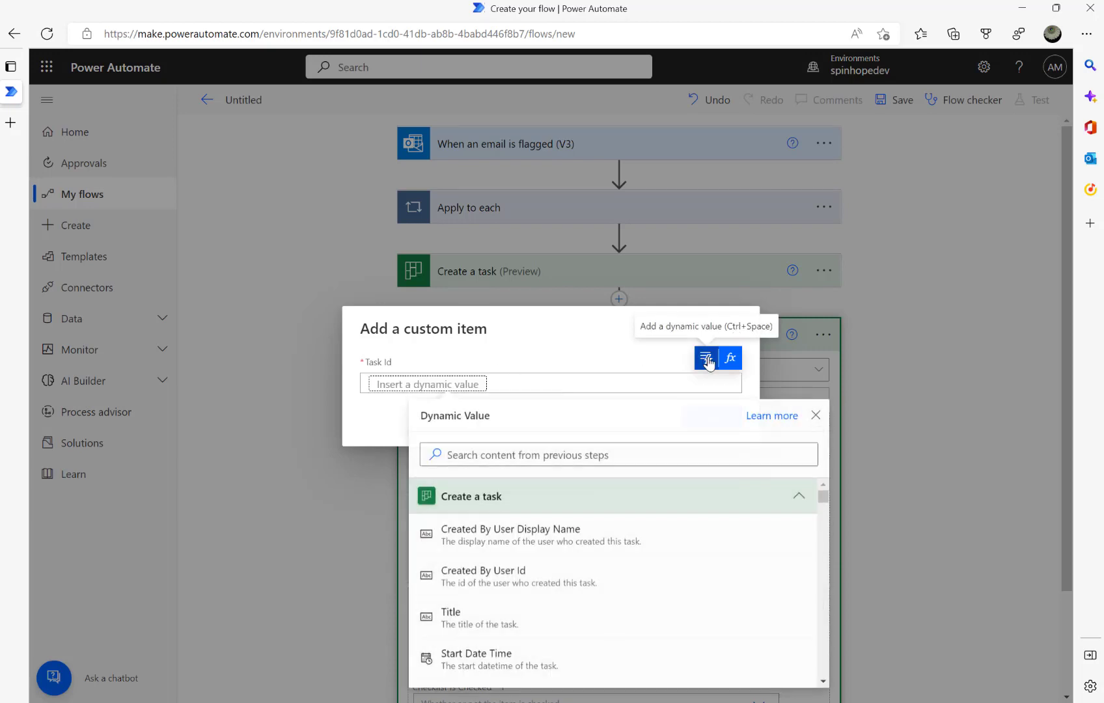
click(482, 456)
text(id)
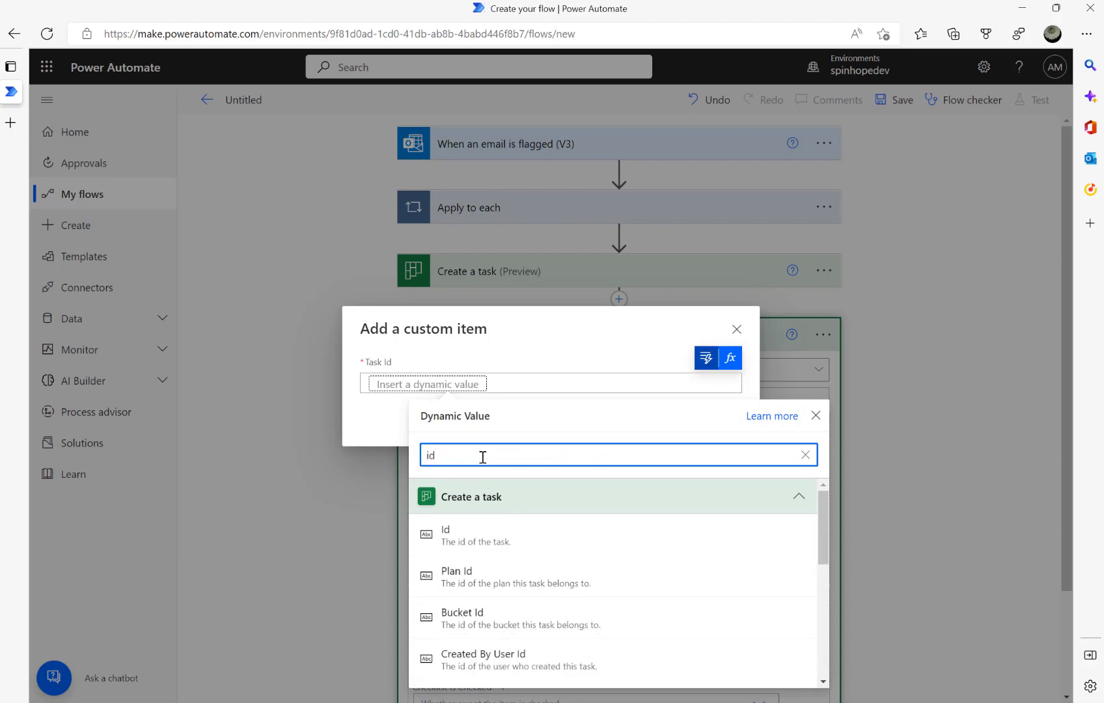
click(485, 538)
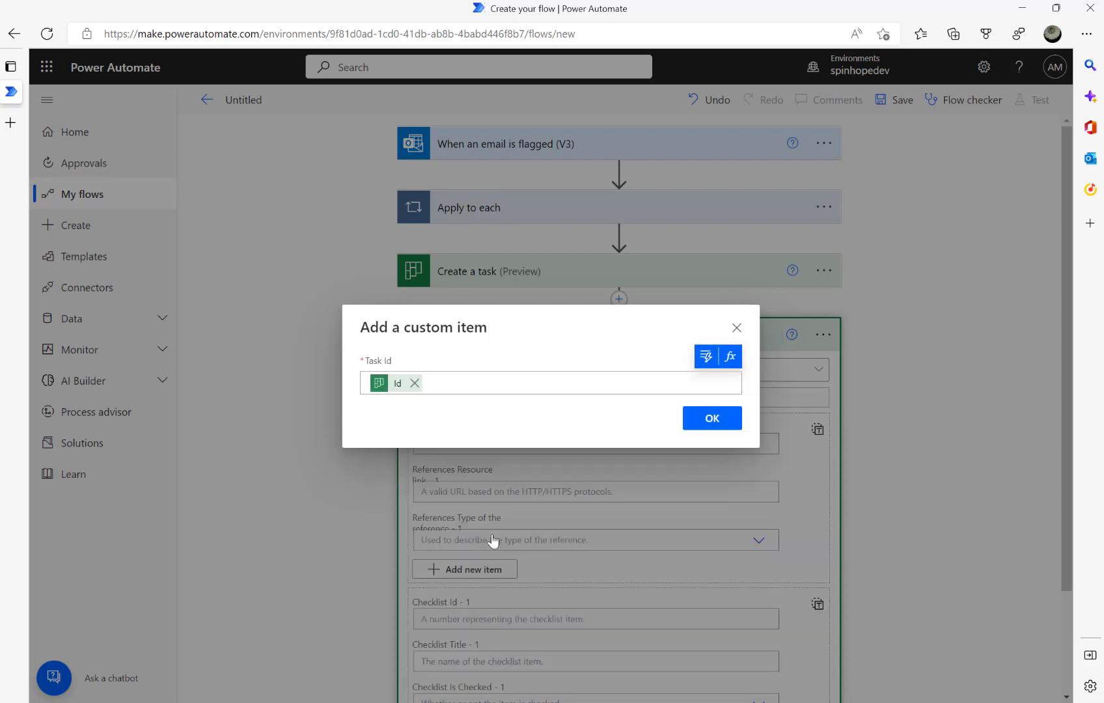
click(712, 419)
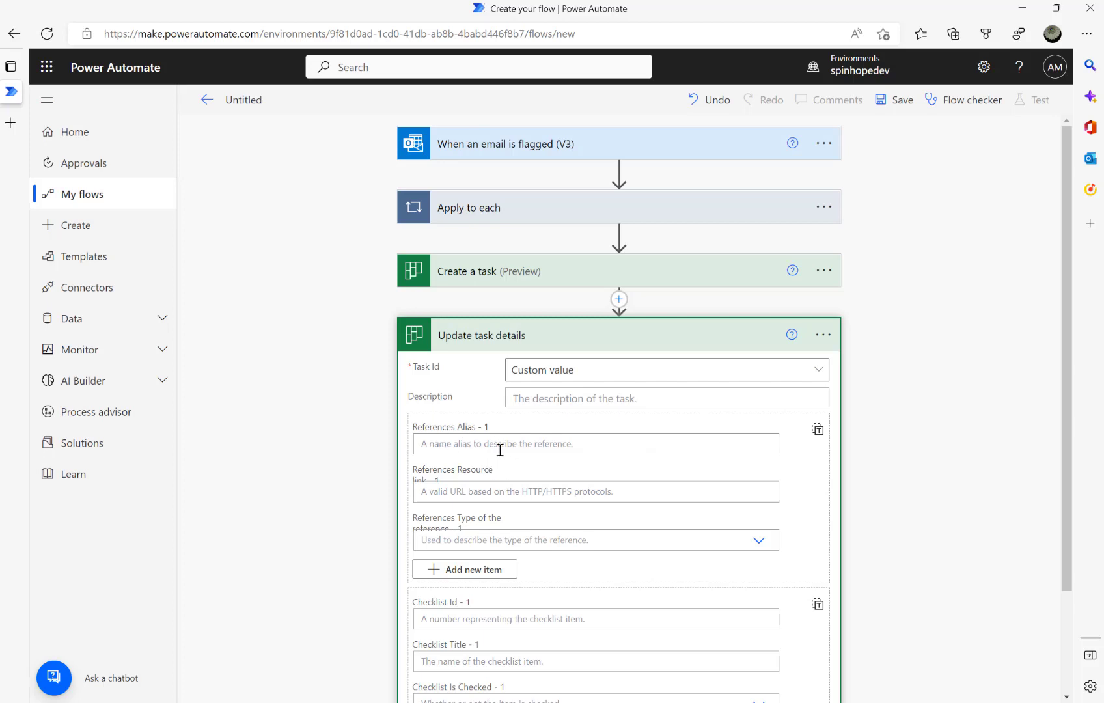
Set the reference type to Other.
click(499, 491)
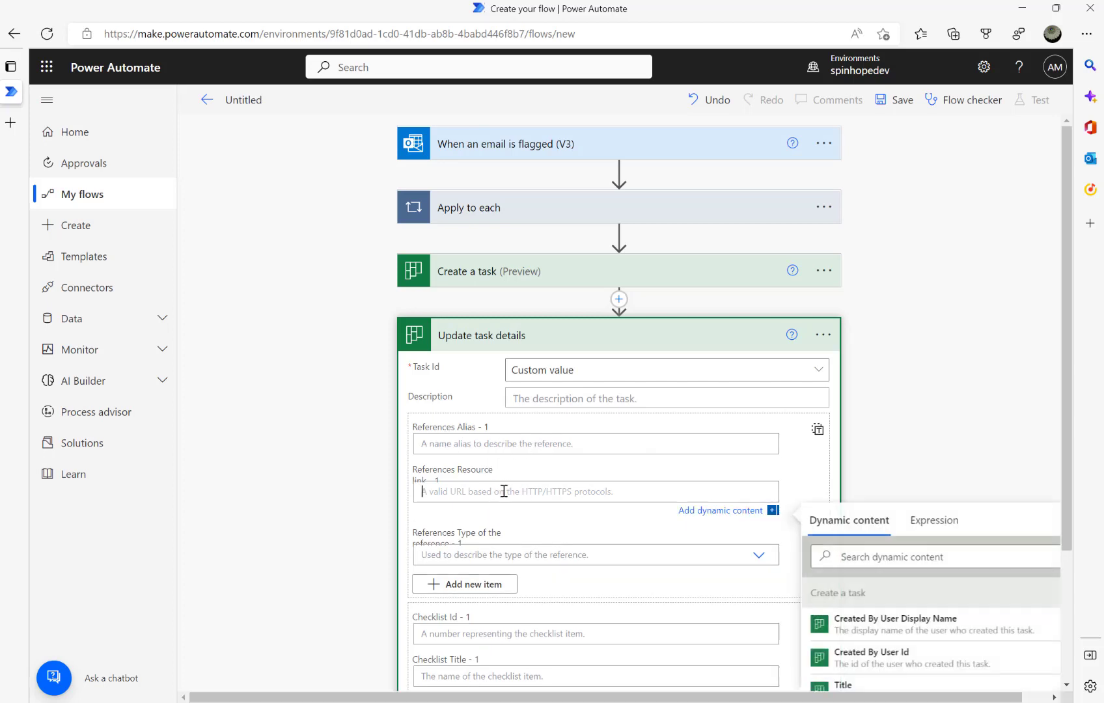
click(568, 553)
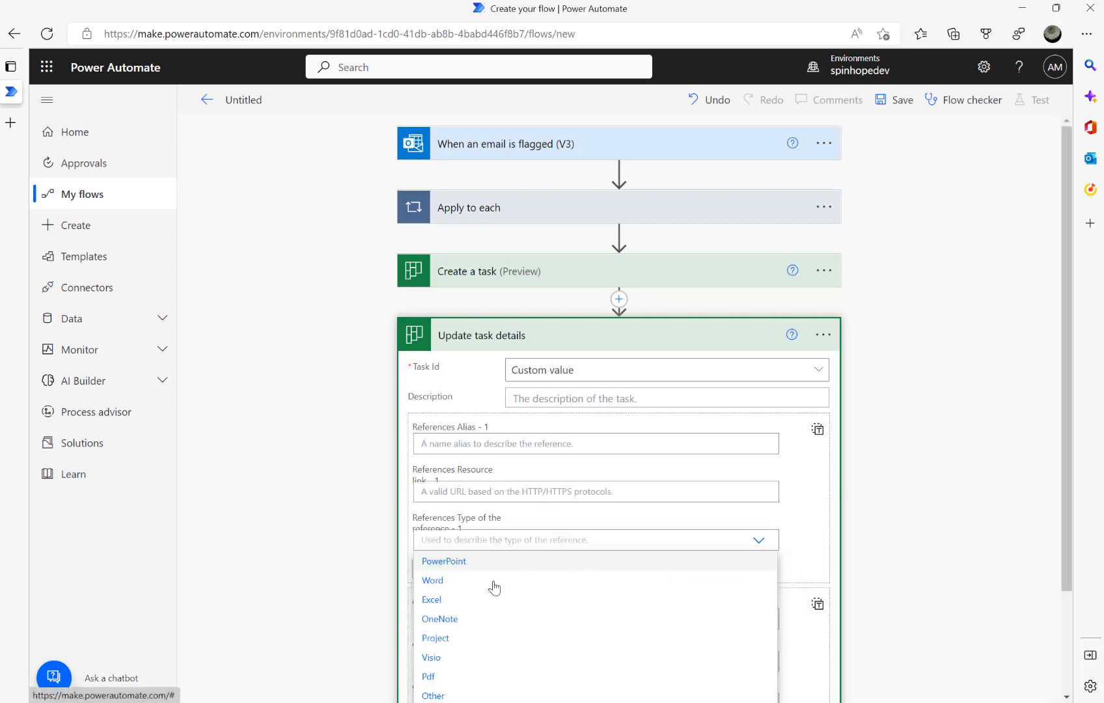
scroll(521, 645, down, 2)
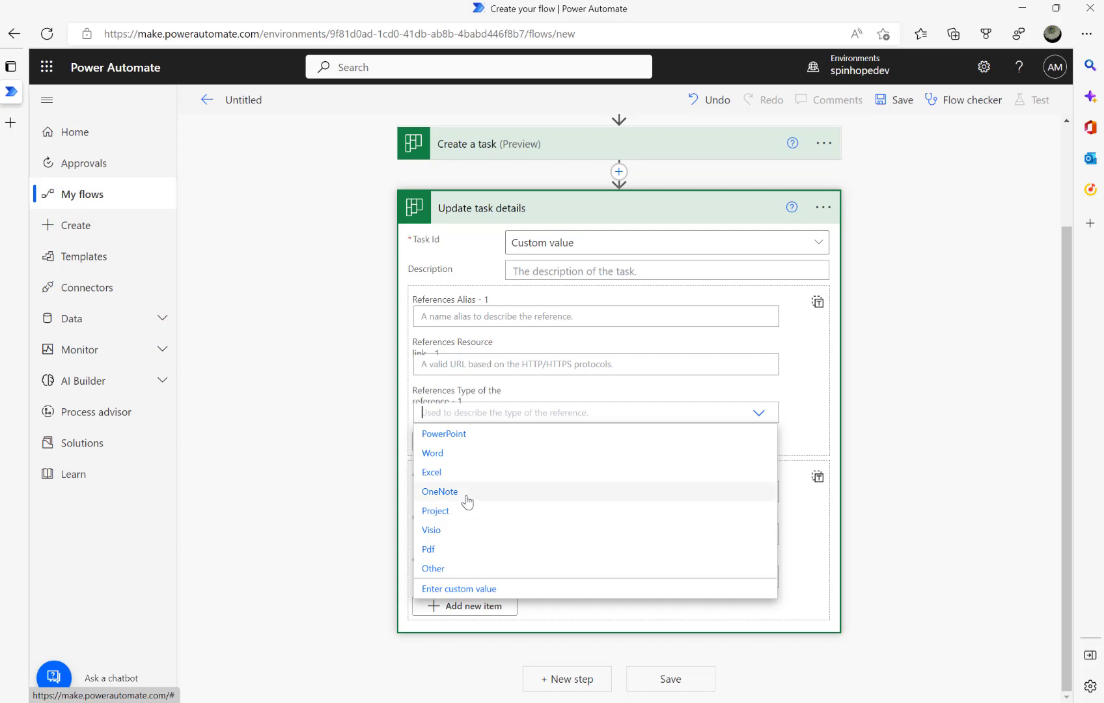
click(459, 570)
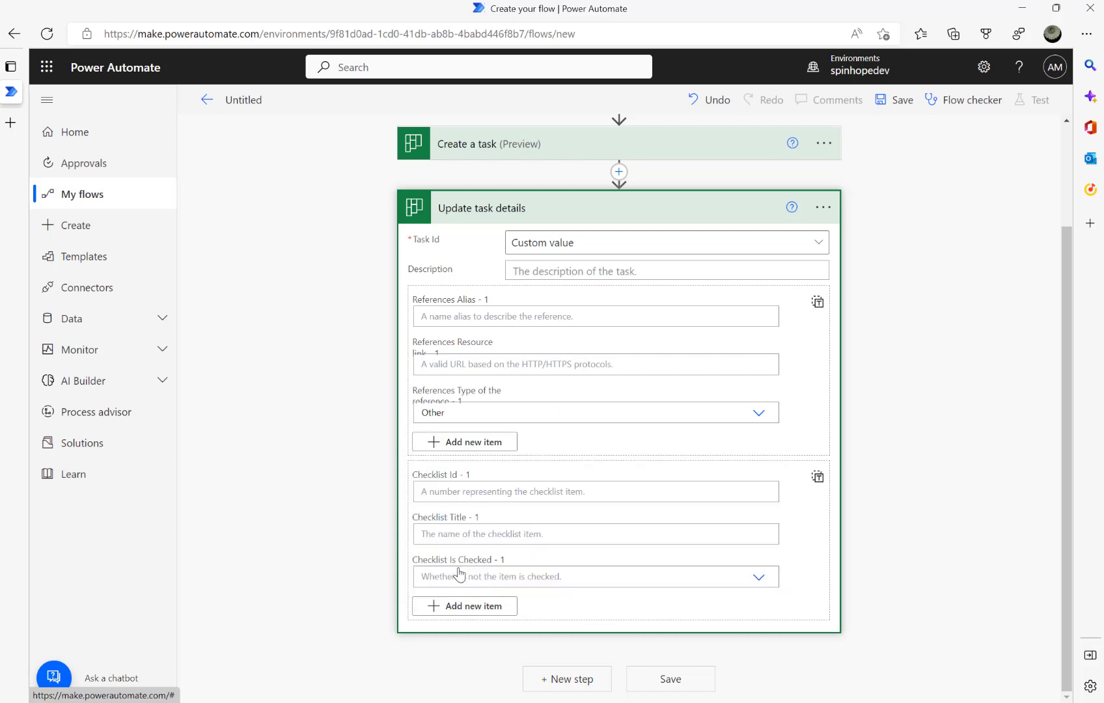
click(489, 316)
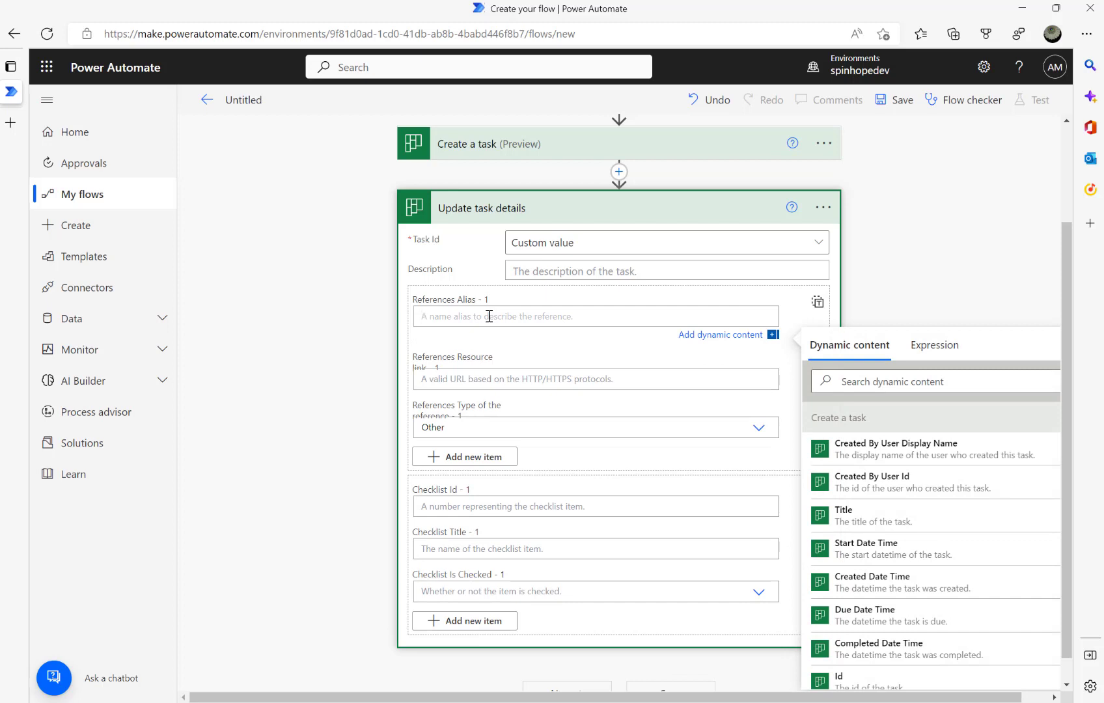
text(test.doc)
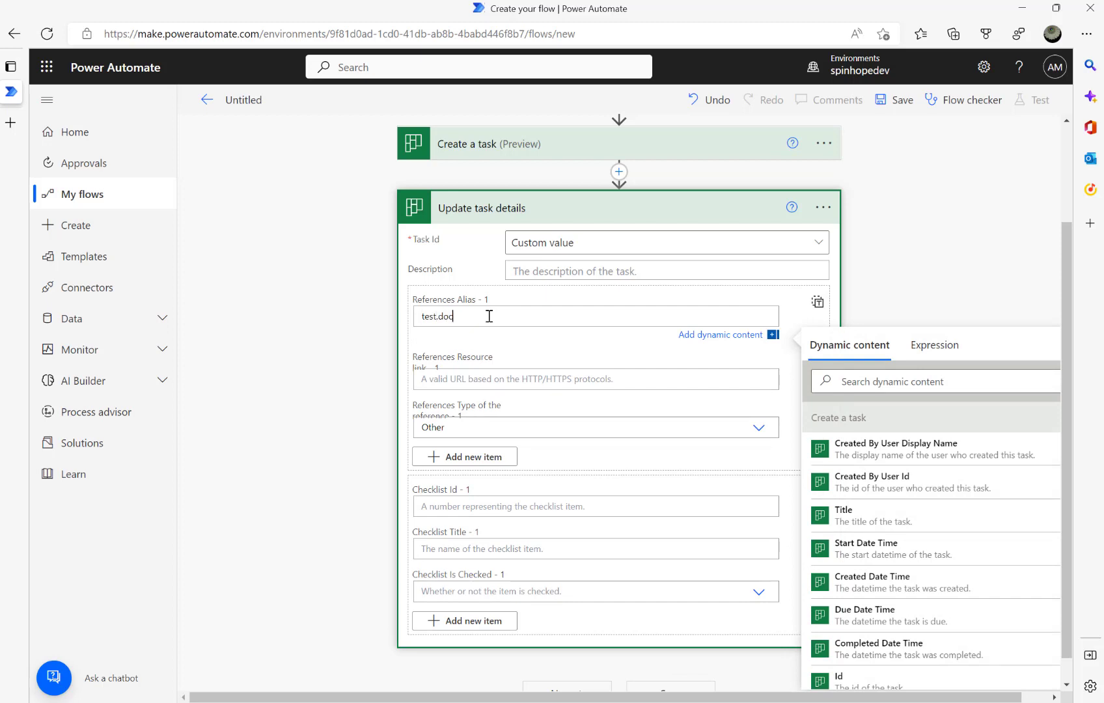
click(550, 378)
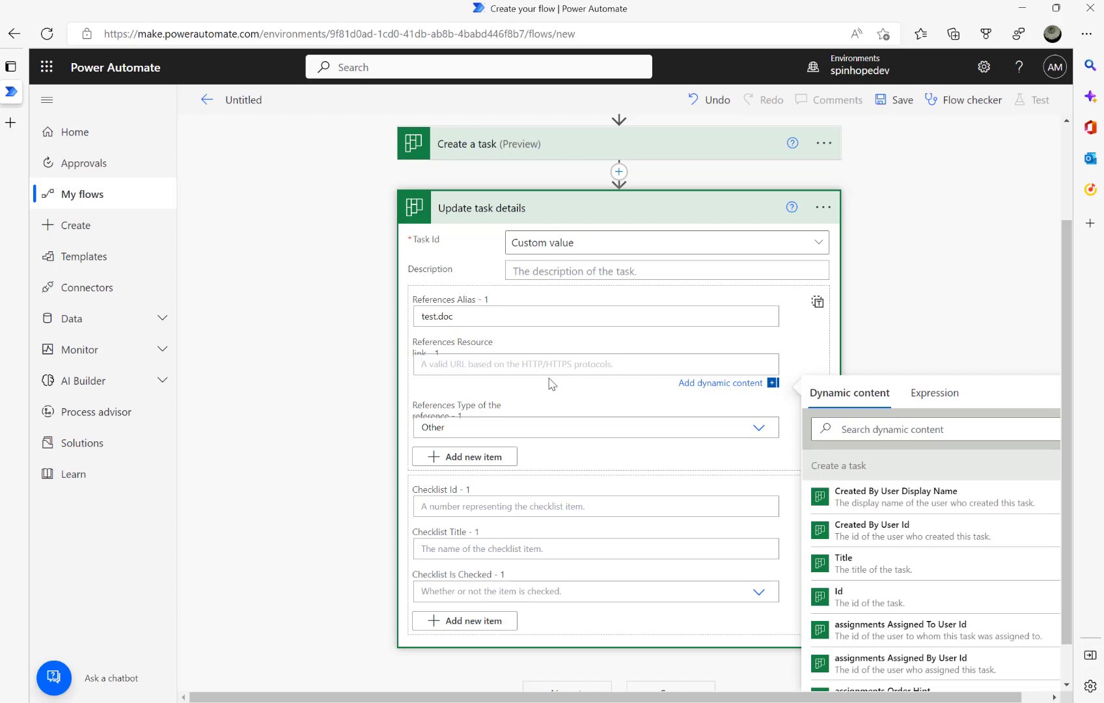
text(http)
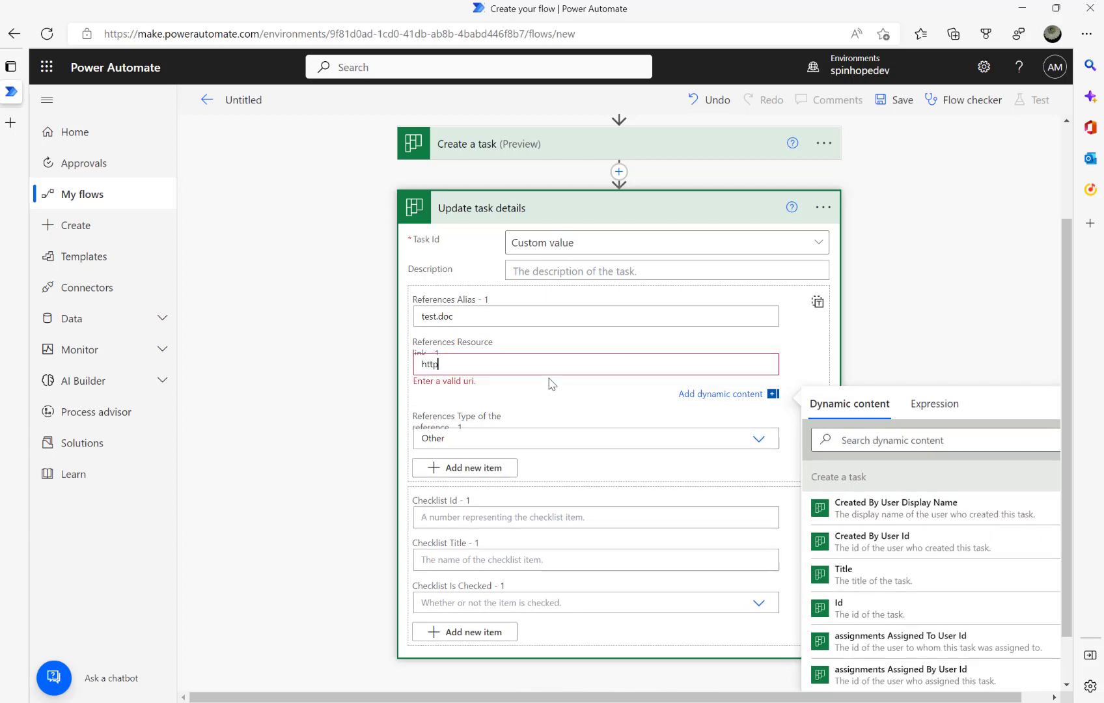
text(://test.com)
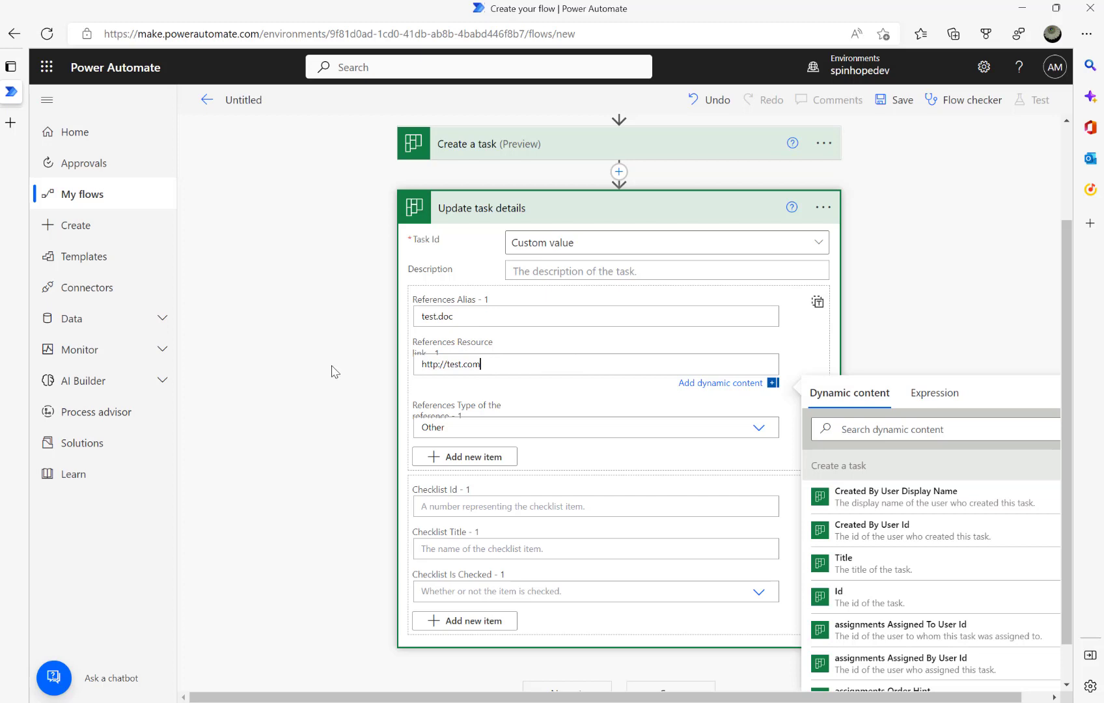
scroll(334, 371, up, 2)
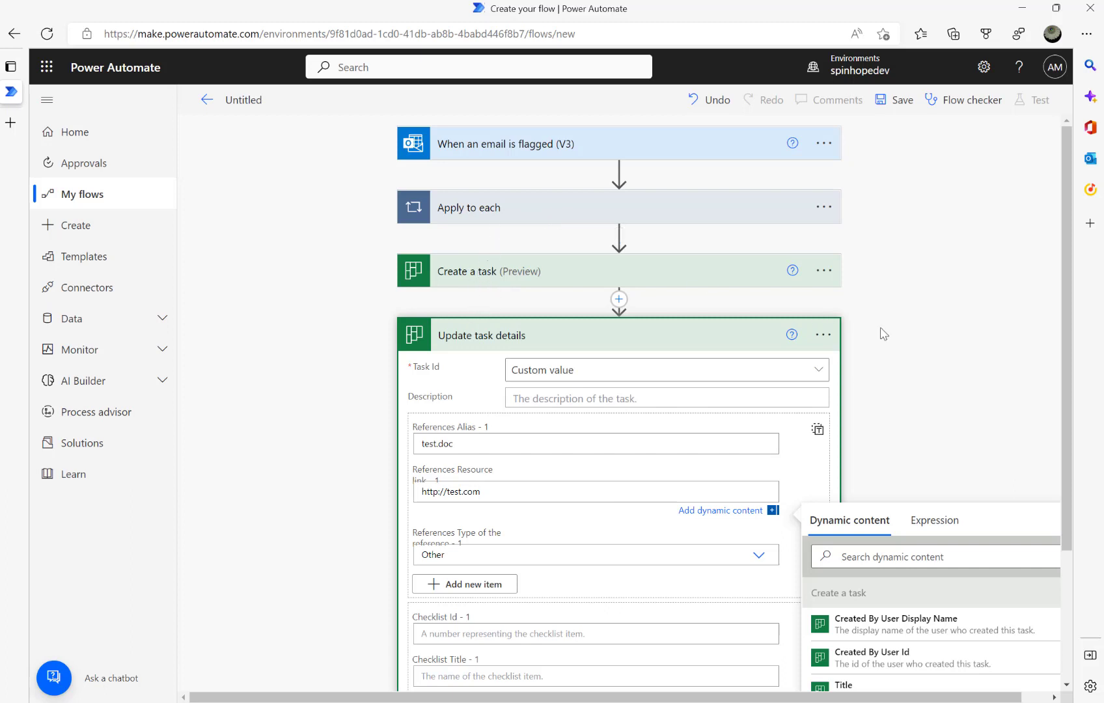
scroll(884, 334, down, 2)
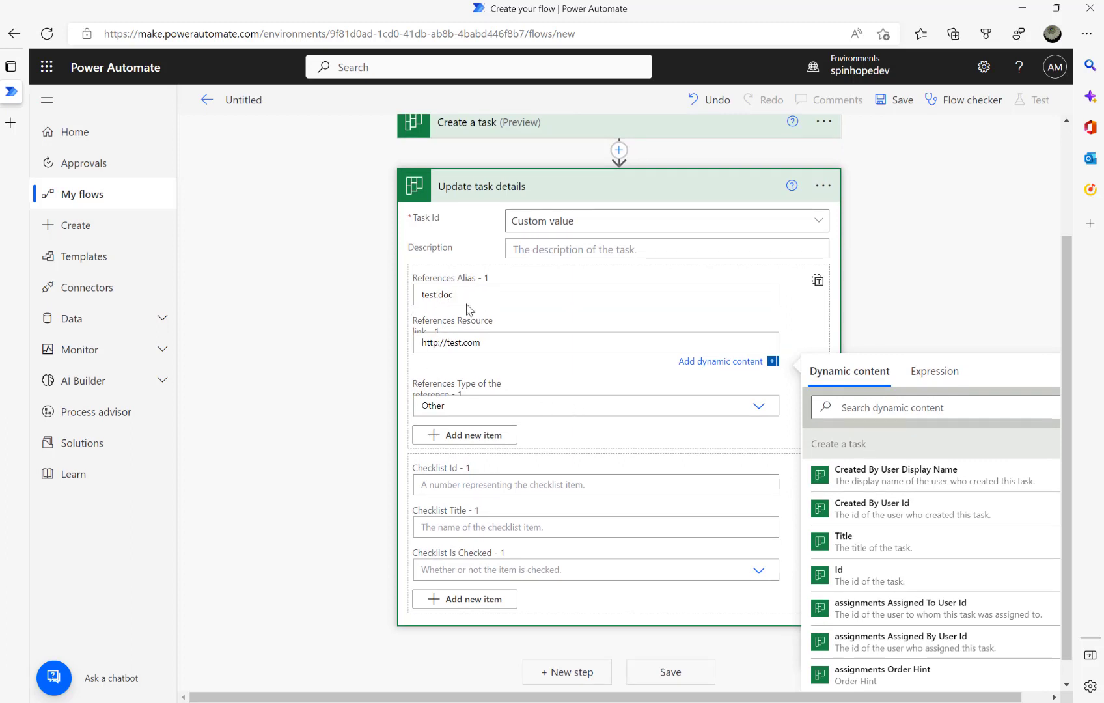
scroll(474, 335, up, 1)
scroll(474, 335, up, 2)
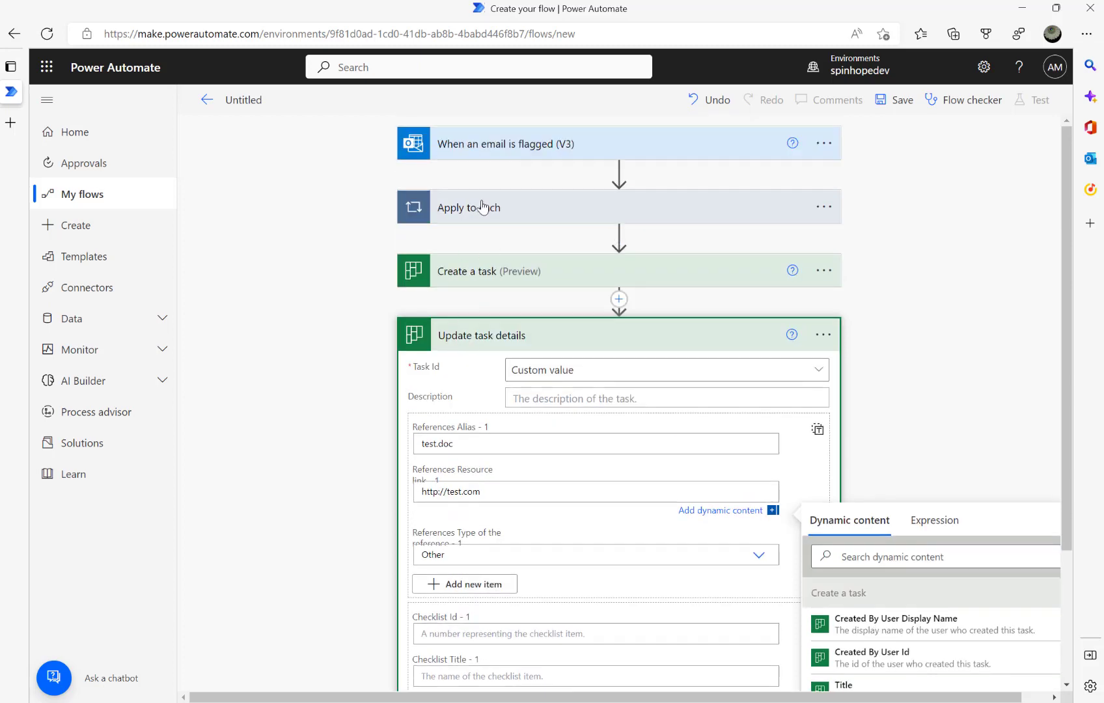
scroll(853, 377, down, 3)
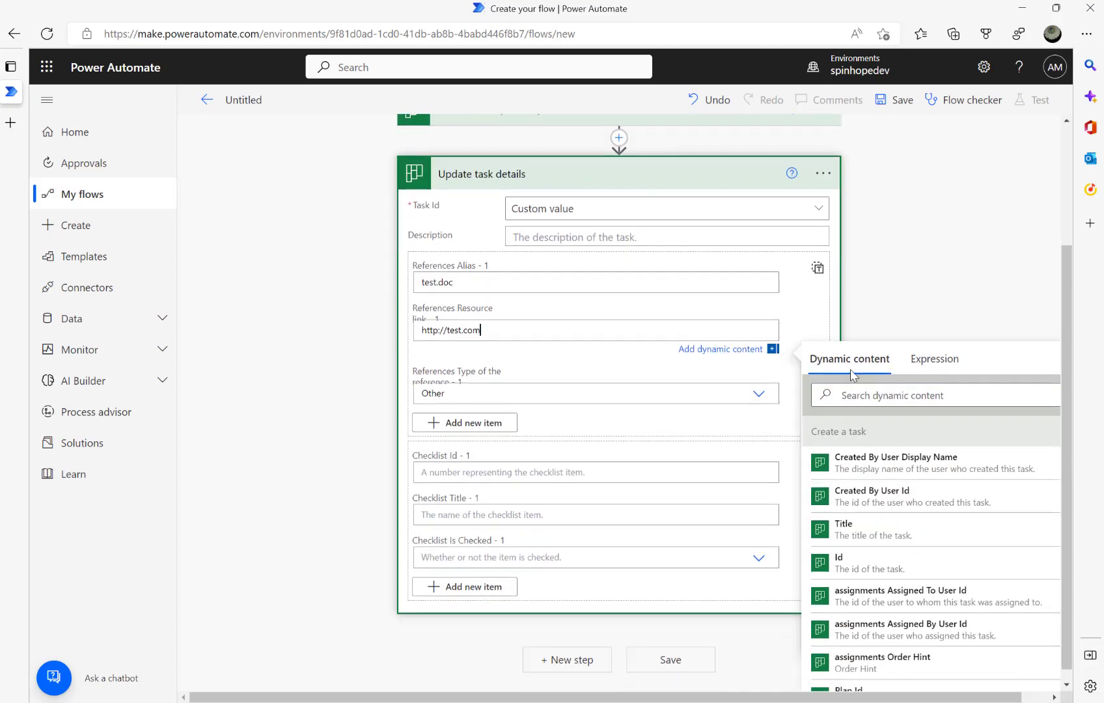
click(925, 296)
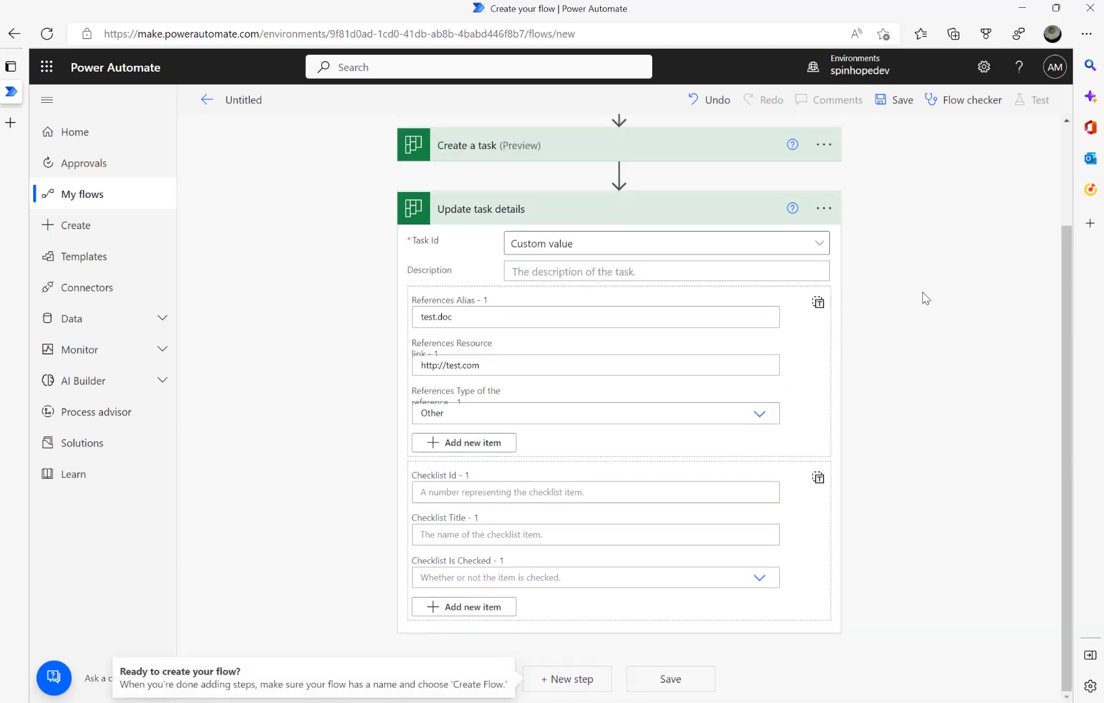
Copy the references as a single JSON array, then switch back to separate fields.
click(818, 302)
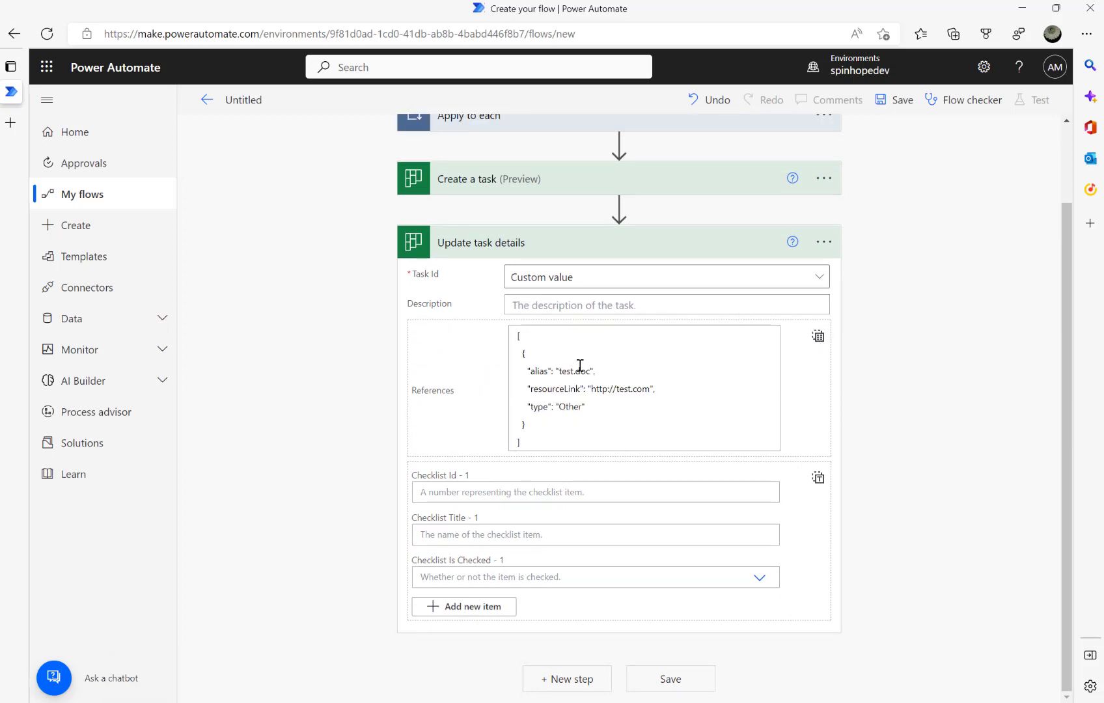
click(581, 346)
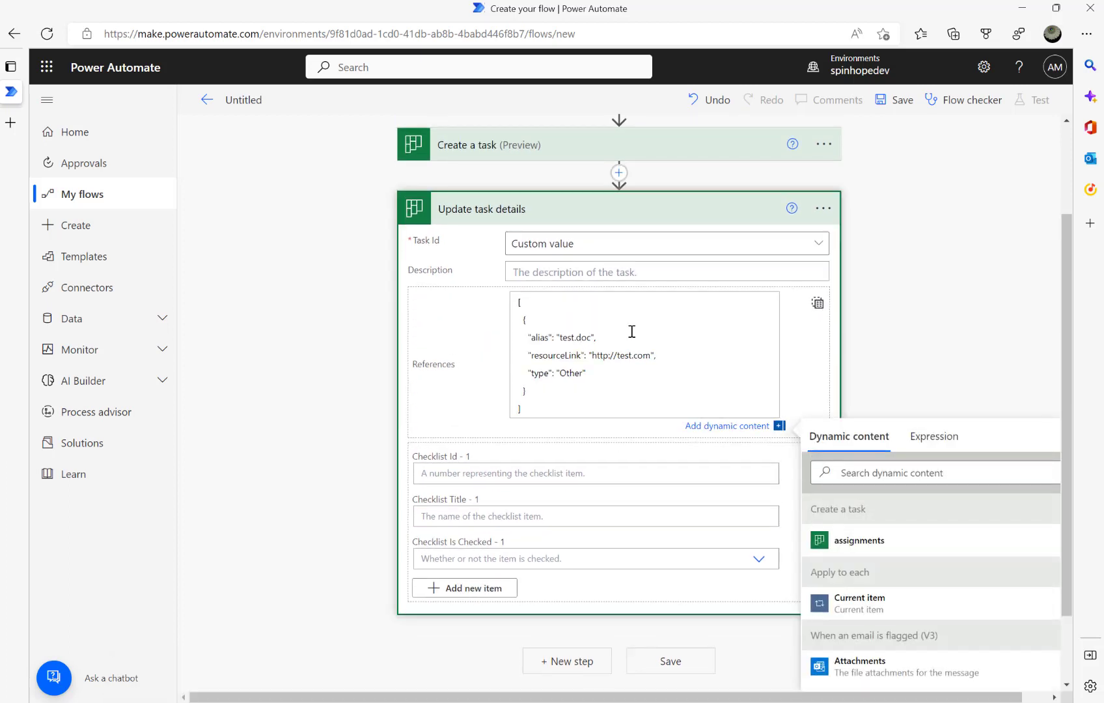
key(ctrl+a)
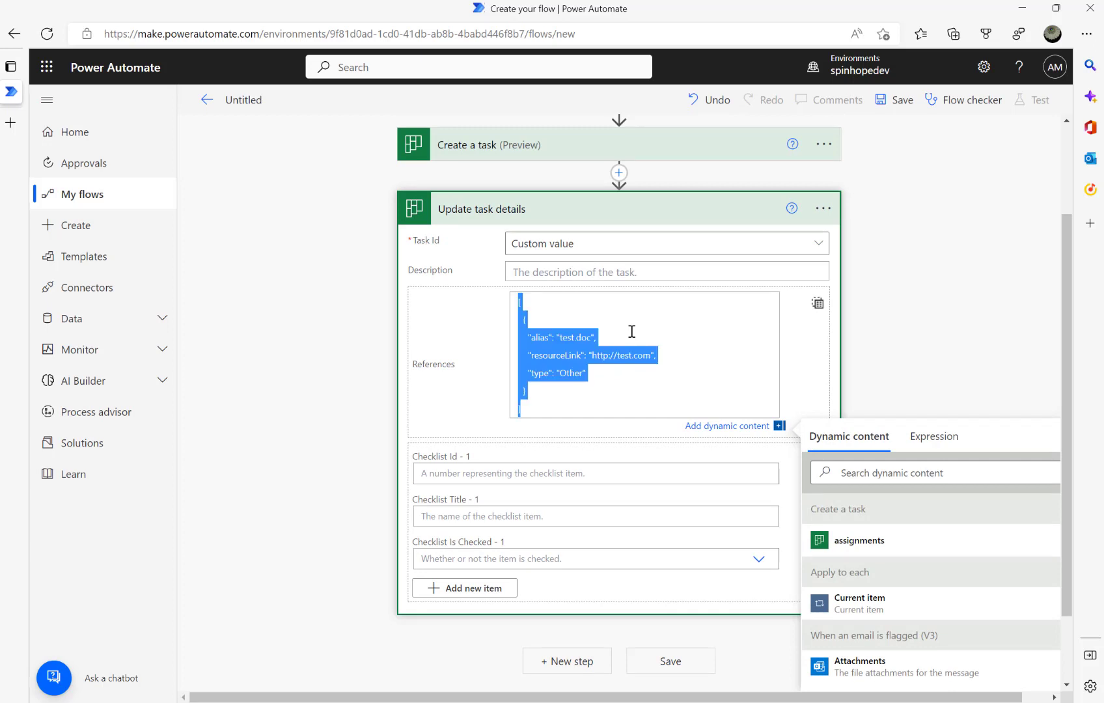
click(574, 311)
key(ctrl+a)
click(905, 307)
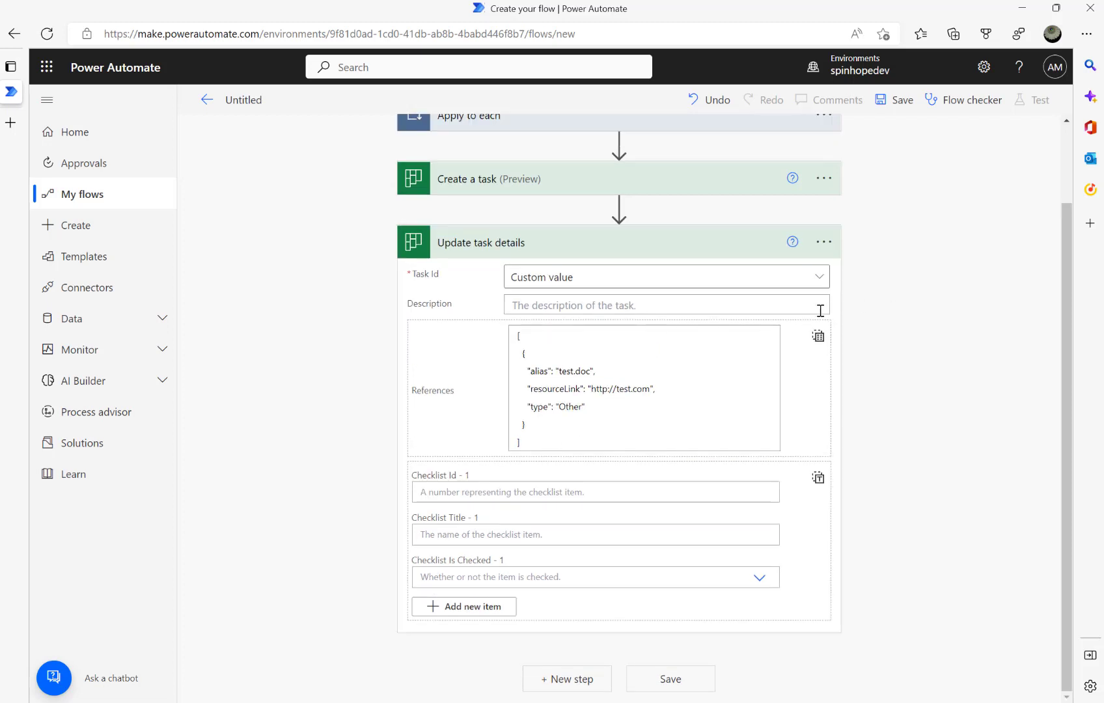
click(819, 339)
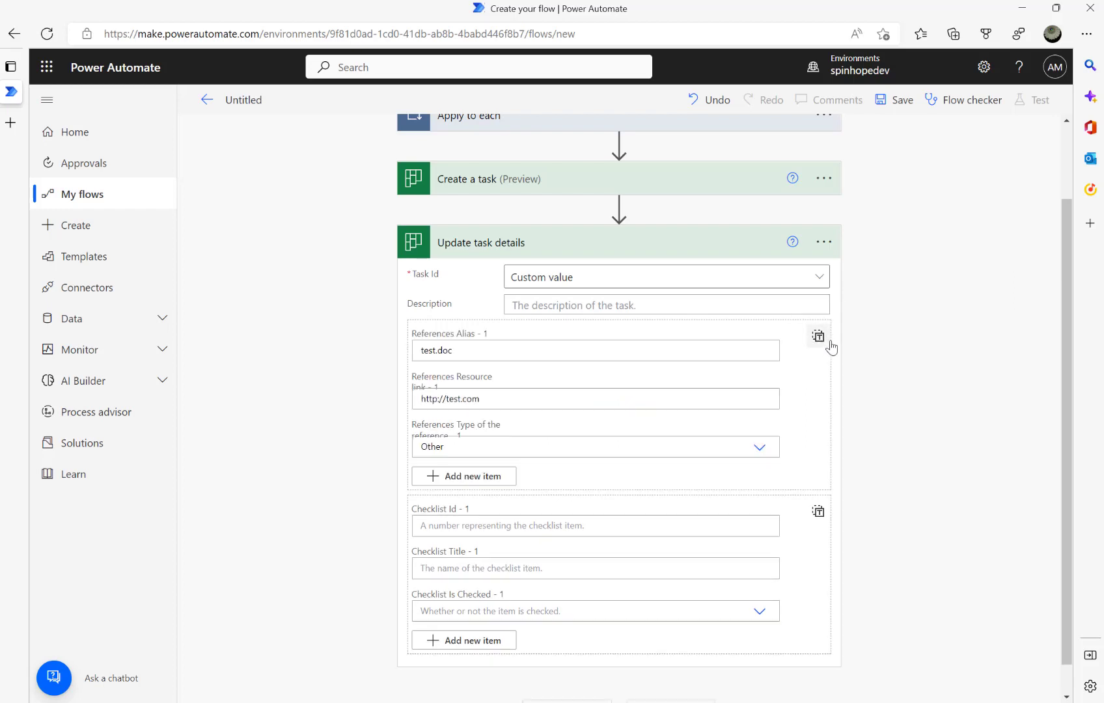
click(532, 344)
key(ctrl+a)
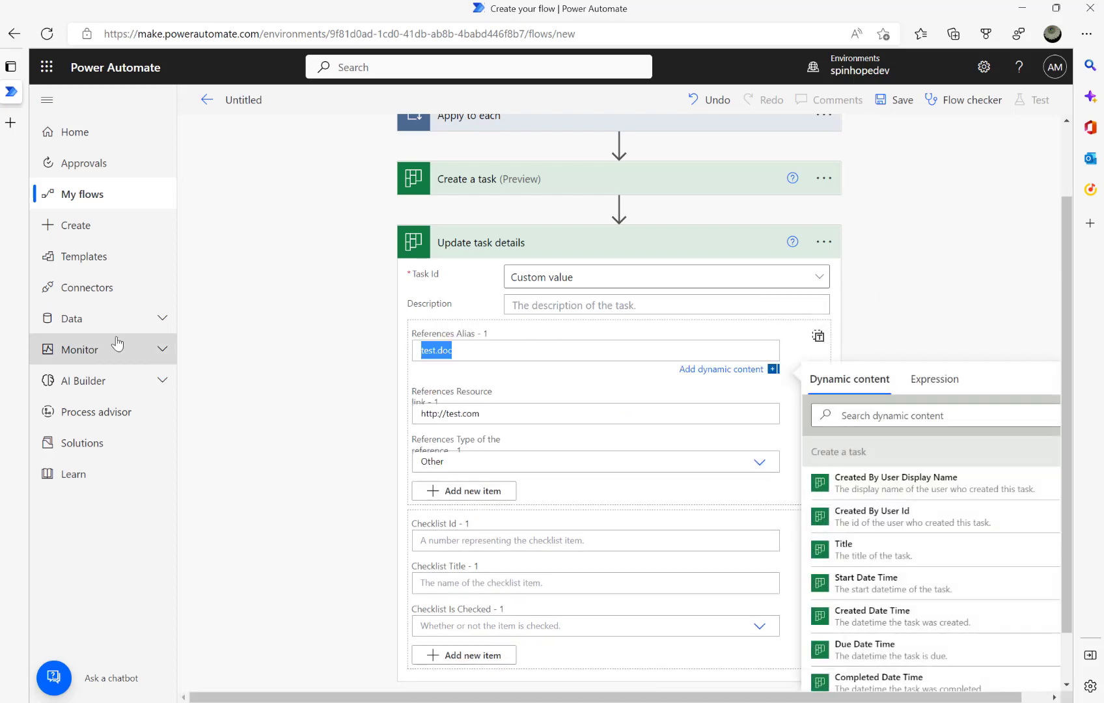
key(BackSpace)
click(493, 414)
key(ctrl+a)
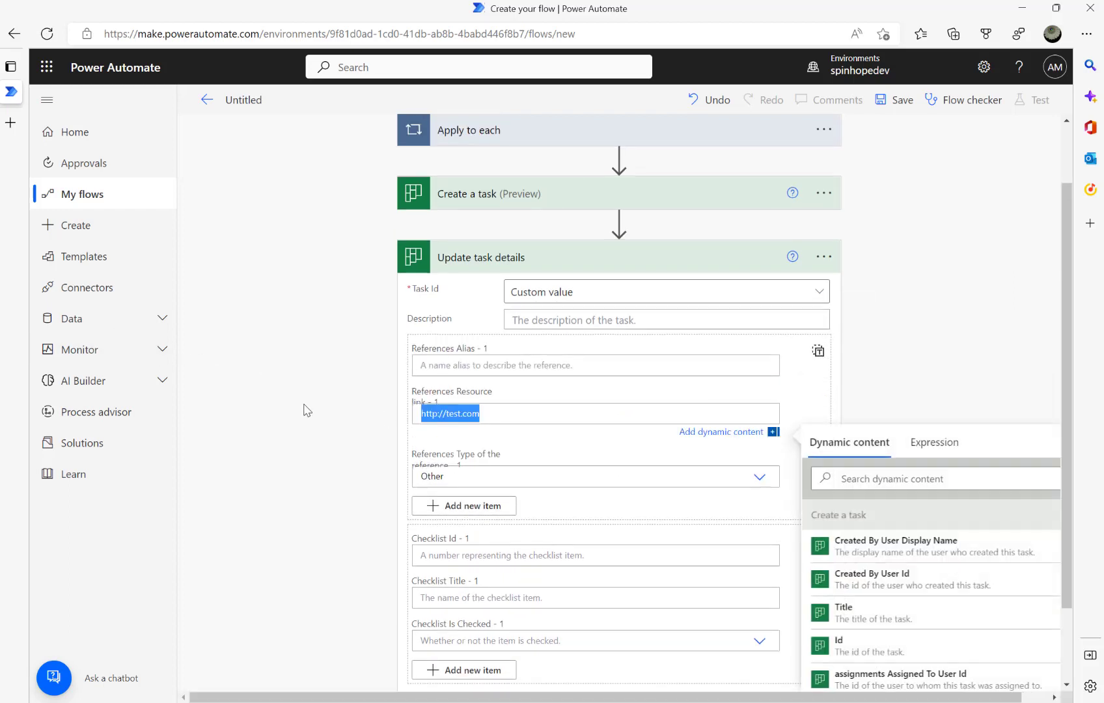
key(BackSpace)
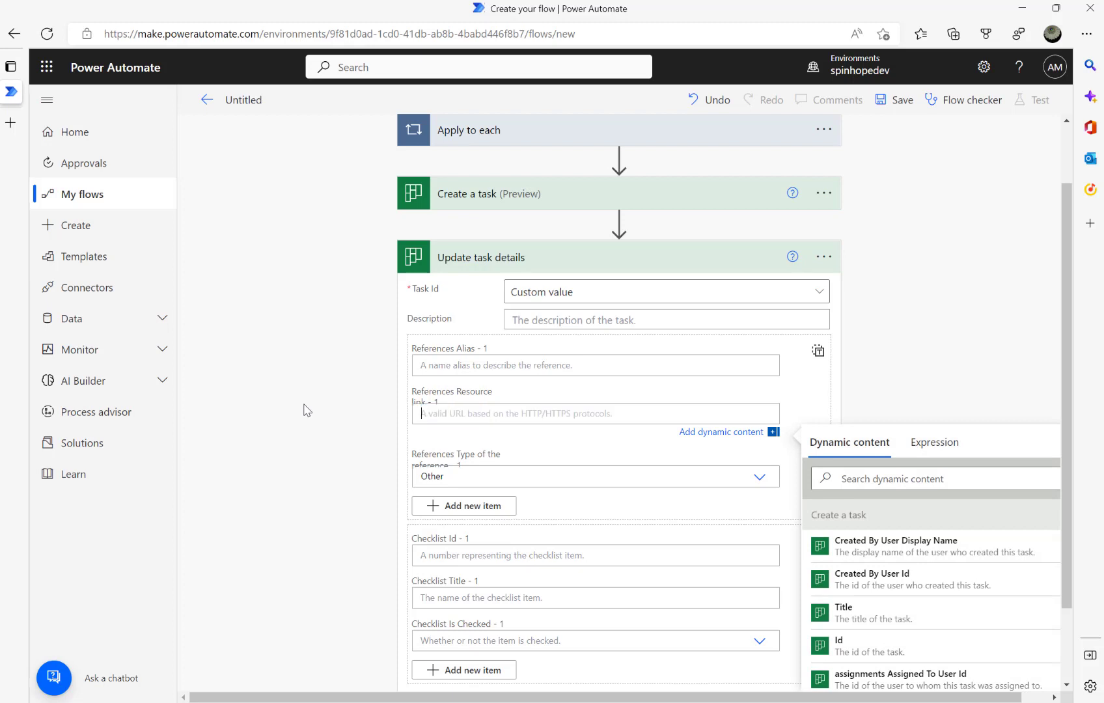
click(504, 482)
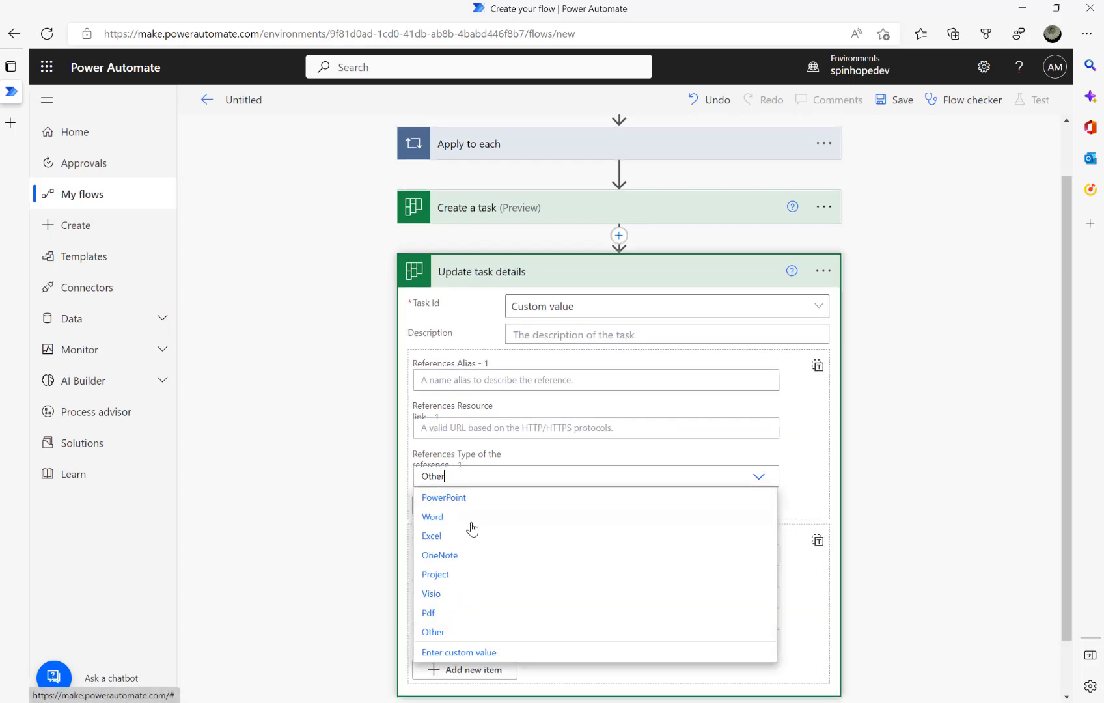
click(290, 501)
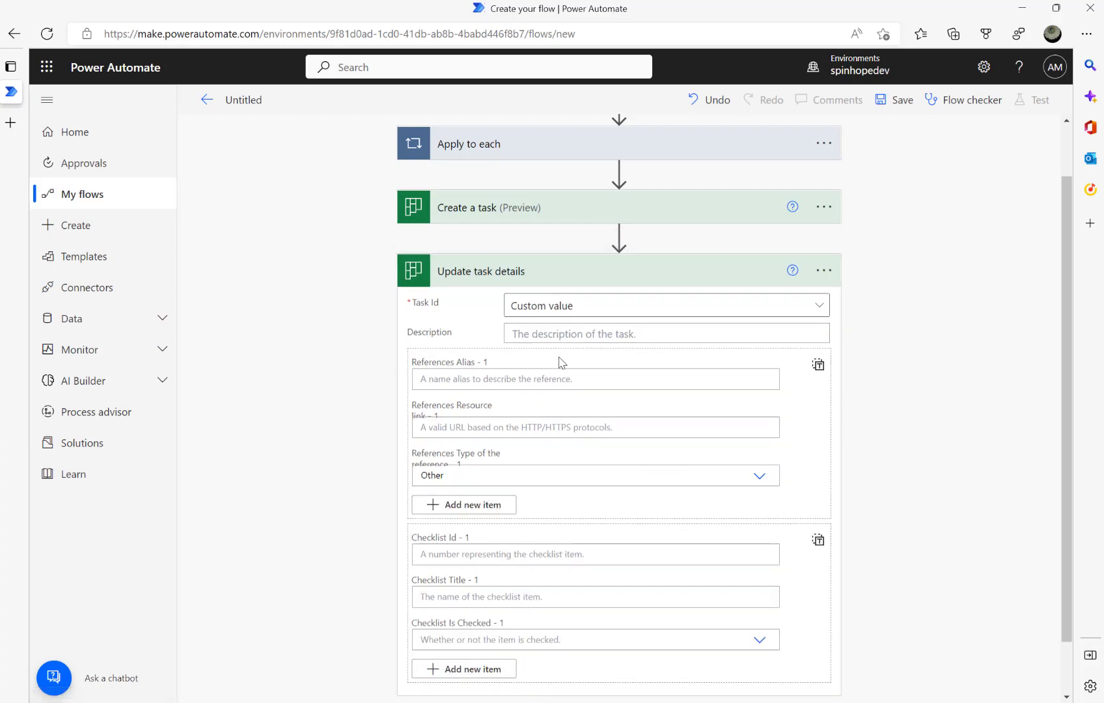
scroll(333, 384, up, 1)
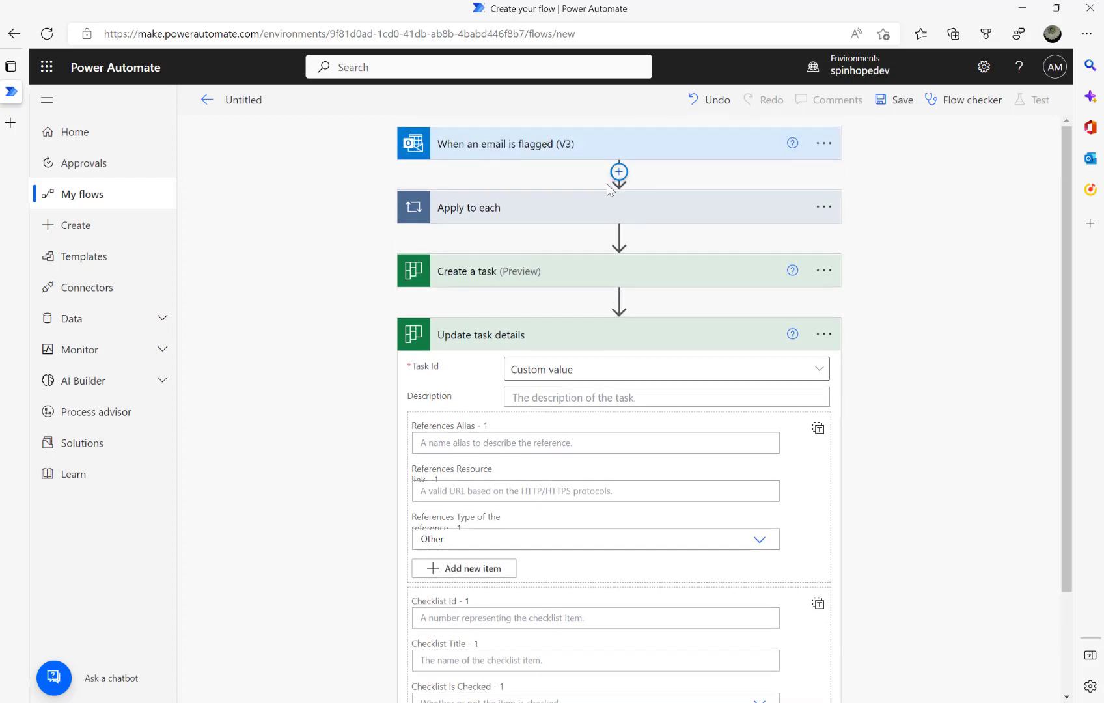
Insert an Initialize variable action right below the 'When an email is flagged' trigger.
click(620, 172)
click(610, 197)
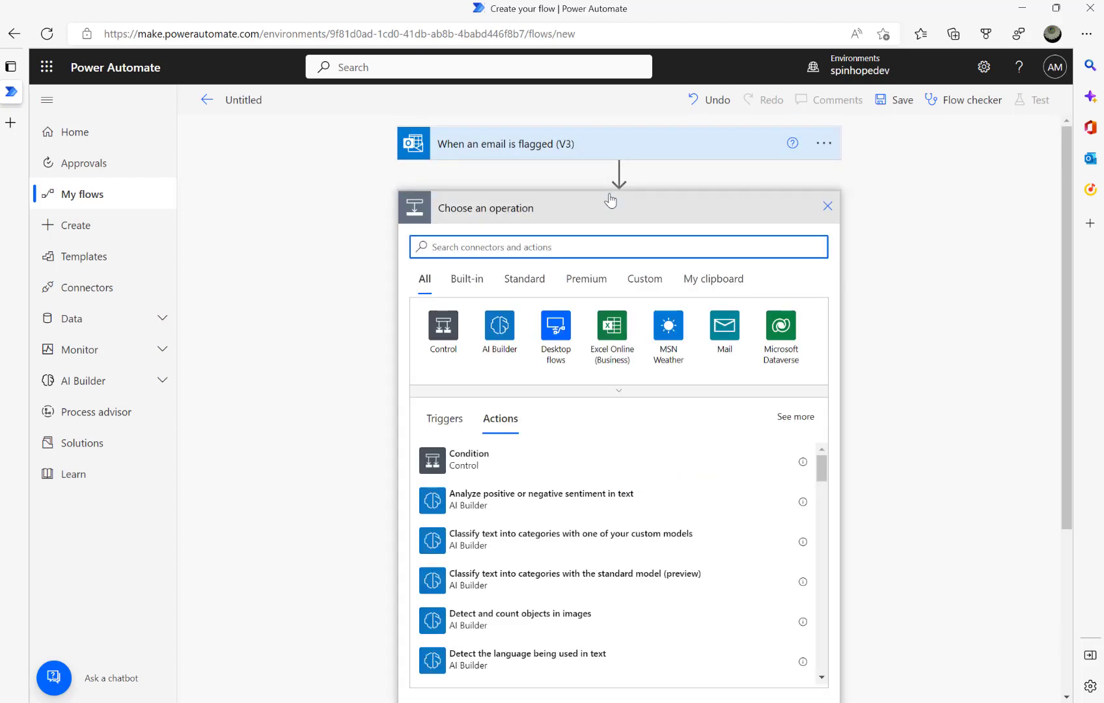
text(inti)
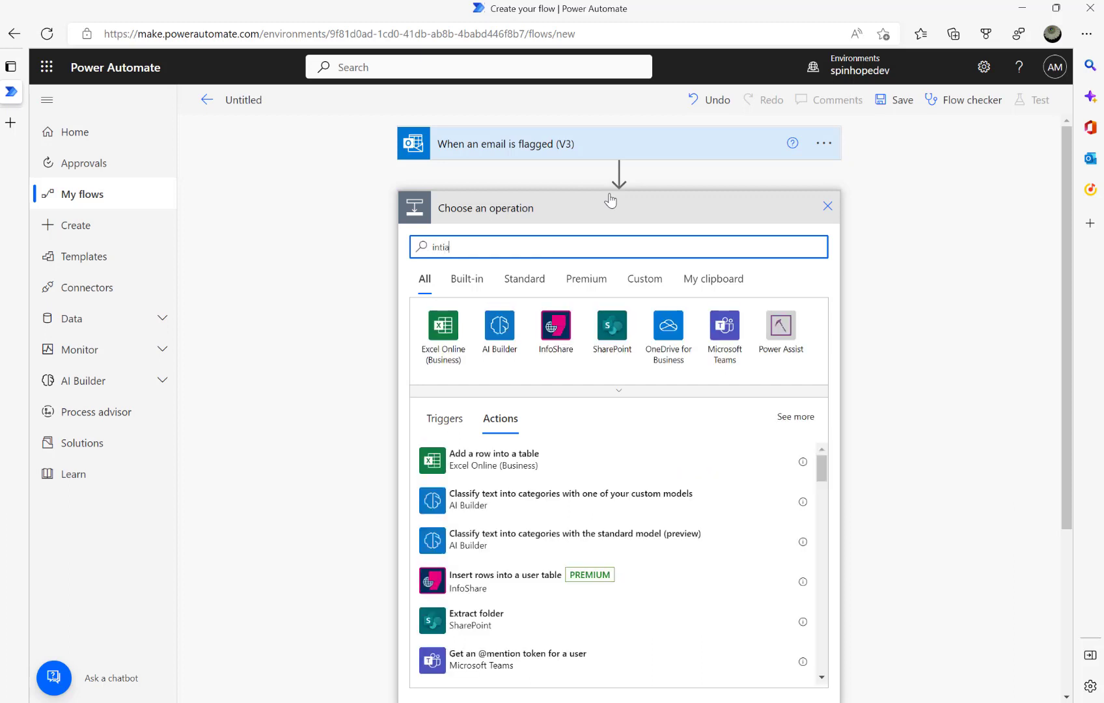
text(a)
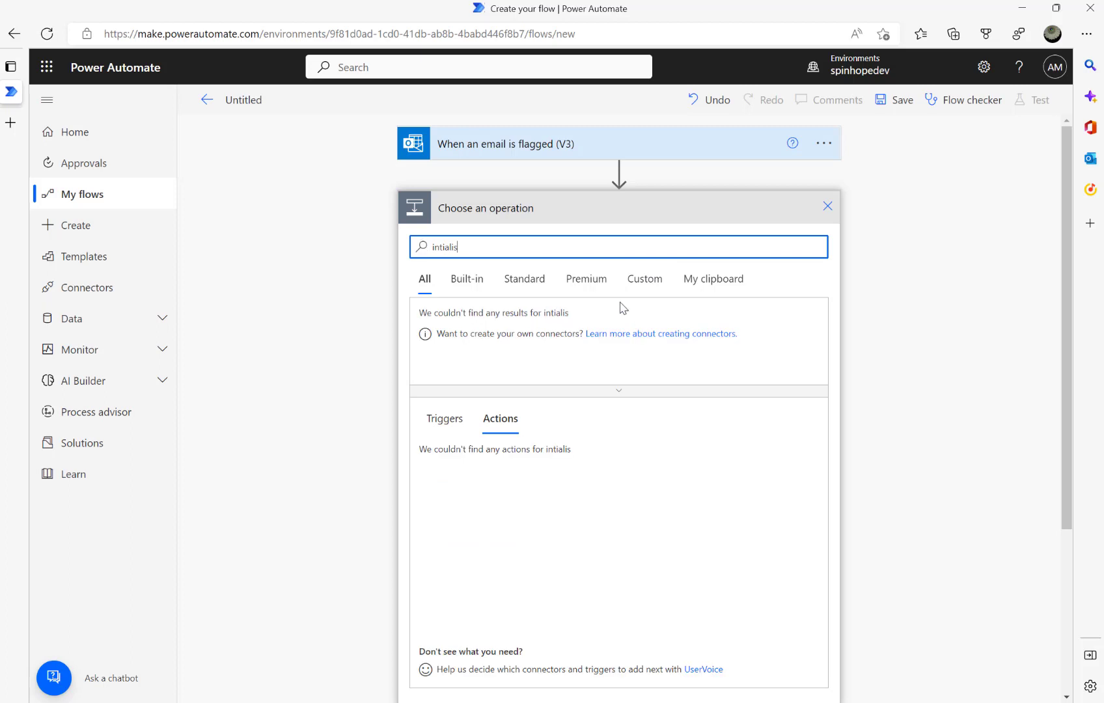
drag(460, 248, 256, 254)
text(varo)
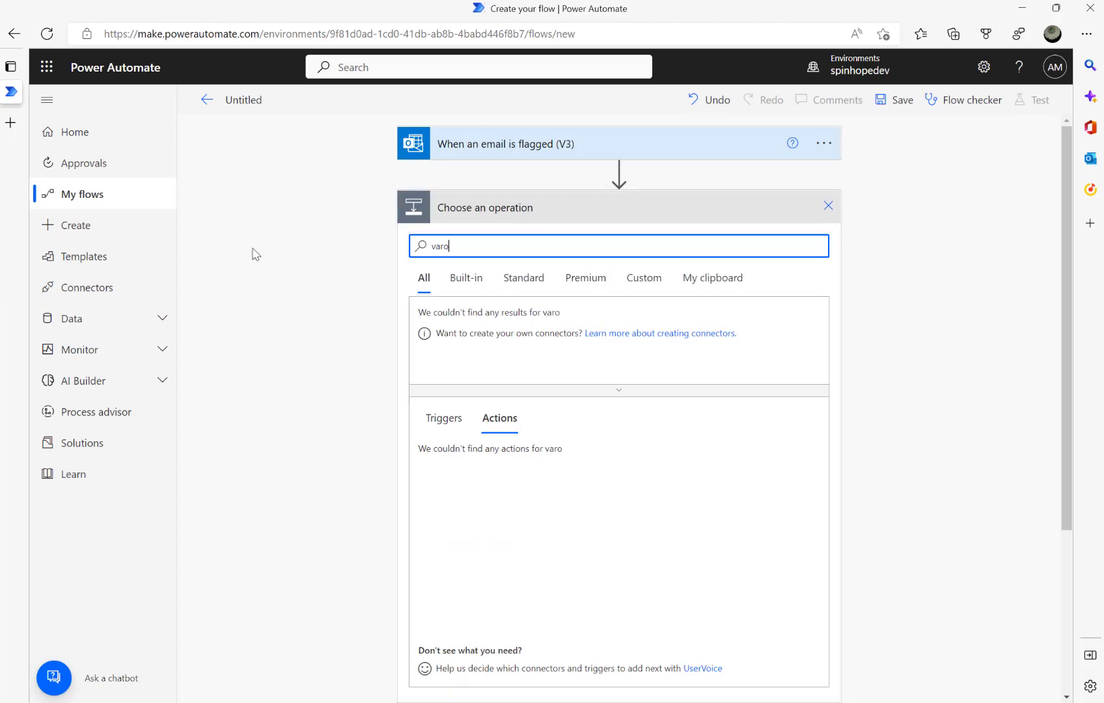
key(BackSpace)
key(BackSpace)
text(r)
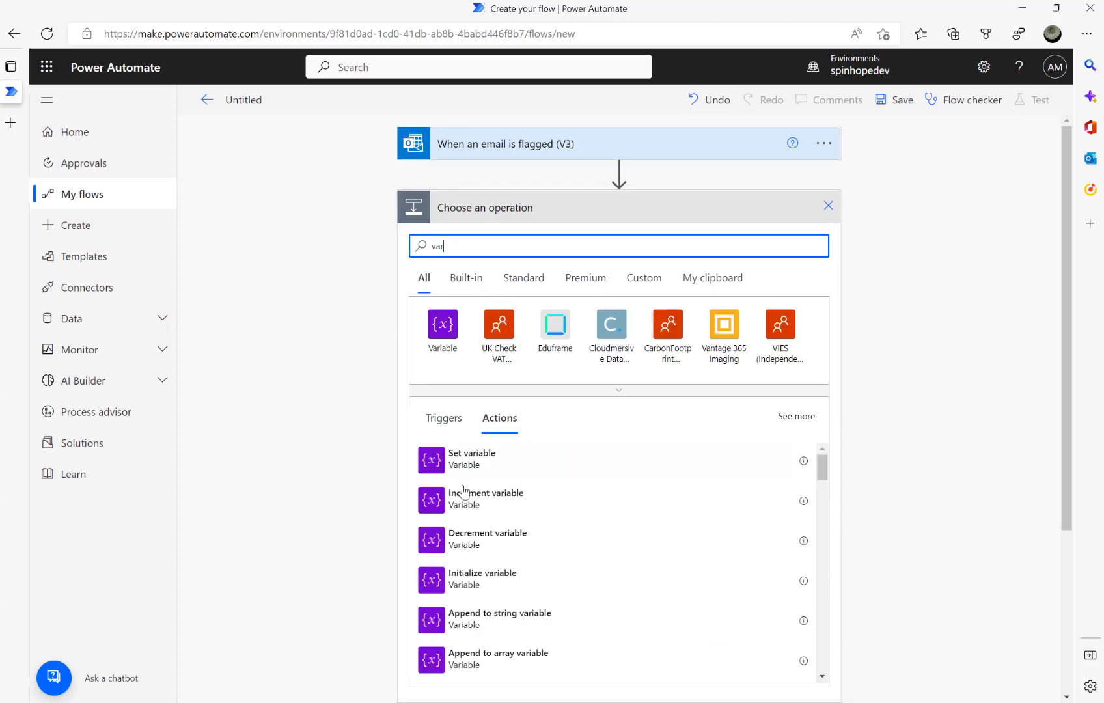
click(484, 583)
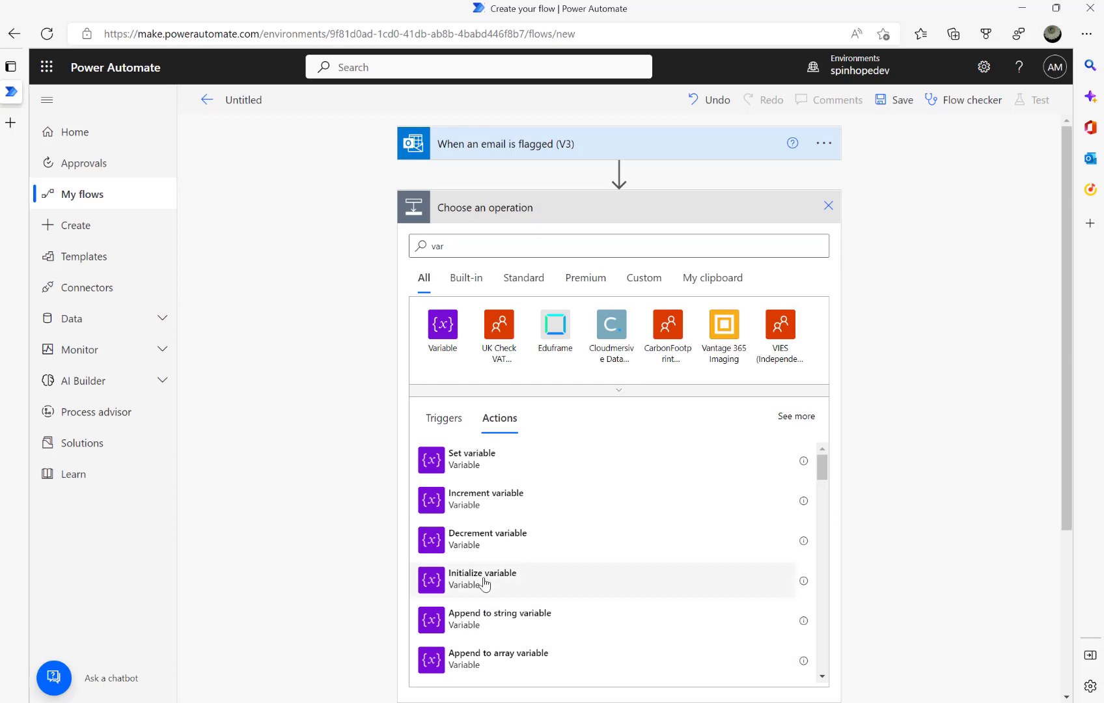
click(589, 241)
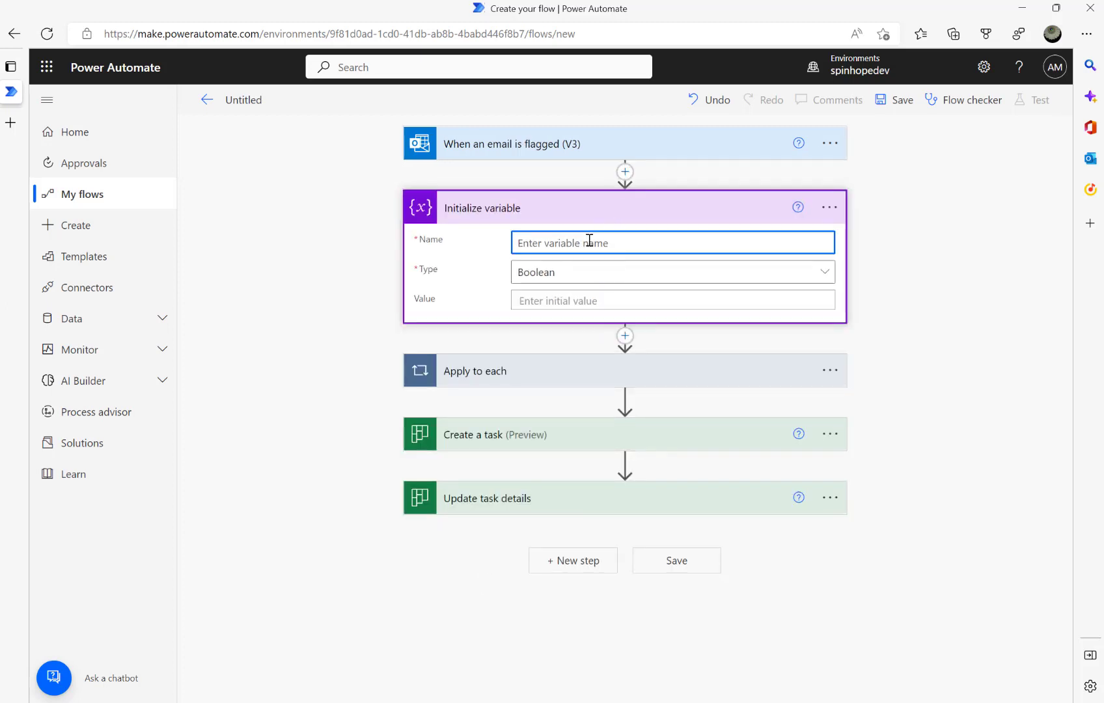
Name the variable AttachmentDetails, set its Type to Array, and expand Apply to each.
text(AttachmentDetails)
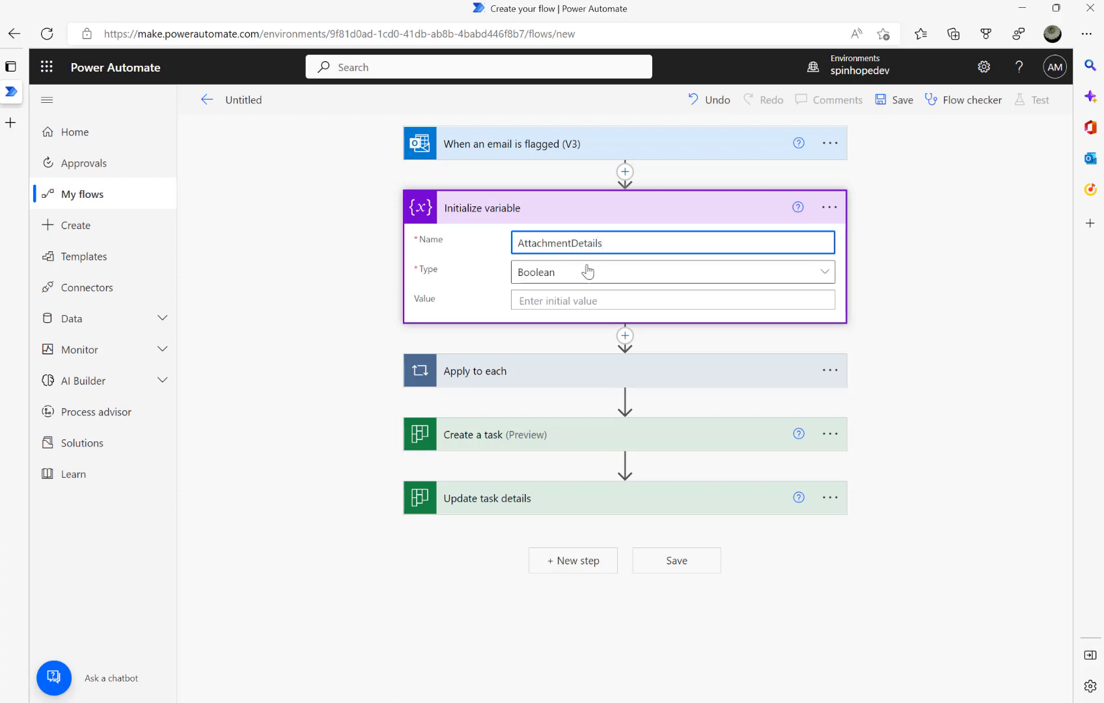
click(586, 271)
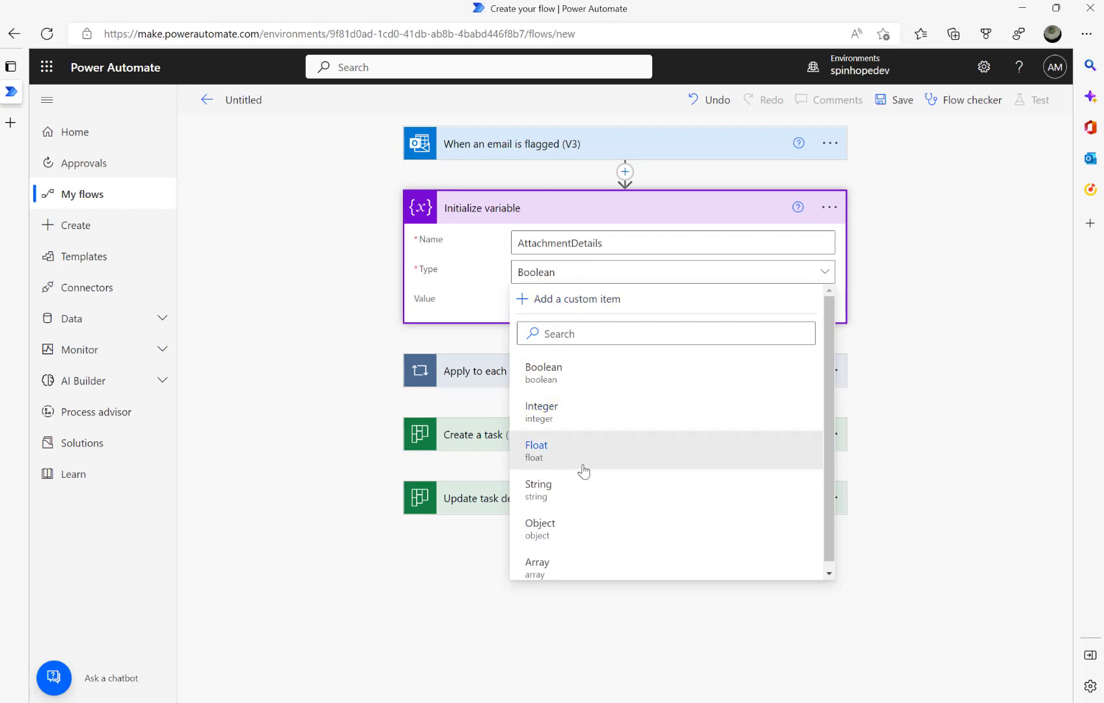
click(565, 564)
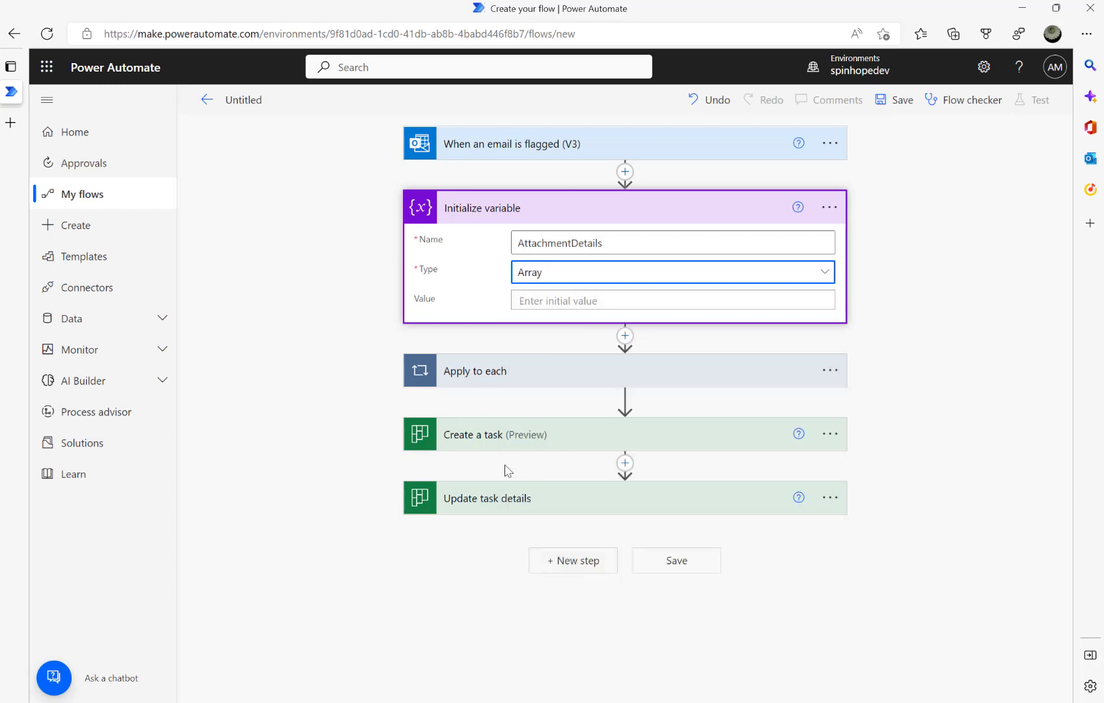
click(525, 373)
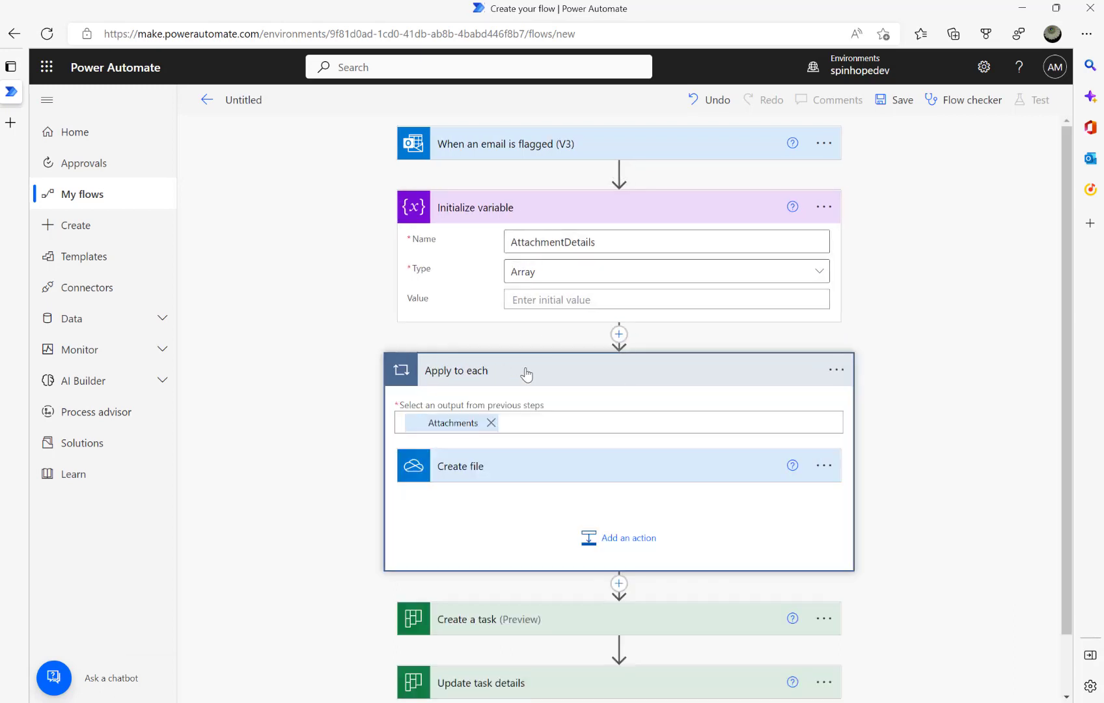
Add a Compose action after Create file holding the pasted references JSON, trimmed of blank lines.
click(613, 541)
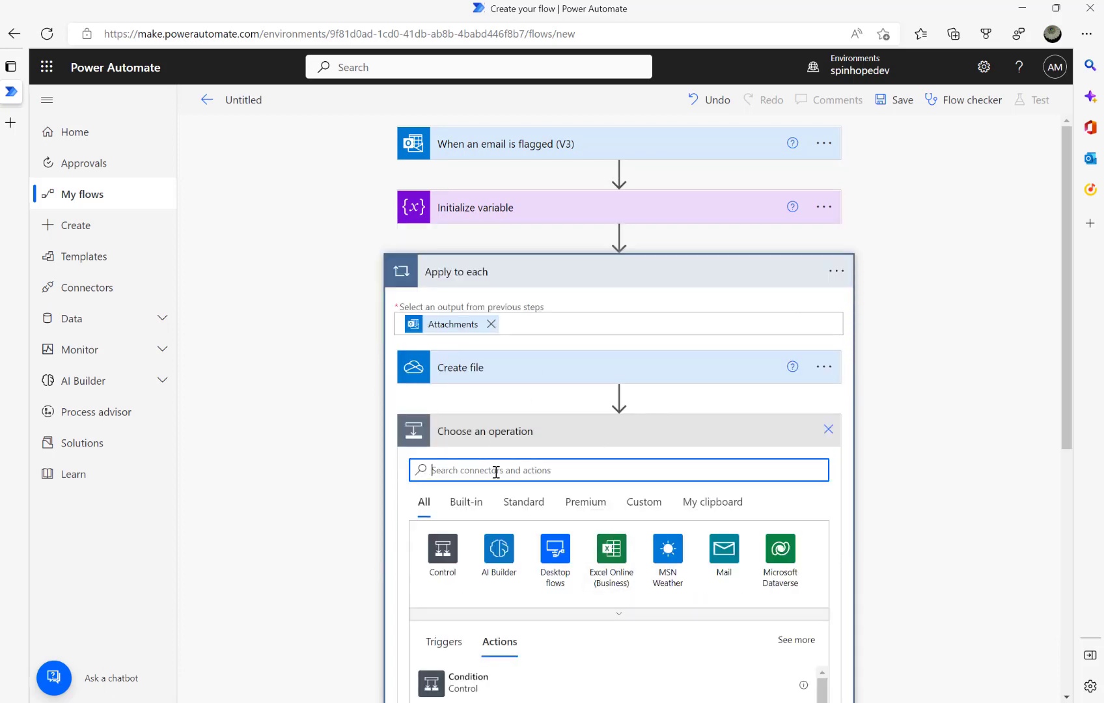
text(compose)
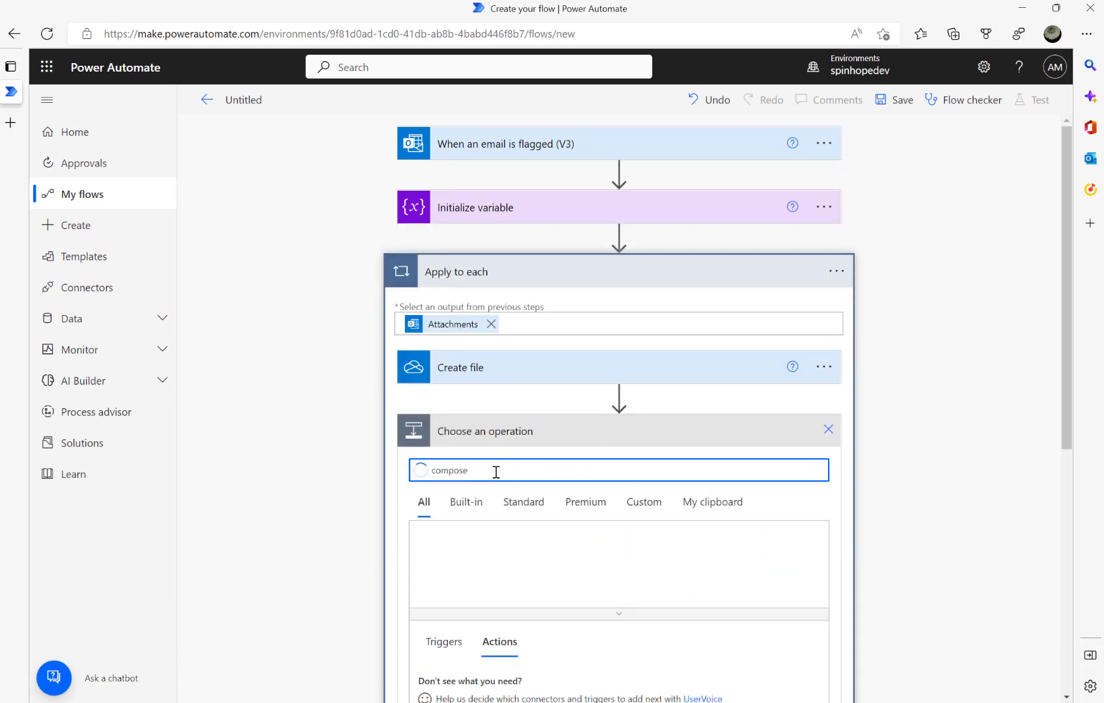
click(478, 691)
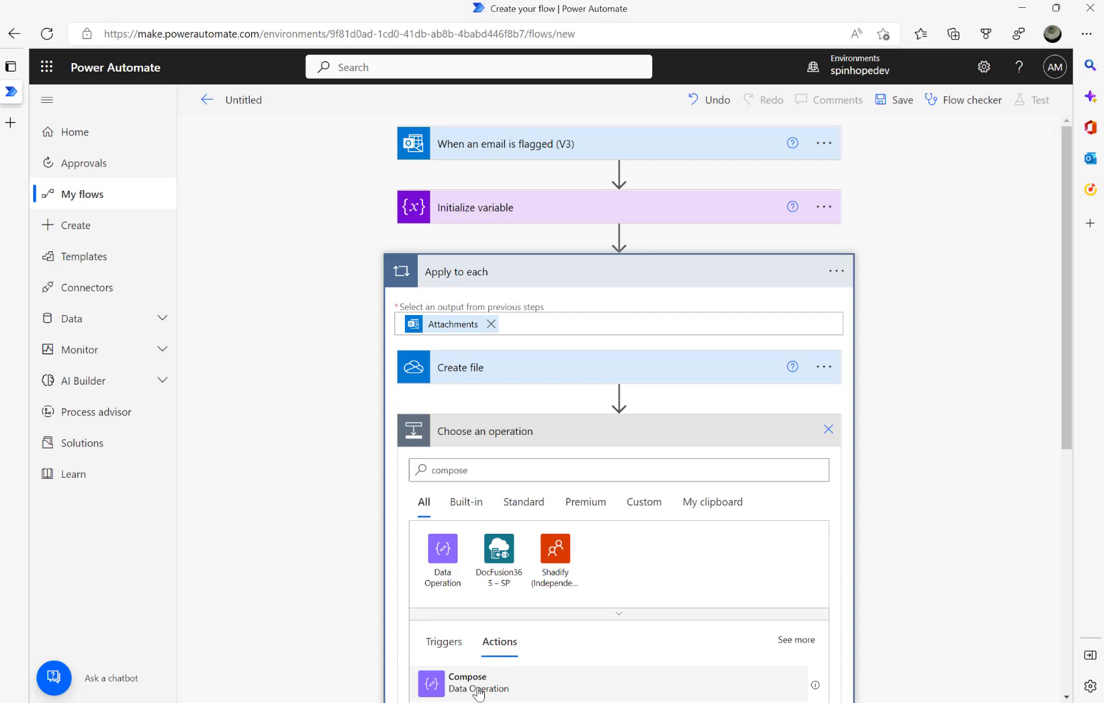
click(577, 467)
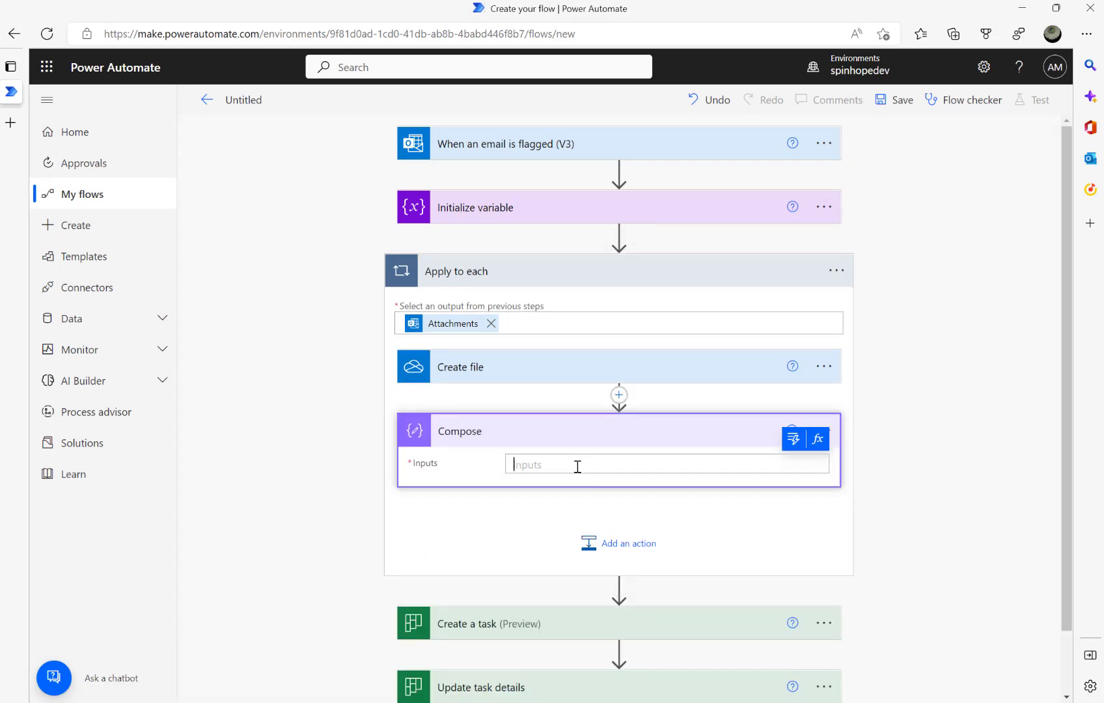
text([   {     "alias": "test.doc",     "resourceLink": "http://test.com",     "type": "Other"   } ])
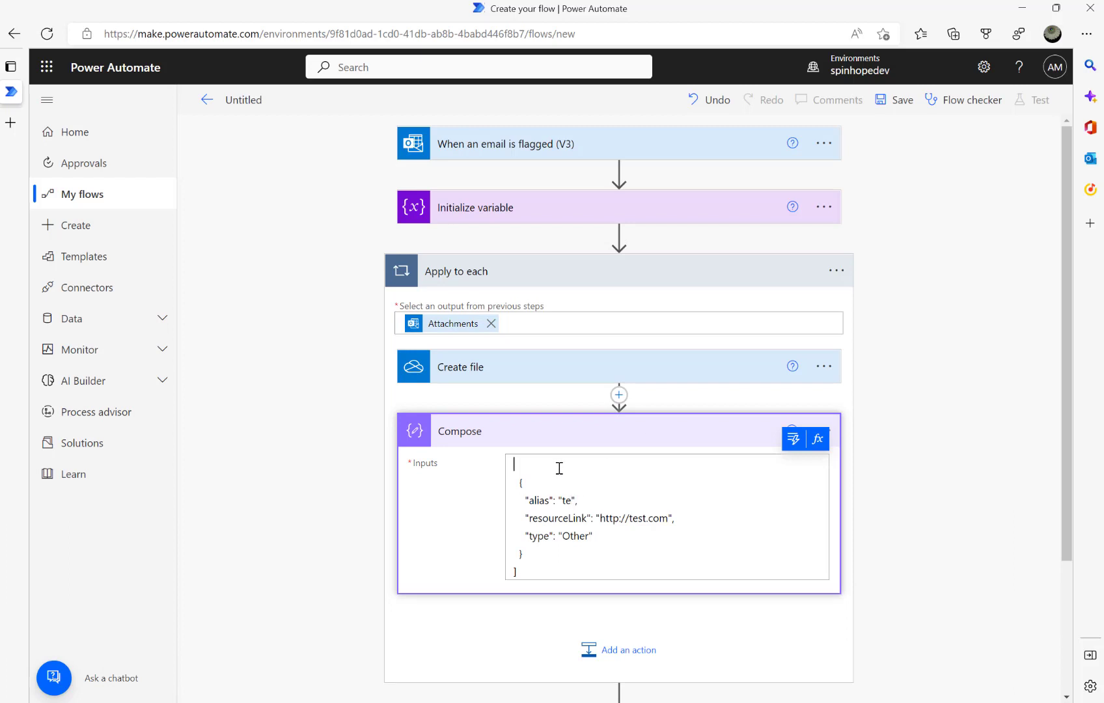
key(Delete)
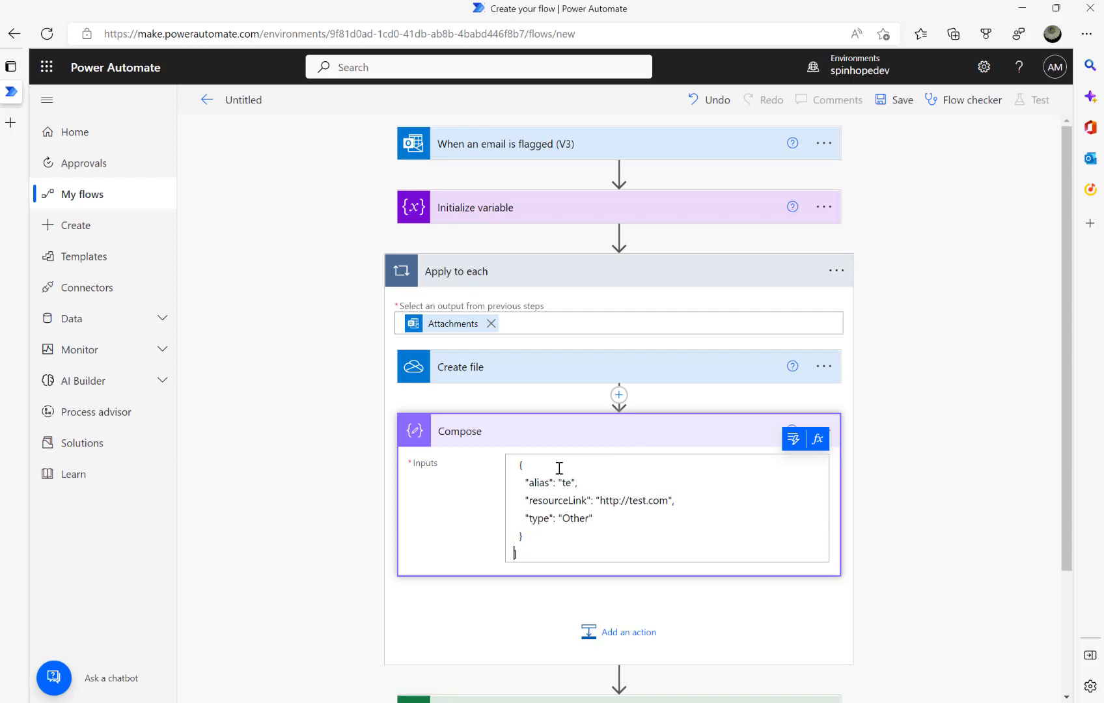
key(BackSpace)
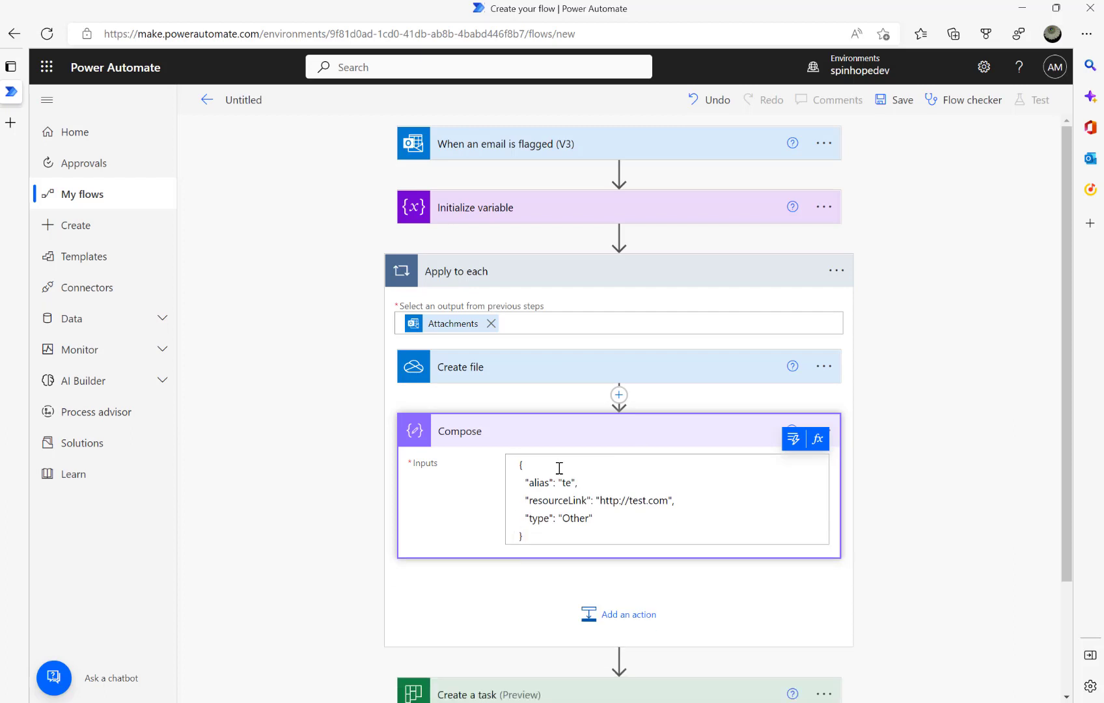
Set alias to the Create file Name dynamic value and clear the test resourceLink text.
key(BackSpace)
click(793, 439)
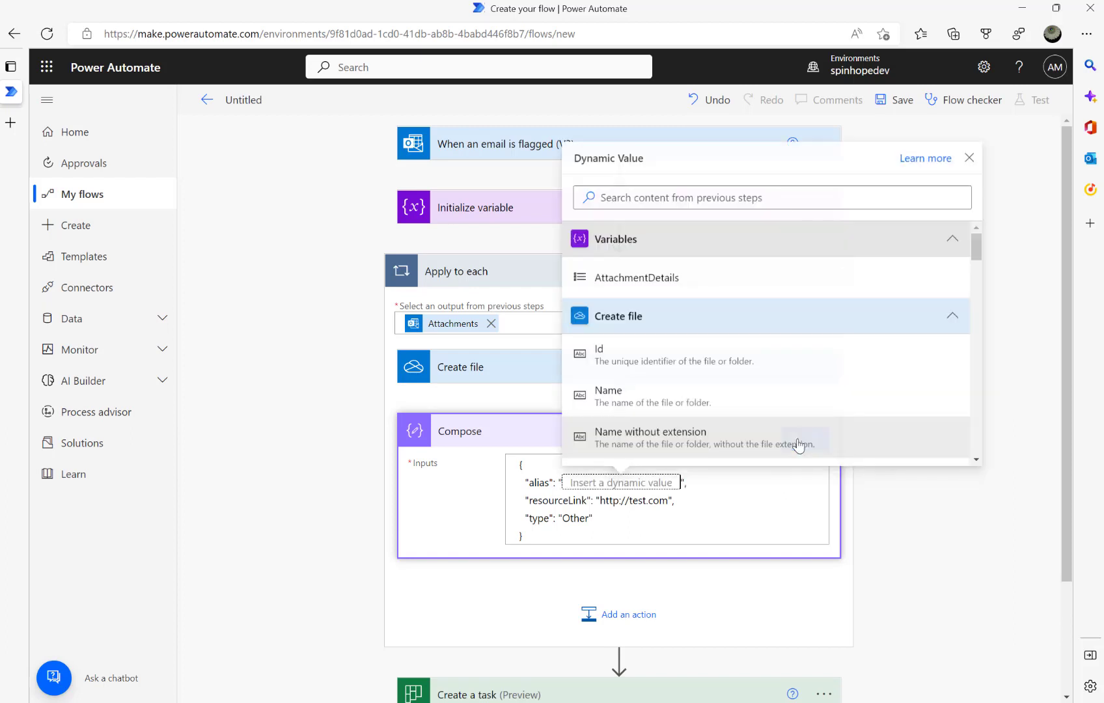
click(655, 197)
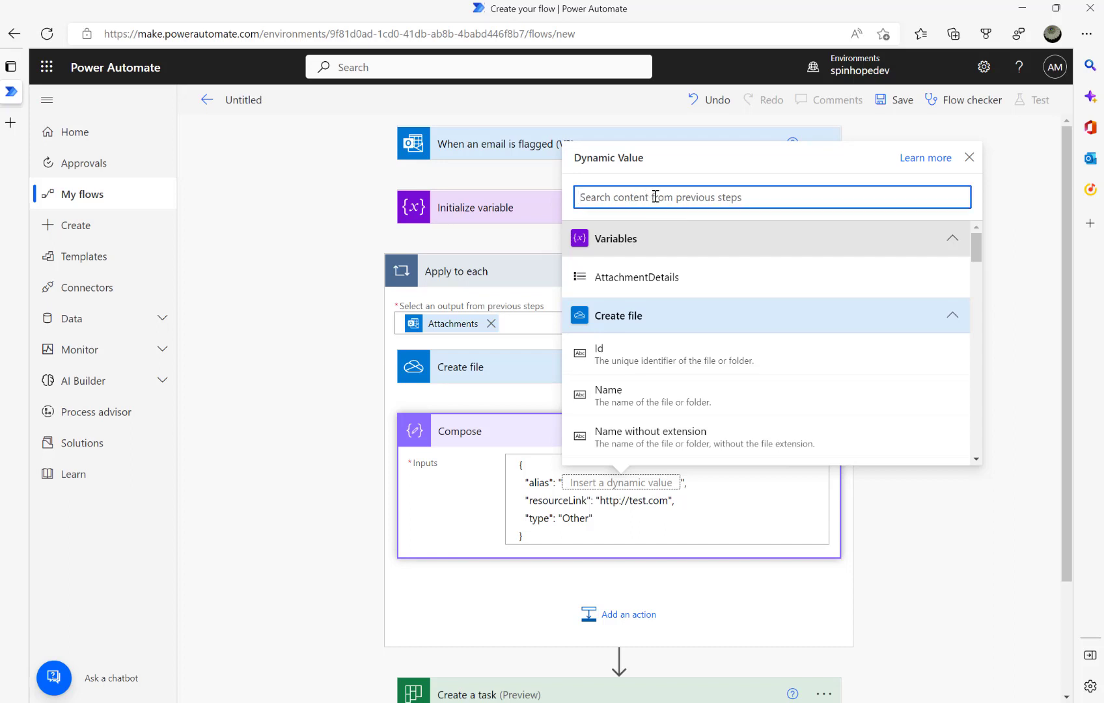
text(name)
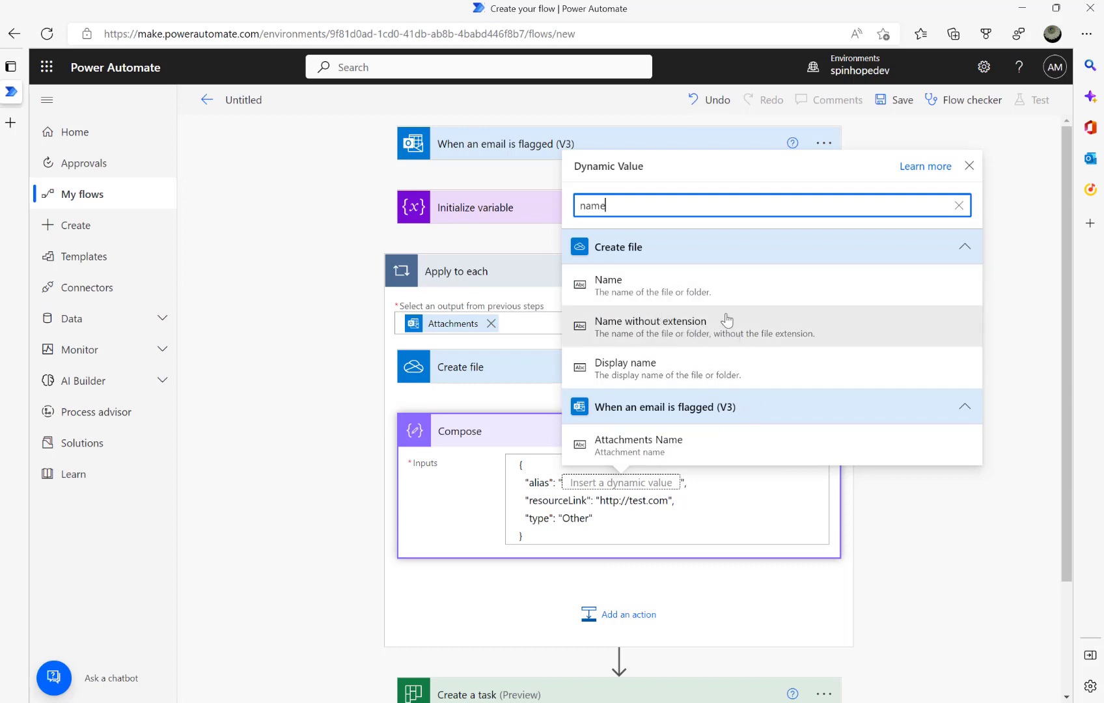
click(623, 291)
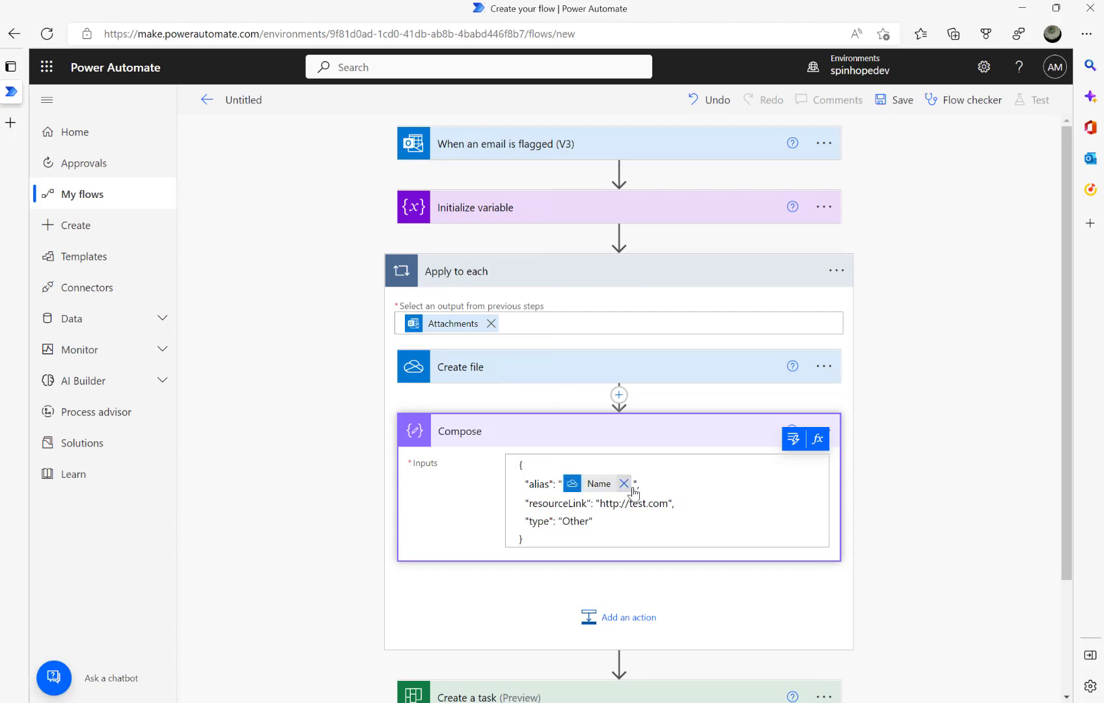
click(480, 378)
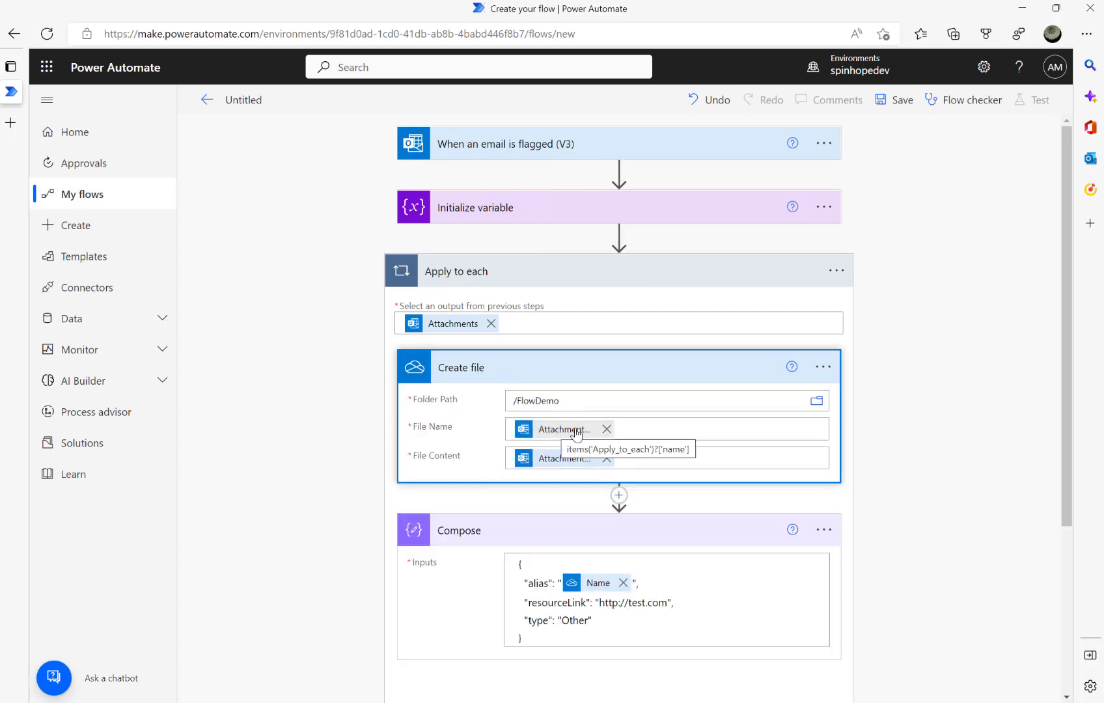
scroll(732, 474, down, 3)
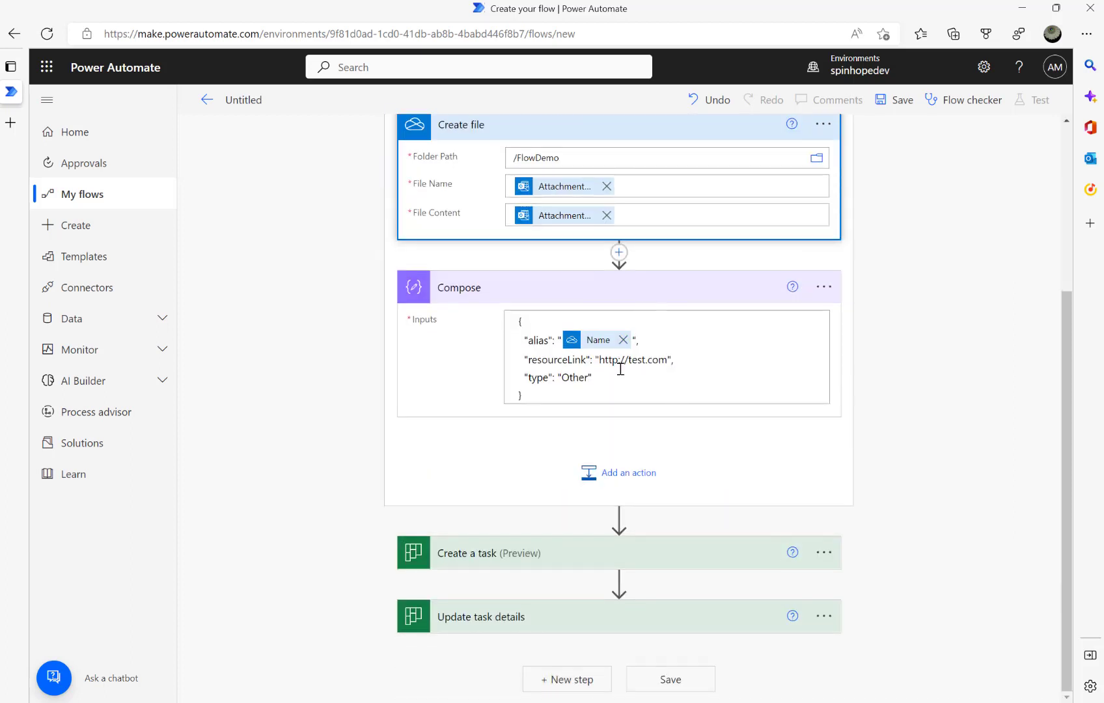
click(669, 360)
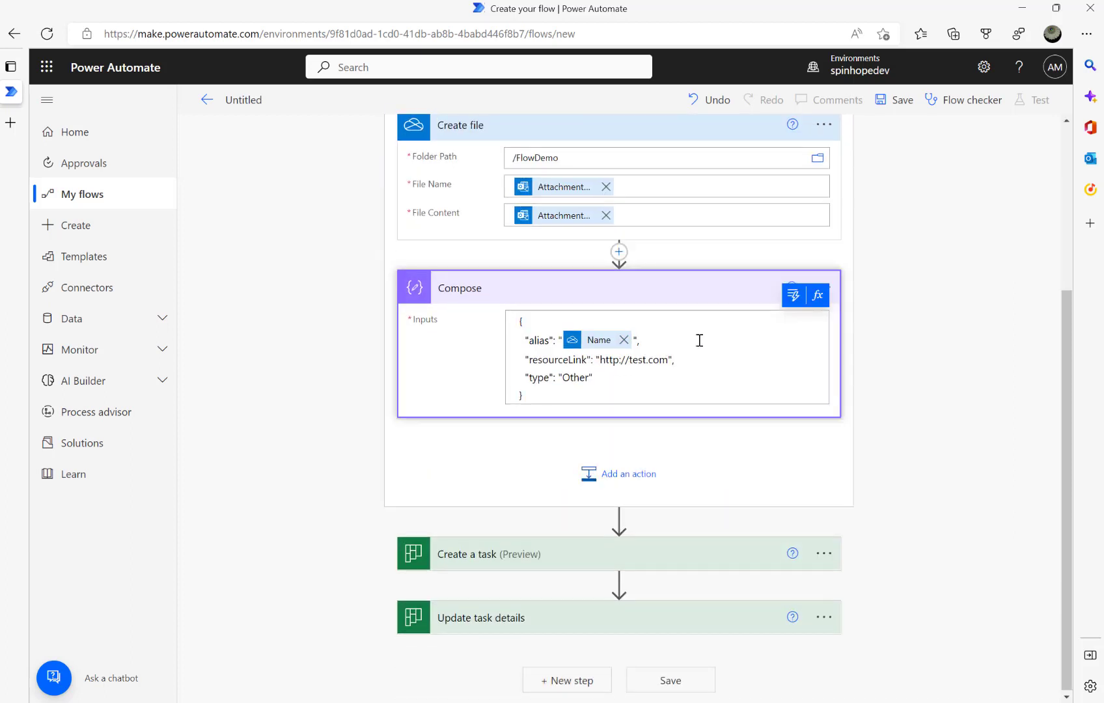
key(BackSpace)
key(BackSpace)
key(BackSpace)
key(BackSpace)
scroll(699, 341, up, 1)
scroll(518, 338, up, 4)
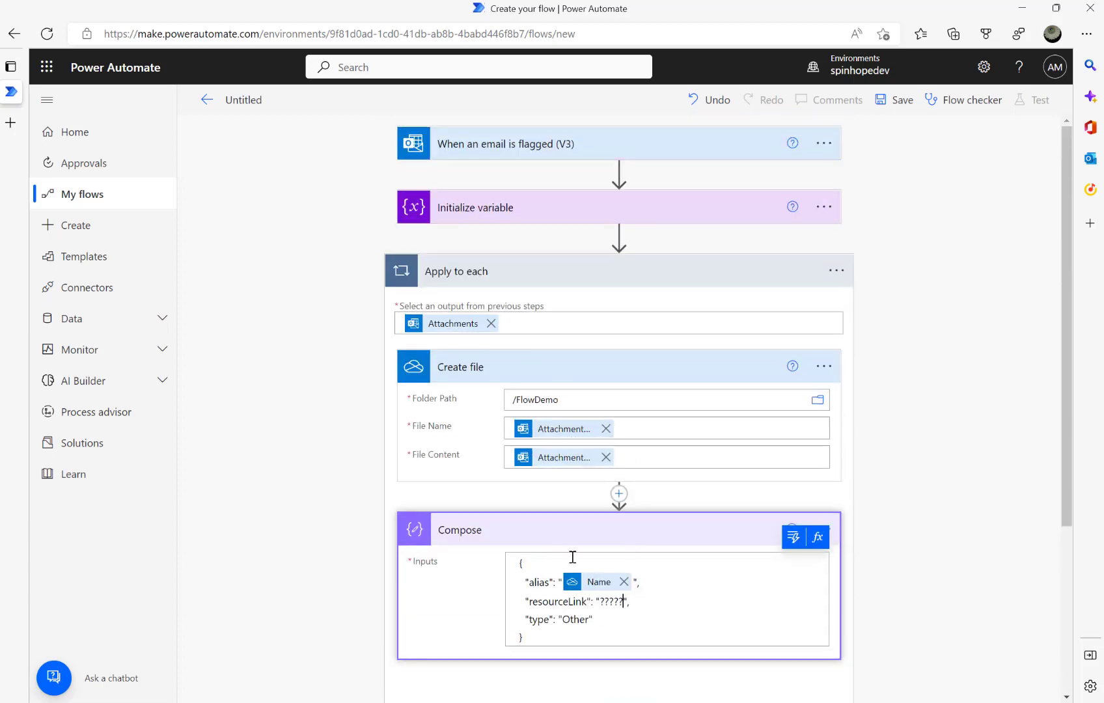
scroll(573, 557, down, 2)
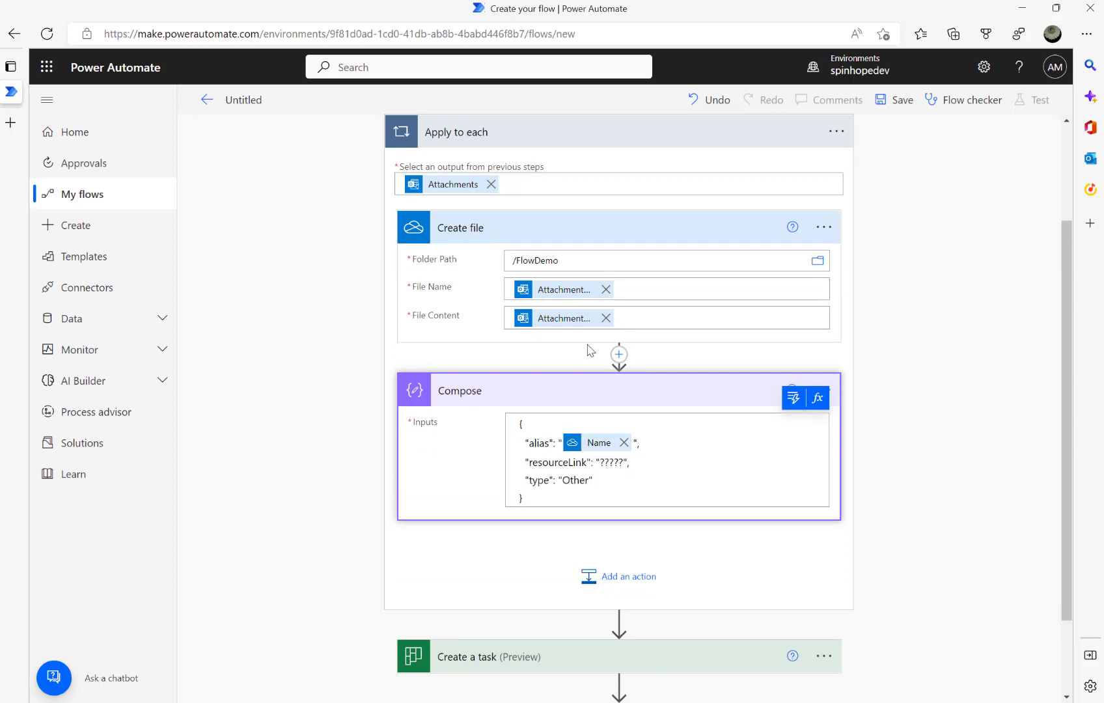
Add an Append to array variable action after Compose, targeting AttachmentDetails.
click(593, 580)
text(append array)
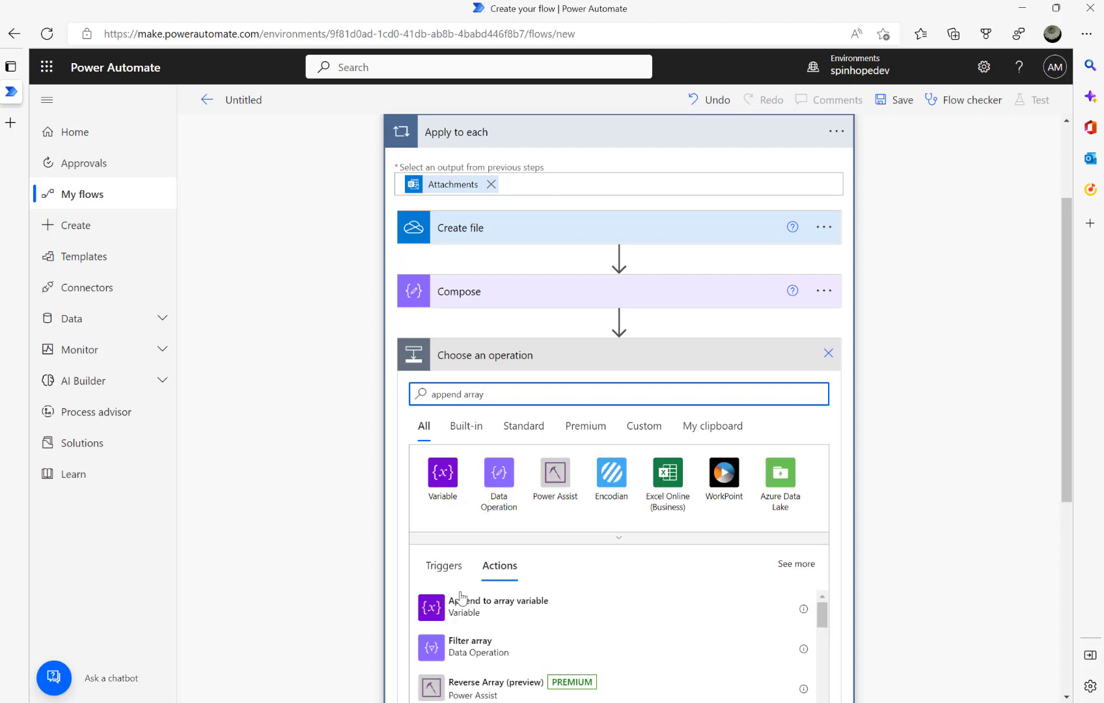
click(479, 613)
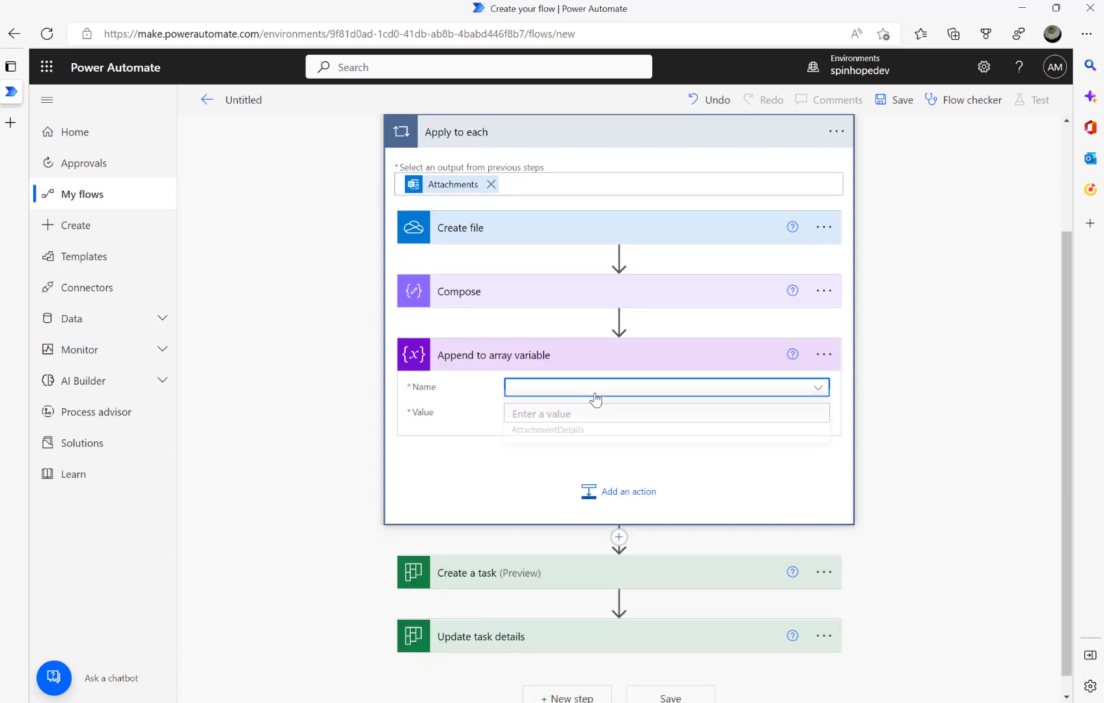
click(609, 387)
click(569, 433)
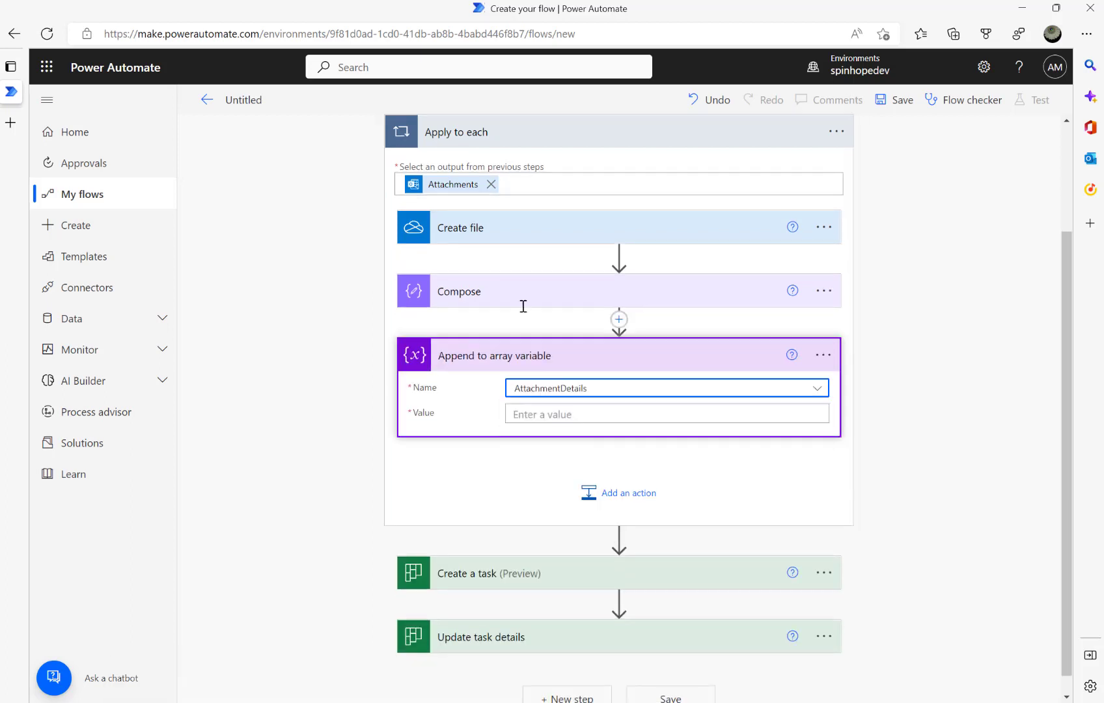
Set the appended Value to the Compose Outputs dynamic value.
click(481, 296)
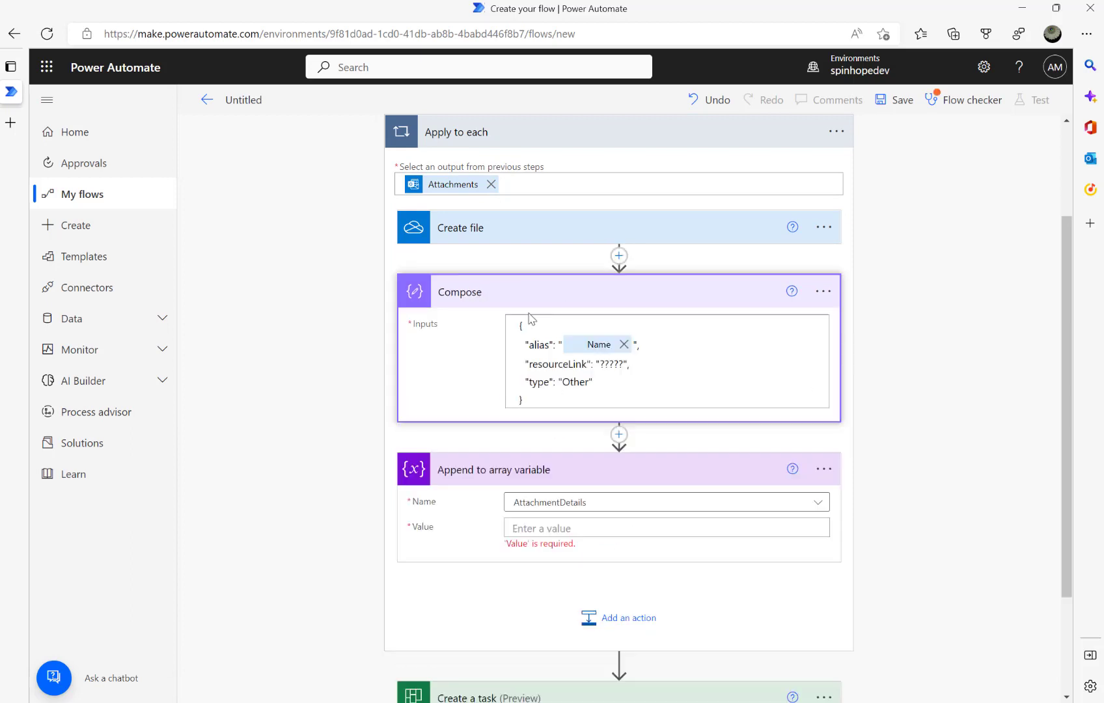
click(561, 527)
click(793, 502)
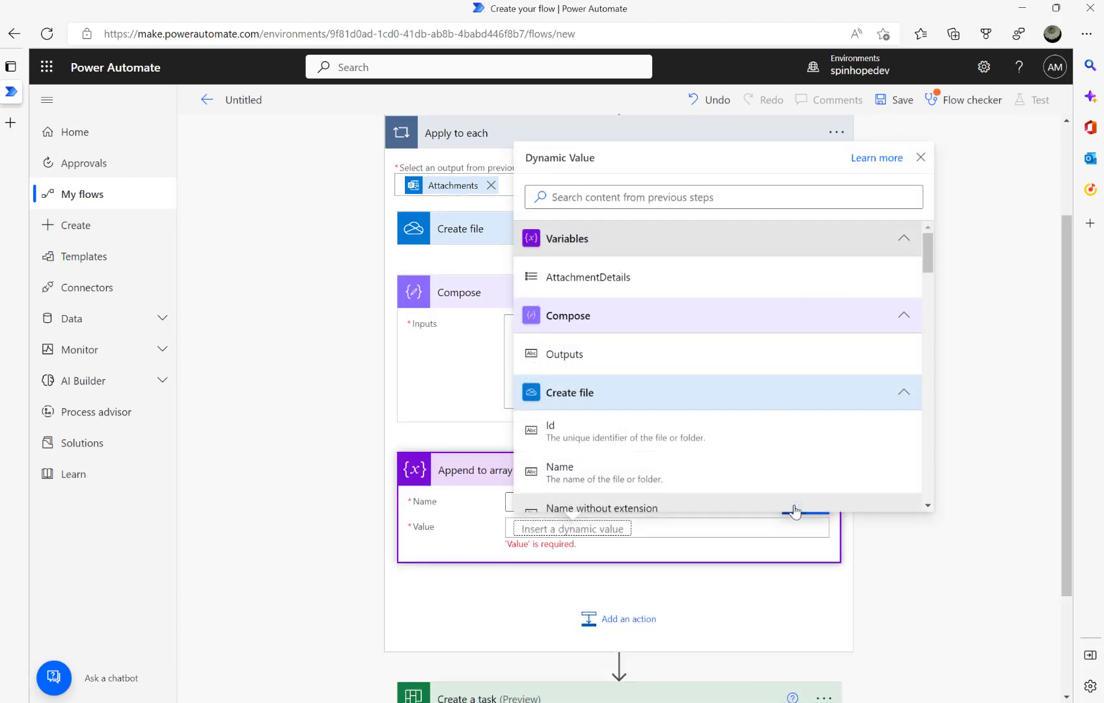
click(565, 354)
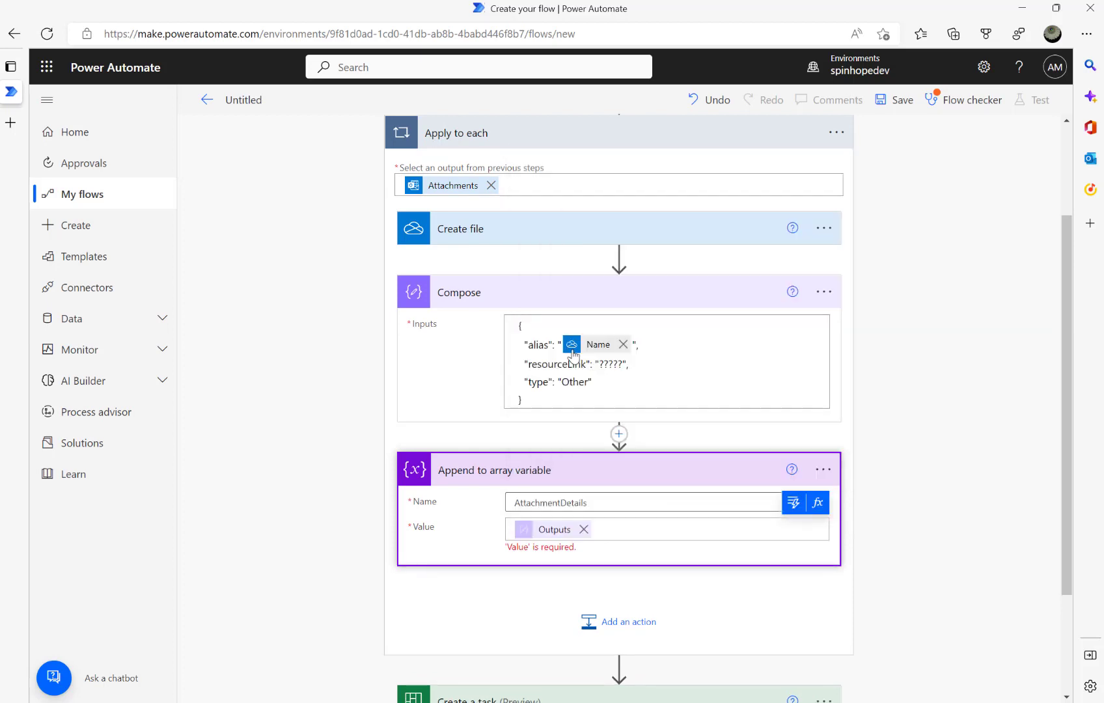
click(482, 135)
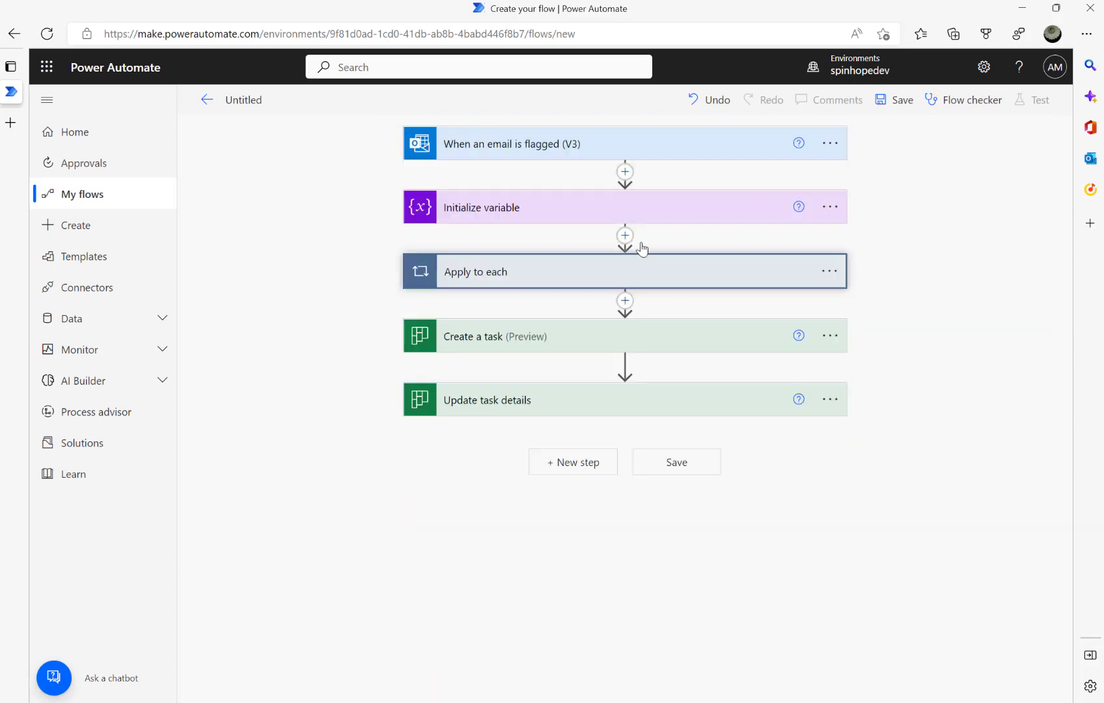
click(491, 274)
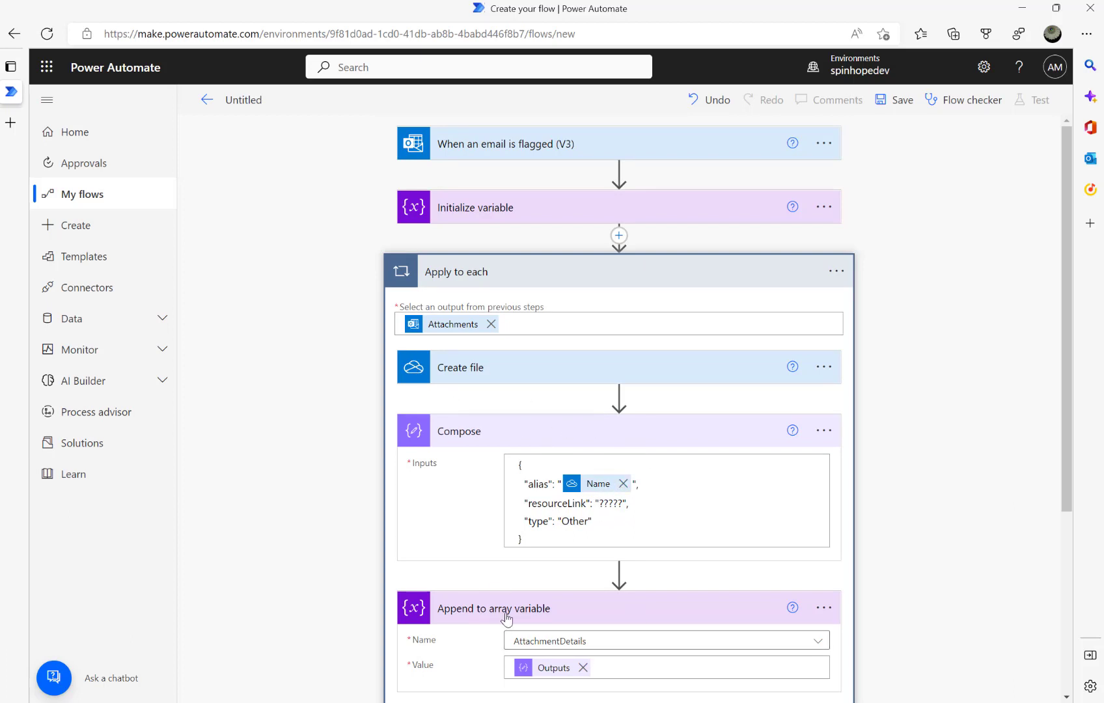
scroll(506, 616, down, 1)
scroll(507, 617, down, 1)
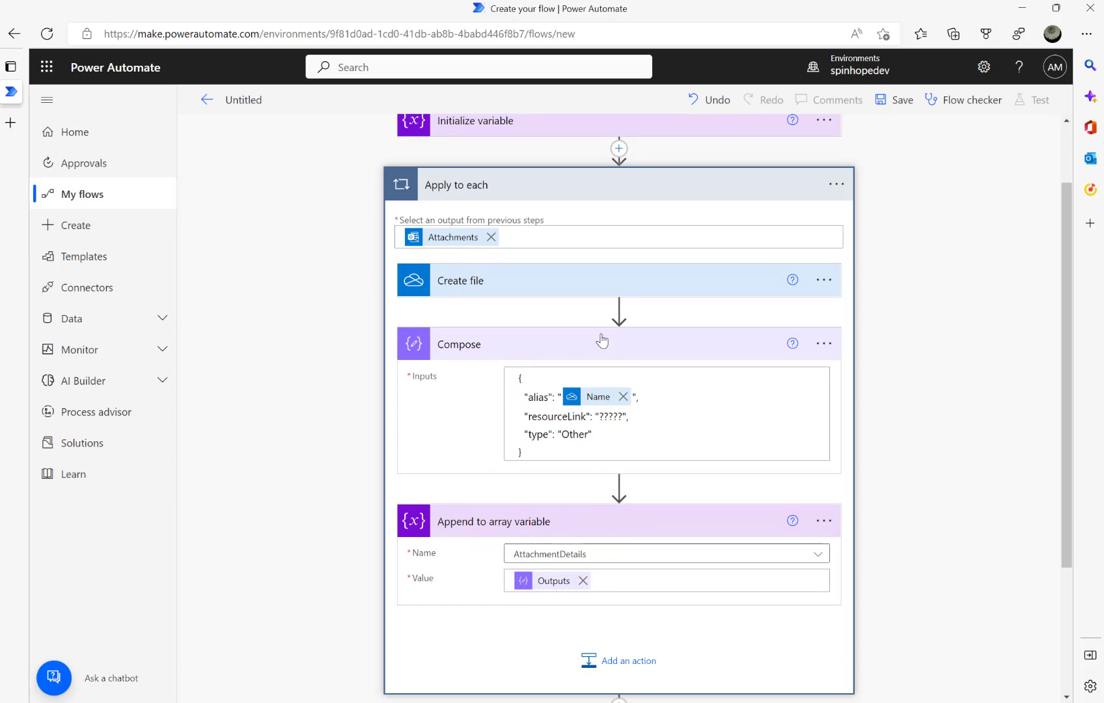
scroll(554, 427, down, 3)
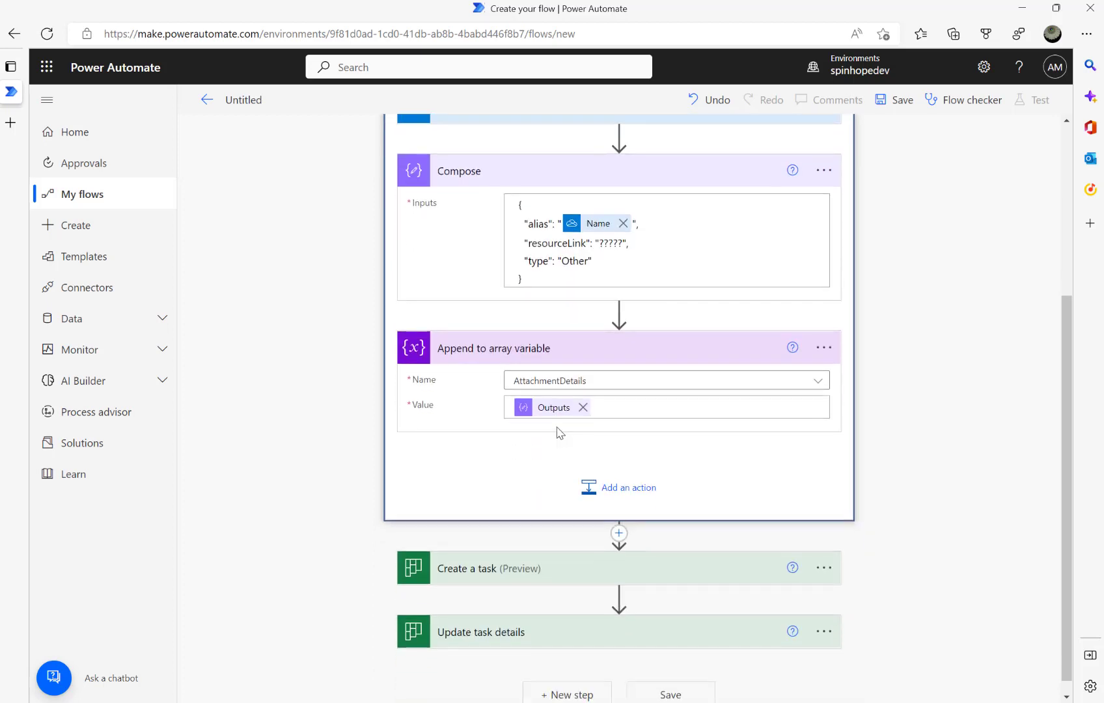
Switch Update task details References to a single JSON array input and clear its default JSON.
click(522, 625)
scroll(575, 606, down, 5)
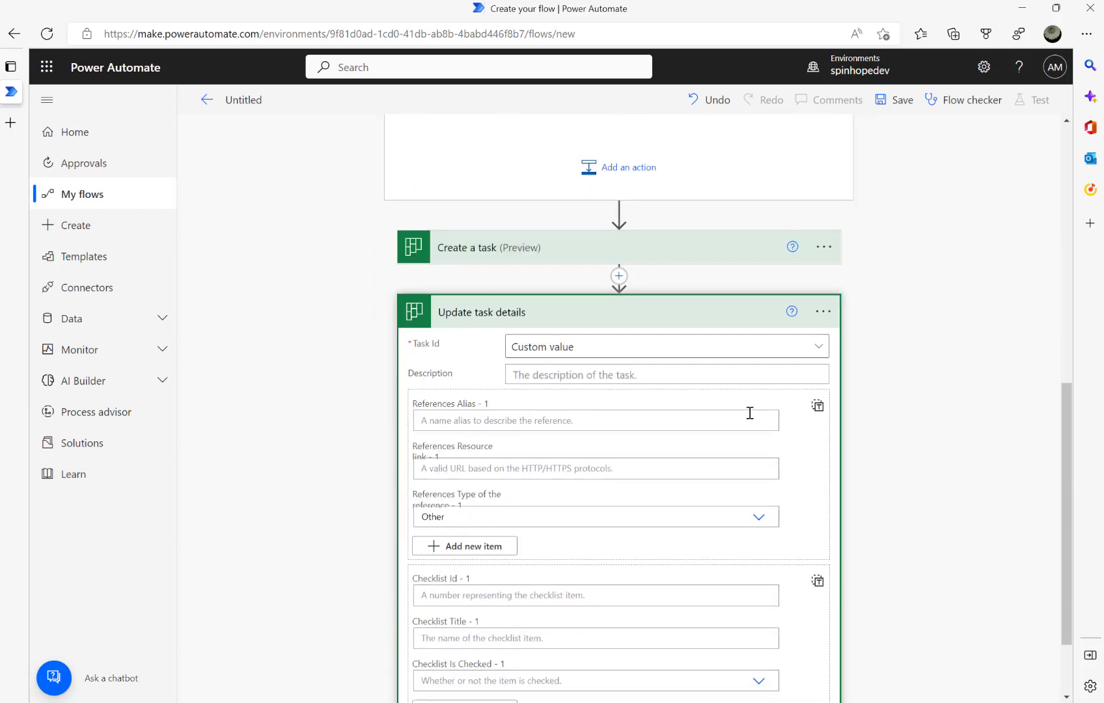
scroll(625, 544, down, 2)
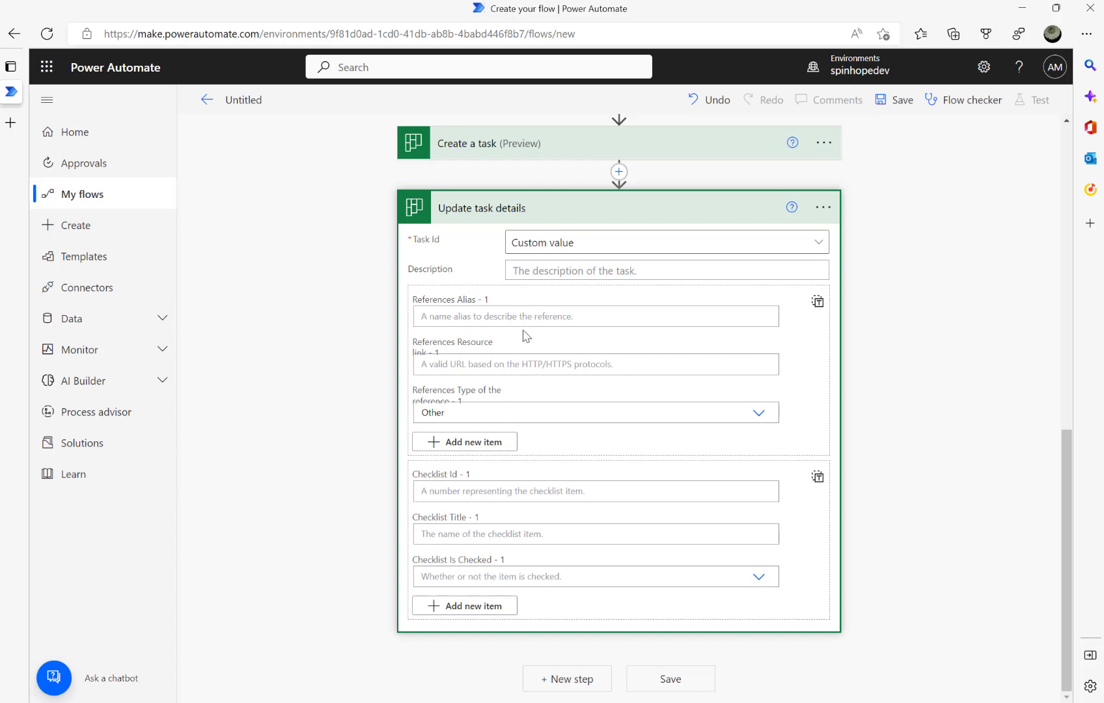
scroll(531, 336, up, 5)
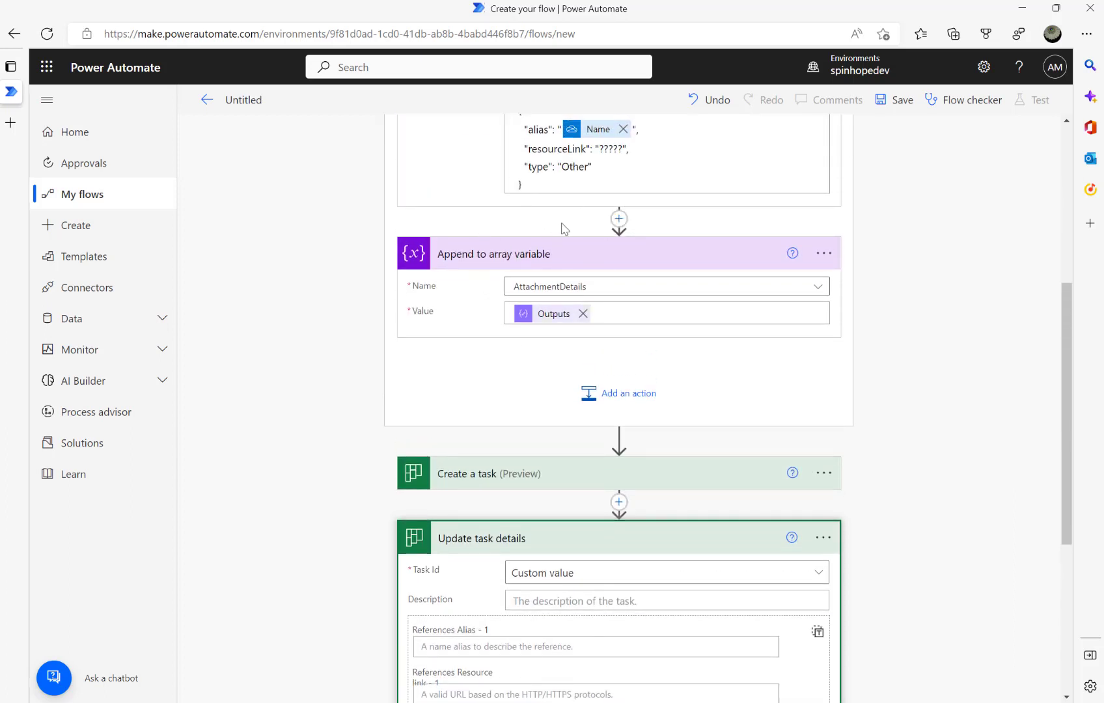
scroll(523, 173, up, 4)
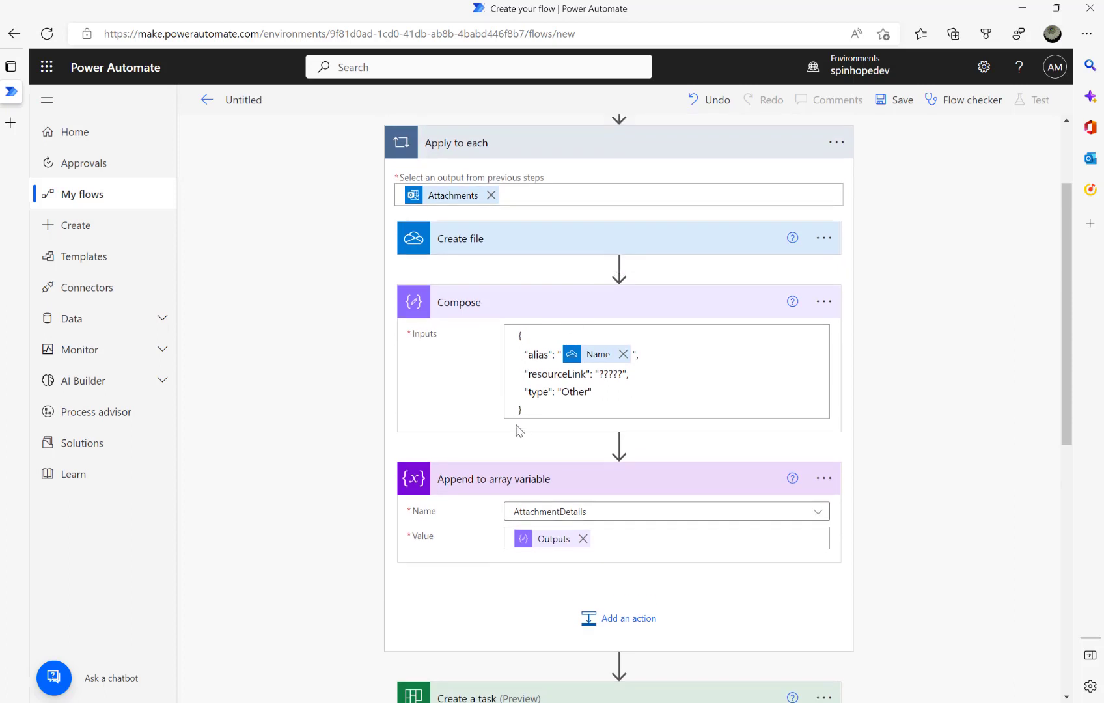
scroll(565, 523, down, 4)
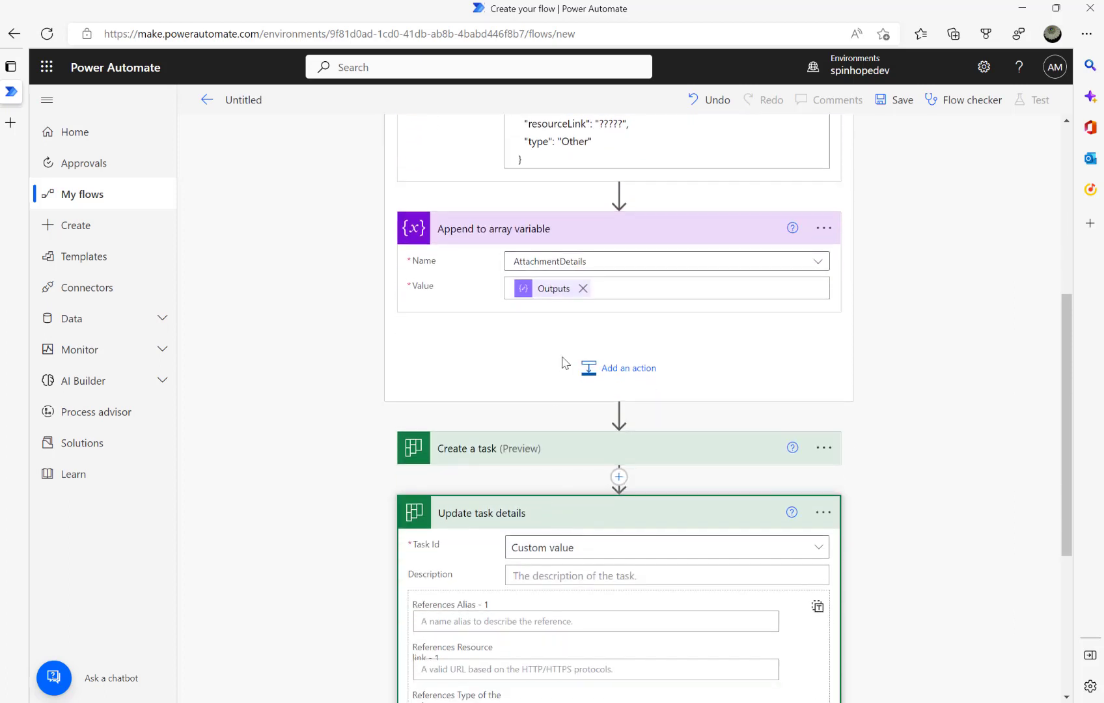
scroll(670, 398, down, 5)
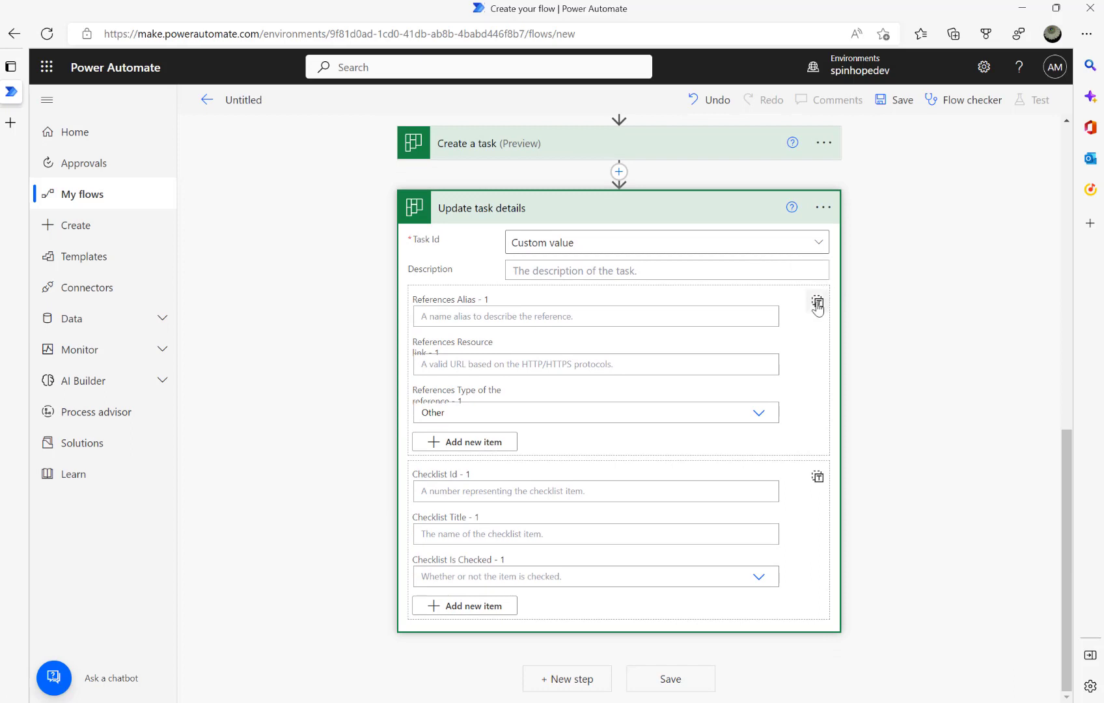
click(818, 305)
click(619, 405)
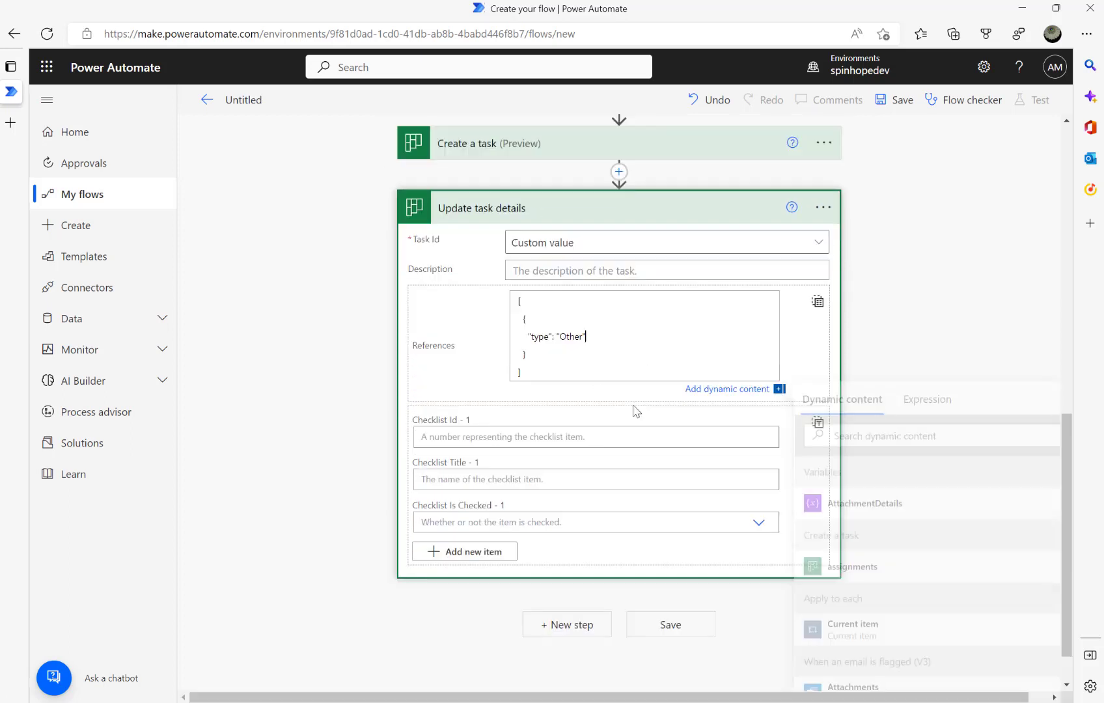
key(ctrl+a)
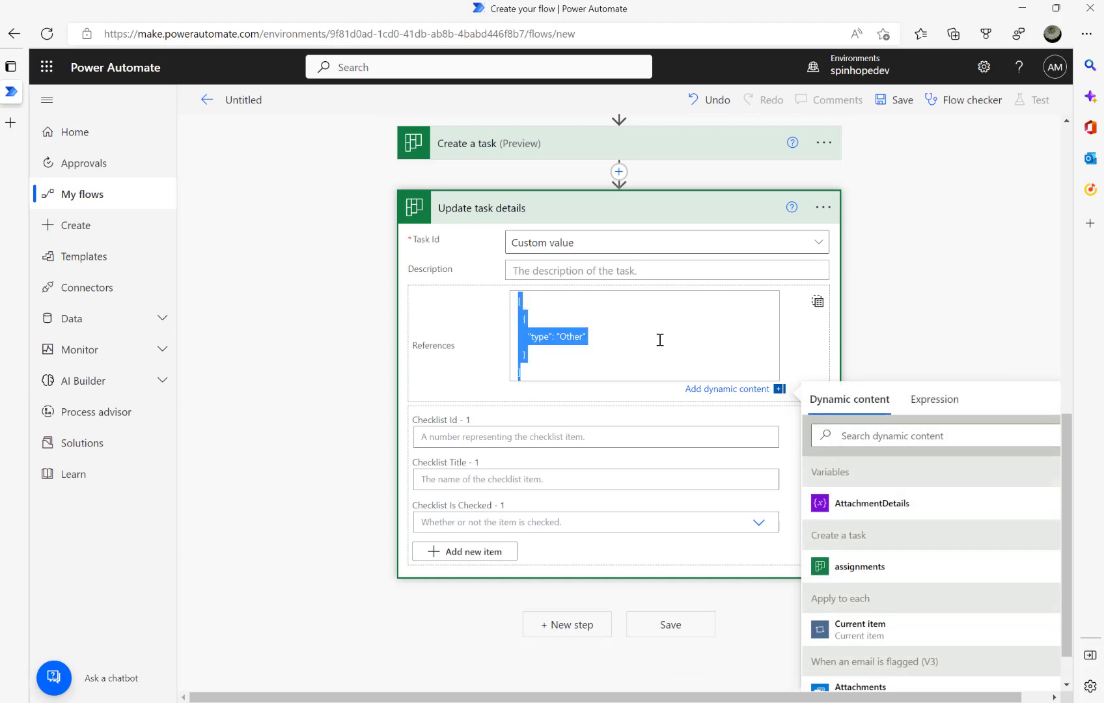
key(BackSpace)
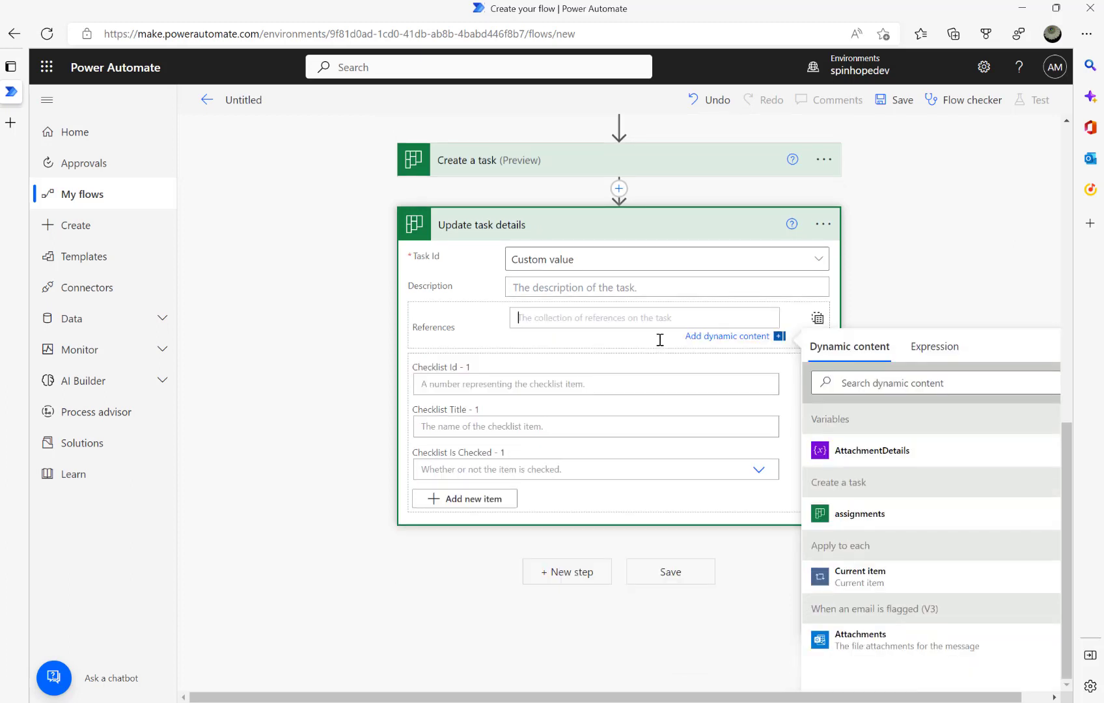
Insert the AttachmentDetails variable into the References field.
click(727, 337)
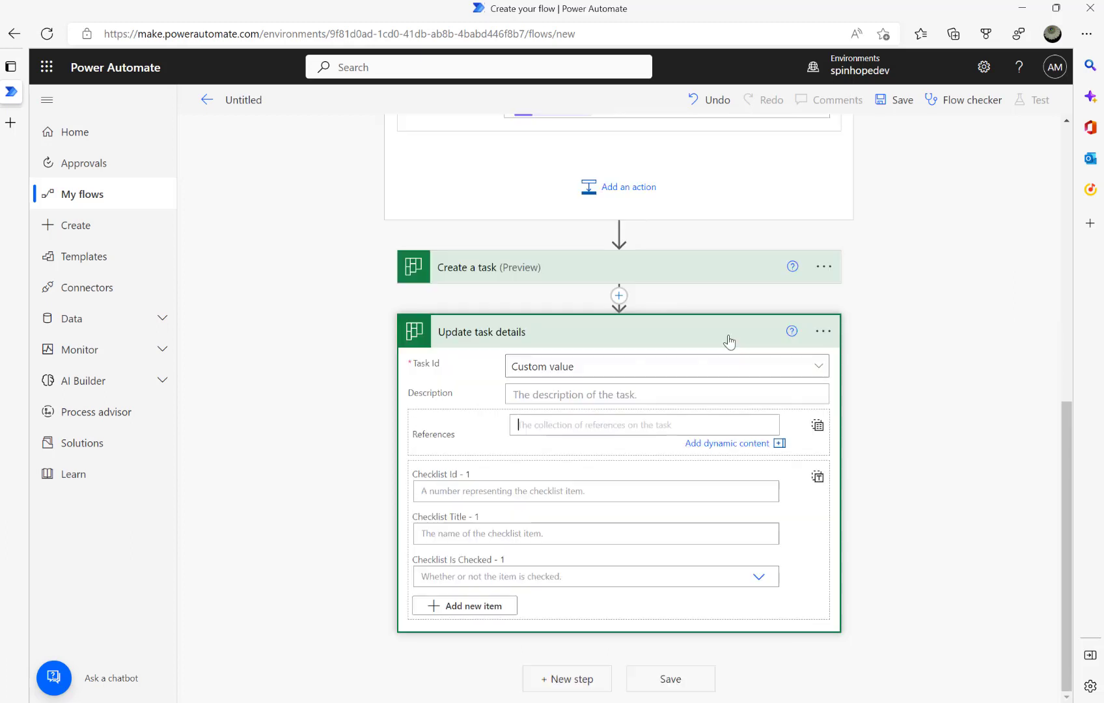
click(720, 448)
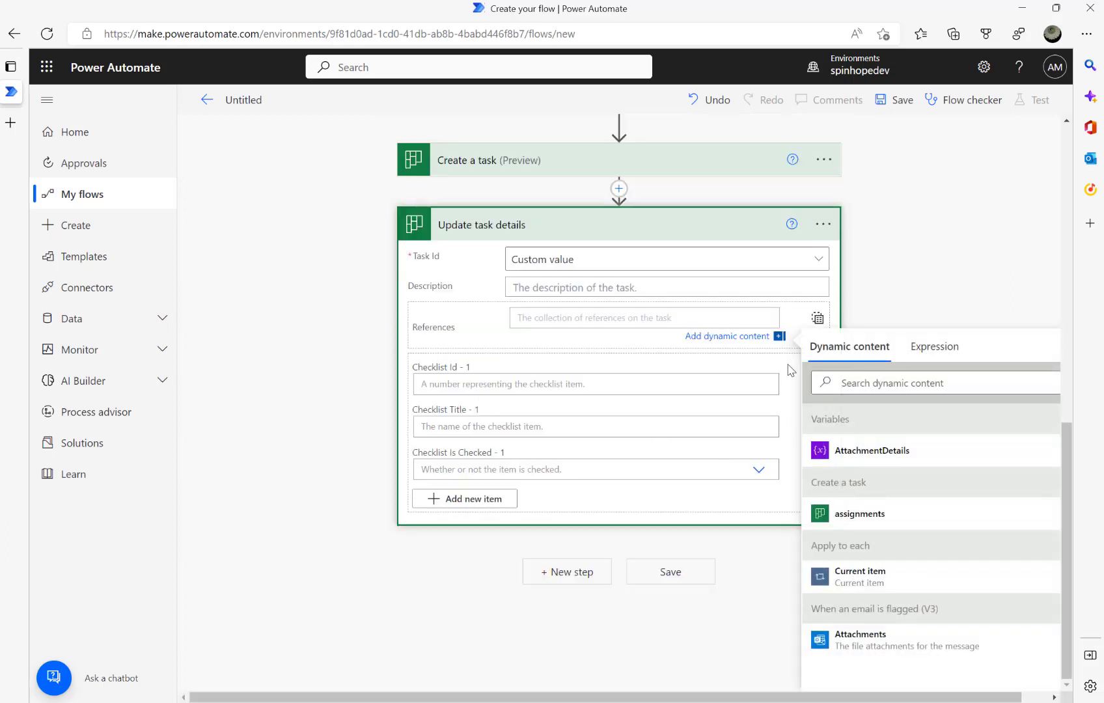
click(884, 458)
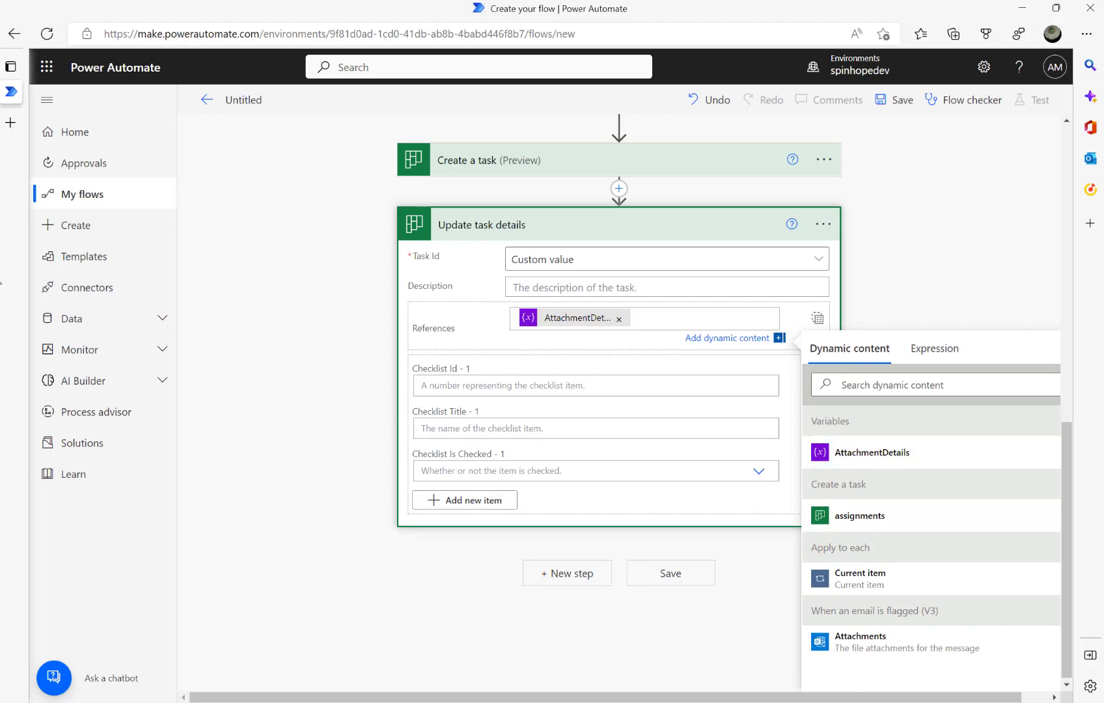
mouse_move(1, 281)
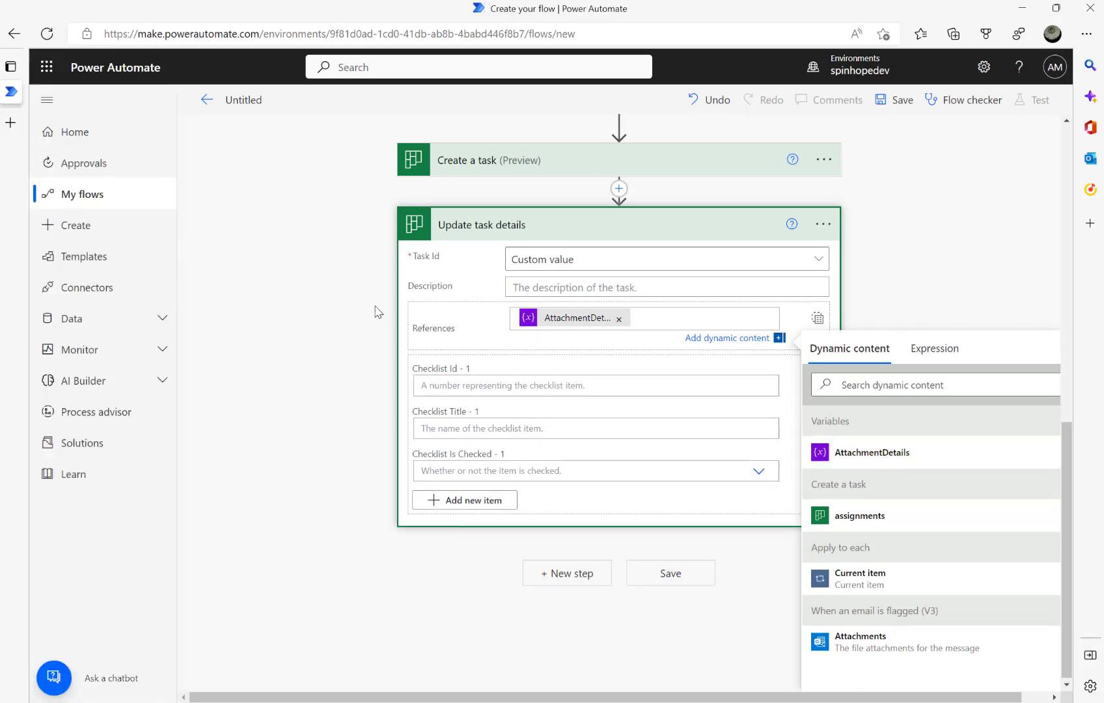
Place the cursor inside the resourceLink placeholder in the Compose inputs.
scroll(377, 311, up, 6)
scroll(467, 248, up, 3)
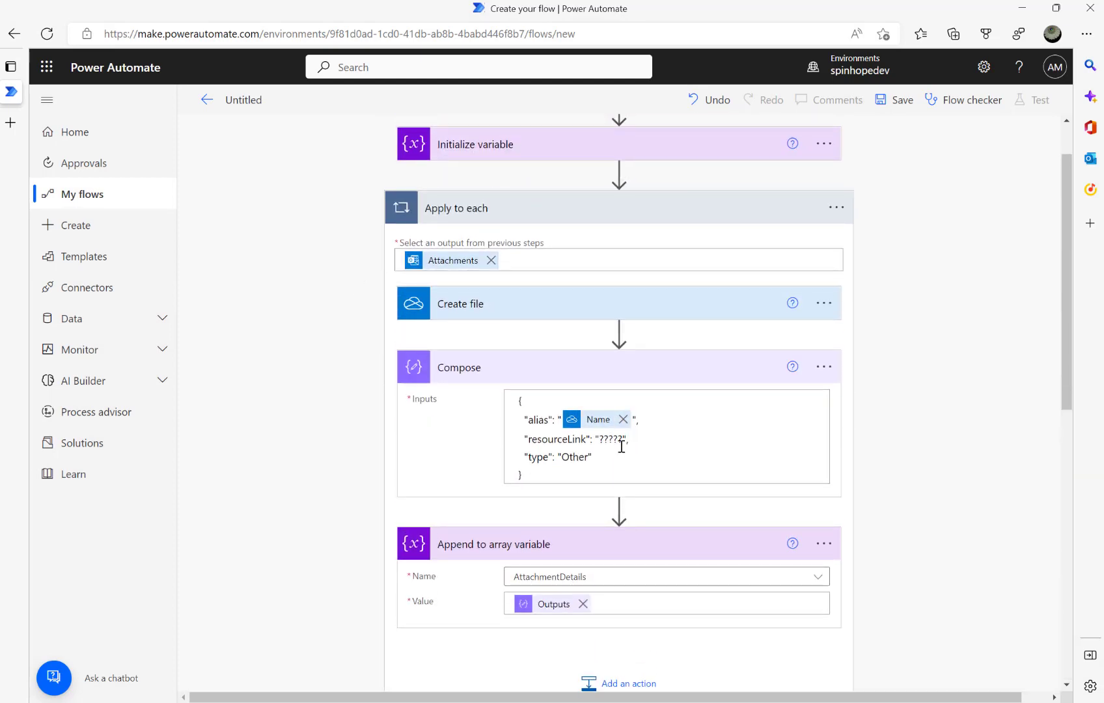
click(683, 421)
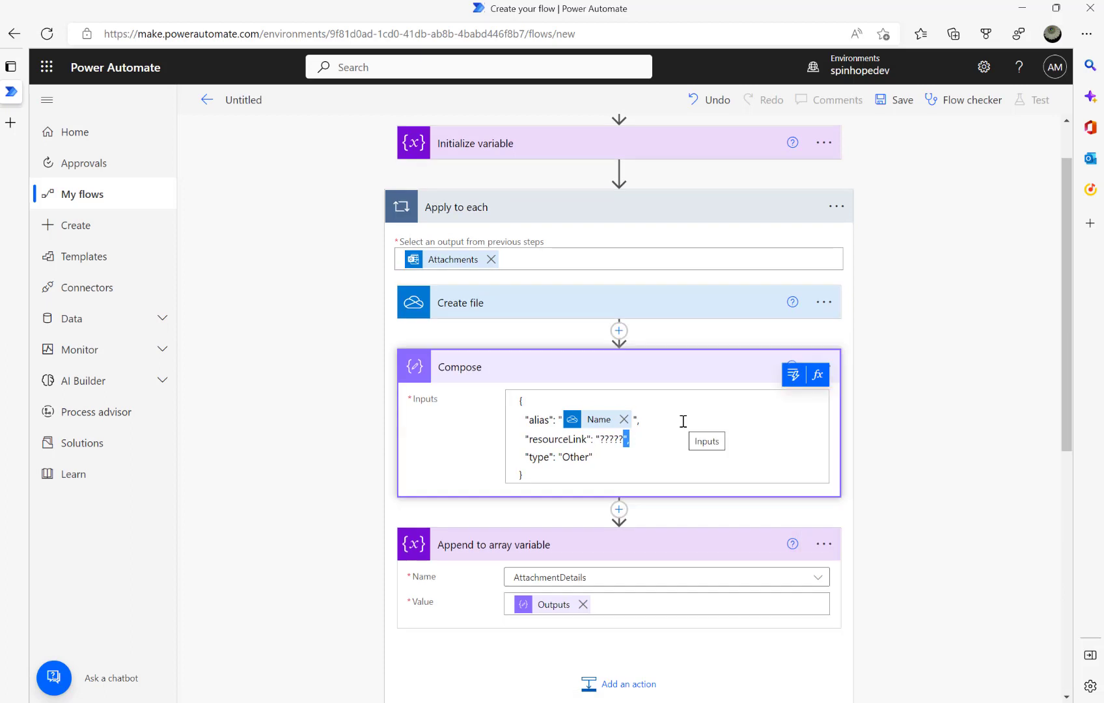
key(Left)
key(Left)
click(619, 509)
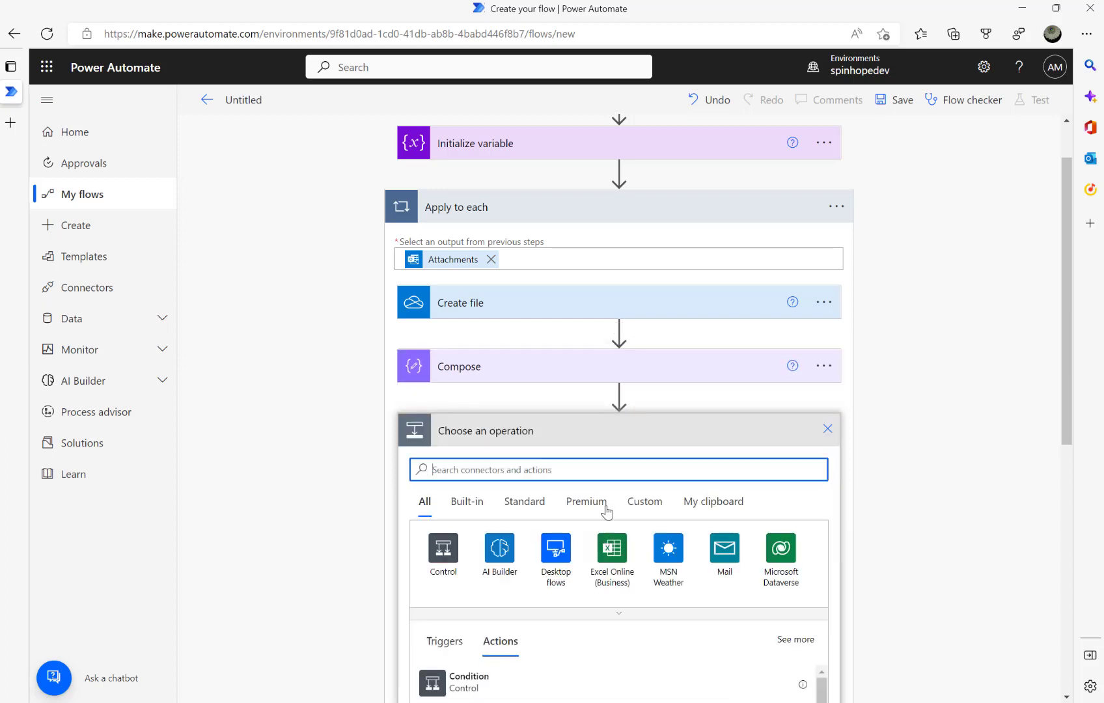
text(one)
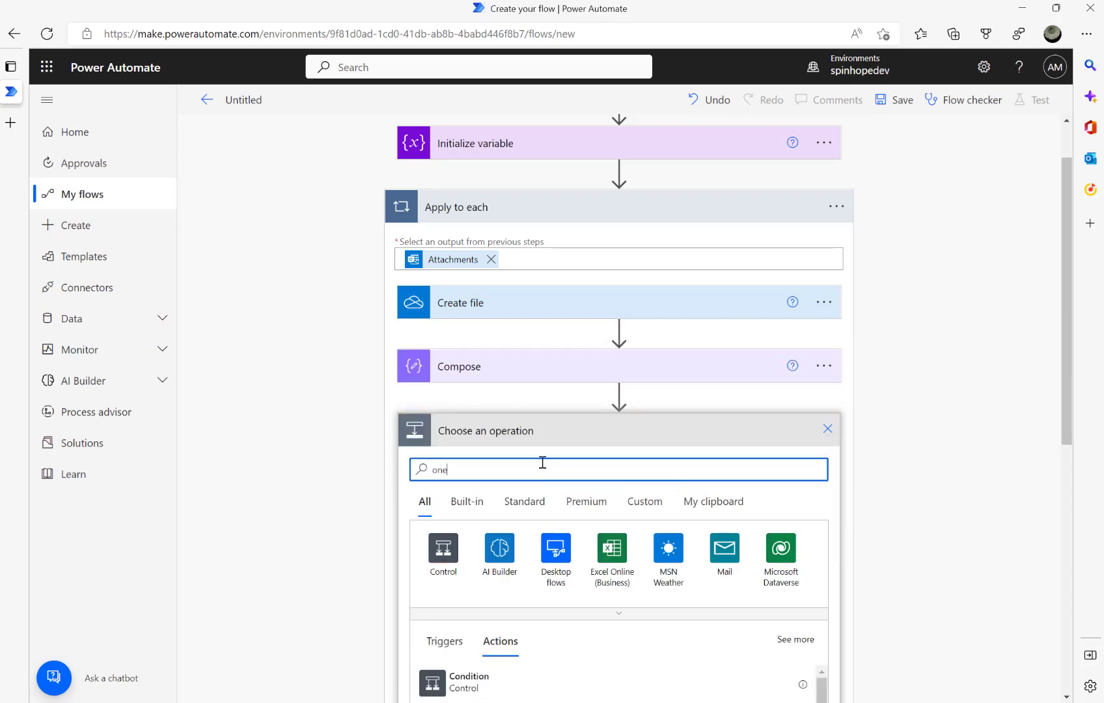
text(drive)
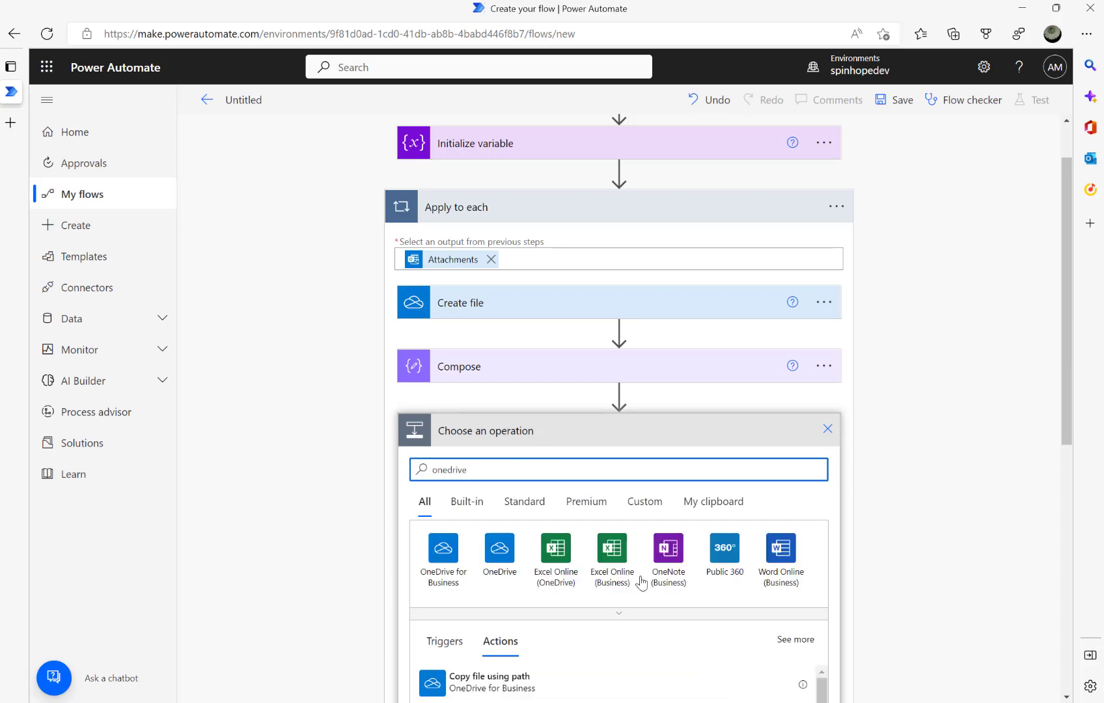
click(444, 550)
scroll(297, 505, down, 6)
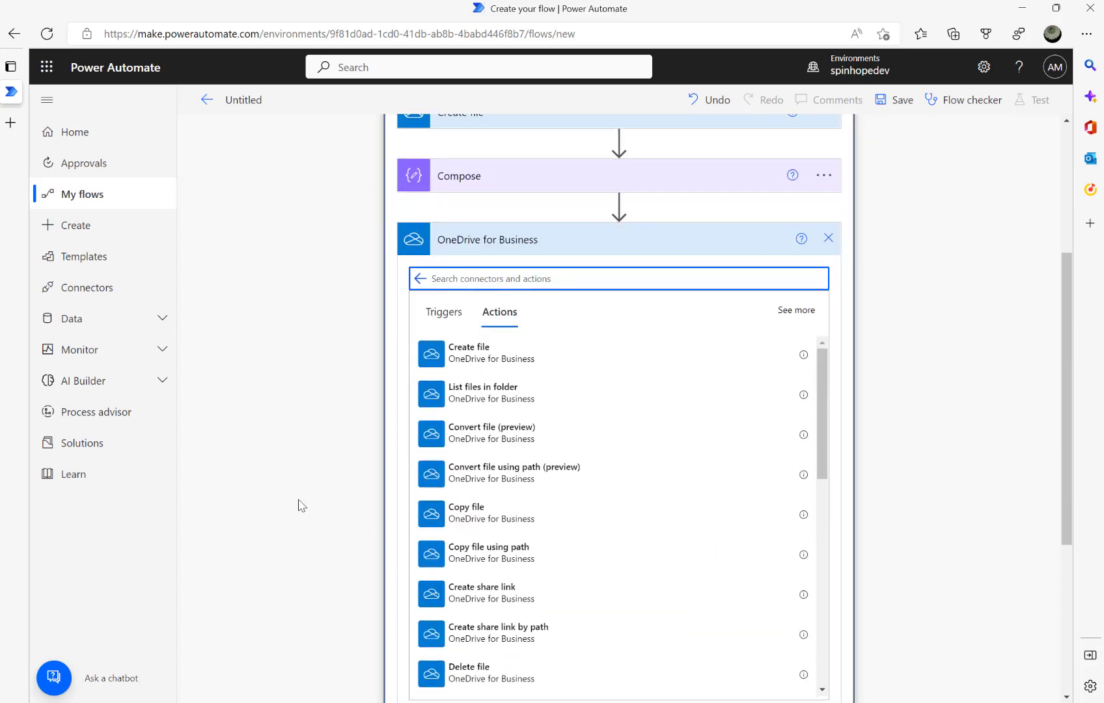
scroll(537, 438, up, 2)
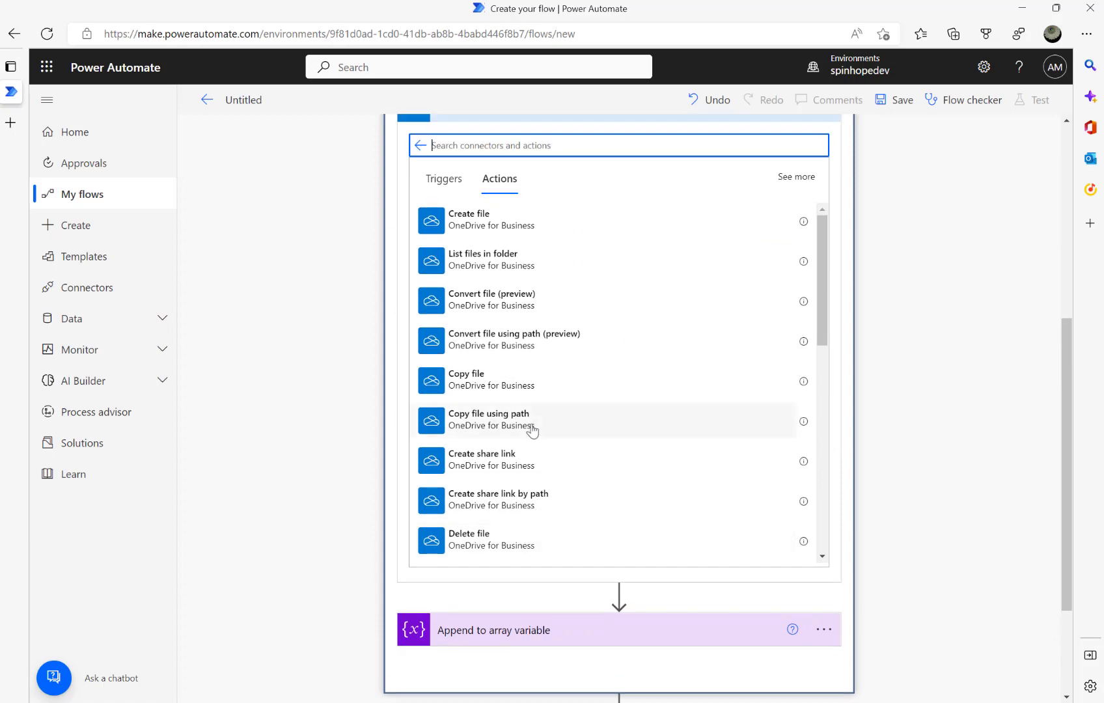
scroll(530, 345, up, 2)
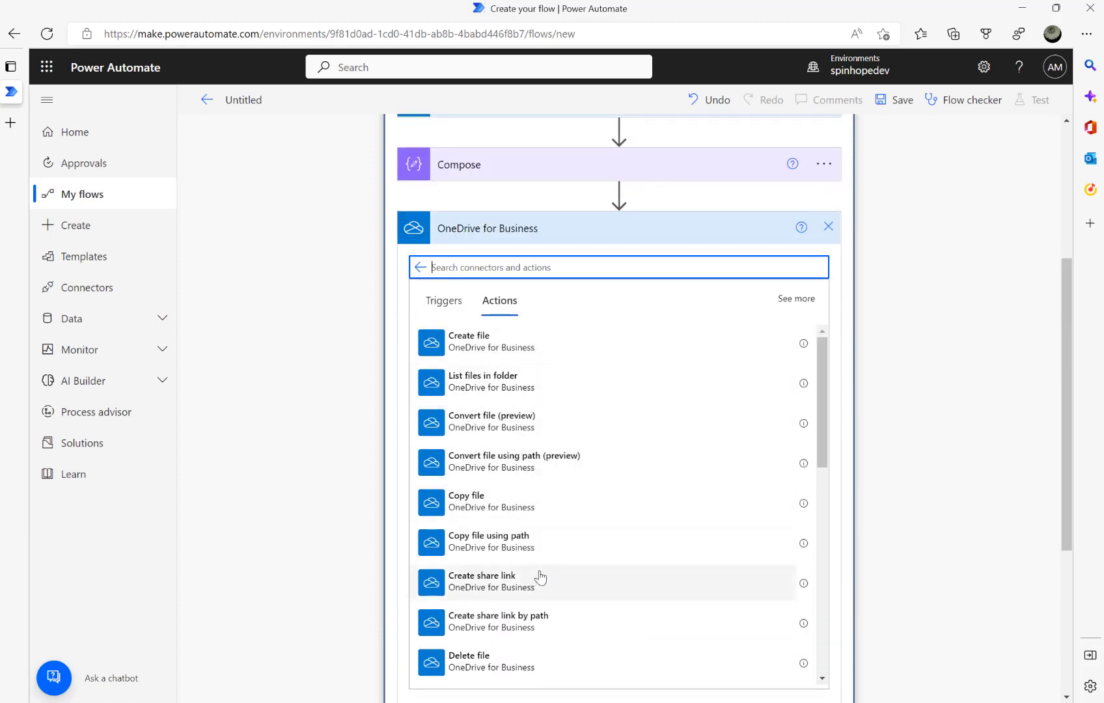
scroll(560, 560, down, 3)
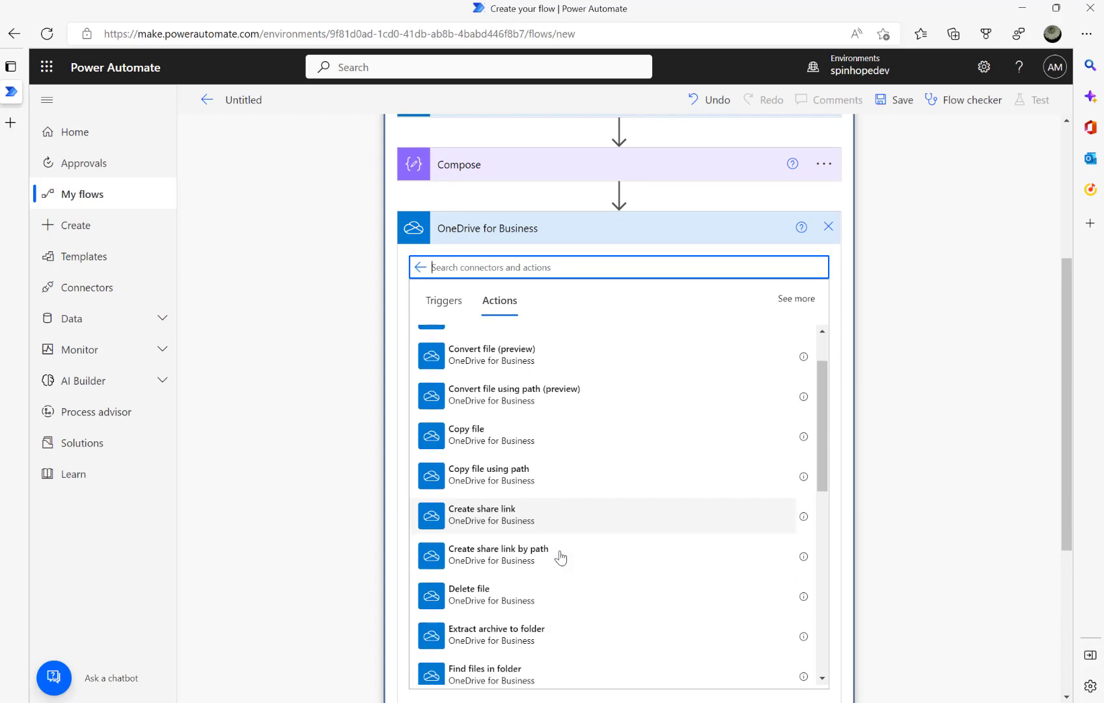
scroll(560, 558, down, 3)
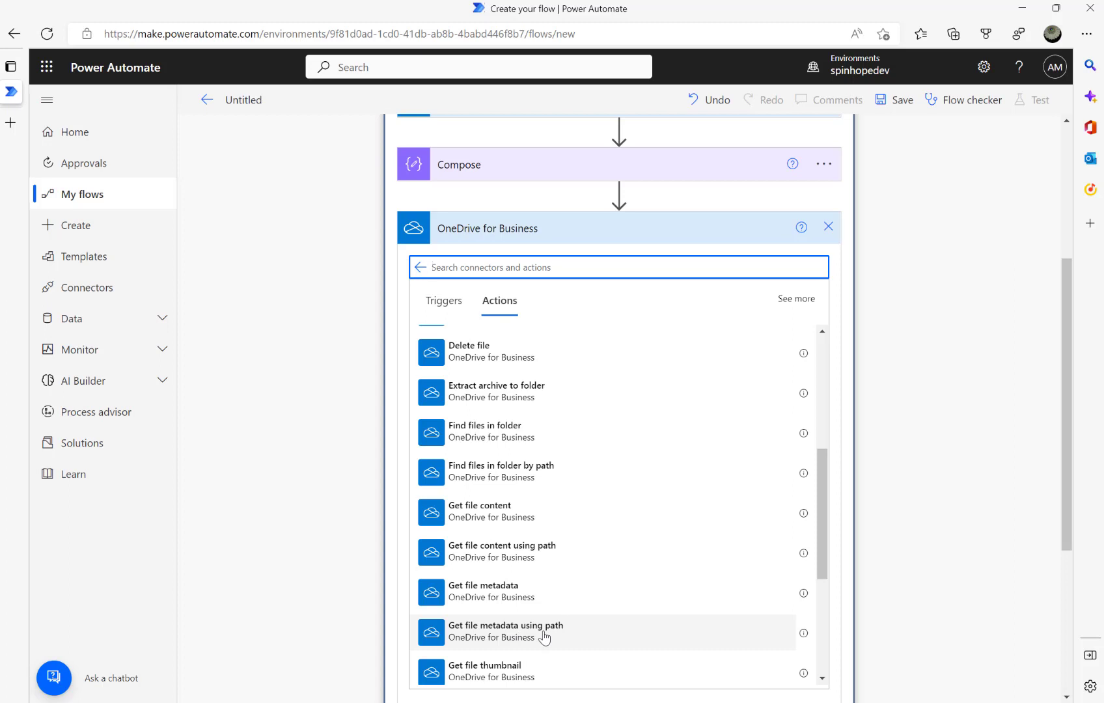
click(829, 227)
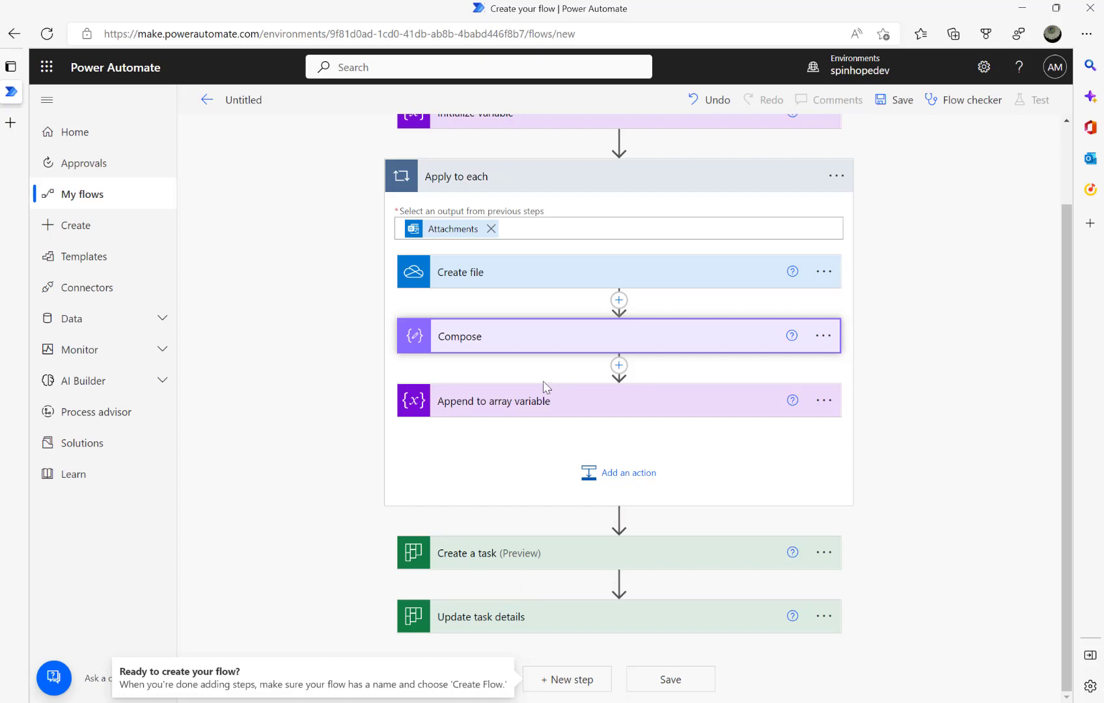
In a new tab, Google 'onedrive online' and open the Microsoft OneDrive sign-in result.
click(28, 124)
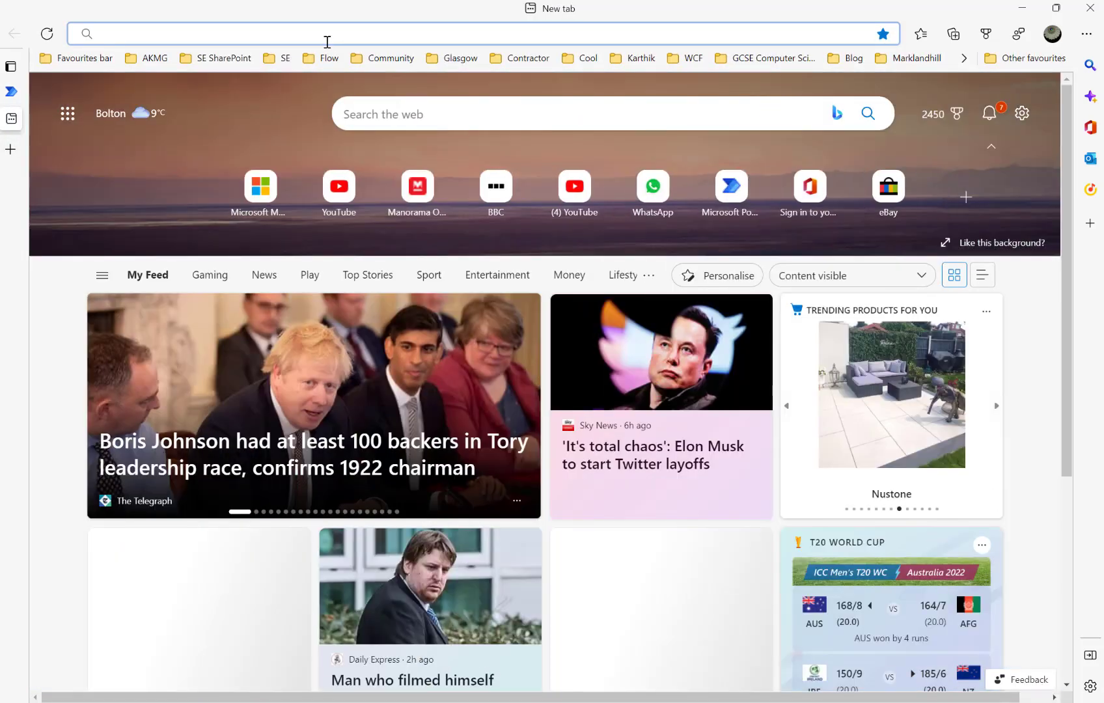
text(go)
key(Return)
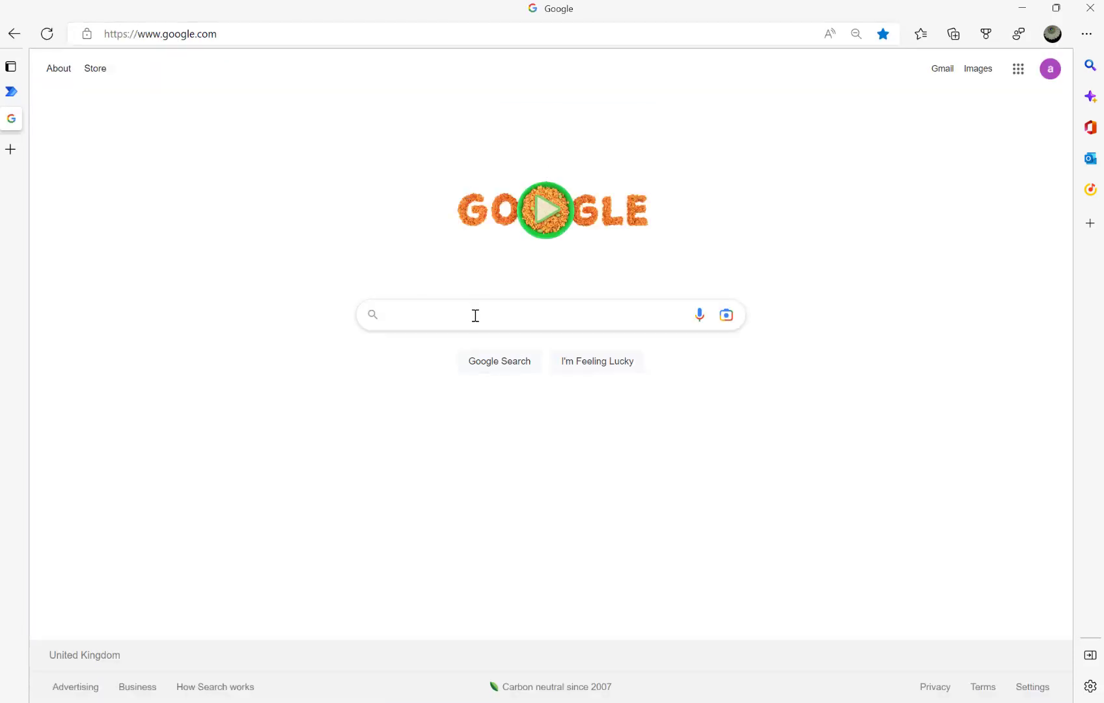
text(one)
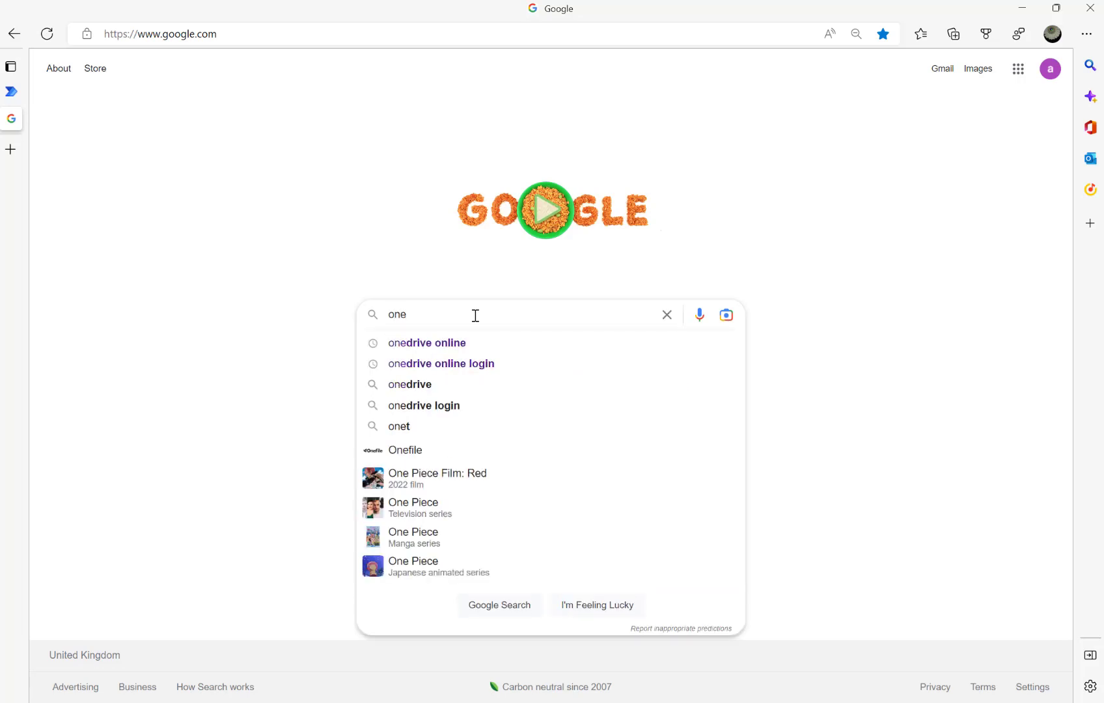
key(Down)
key(Return)
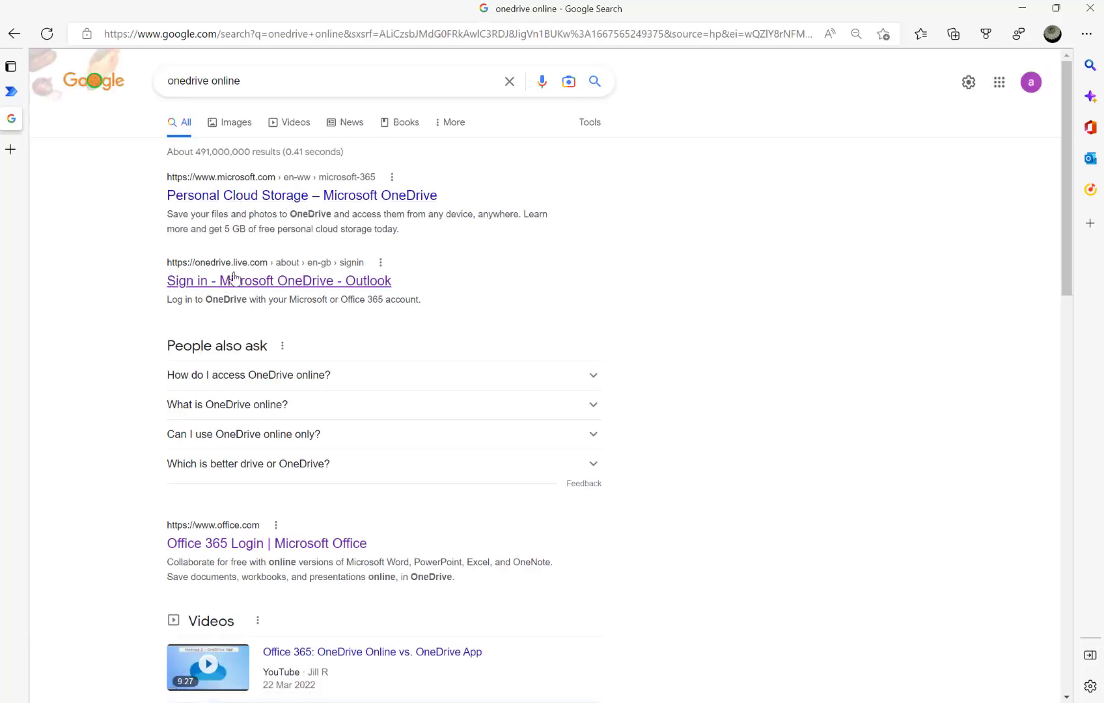
click(273, 282)
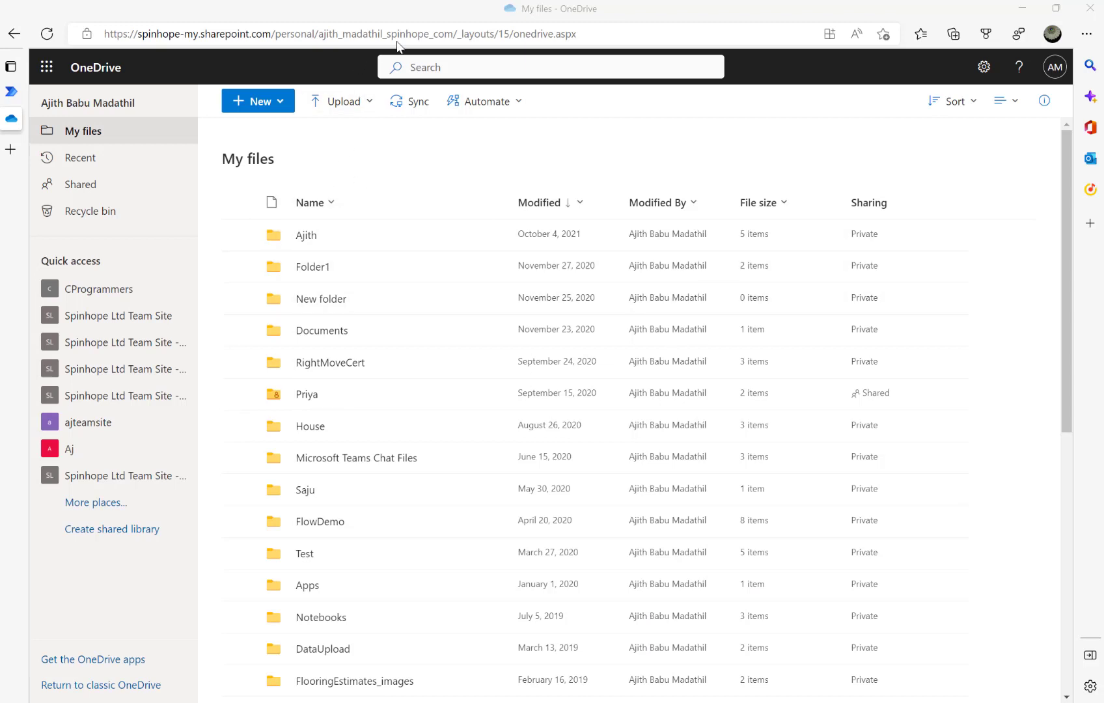
Open the FlowDemo folder, preview Employees.xlsx and its web address, then close it.
drag(613, 36, 68, 18)
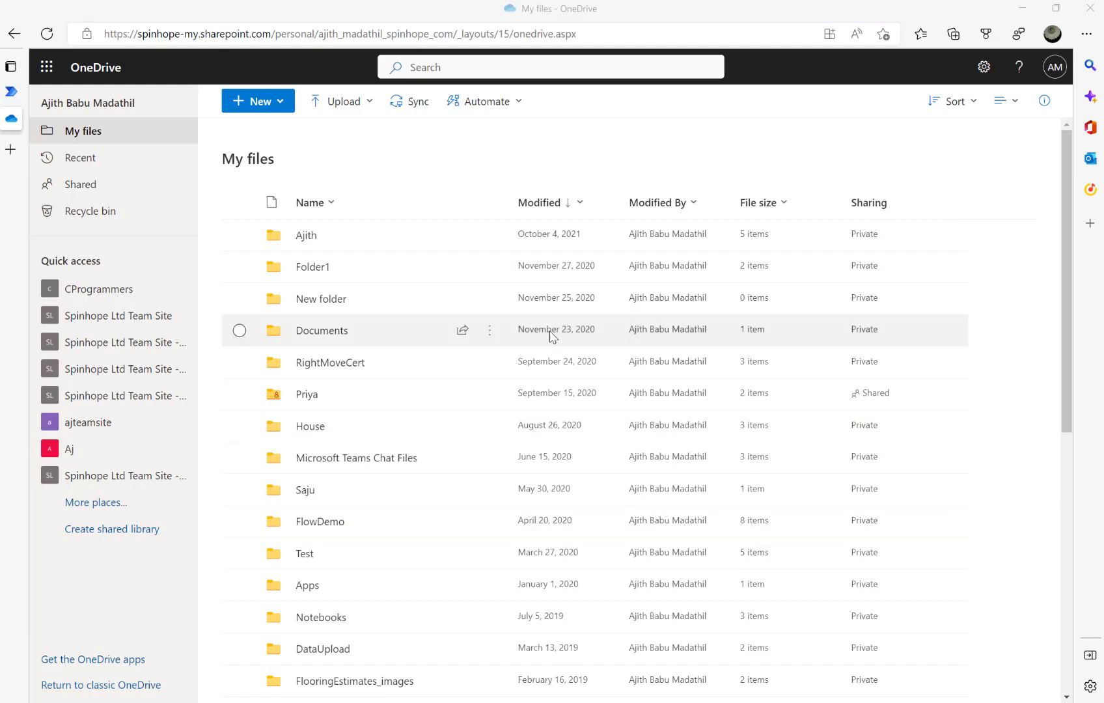
click(327, 523)
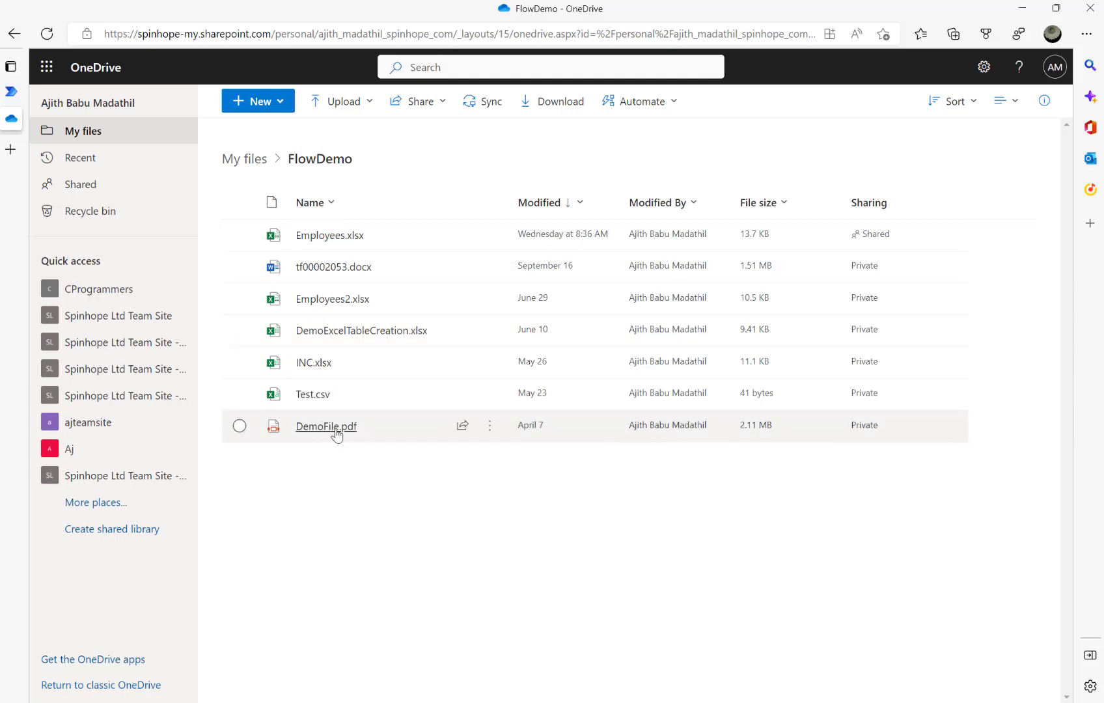
mouse_move(329, 431)
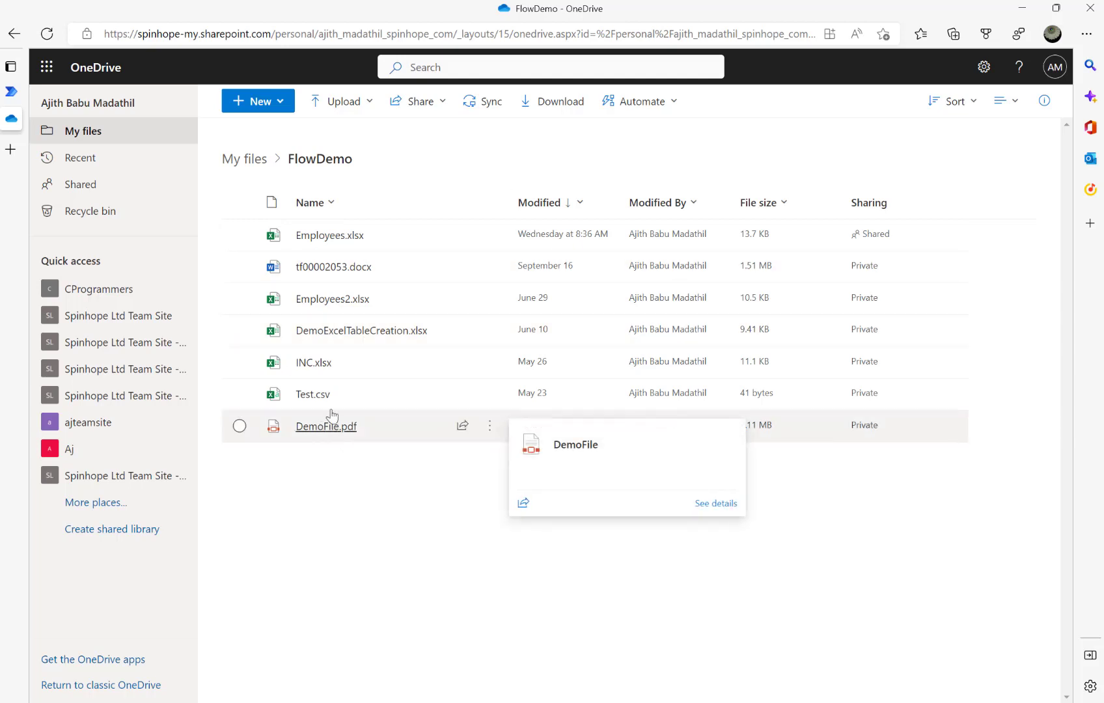
click(328, 238)
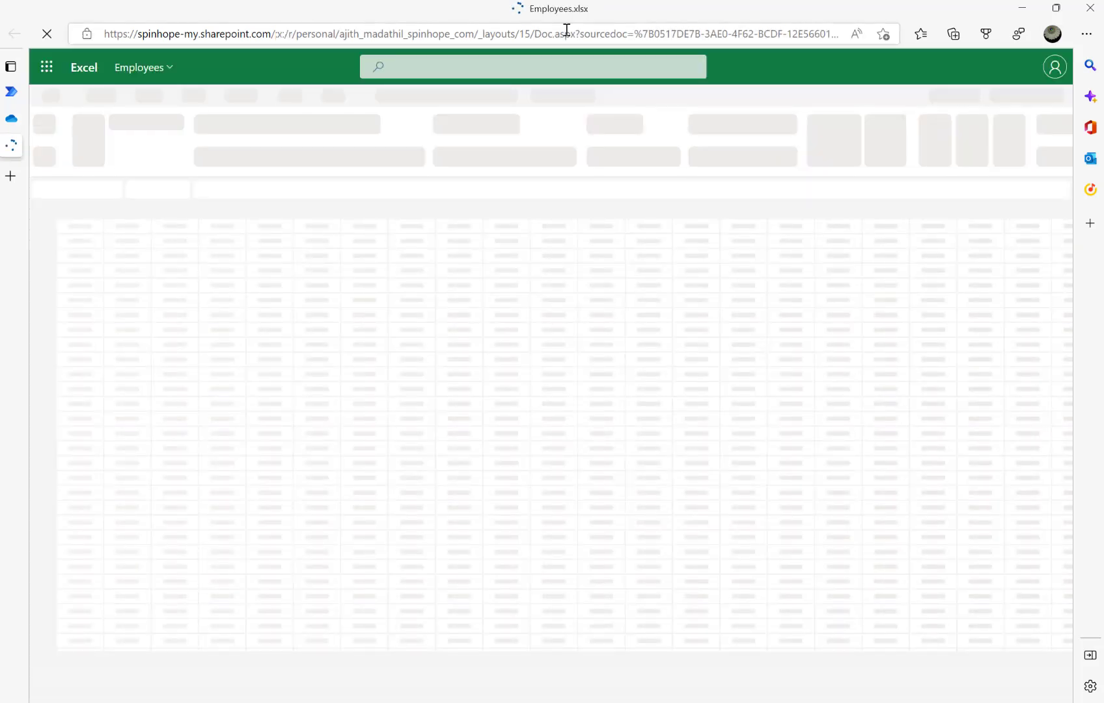
click(626, 33)
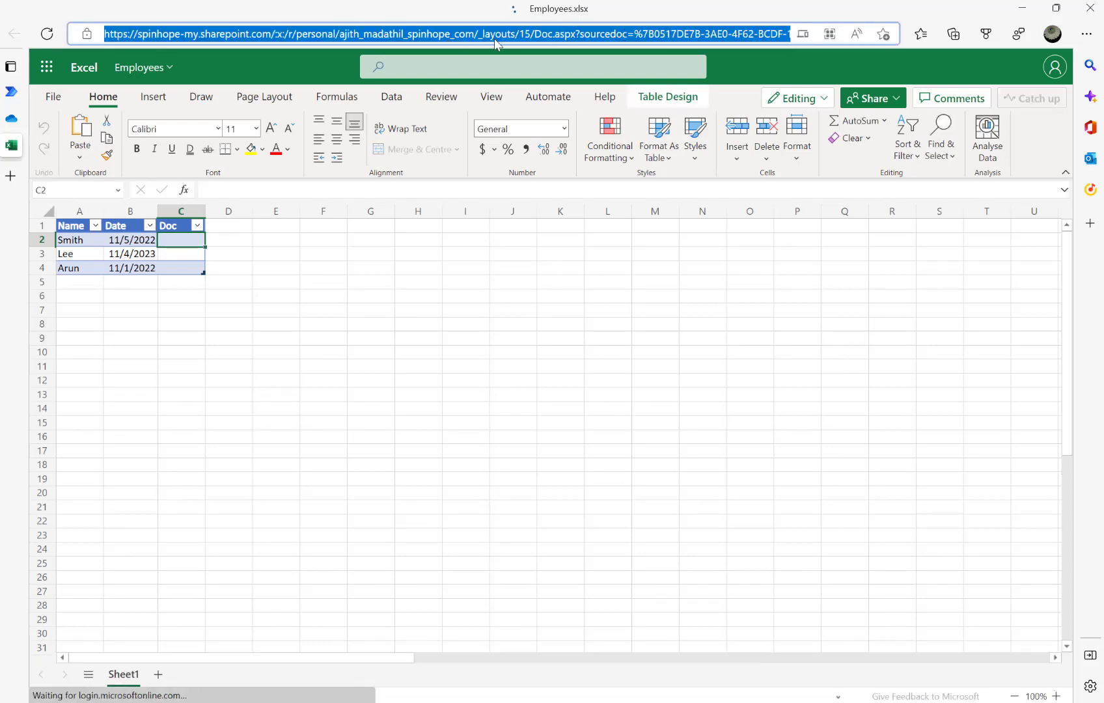
key(End)
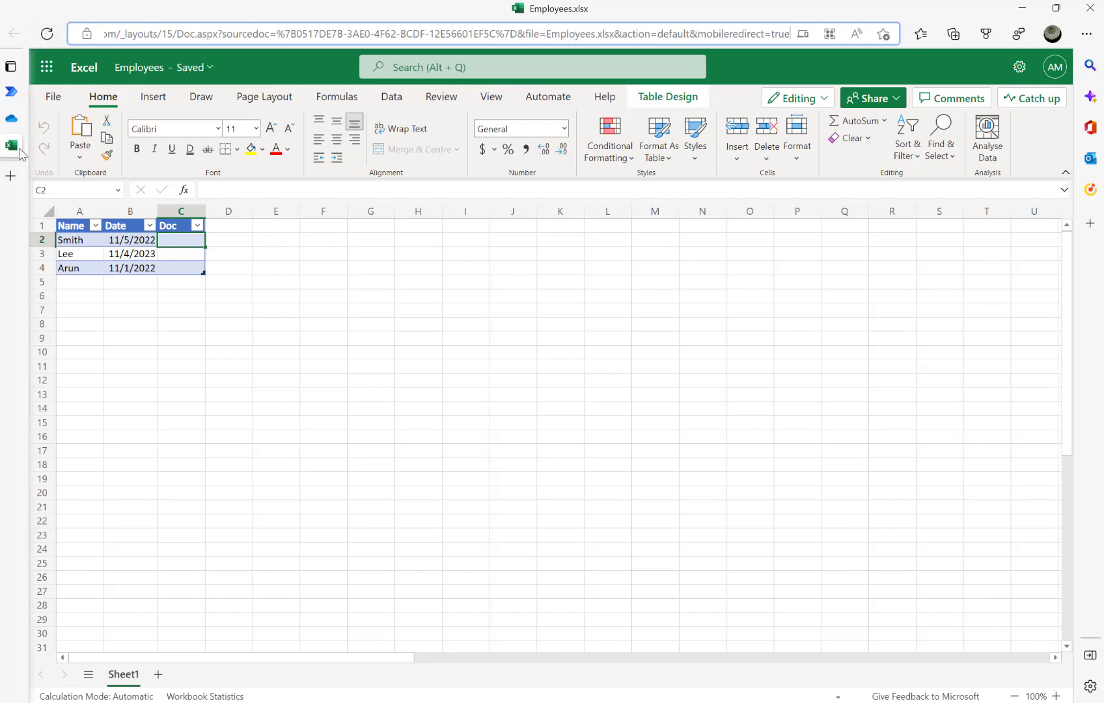
mouse_move(11, 146)
click(164, 145)
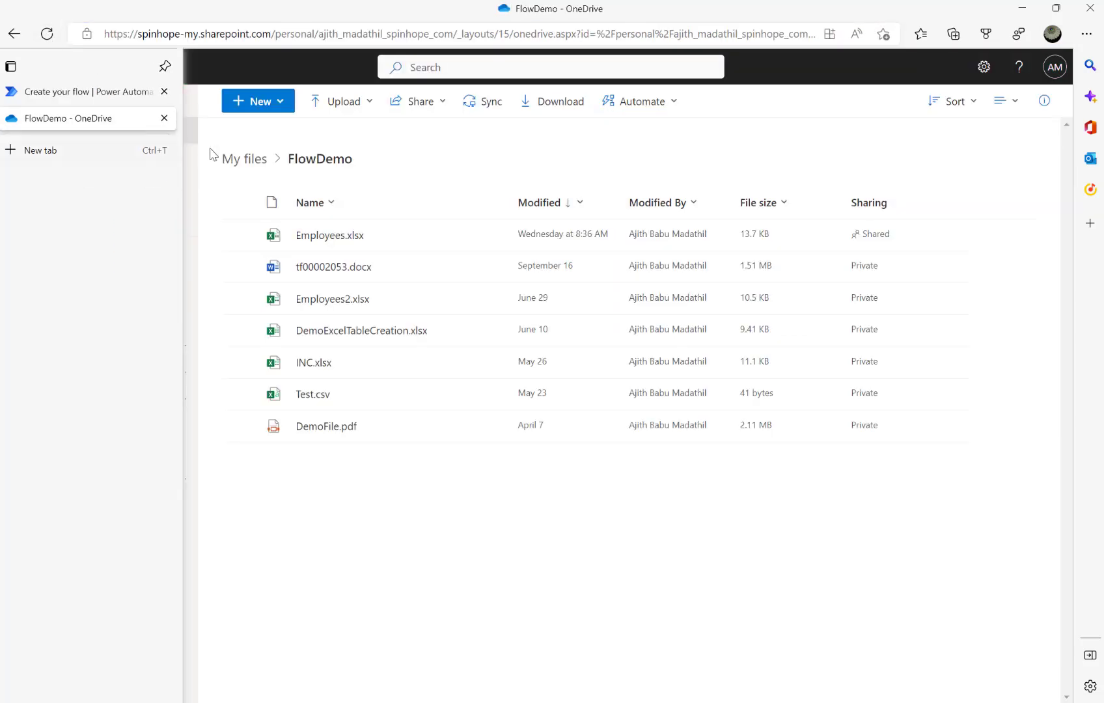
Open DemoFile.pdf, select its web address, and bring up the Windows Run prompt.
click(336, 430)
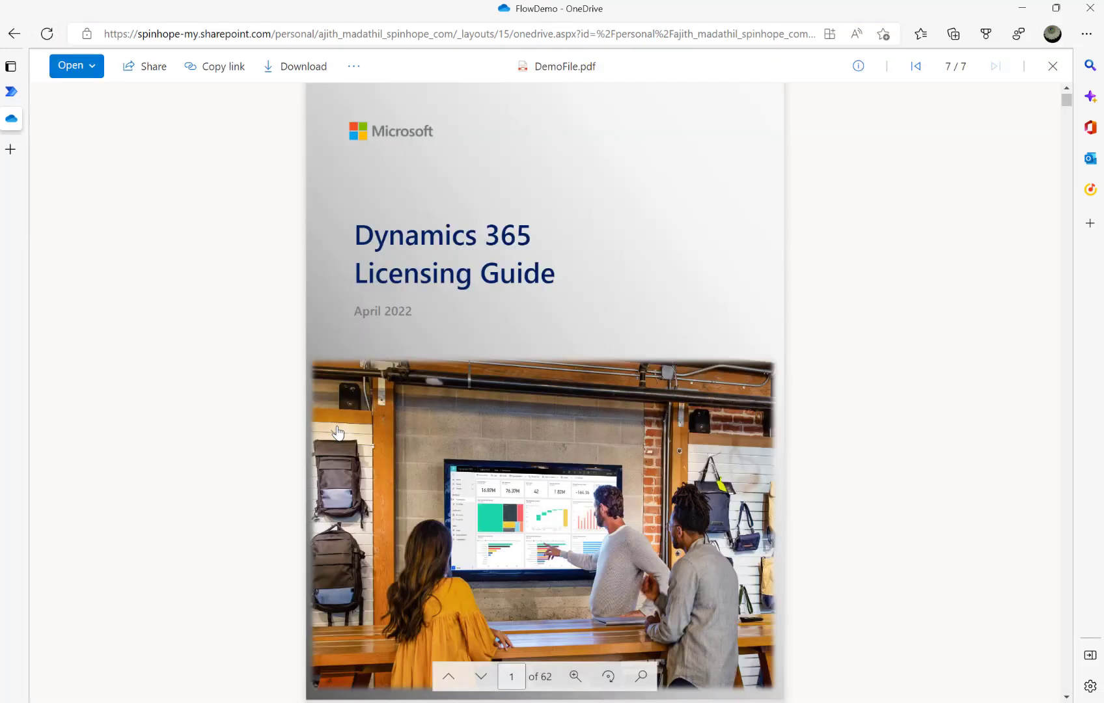
click(358, 35)
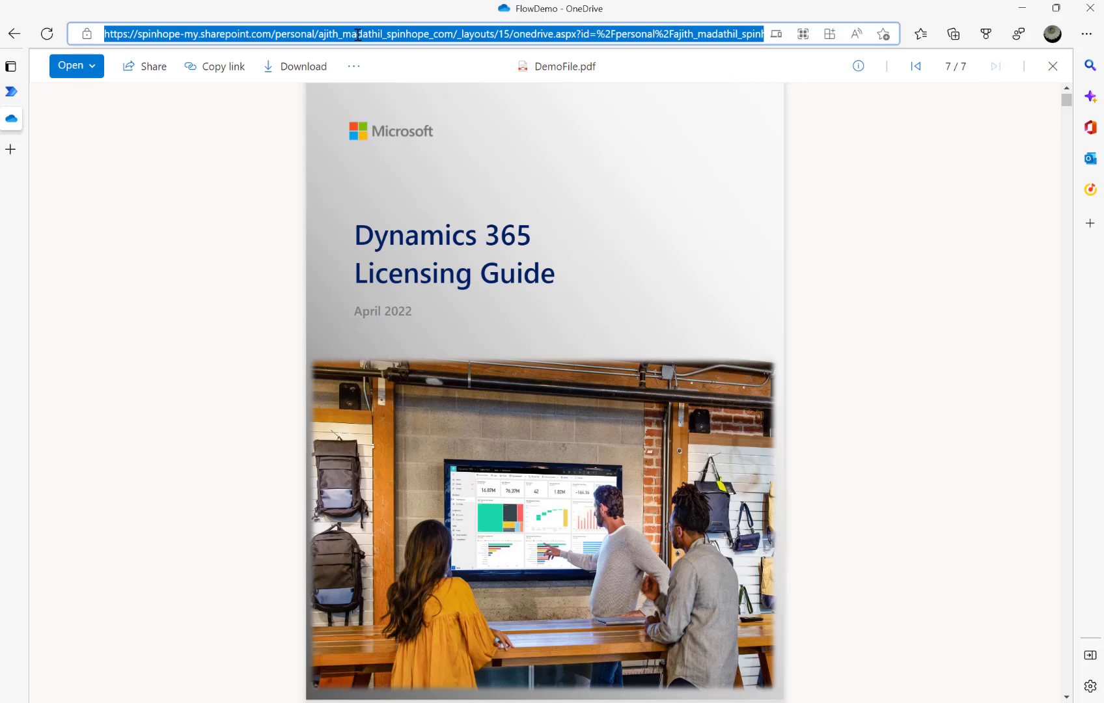
key(super+r)
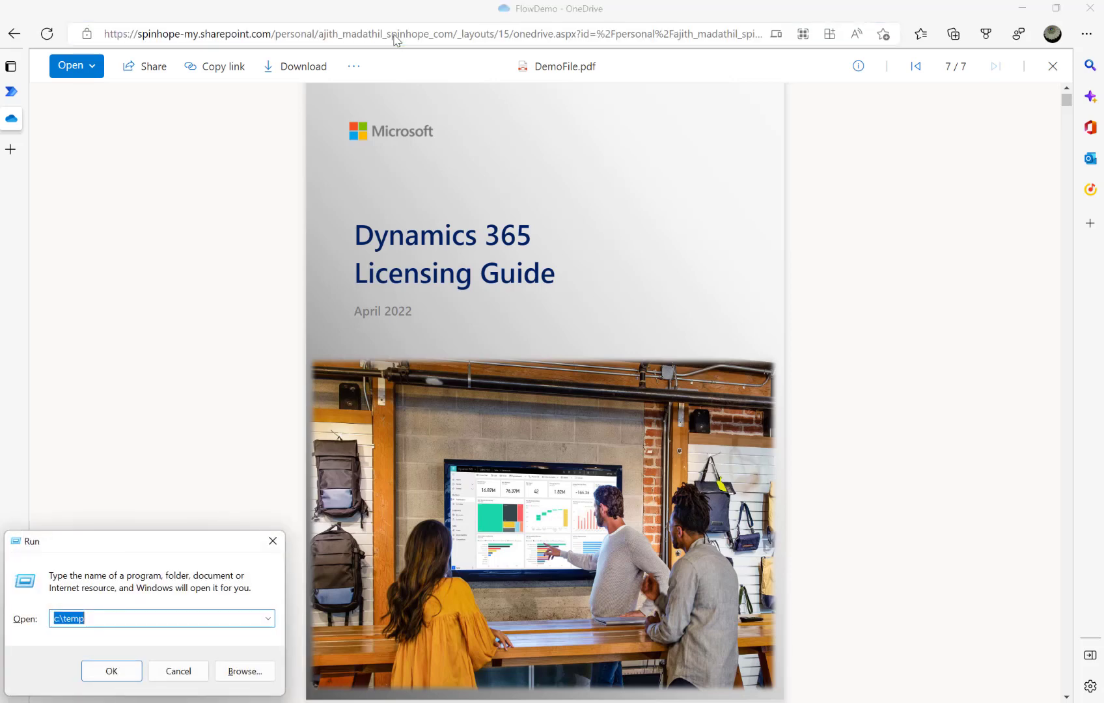
Launch Notepad and paste the copied DemoFile.pdf web address.
text(notepad)
key(Return)
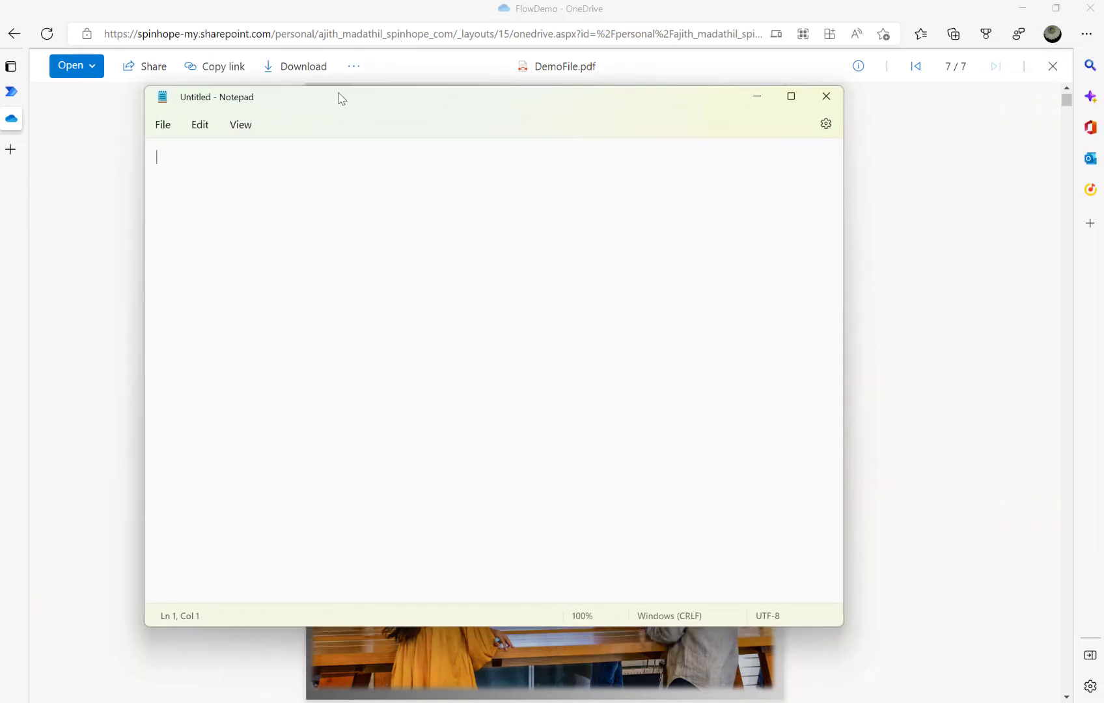
text(https://spinhope-my.sharepoint.com/personal/ajith_madathil_spinhope_com/_layouts/15/onedrive.aspx?id=%2Fpersonal%2Fajith%5Fmadathil%5Fspinhope%5Fcom%2FDocuments%2FFlowDemo%2FDemoFile%2Epdf&parent=%2Fpersonal%2Fajith%5Fmadathil%5Fspinhope%5Fcom%2FDocuments%2FFlowDemo)
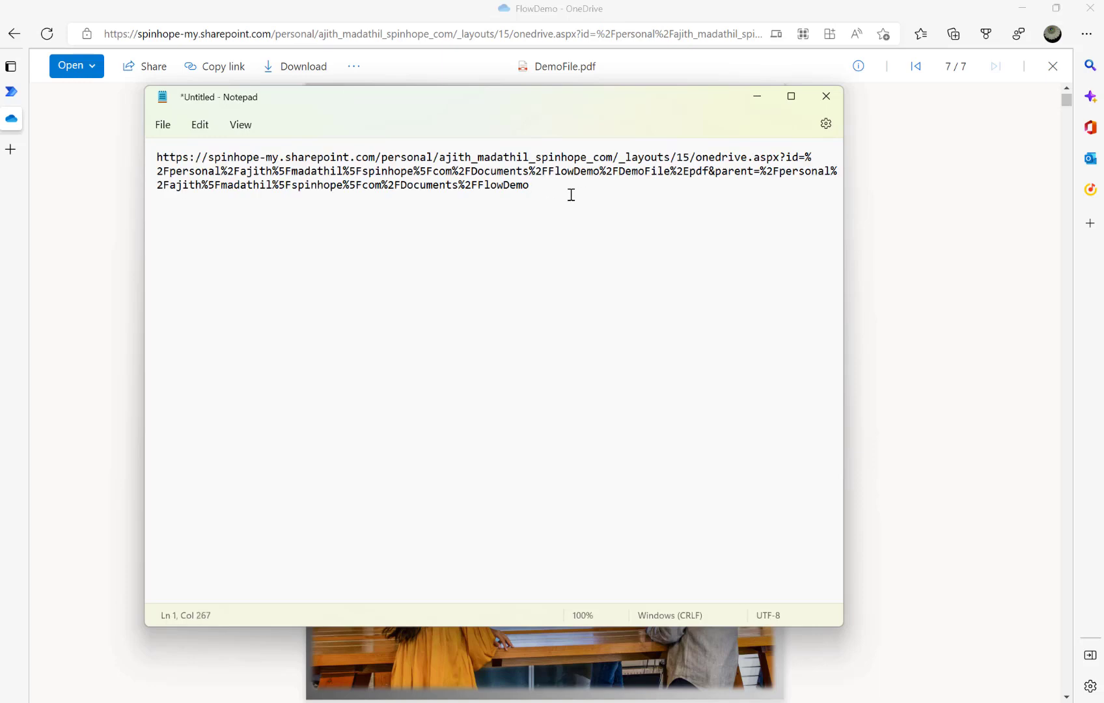
click(254, 157)
click(286, 147)
Replace all %2F codes in the link with /.
key(ctrl+h)
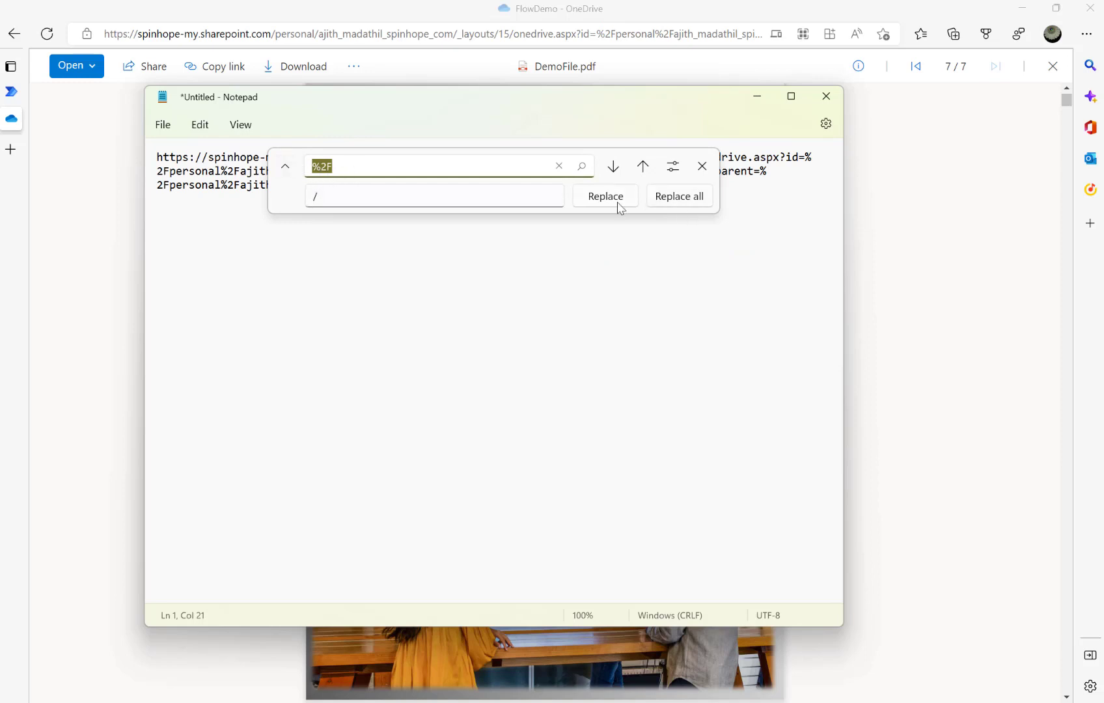
click(678, 201)
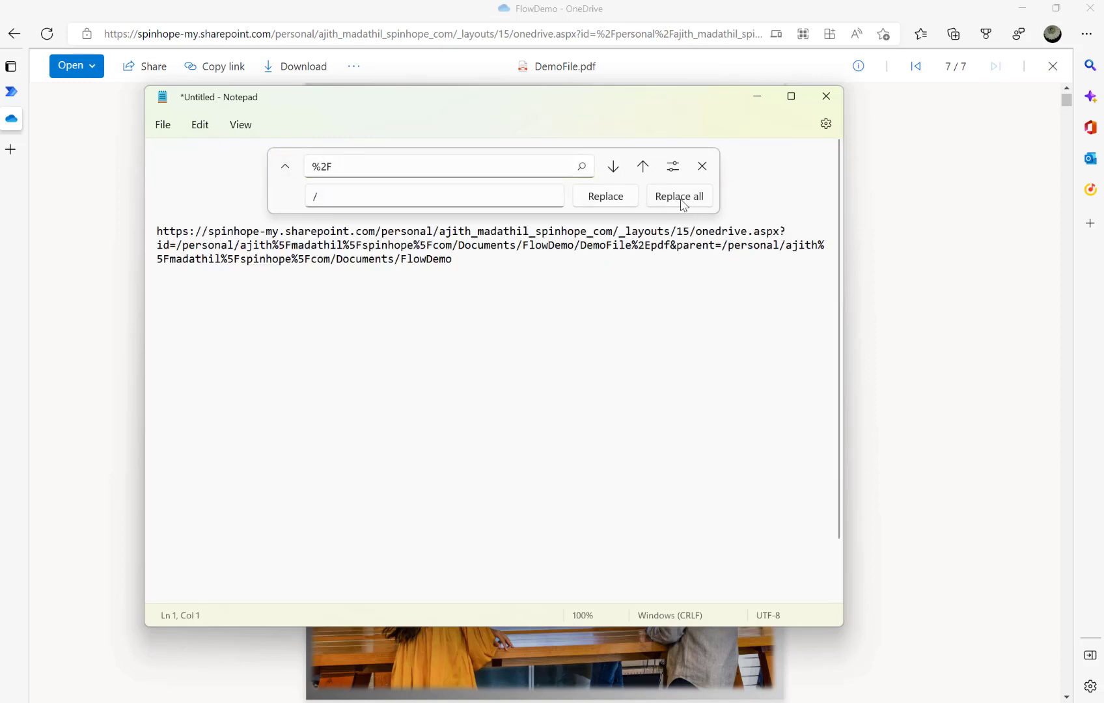
click(700, 167)
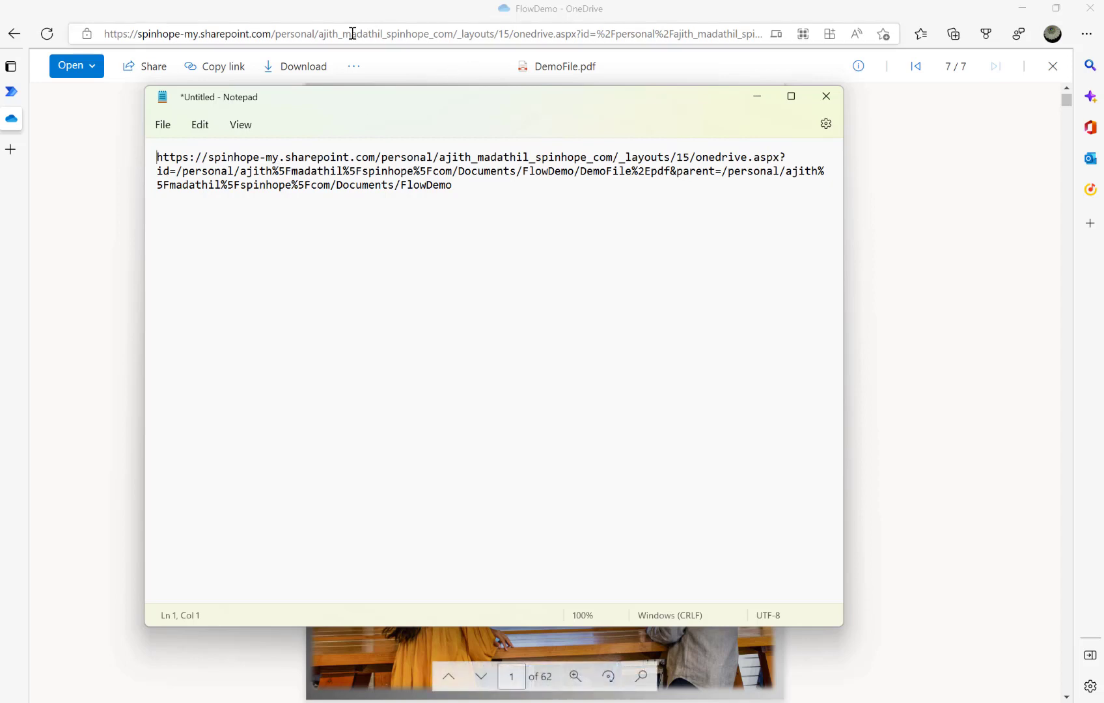
Replace the three %5F codes in the id path with underscores.
click(292, 169)
key(BackSpace)
key(BackSpace)
key(BackSpace)
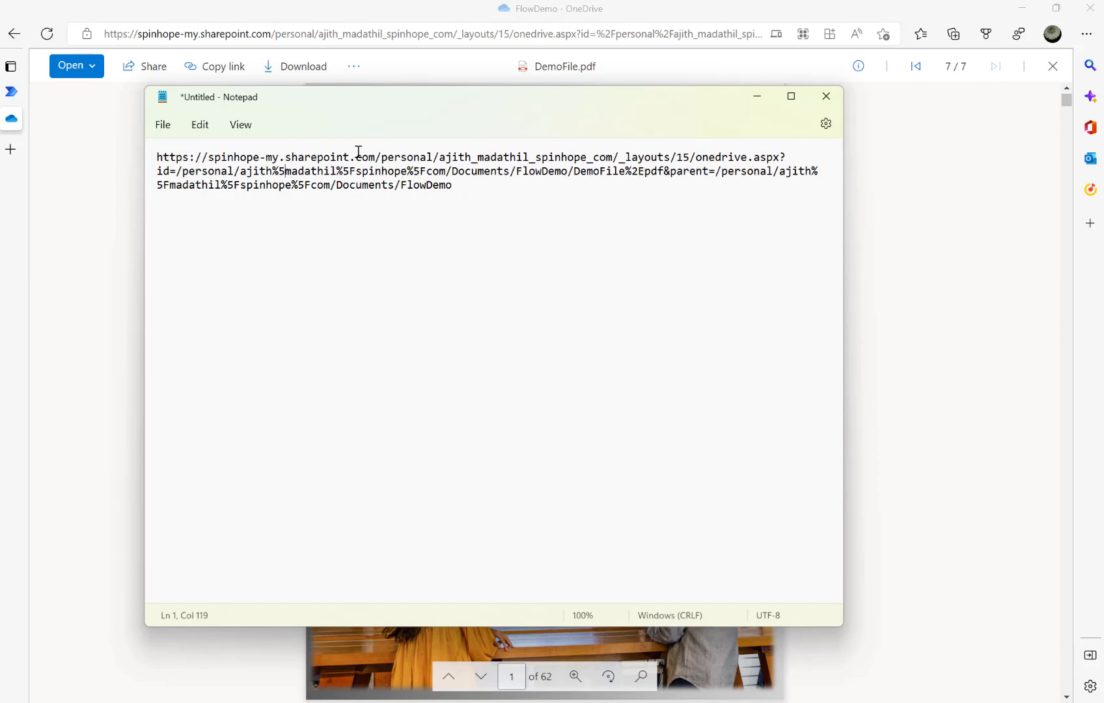
text(_)
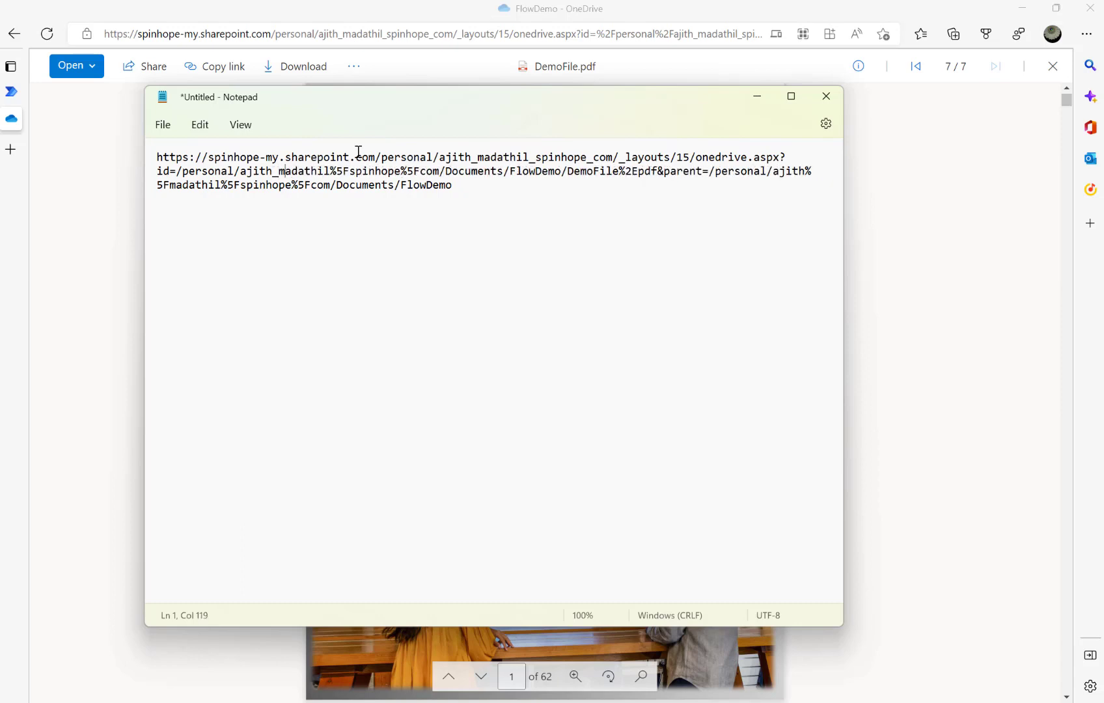
key(Right)
key(Right)
key(alt+Tab)
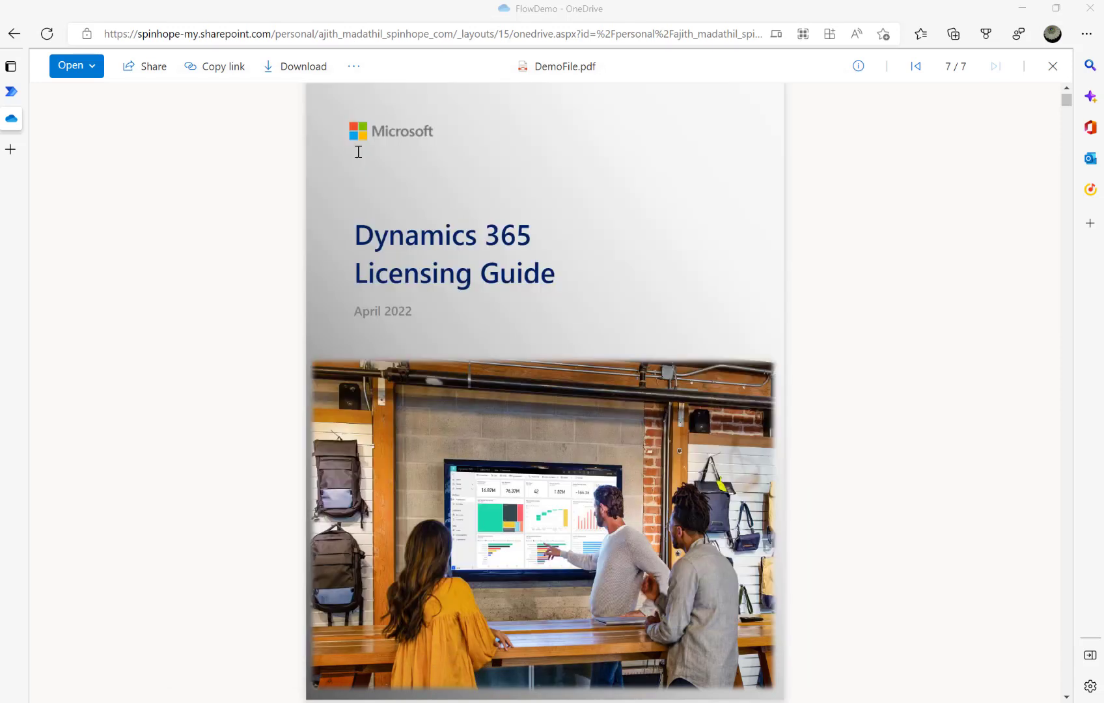
key(alt+Tab)
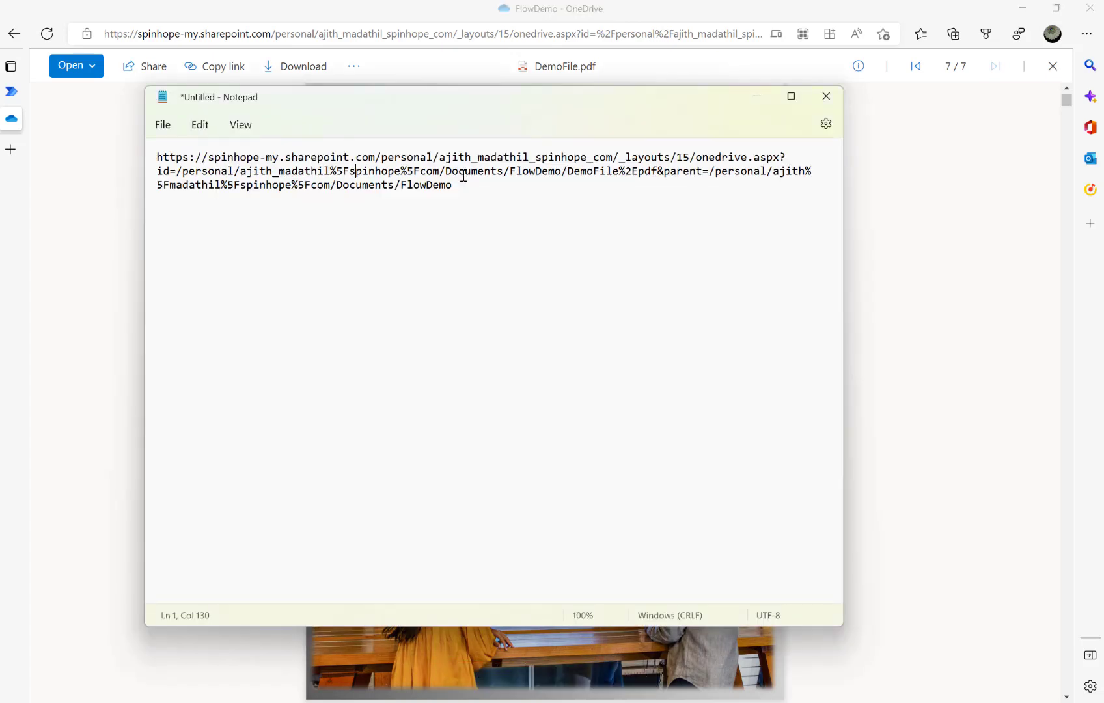
key(Left)
key(BackSpace)
key(BackSpace)
key(BackSpace)
text(_)
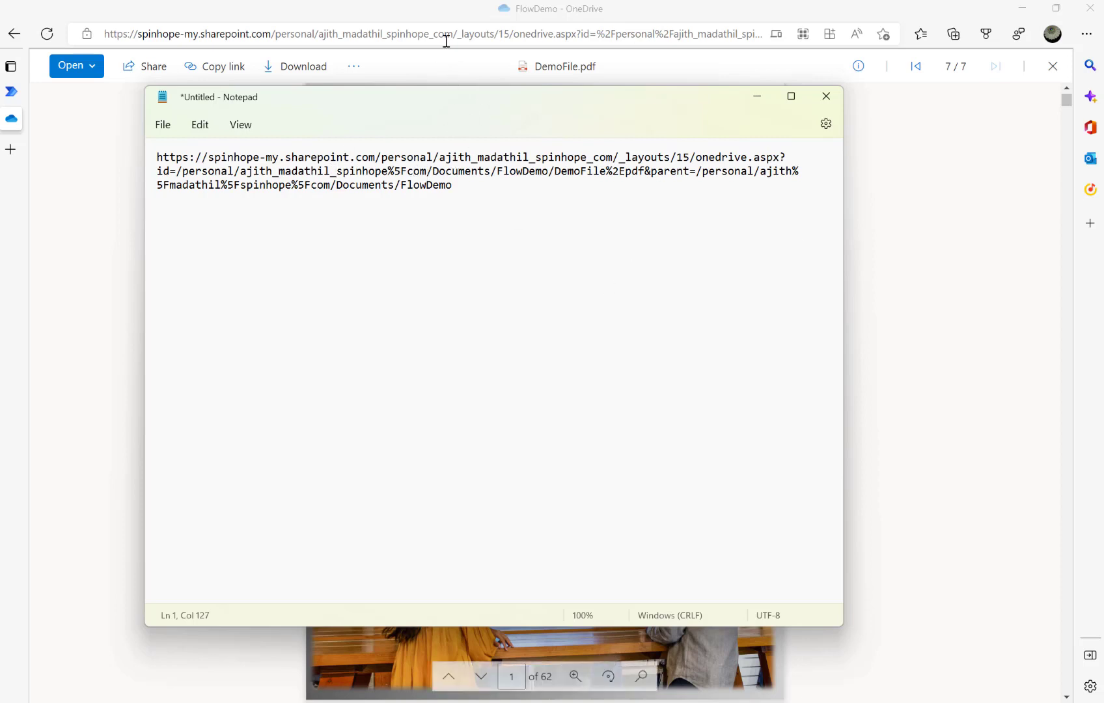
click(408, 172)
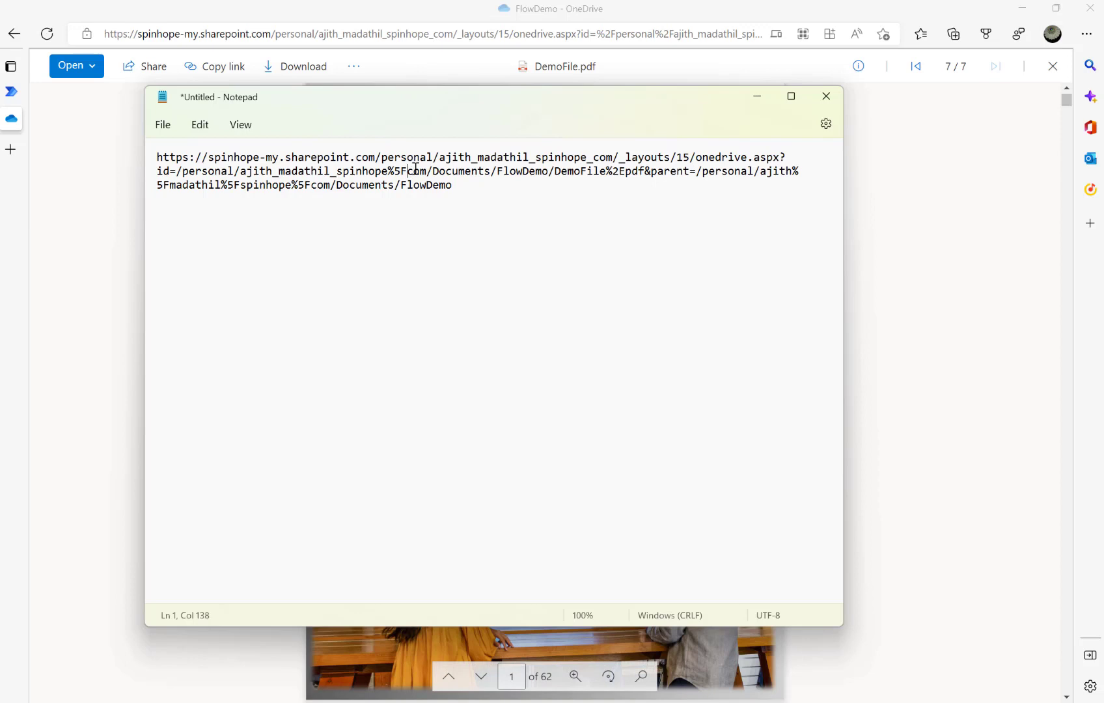
key(BackSpace)
key(BackSpace)
key(BackSpace)
text(_)
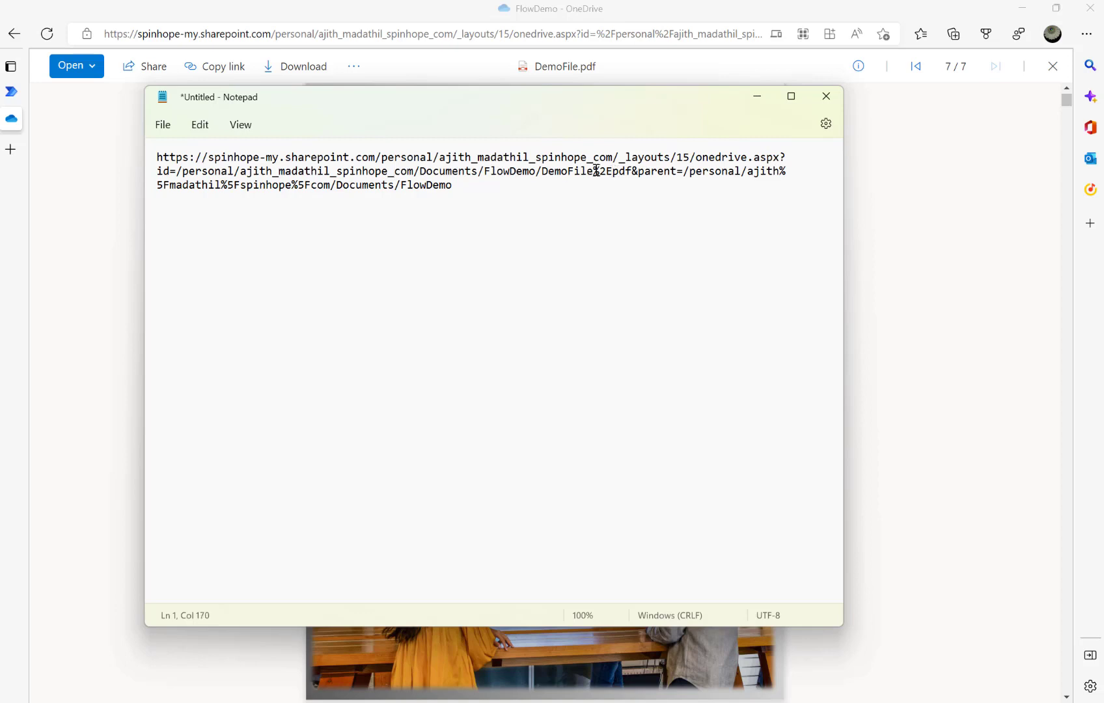
Change %2E before pdf to a dot and the parent path's three %5F codes to dots.
click(612, 171)
key(BackSpace)
key(BackSpace)
key(BackSpace)
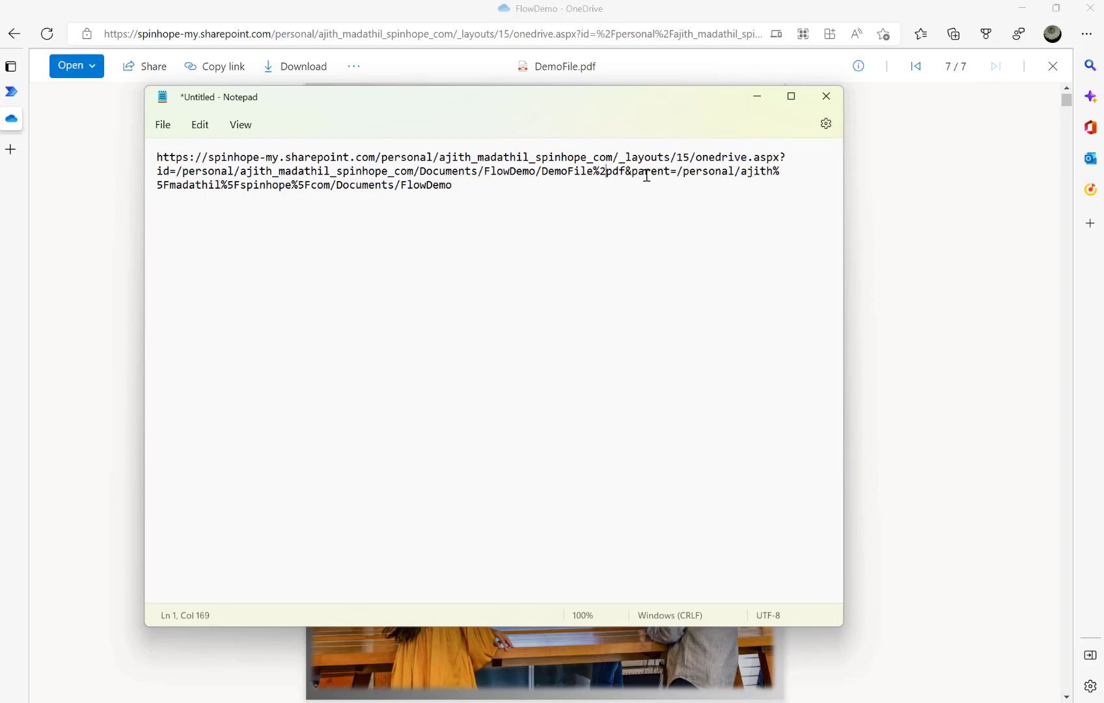
text(.)
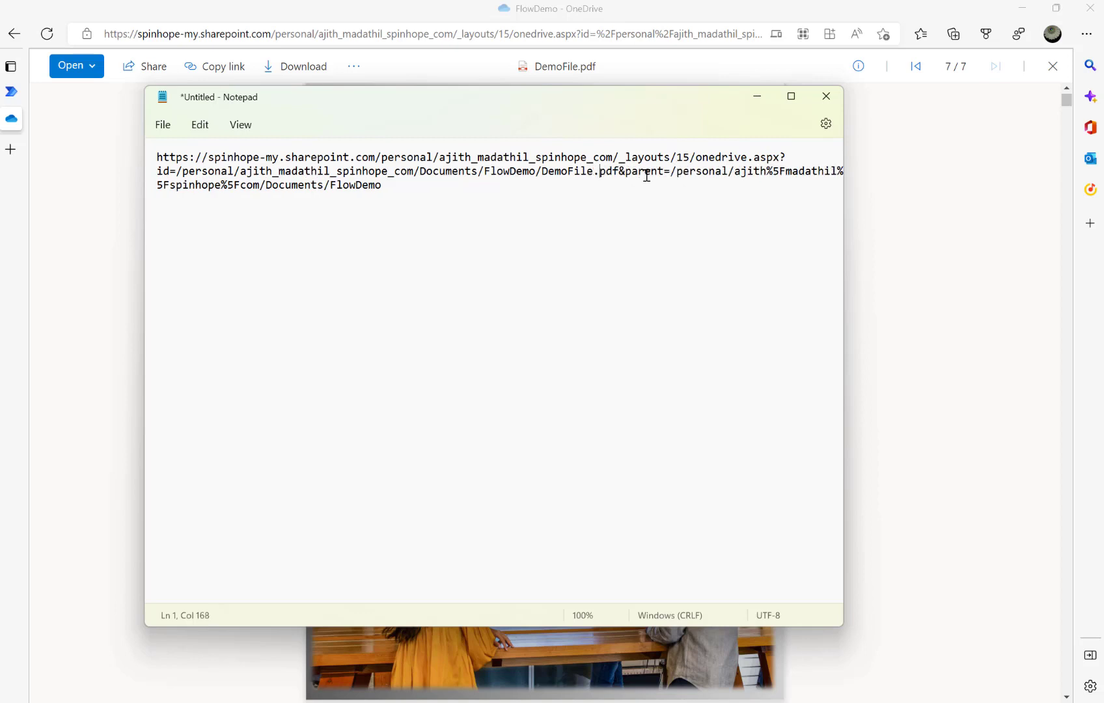
click(786, 170)
key(BackSpace)
key(BackSpace)
key(BackSpace)
text(.)
key(Right)
key(Right)
key(Right)
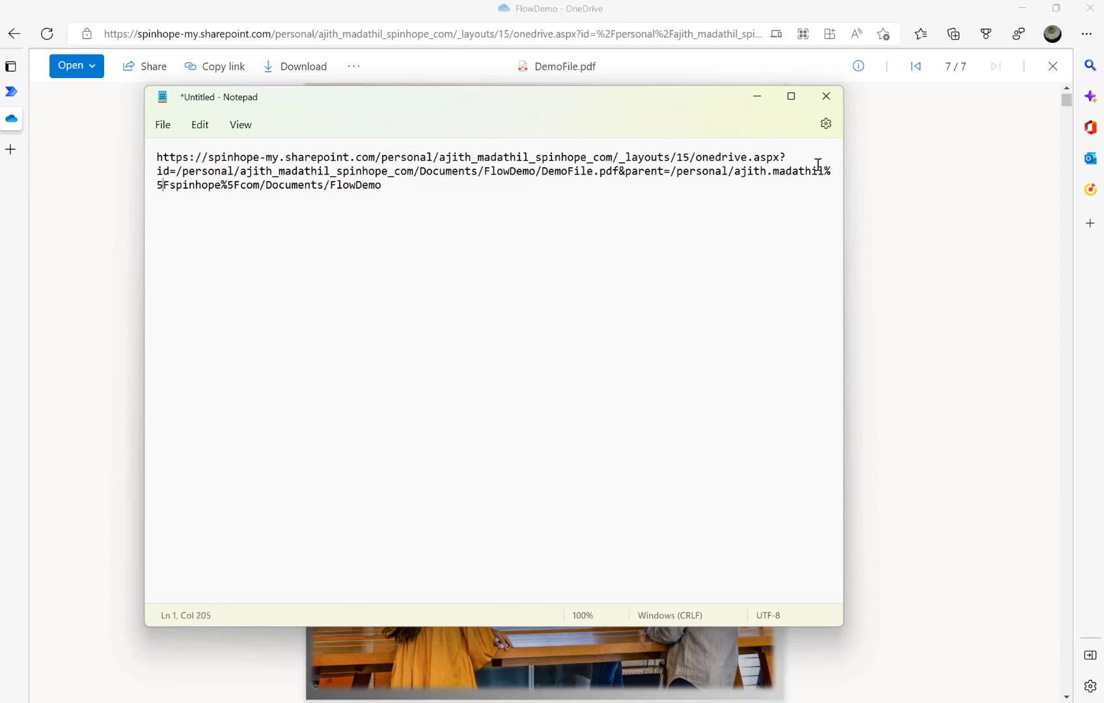
key(BackSpace)
key(BackSpace)
key(BackSpace)
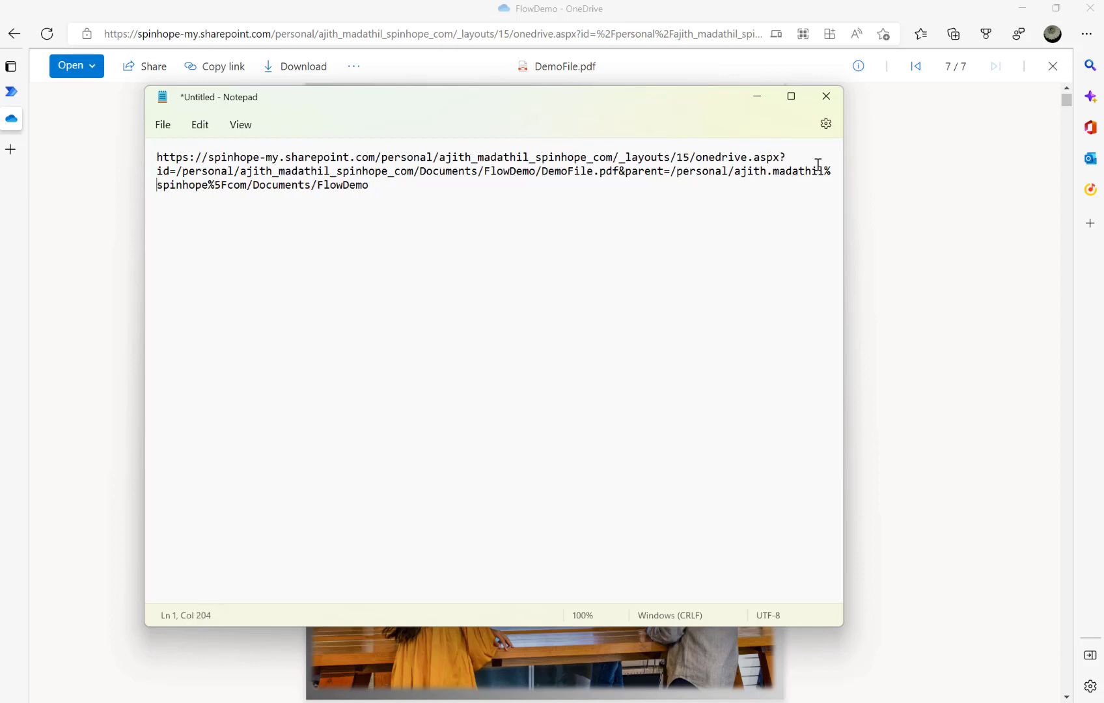
text(.)
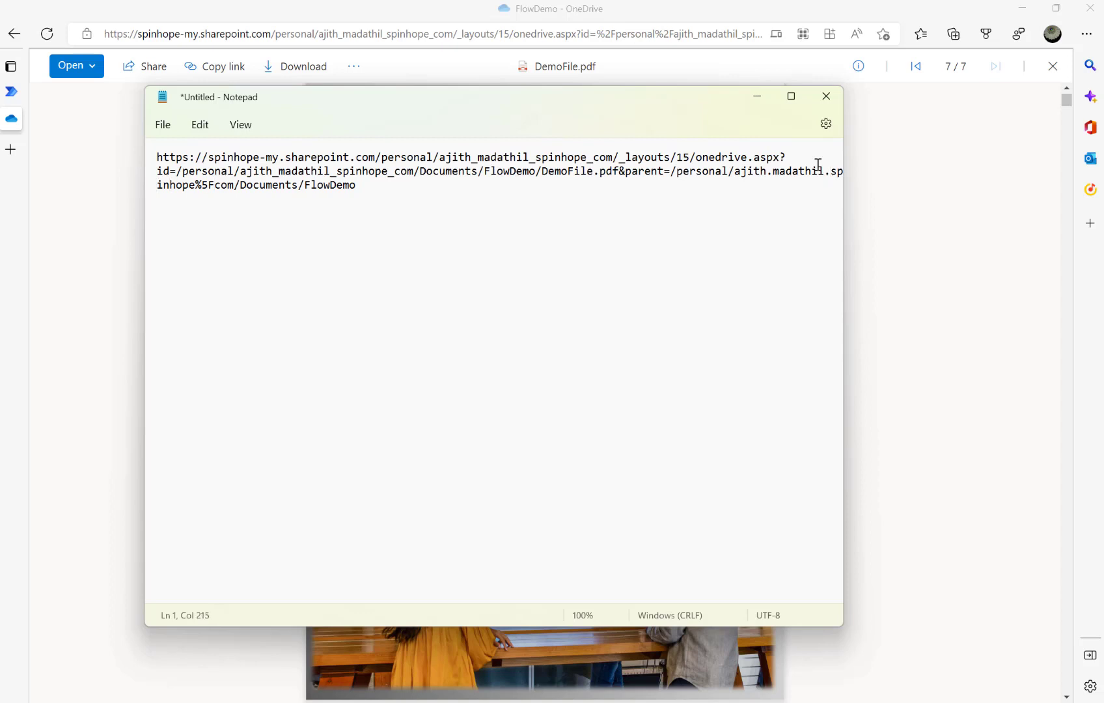
key(BackSpace)
key(BackSpace)
key(BackSpace)
text(.)
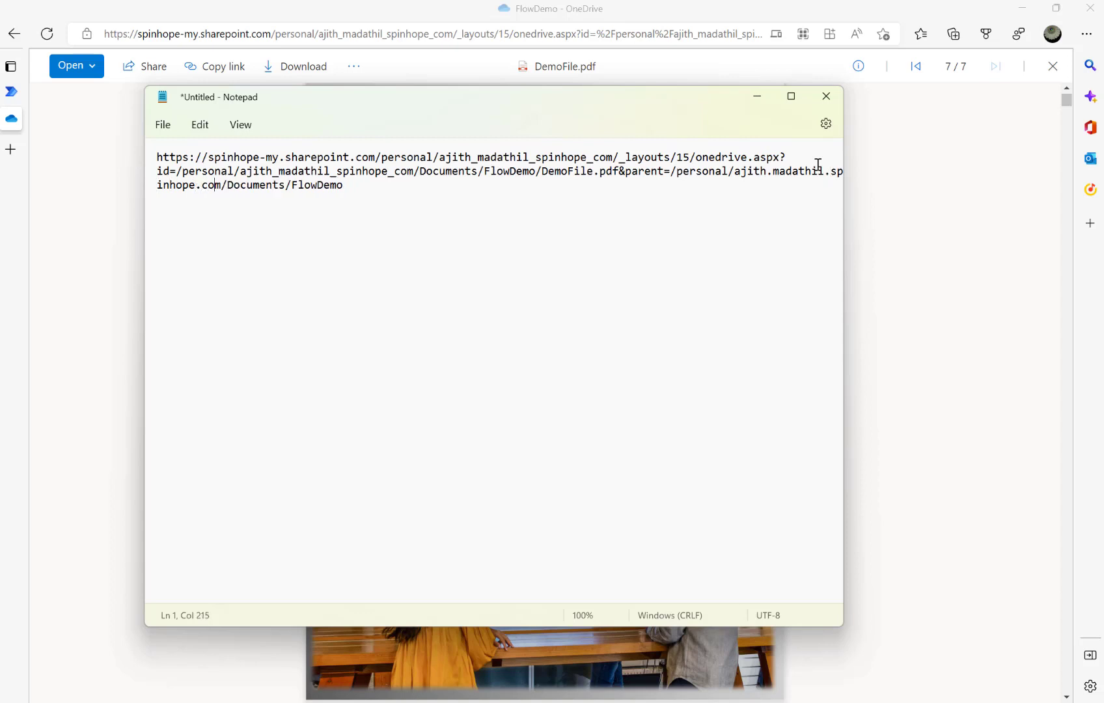
Select the whole decoded link and open a new browser tab for it.
key(ctrl+a)
key(ctrl+c)
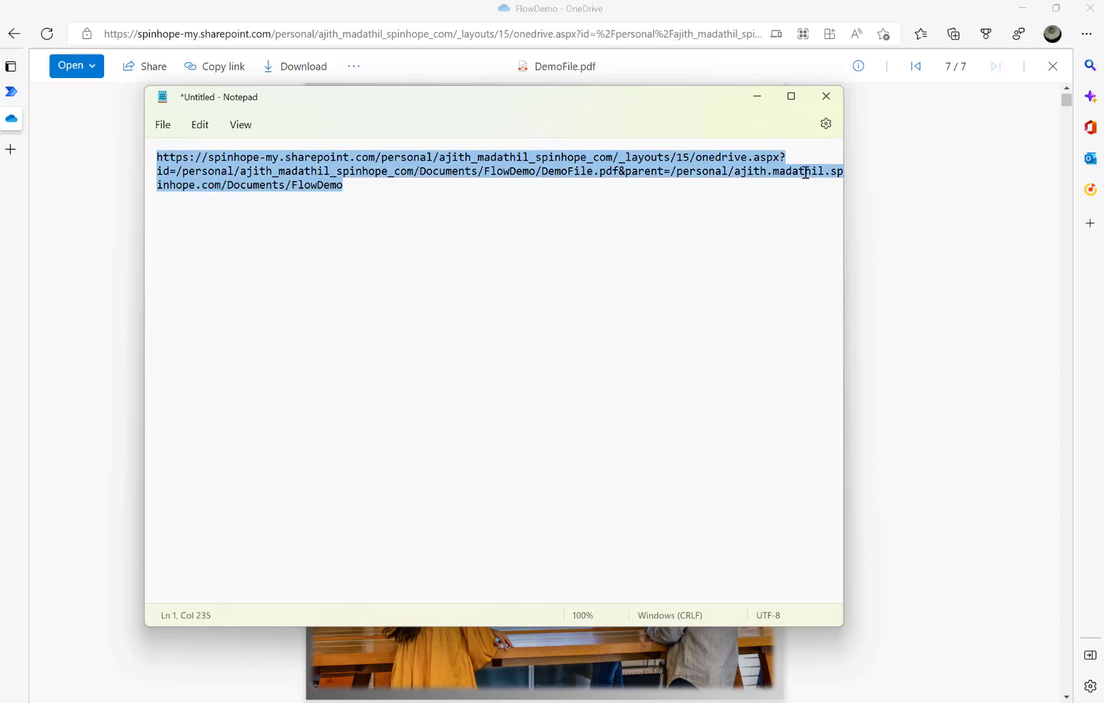
click(14, 155)
click(13, 151)
Paste the decoded link into the new tab's address bar and load it.
key(ctrl+v)
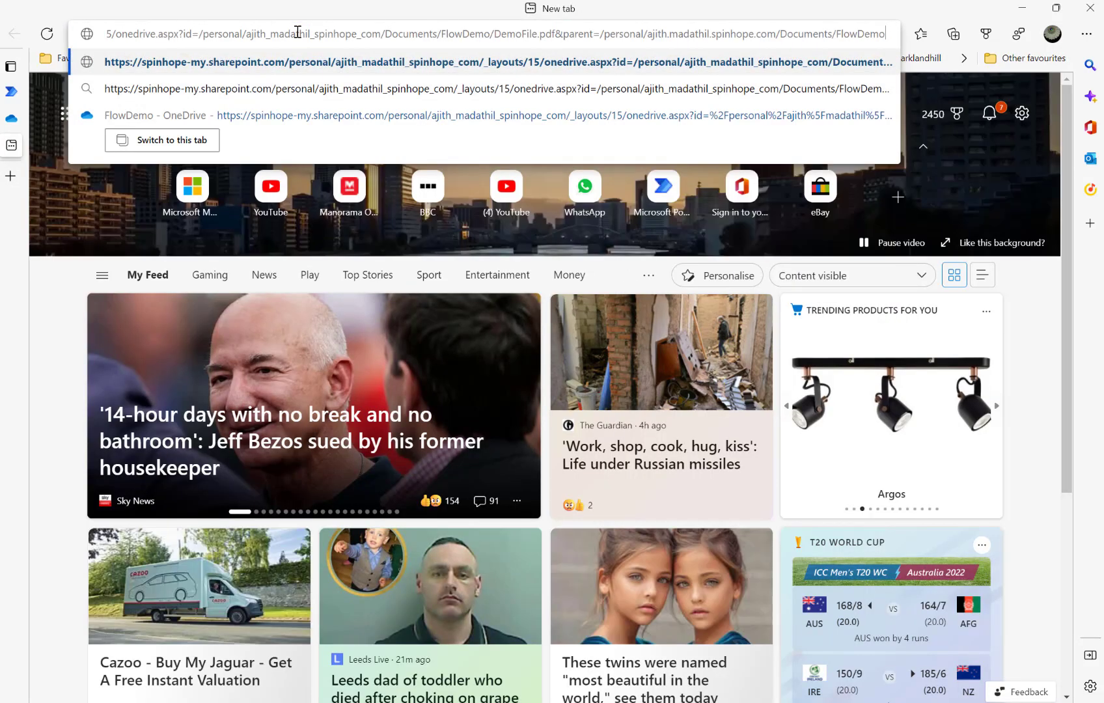
key(Return)
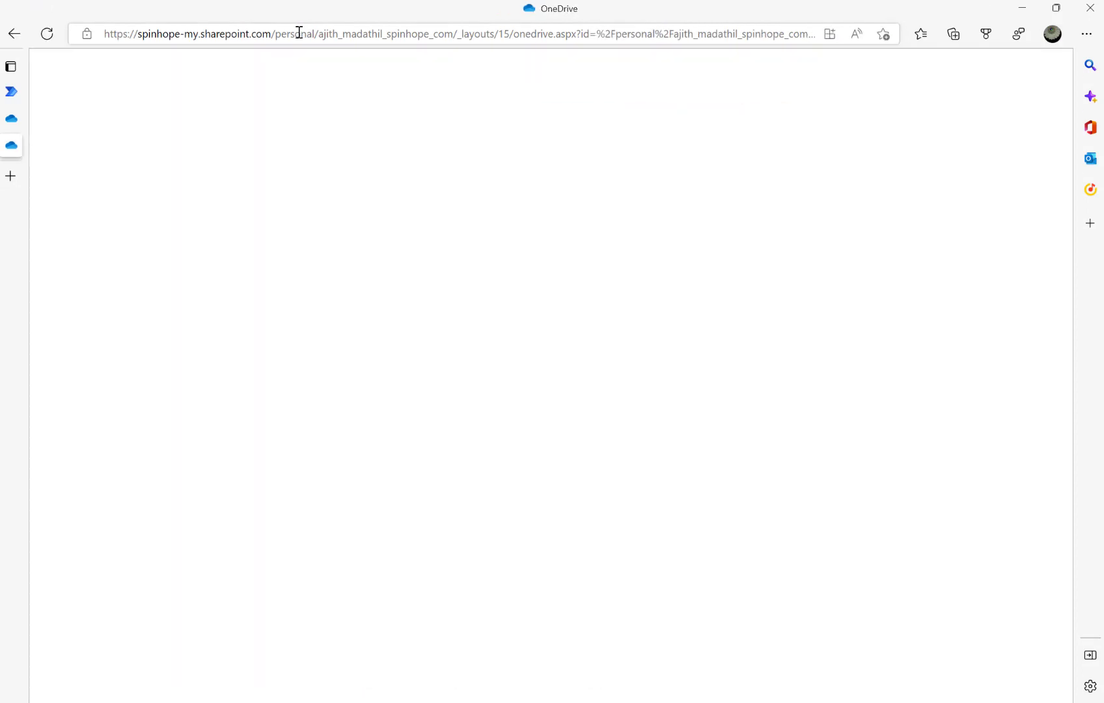
mouse_move(13, 153)
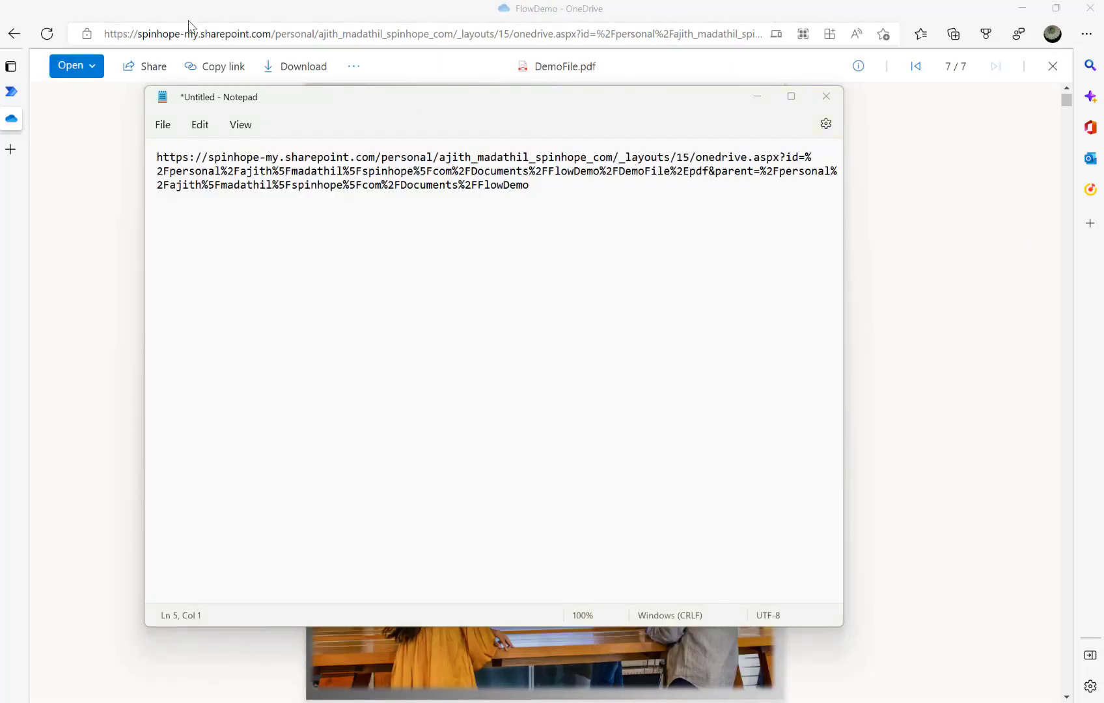
Return to the viewer tab, go back to FlowDemo, and reopen DemoFile.pdf.
click(64, 129)
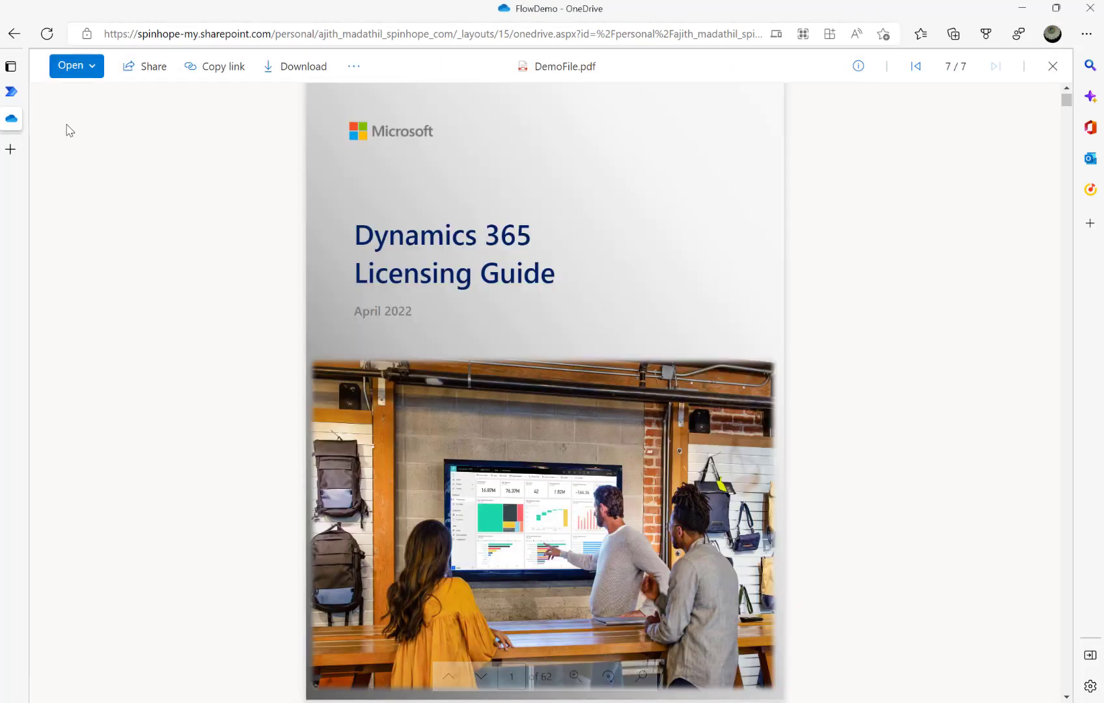
click(15, 34)
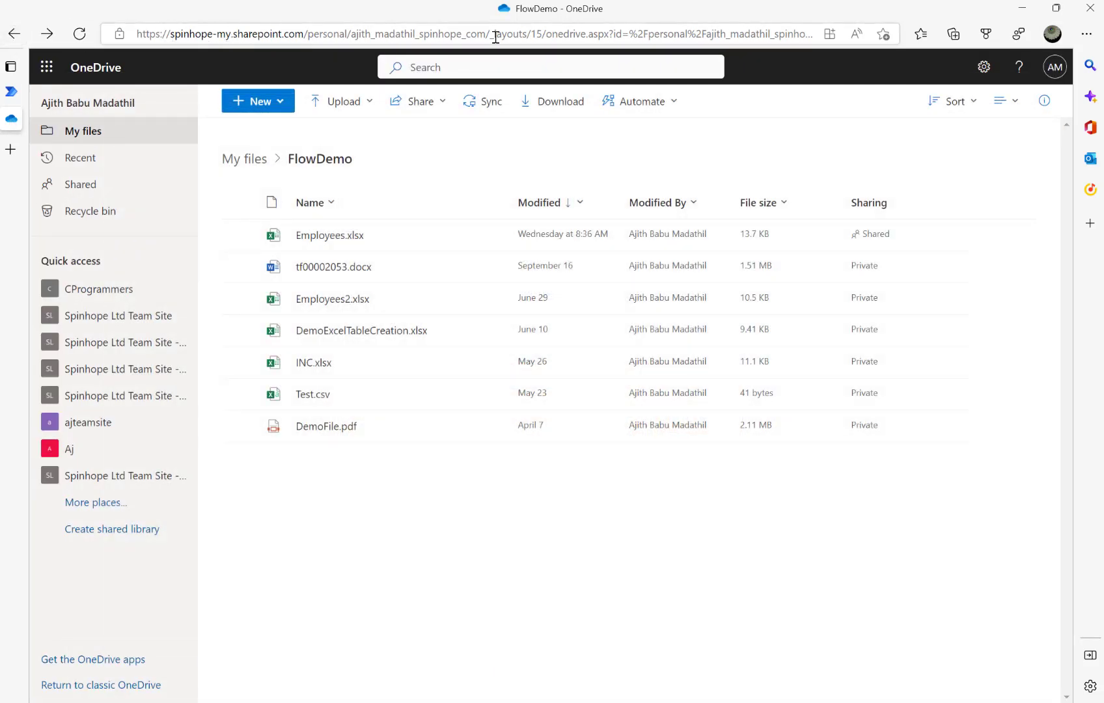
click(327, 427)
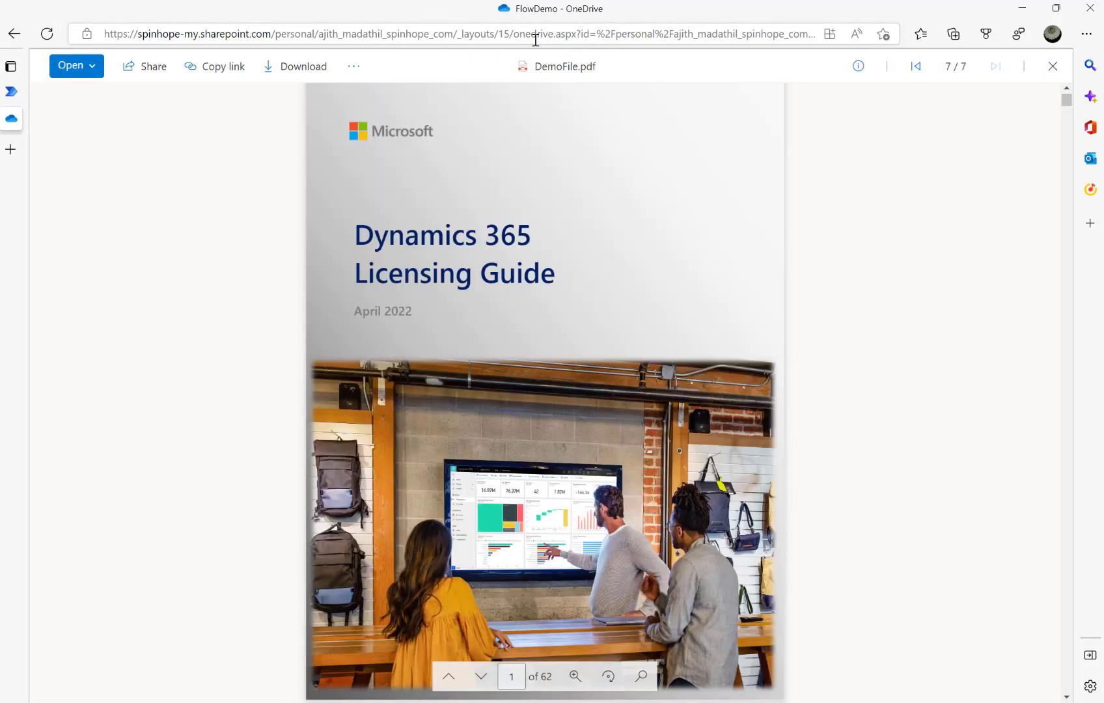
Paste the OneDrive viewer's web address into Notepad as a second link.
click(535, 39)
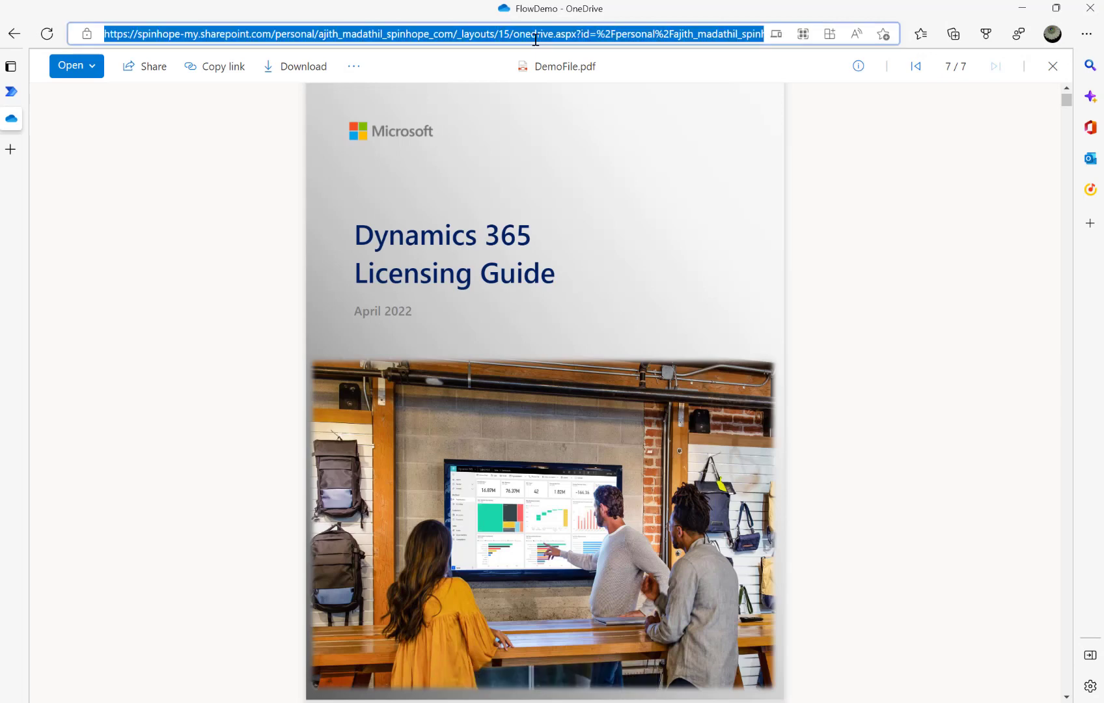
key(alt+Tab)
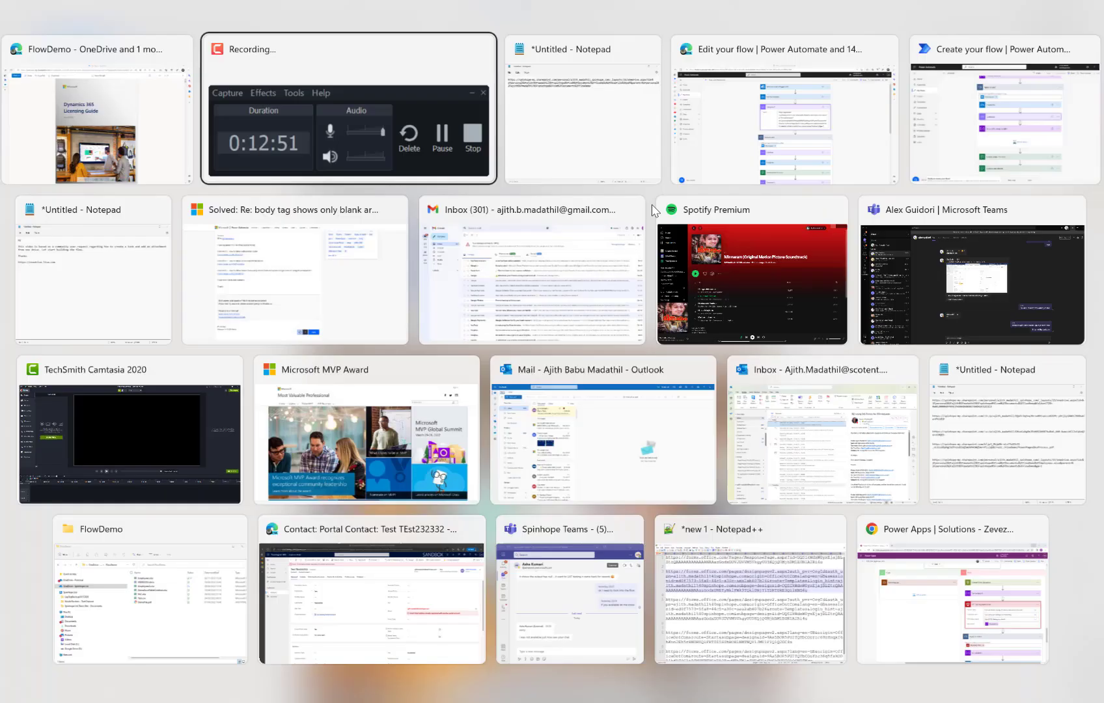
key(Tab)
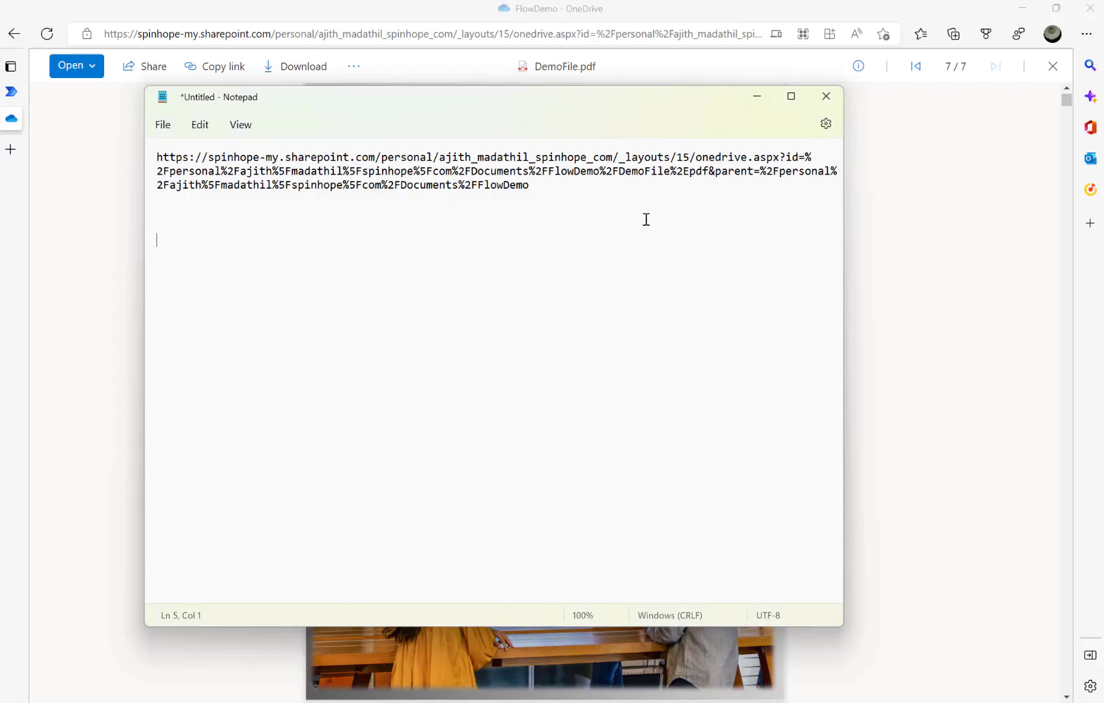
key(ctrl+a)
text(https://spinhope-my.sharepoint.com/personal/ajith_madathil_spinhope_com/_layouts/15/onedrive.aspx?id=%2Fpersonal%2Fajith%5Fmadathil%5Fspinhope%5Fcom%2FDocuments%2FFlowDemo%2FDemoFile%2Epdf&parent=%2Fpersonal%2Fajith%5Fmadathil%5Fspinhope%5Fcom%2FDocuments%2FFlowDemo)
key(Return)
text(https://spinhope-my.sharepoint.com/personal/ajith_madathil_spinhope_com/_layouts/15/onedrive.aspx?id=%2Fpersonal%2Fajith%5Fmadathil%5Fspinhope%5Fcom%2FDocuments%2FFlowDemo%2FDemoFile%2Epdf&parent=%2Fpersonal%2Fajith%5Fmadathil%5Fspinhope%5Fcom%2FDocuments%2FFlowDemo)
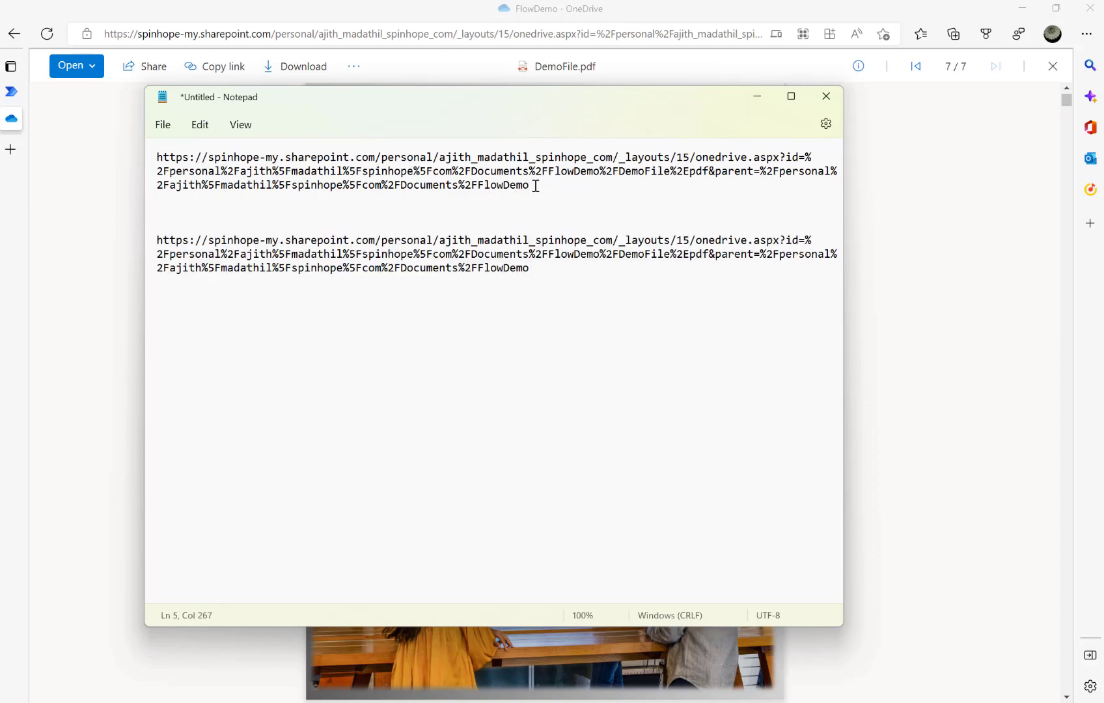
Change %2E to a dot so the second link ends in DemoFile.pdf, then copy it.
drag(538, 184, 192, 166)
click(599, 267)
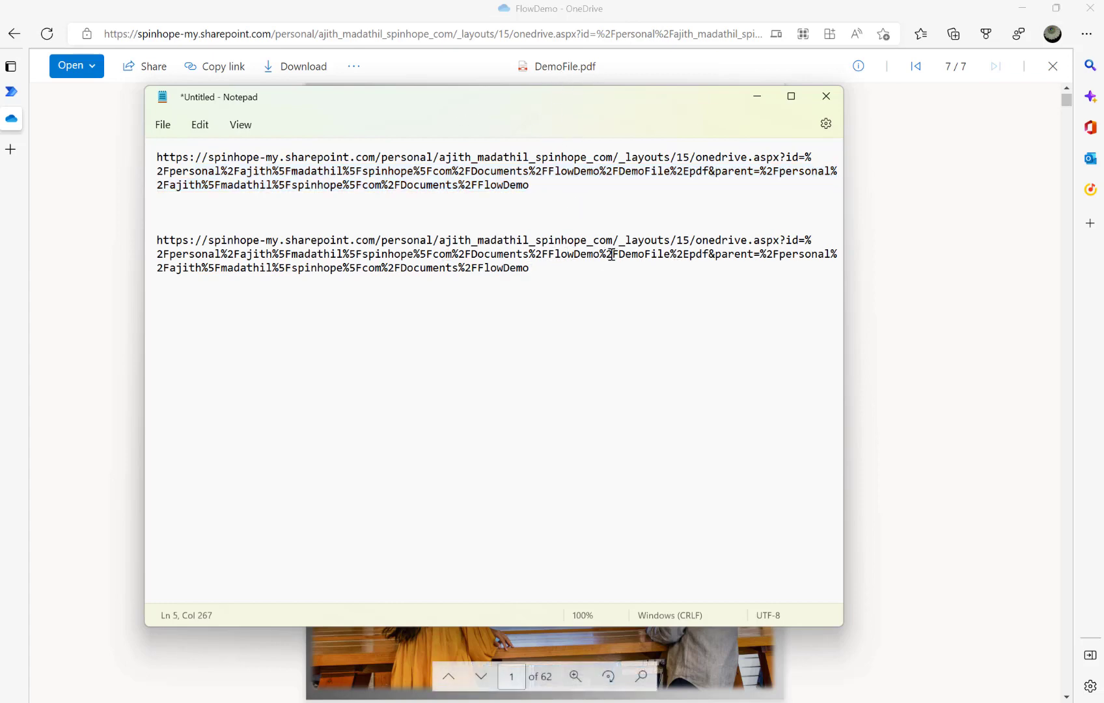
drag(620, 255, 710, 258)
click(697, 256)
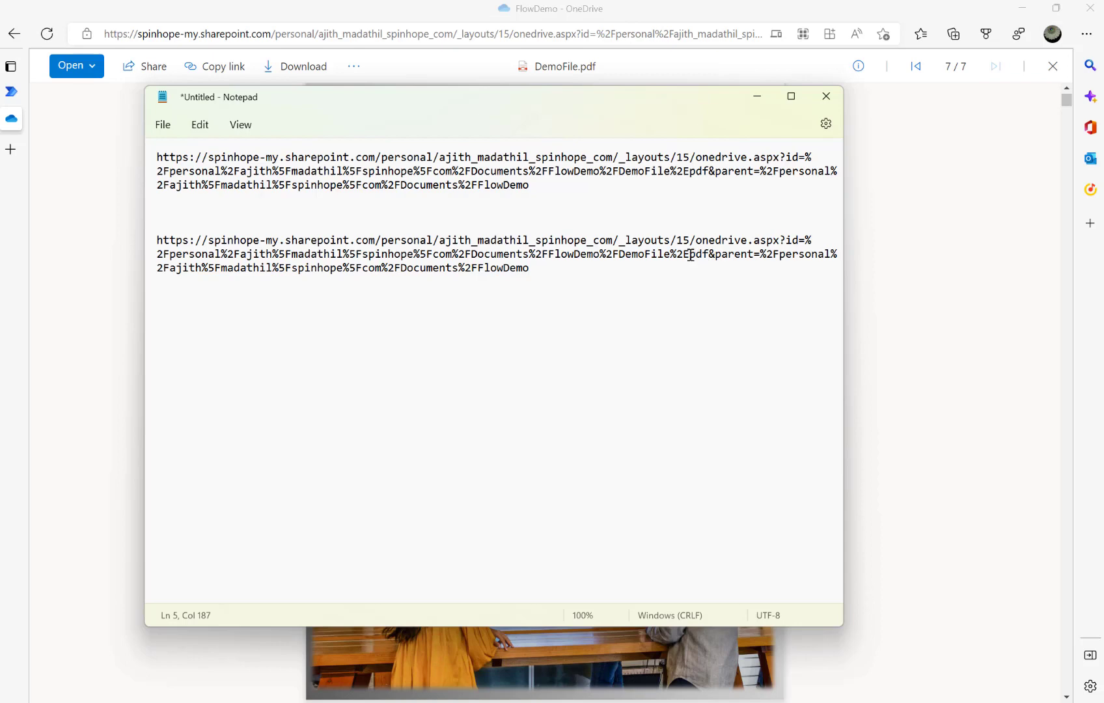
click(693, 253)
key(BackSpace)
key(BackSpace)
key(BackSpace)
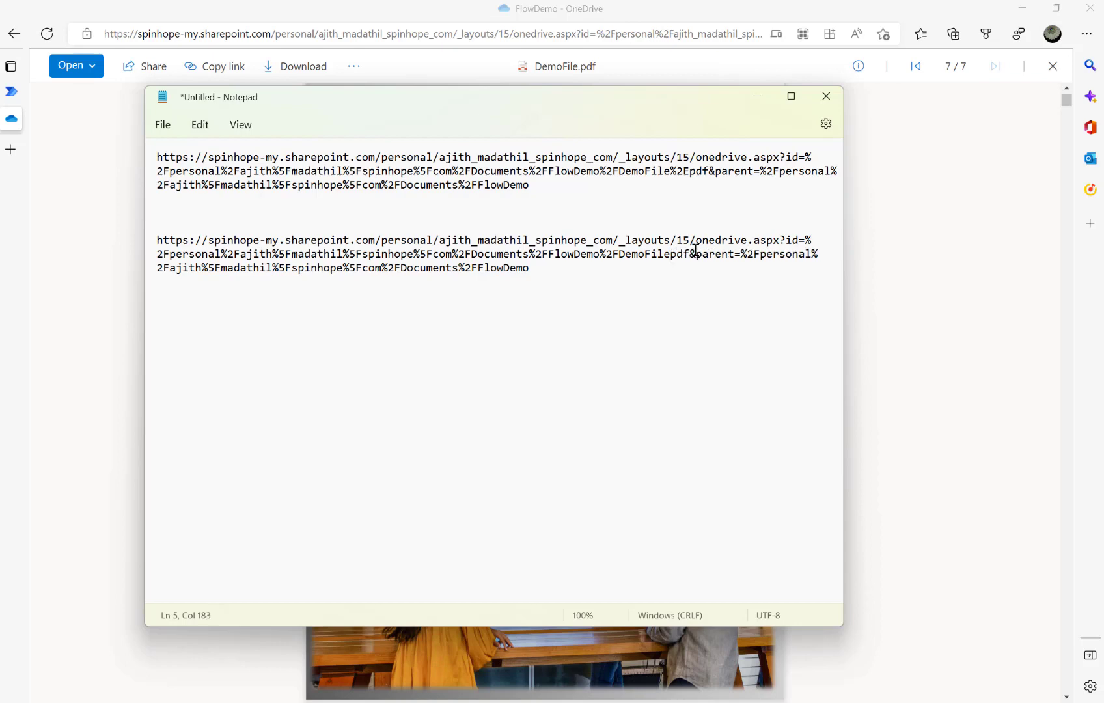
text(.)
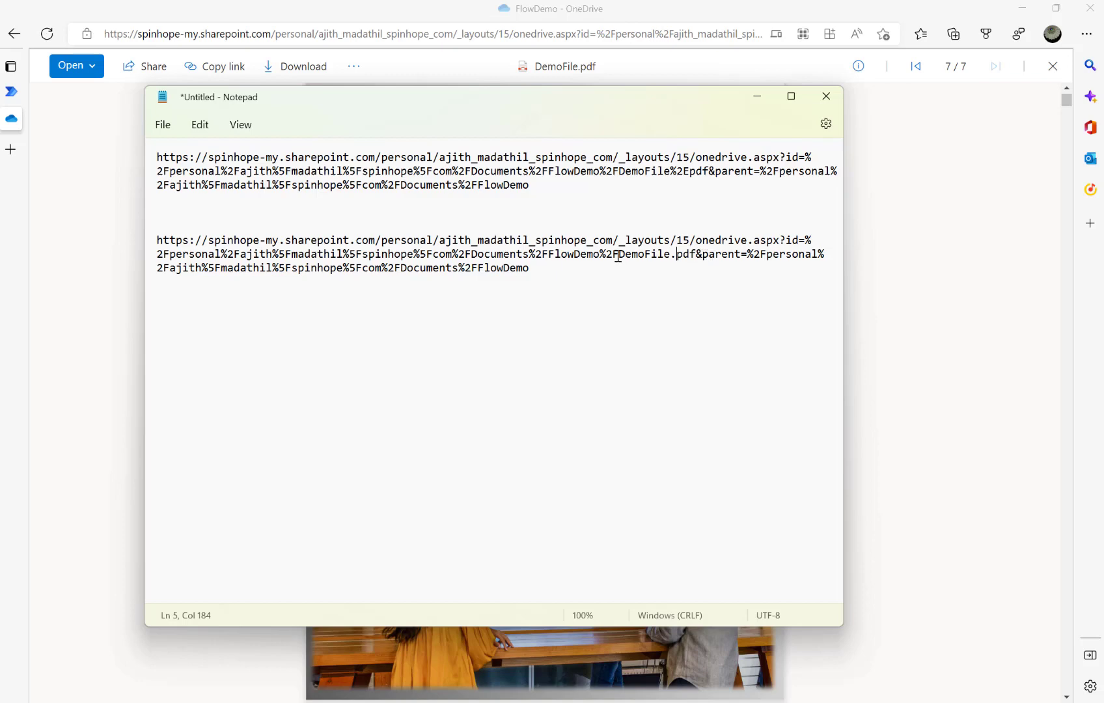
drag(618, 256, 699, 253)
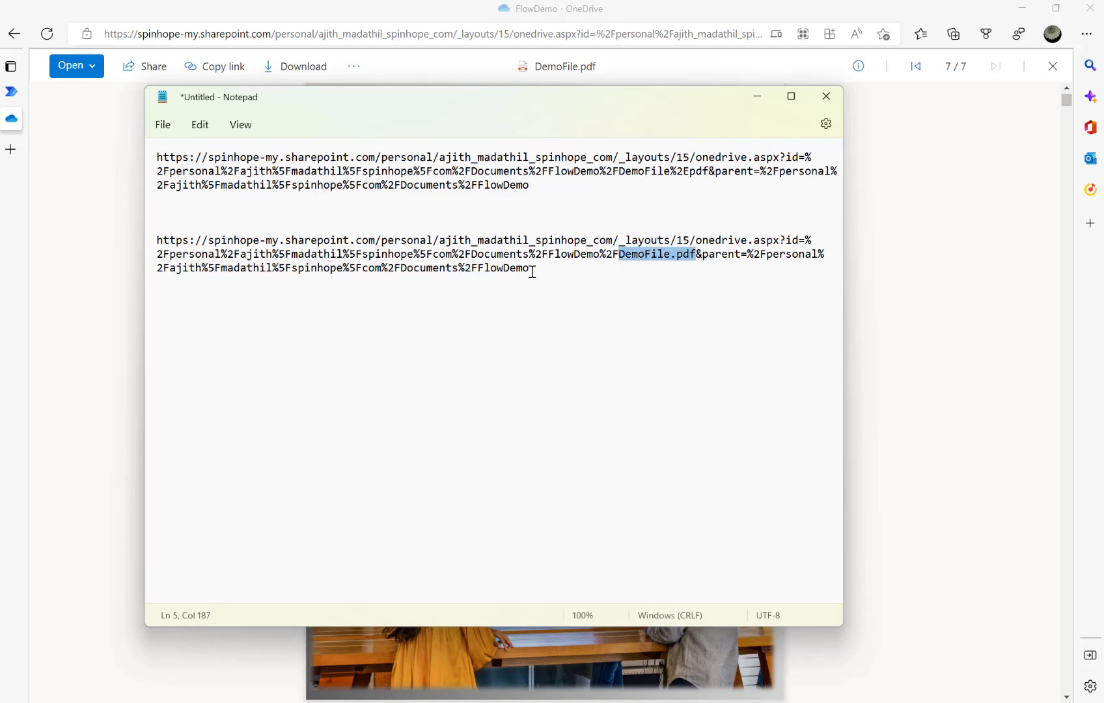
drag(532, 271, 159, 245)
key(ctrl+c)
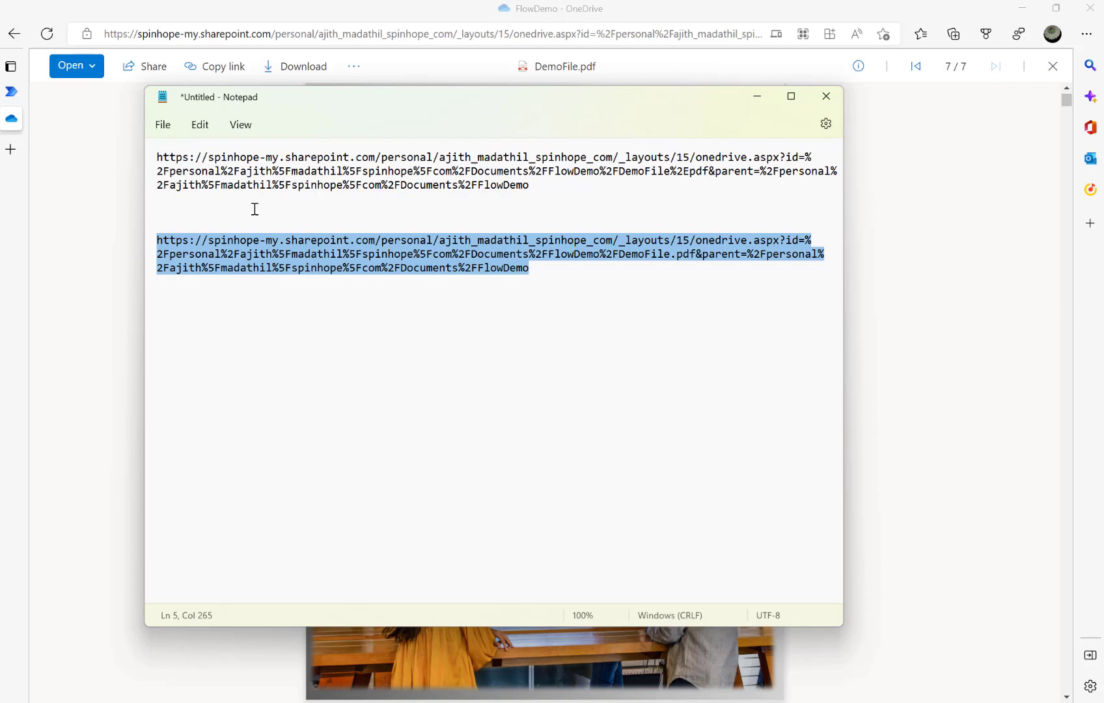
Test the DemoFile.pdf link in a new Edge tab, then close it and return to FlowDemo.
click(19, 151)
click(11, 149)
key(ctrl+v)
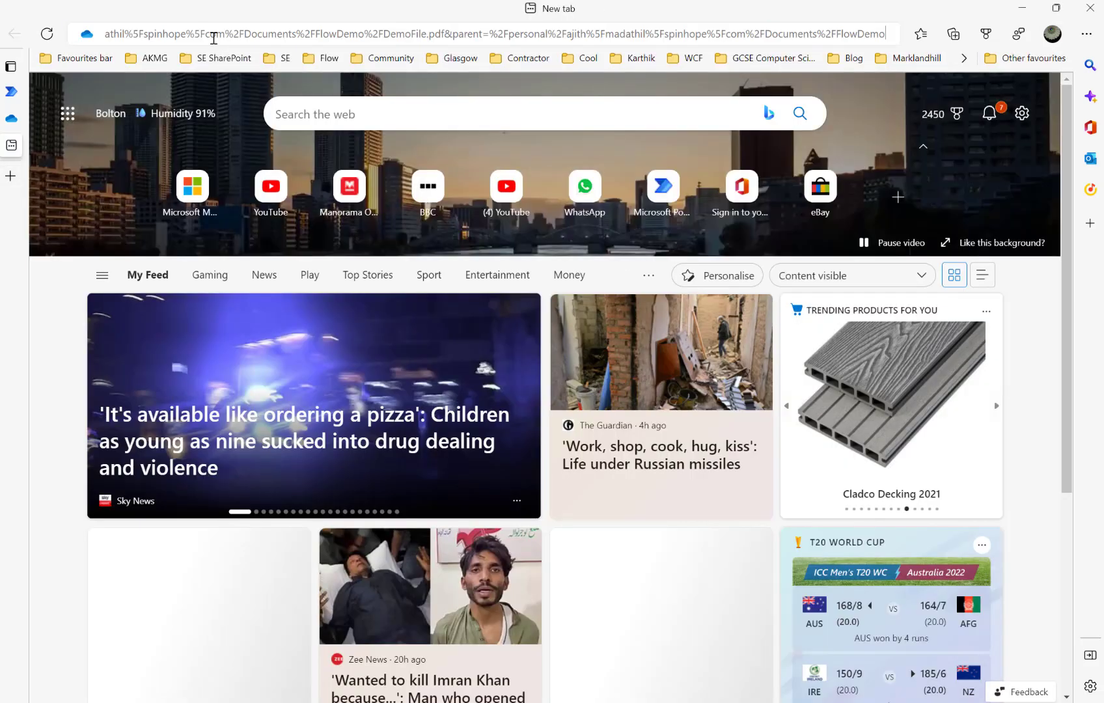
key(Return)
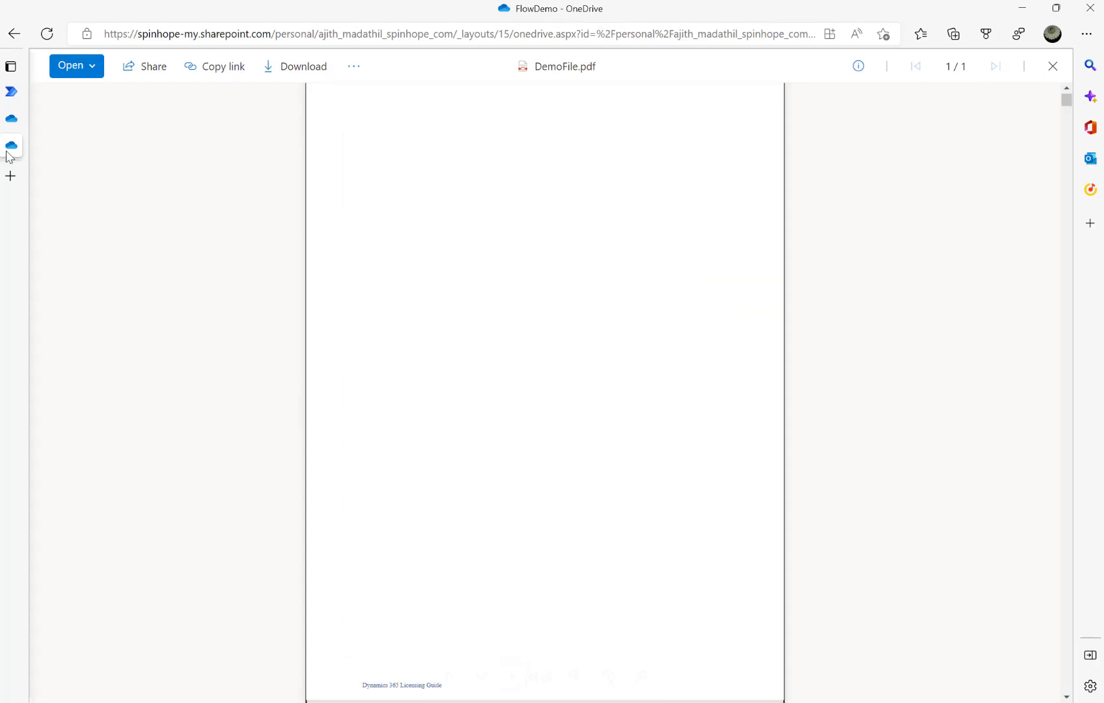
mouse_move(49, 153)
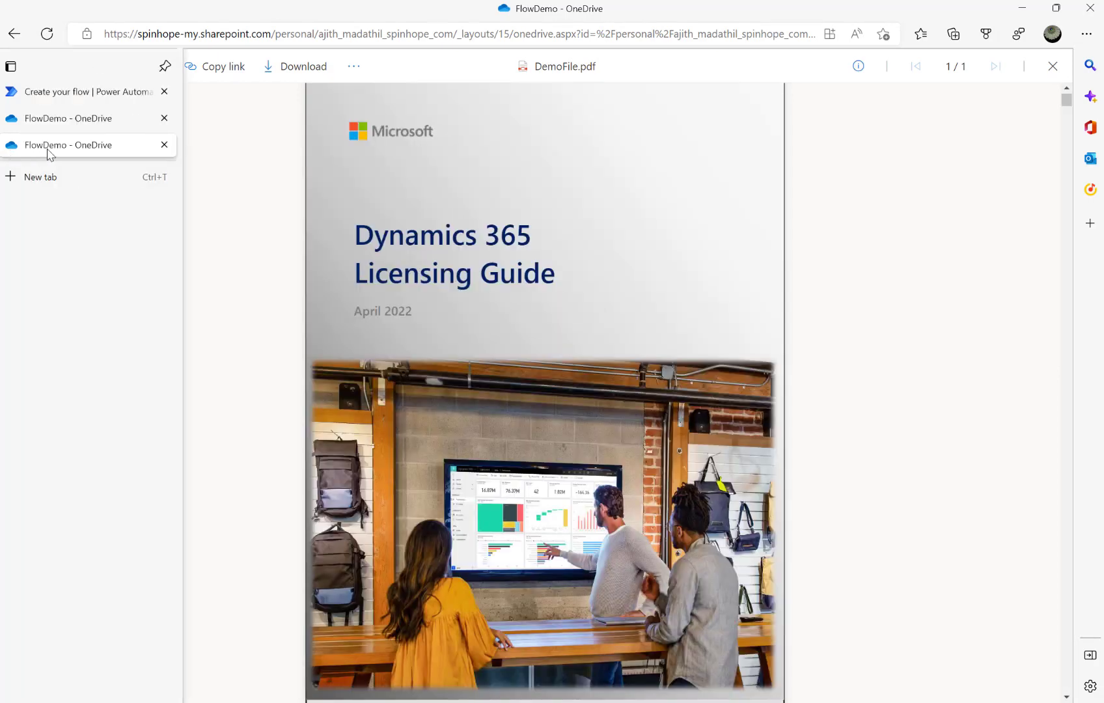
click(164, 145)
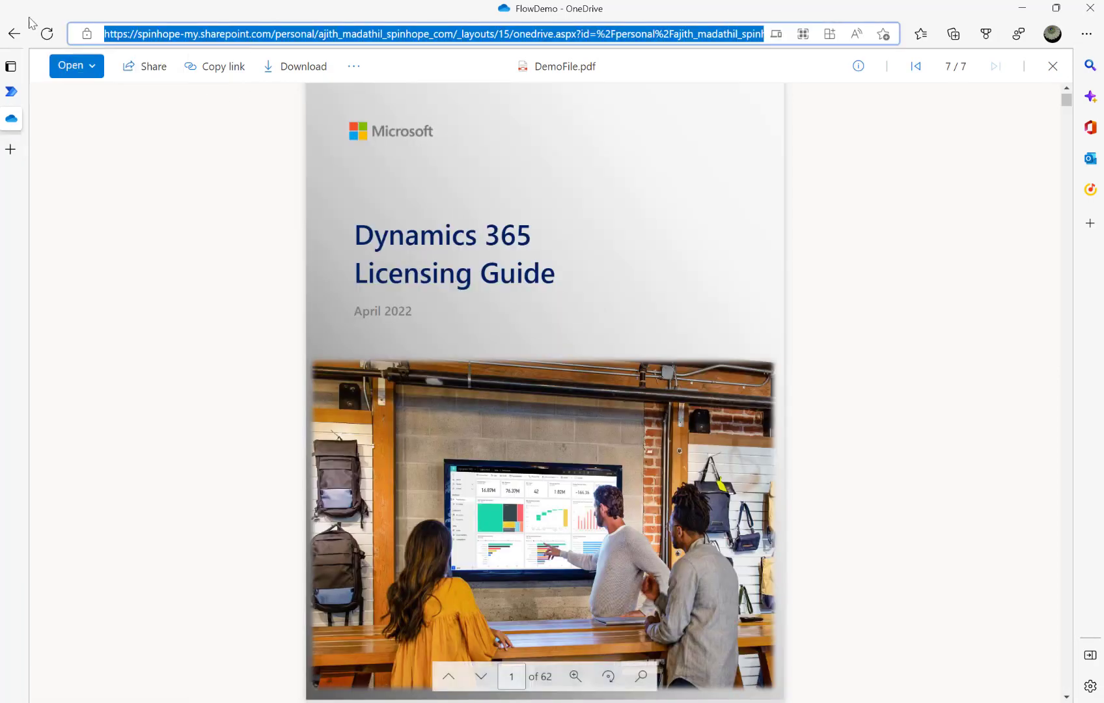
click(14, 33)
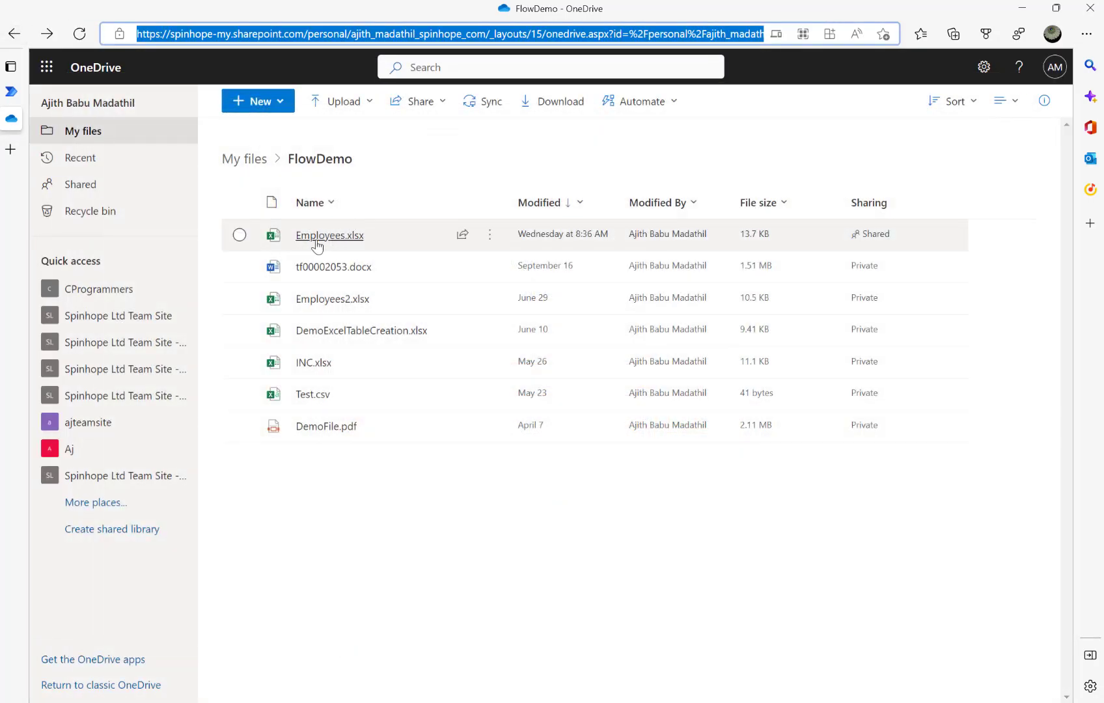
Replace DemoFile.pdf with Employees.xlsx in the second link.
key(alt+Tab)
click(617, 280)
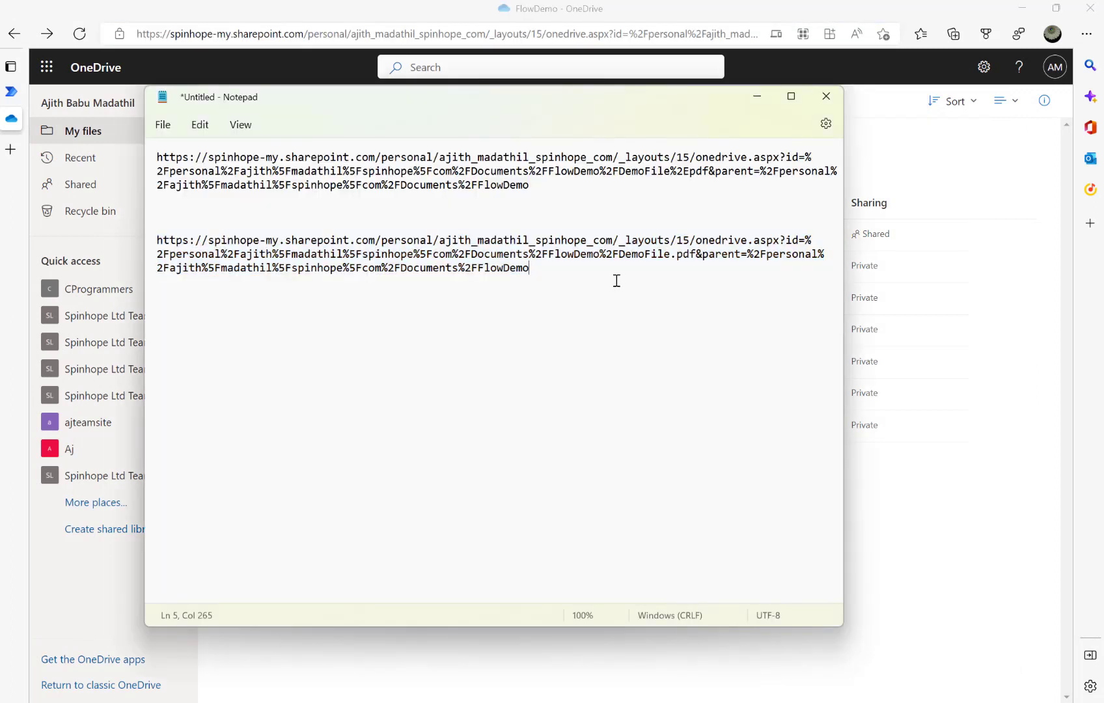
click(620, 255)
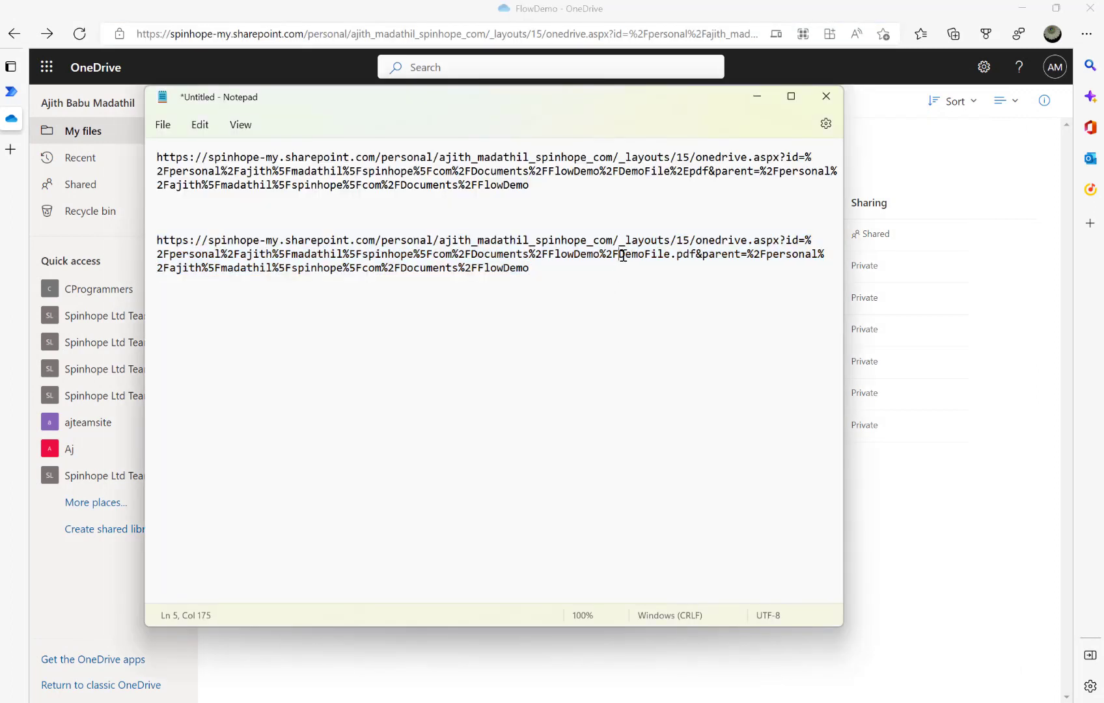
shift+click(695, 254)
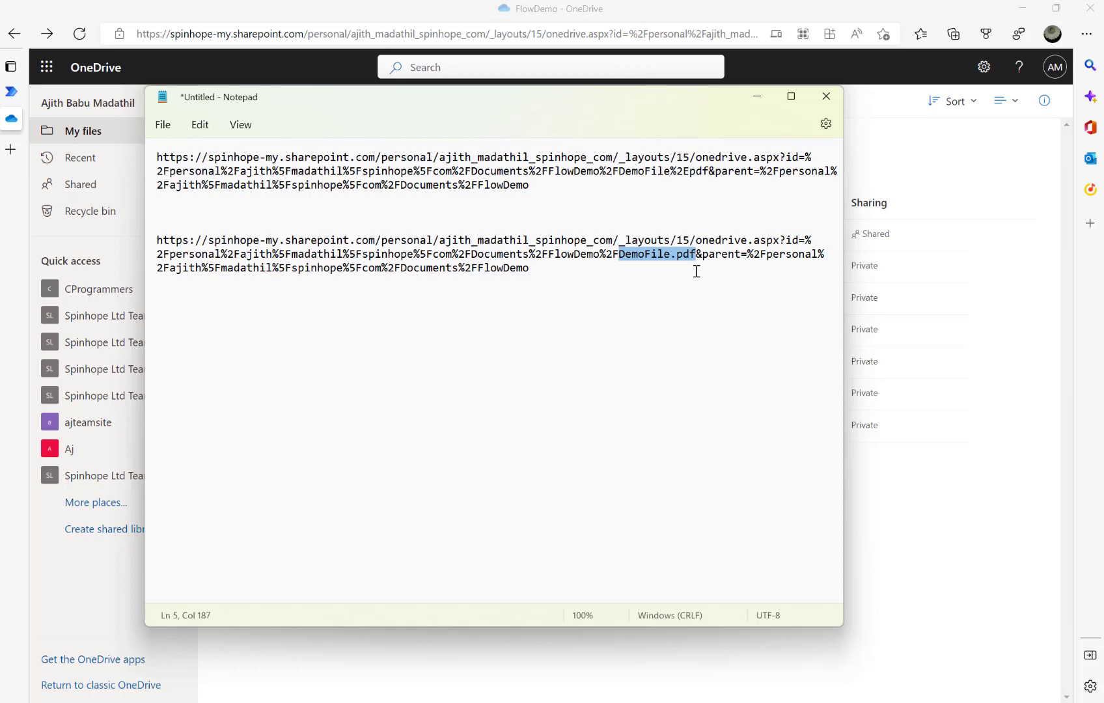
text(Employees.)
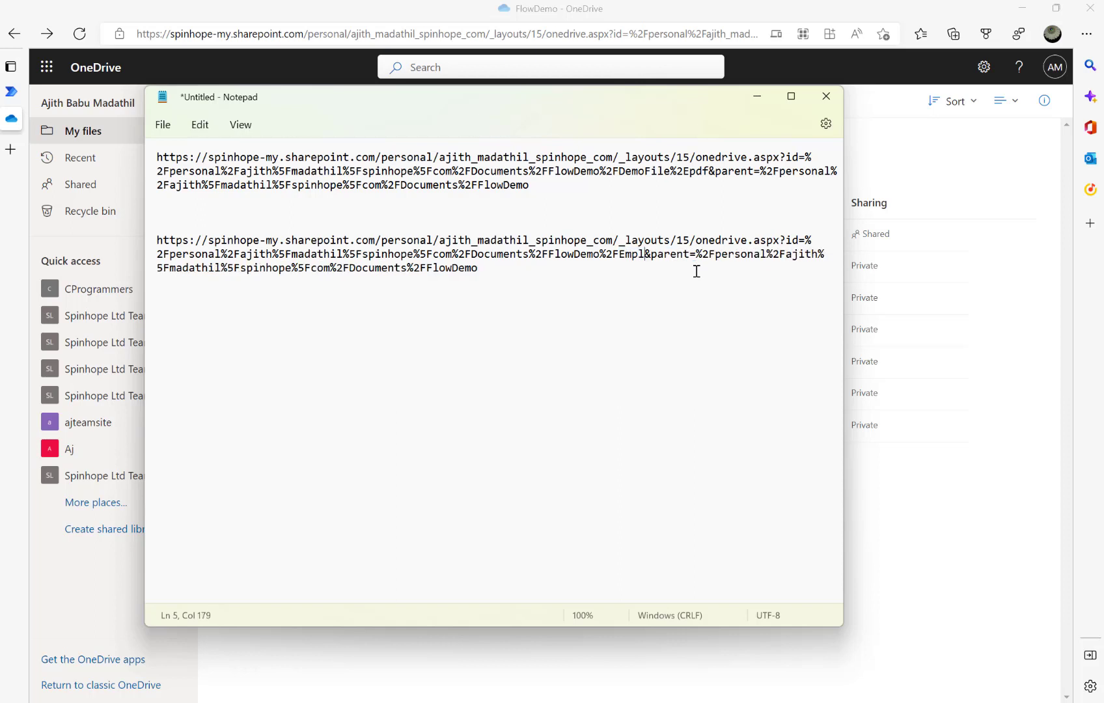
text(xlsx)
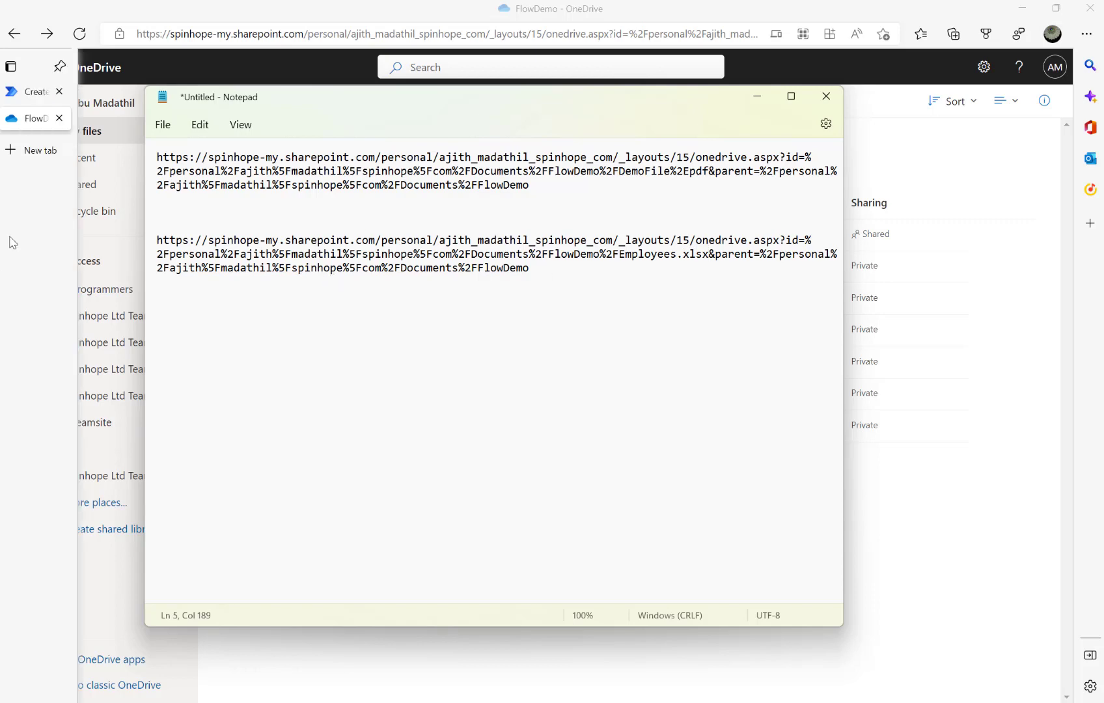
Copy the edited Employees.xlsx link and open it in a new browser tab.
click(12, 239)
key(alt+Tab)
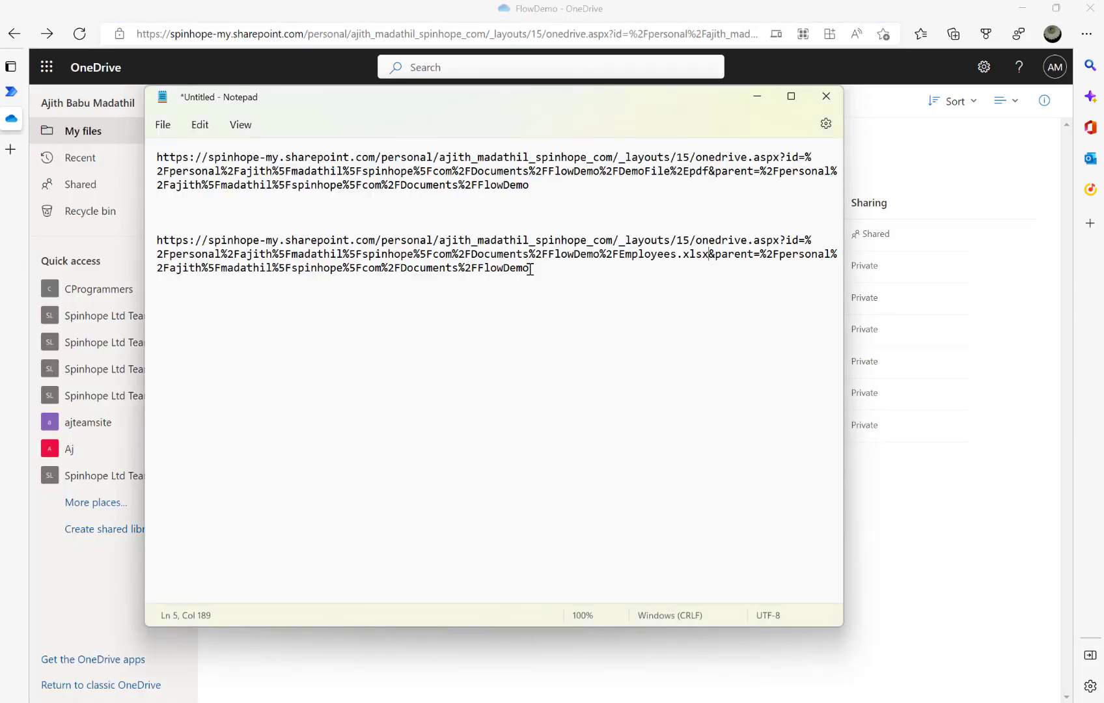
drag(531, 268, 95, 244)
key(ctrl+c)
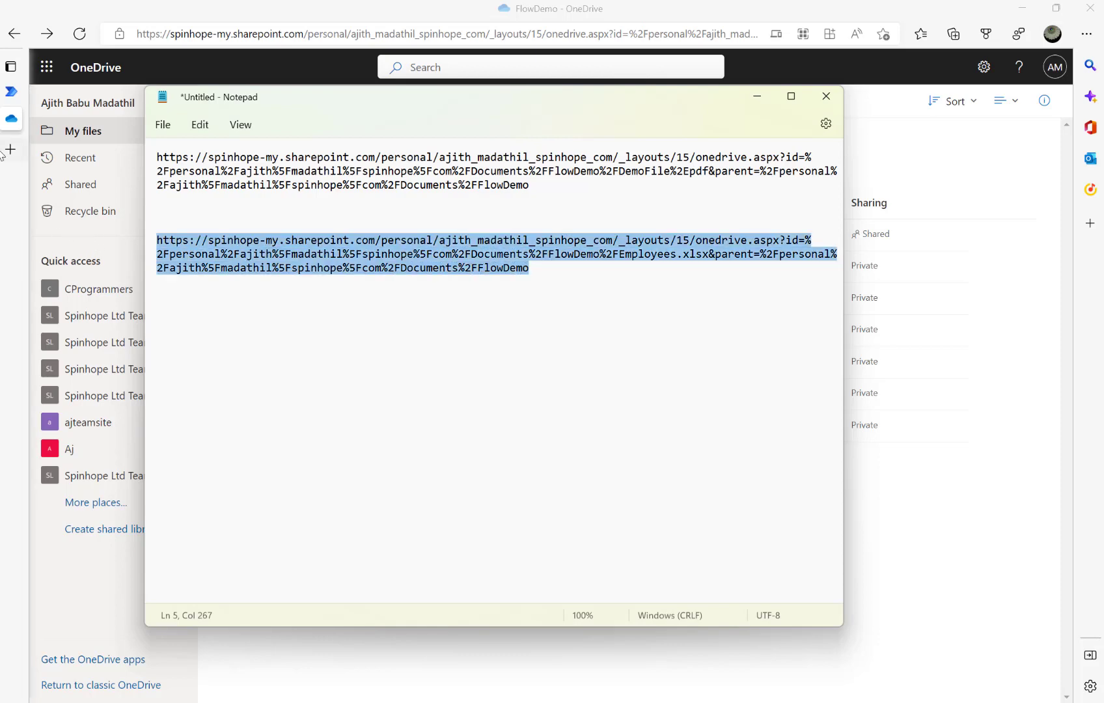
click(23, 149)
key(ctrl+v)
key(Return)
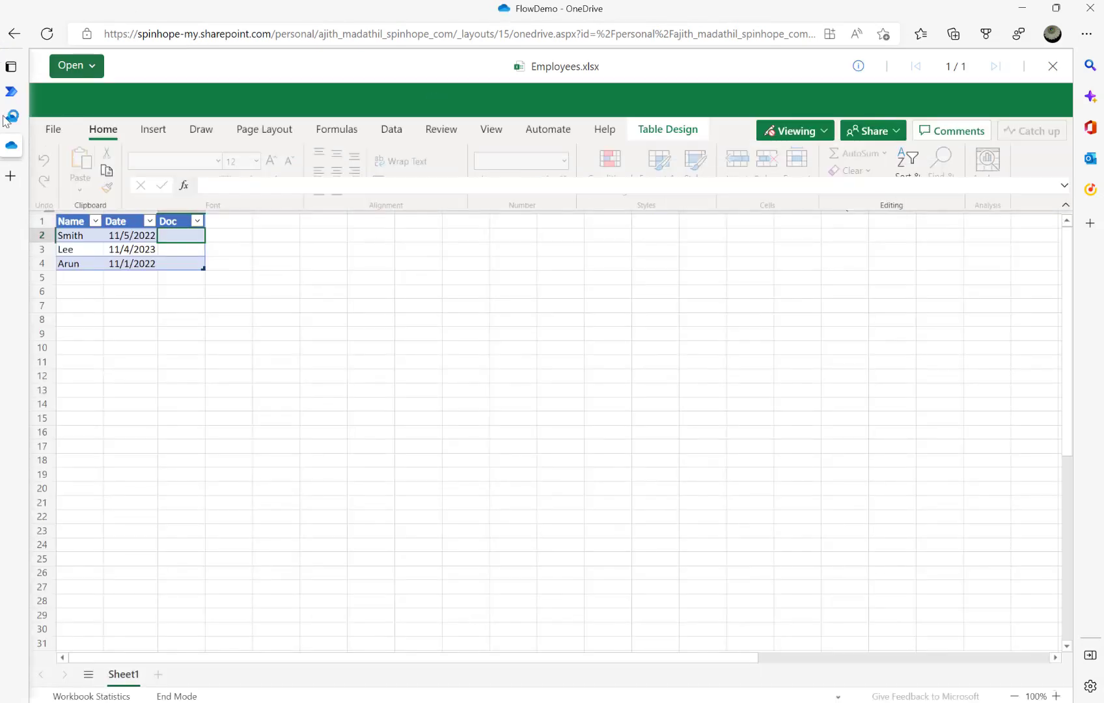
Close the Employees.xlsx tab, return to the FlowDemo file list, and switch back to Notepad.
mouse_move(124, 149)
click(165, 145)
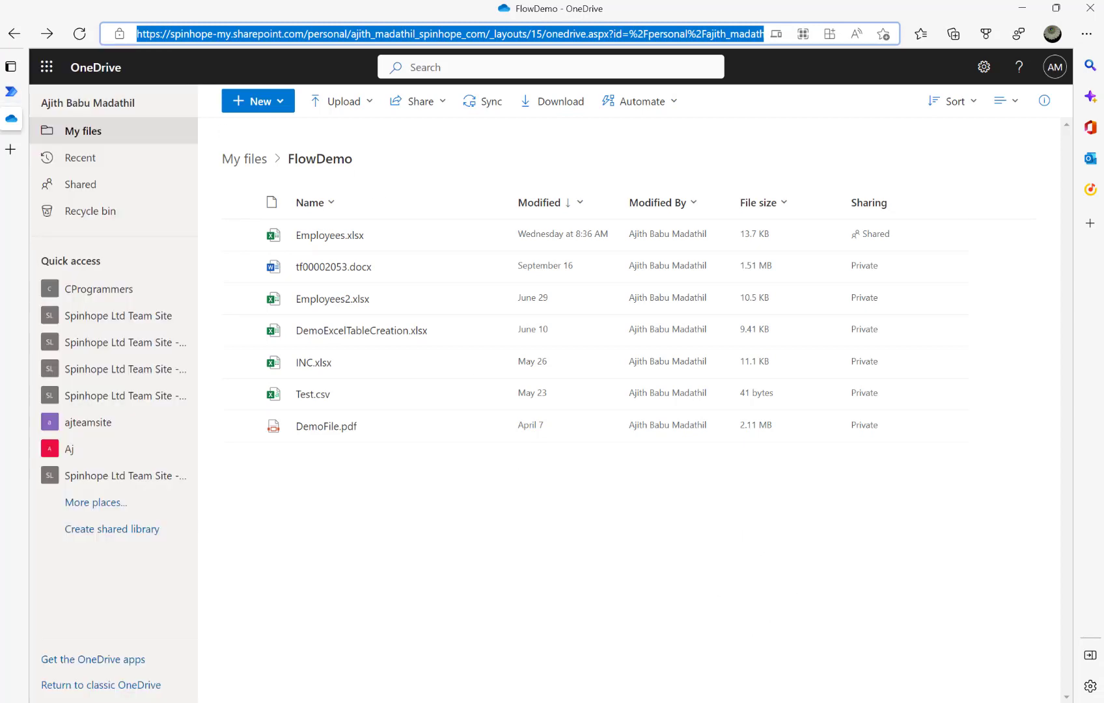
click(528, 505)
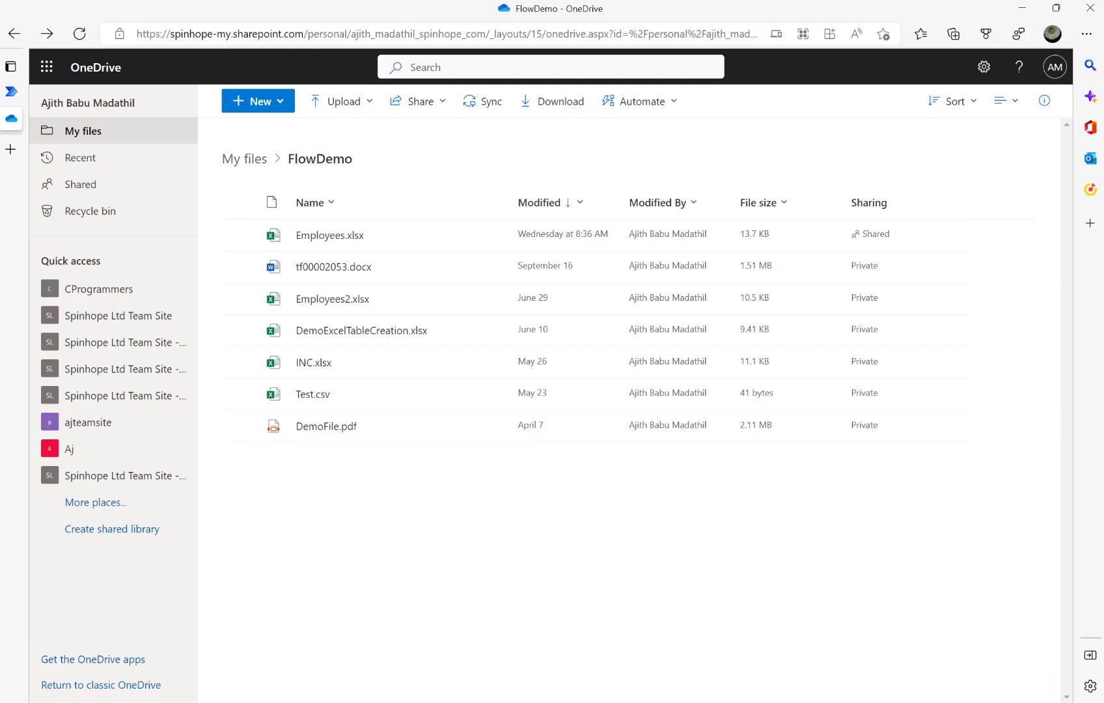
key(alt+Tab)
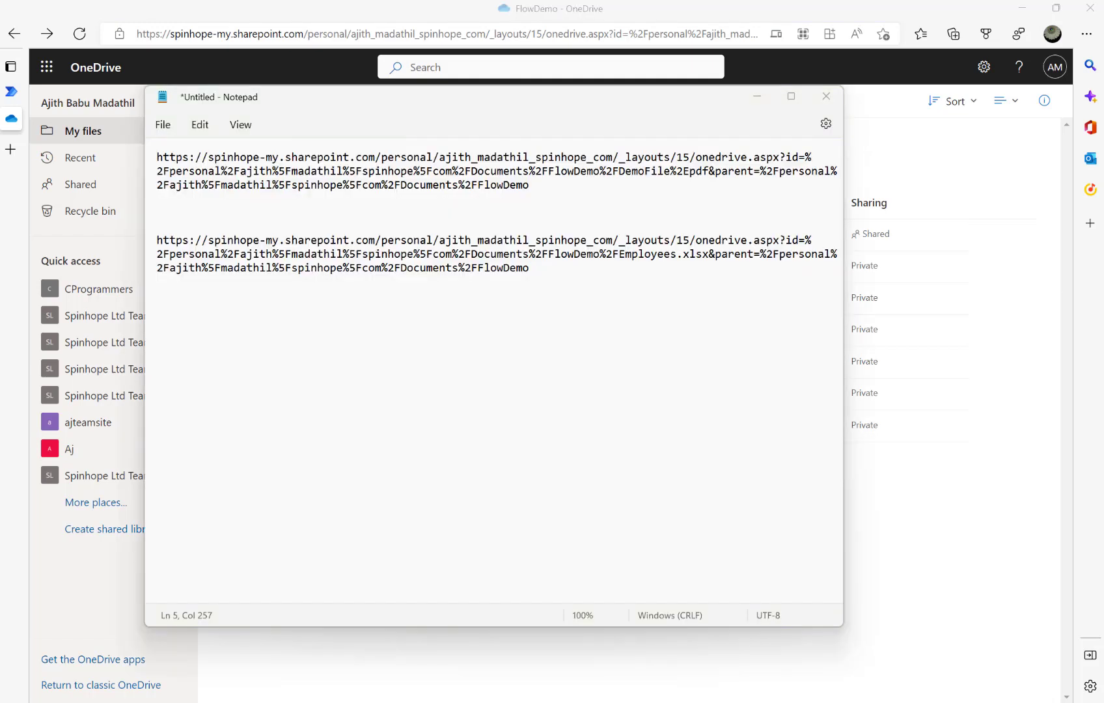
Replace Employees.xlsx in the second link with {} and copy the whole link.
click(618, 254)
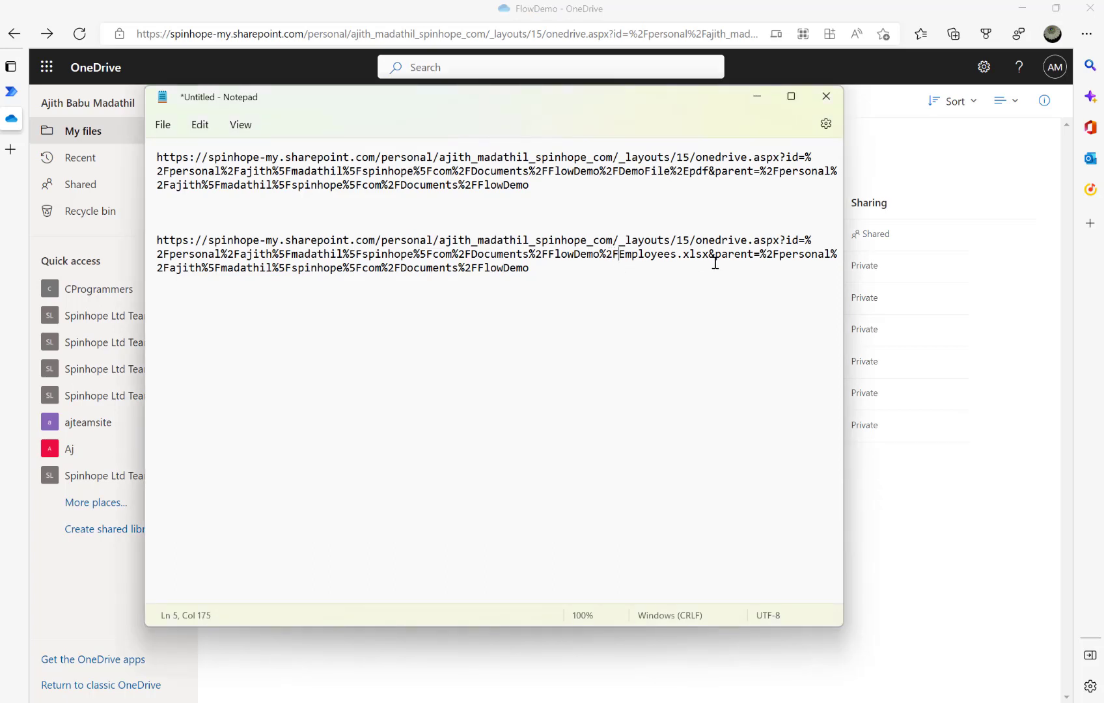
text({)
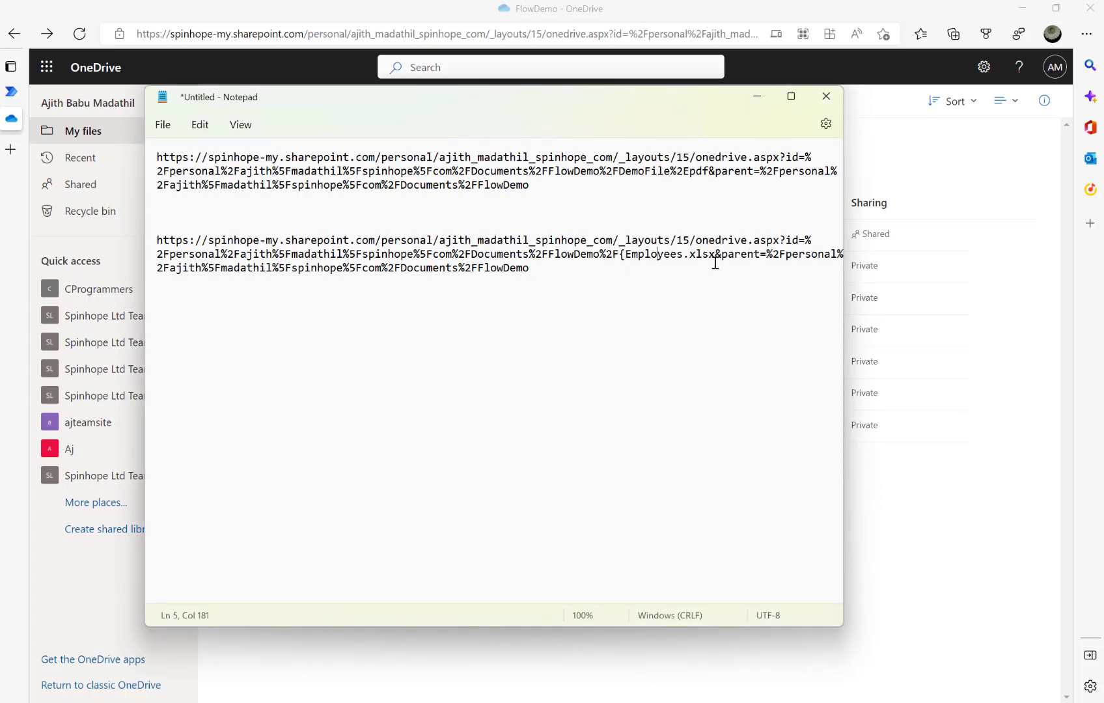
text(})
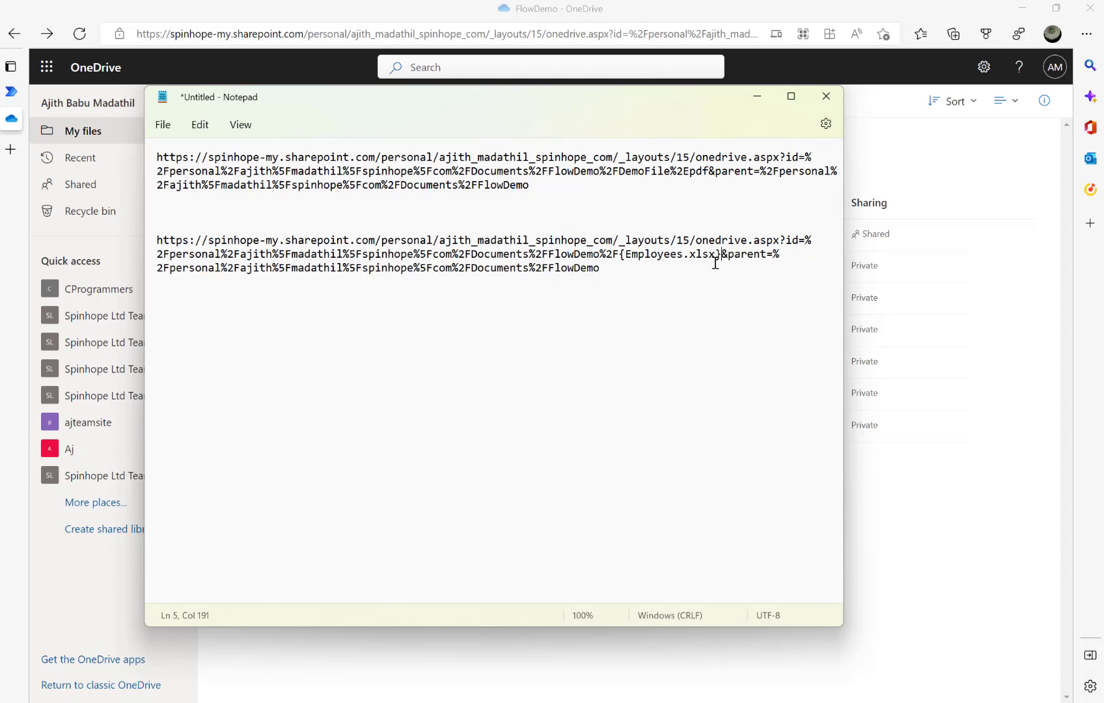
key(BackSpace)
key(BackSpace)
key(BackSpace)
key(BackSpace)
key(BackSpace)
key(BackSpace)
key(BackSpace)
key(BackSpace)
key(BackSpace)
key(BackSpace)
key(BackSpace)
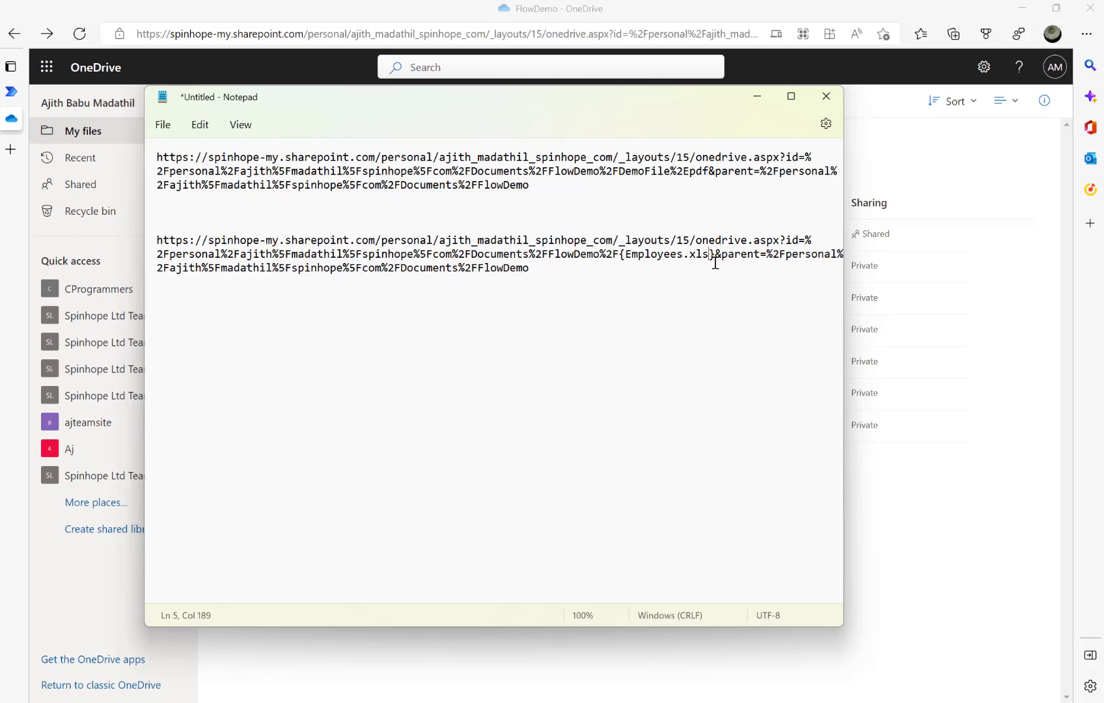
key(BackSpace)
key(BackSpace)
key(BackSpace)
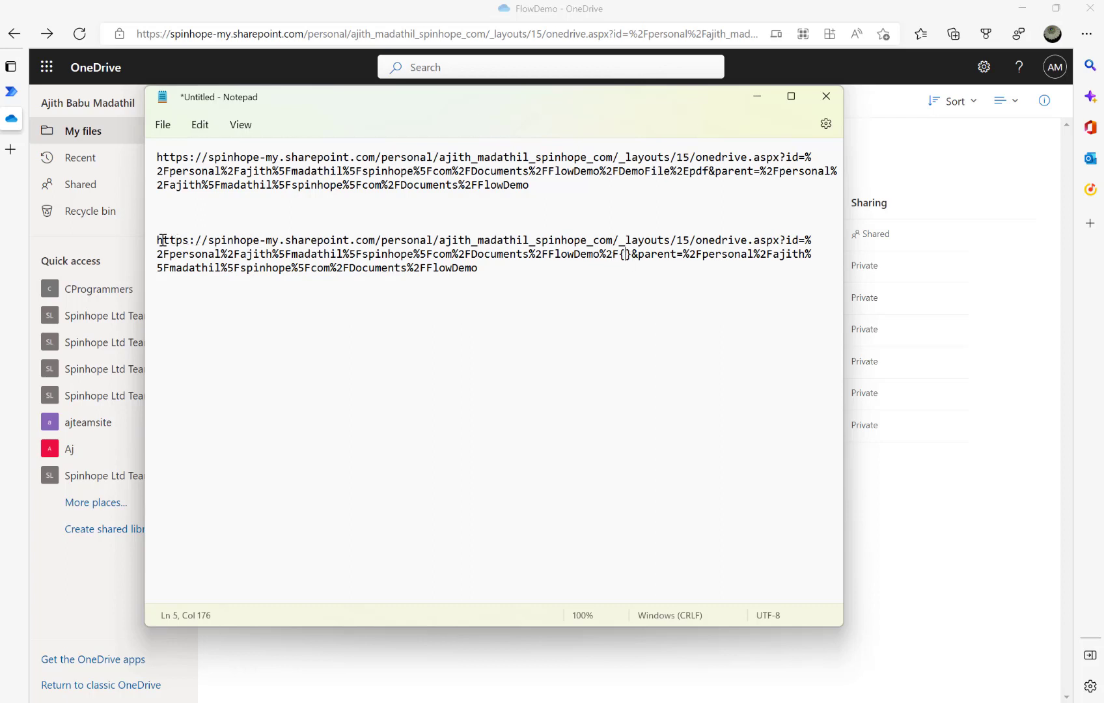
drag(481, 271, 144, 244)
key(ctrl+c)
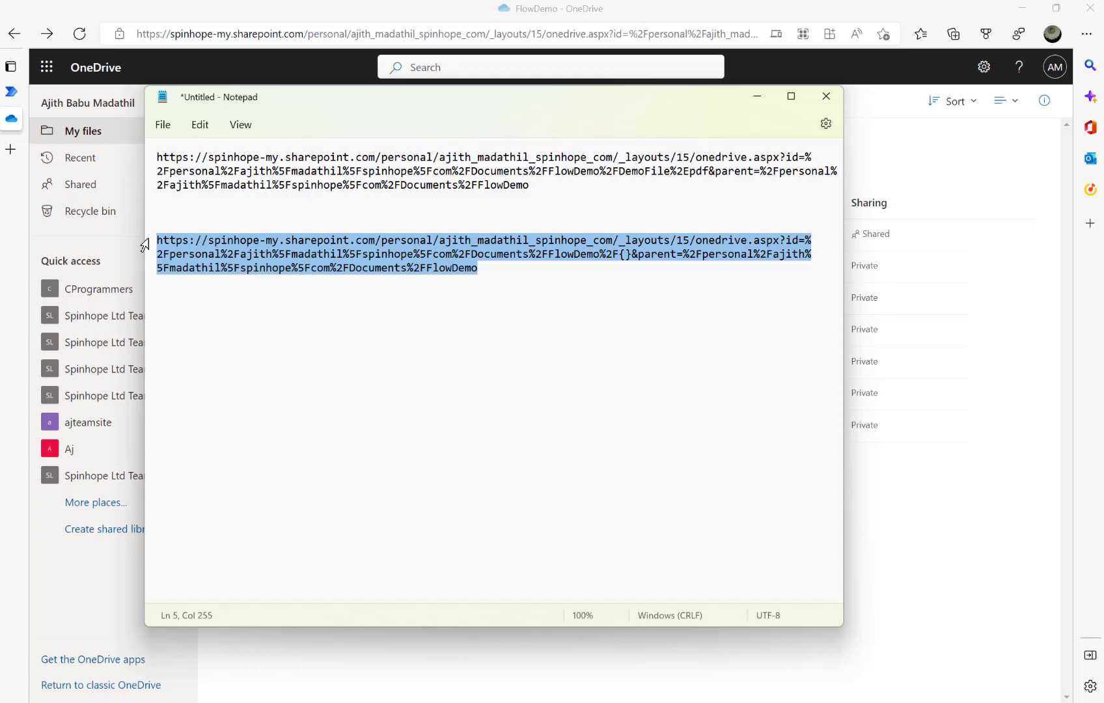
click(11, 92)
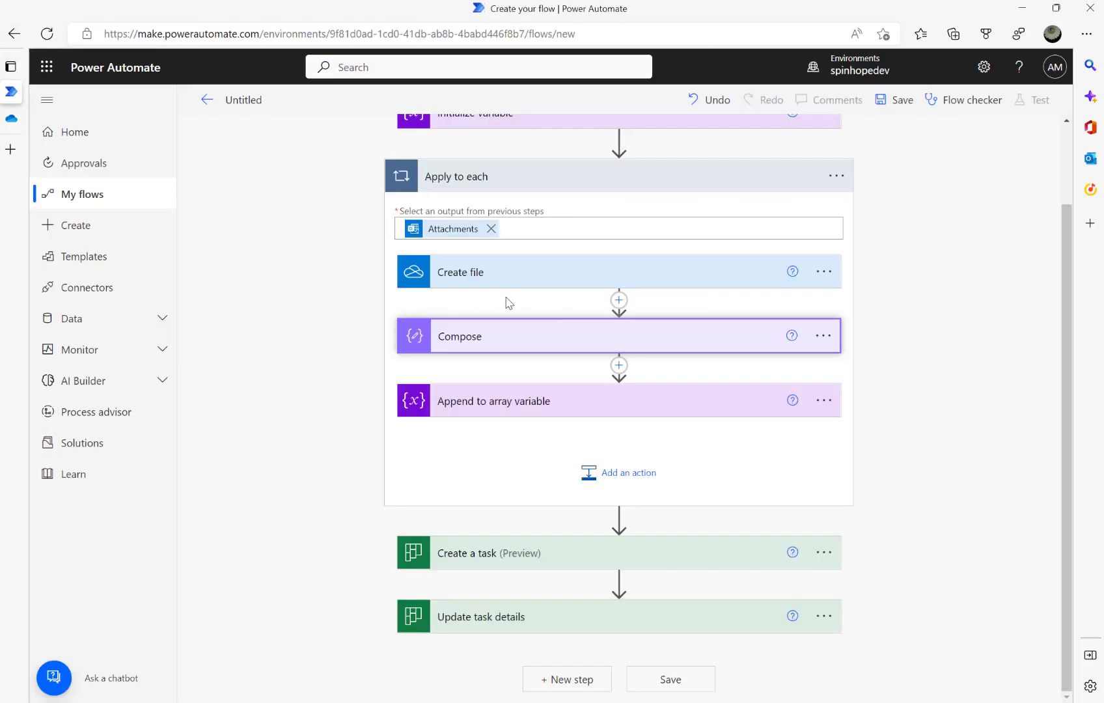
Add a Compose action after Create file and paste the {} placeholder OneDrive link as its Inputs.
click(535, 409)
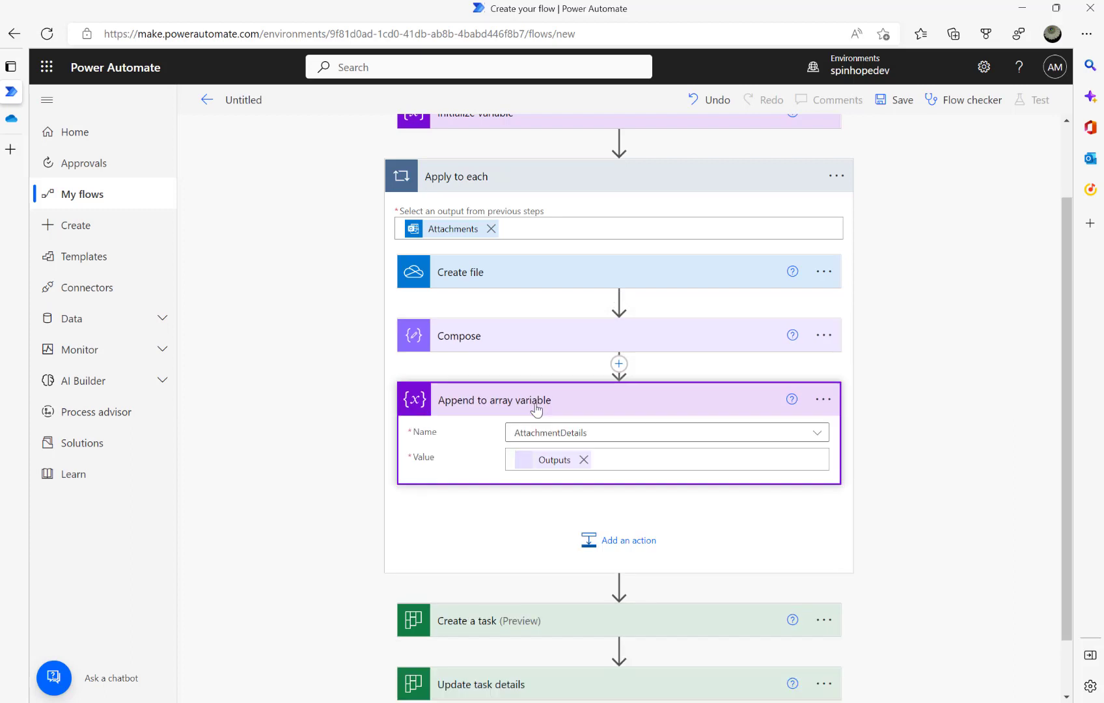
click(501, 348)
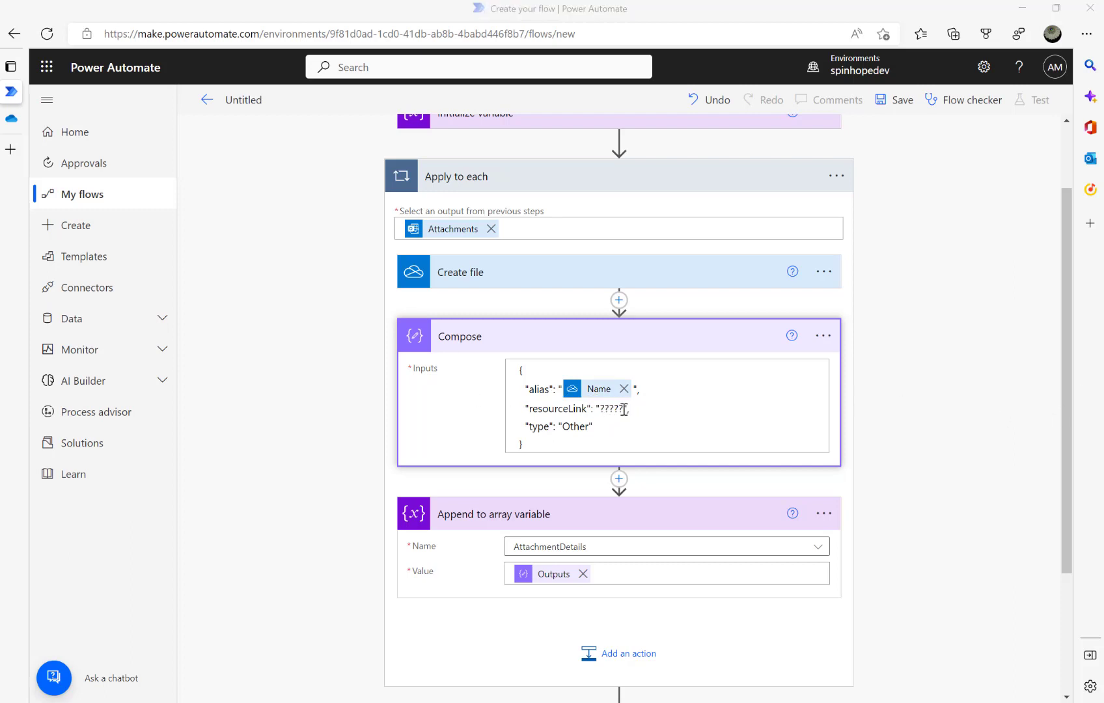
click(619, 301)
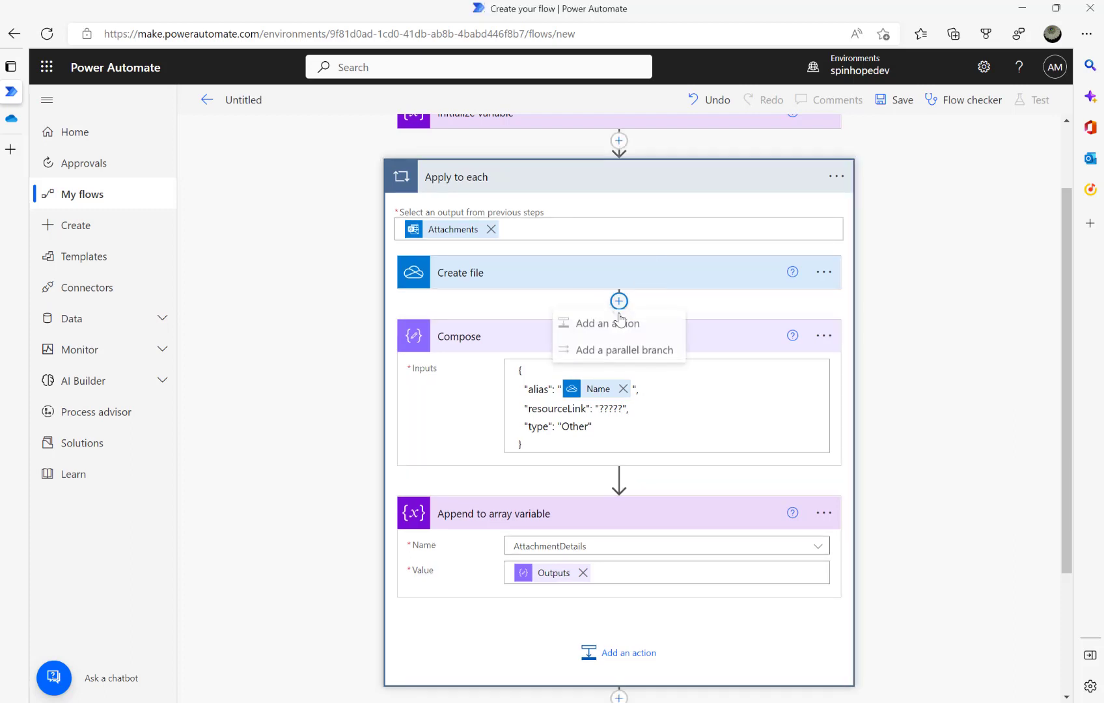
click(620, 320)
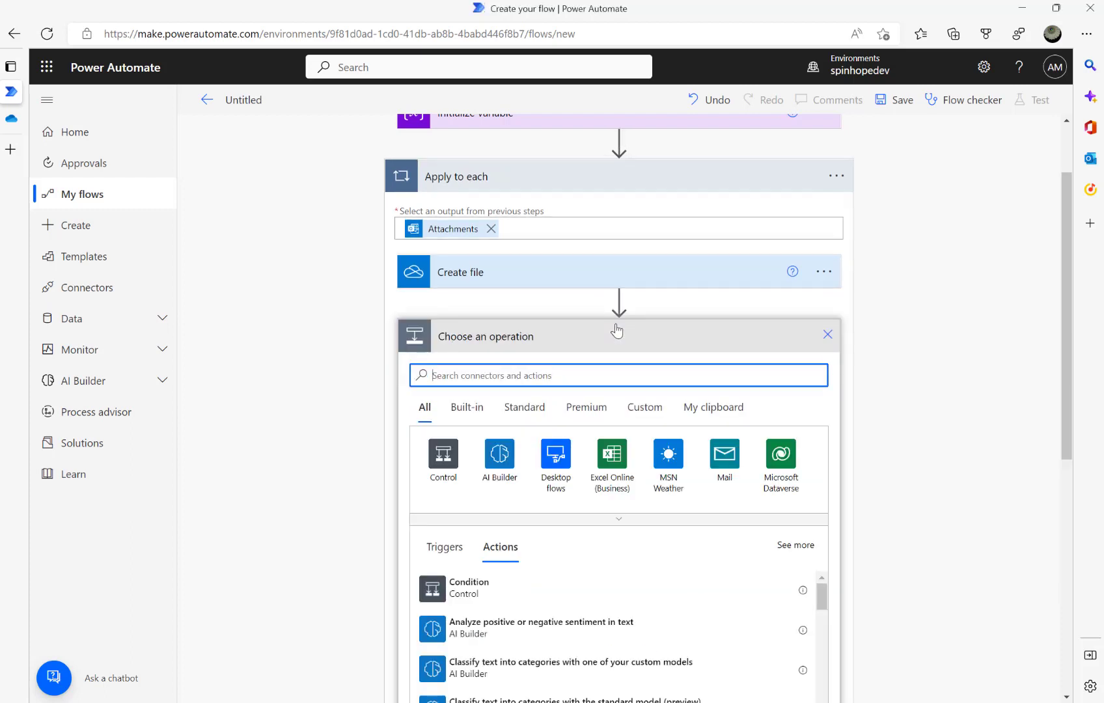
text(compose)
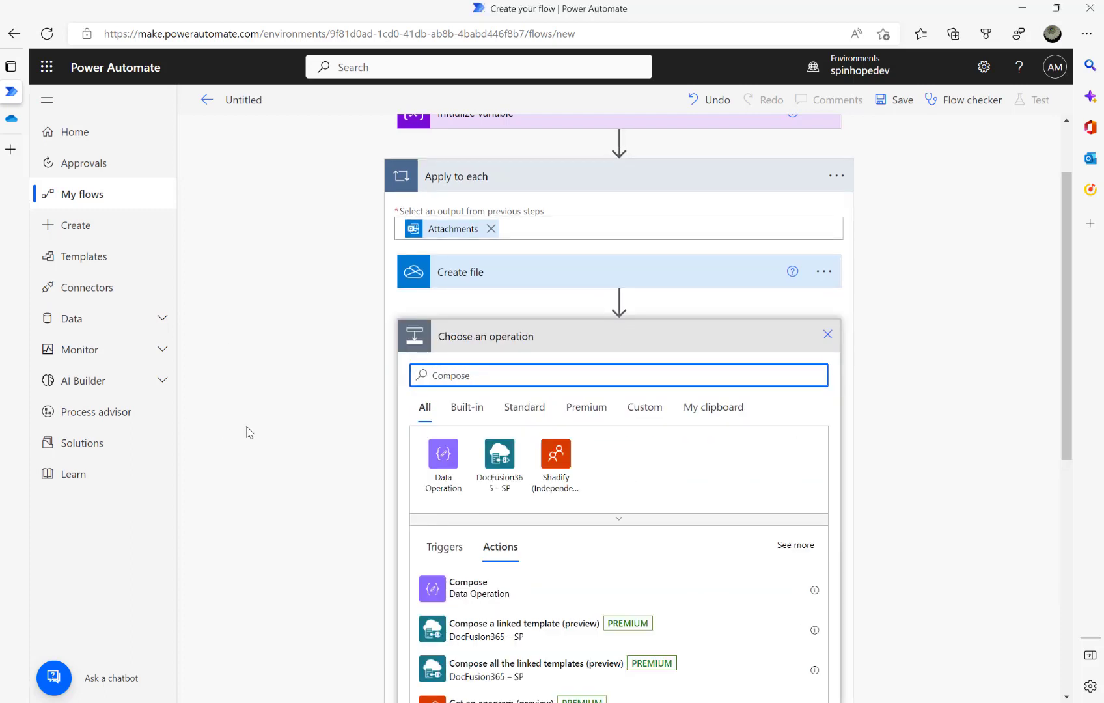
click(462, 591)
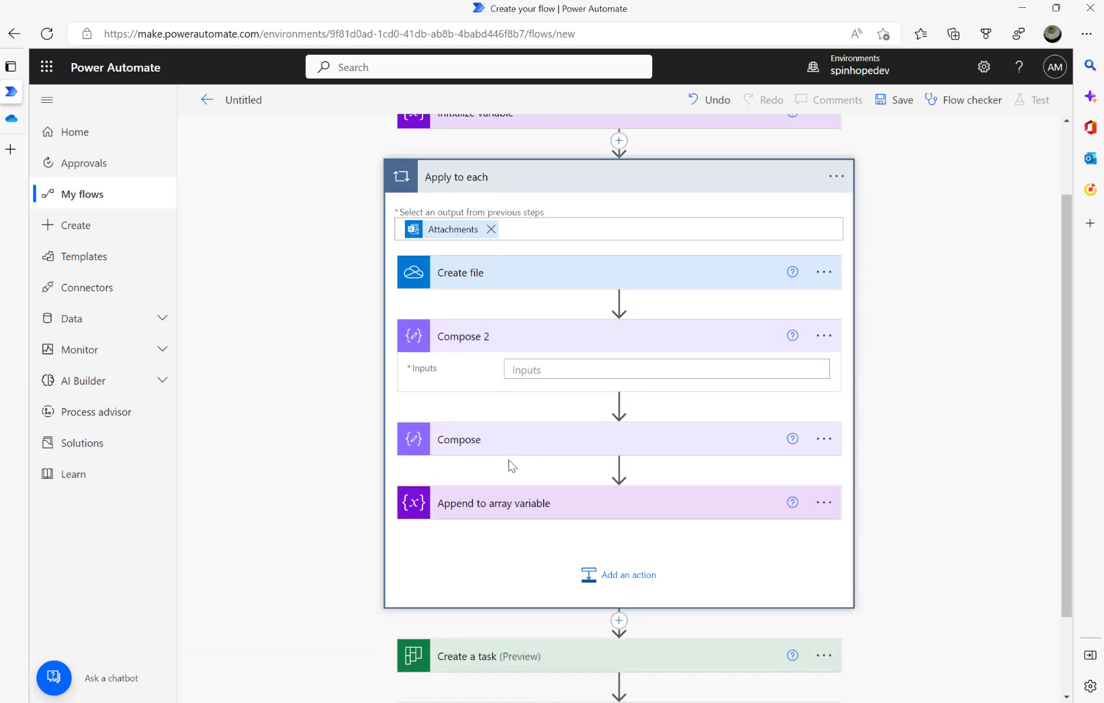
click(542, 367)
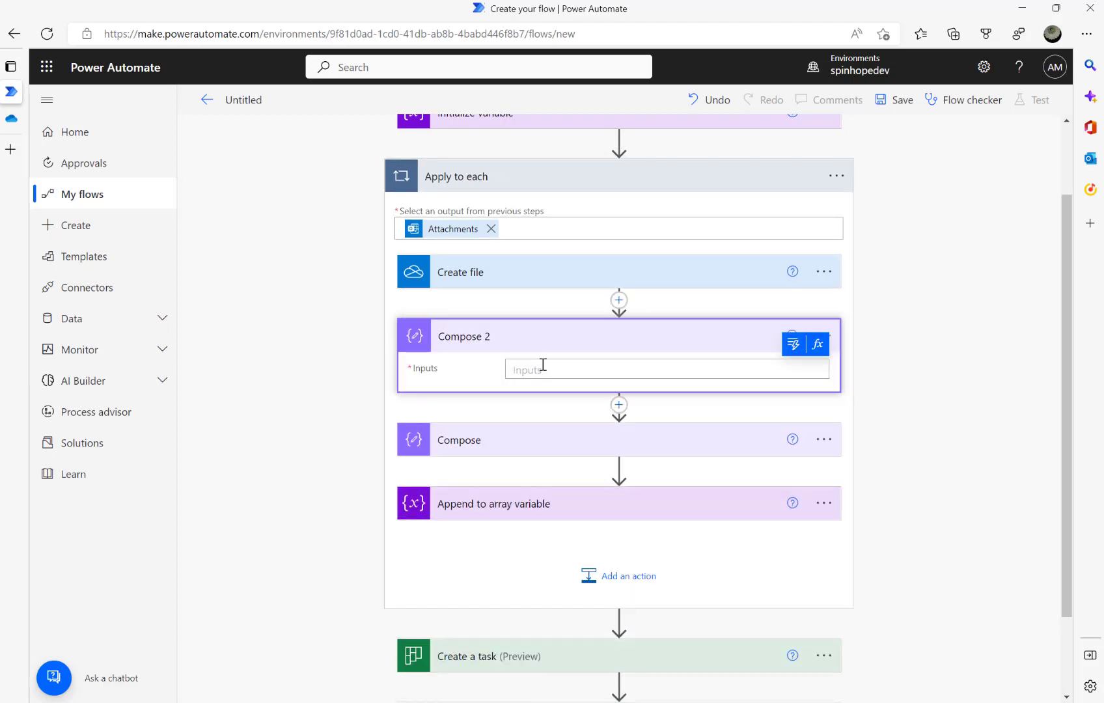
key(ctrl+v)
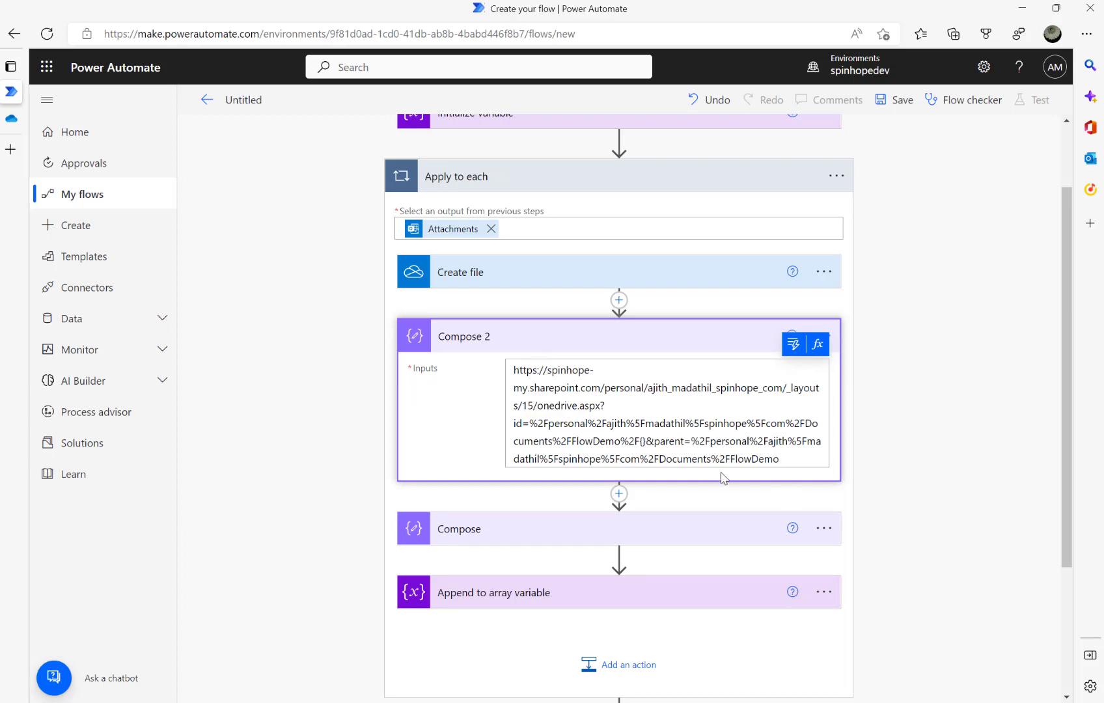
click(647, 442)
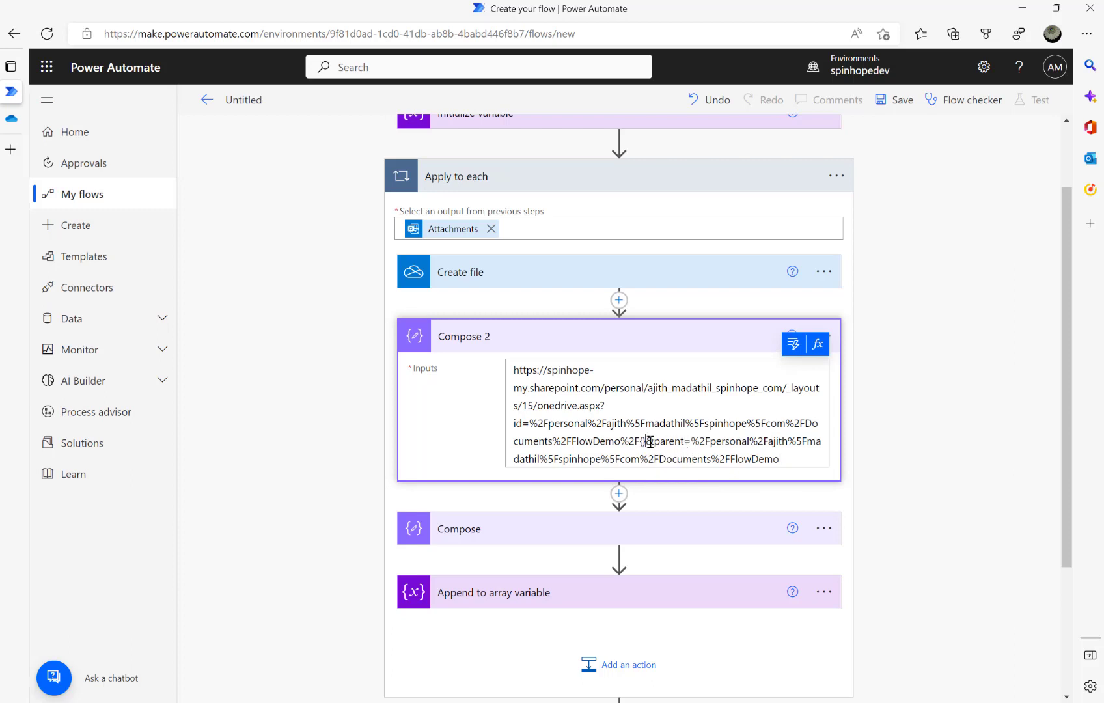
click(619, 493)
click(610, 518)
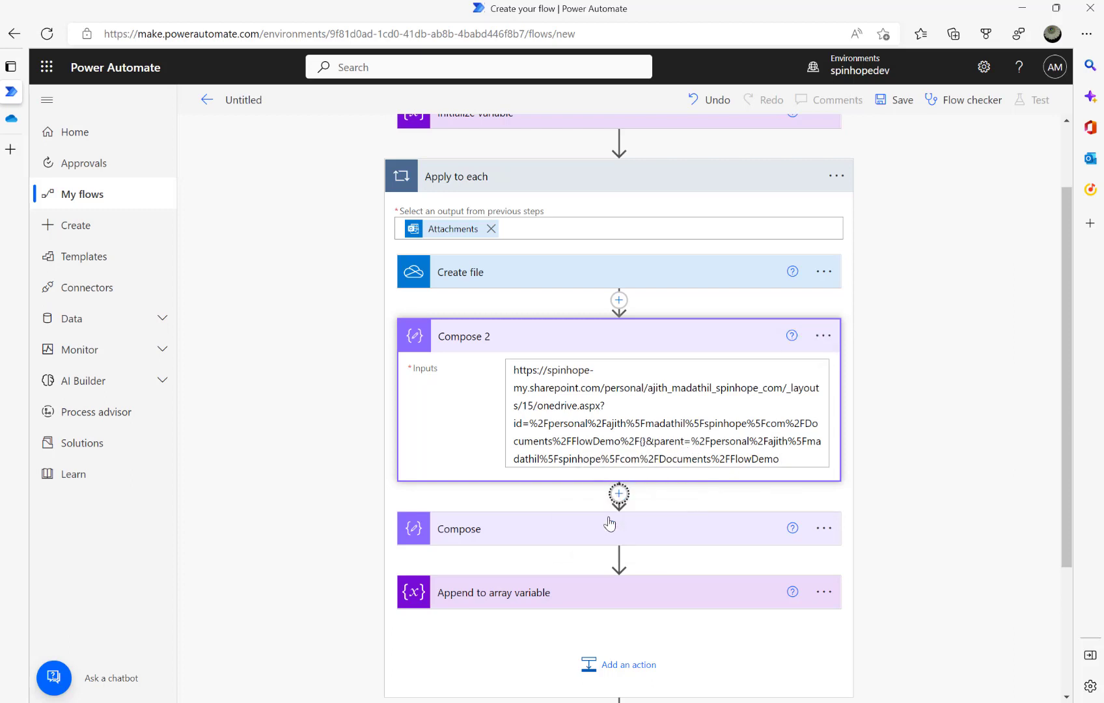
Add a Compose 3 data operation below Compose 2.
text(Compose)
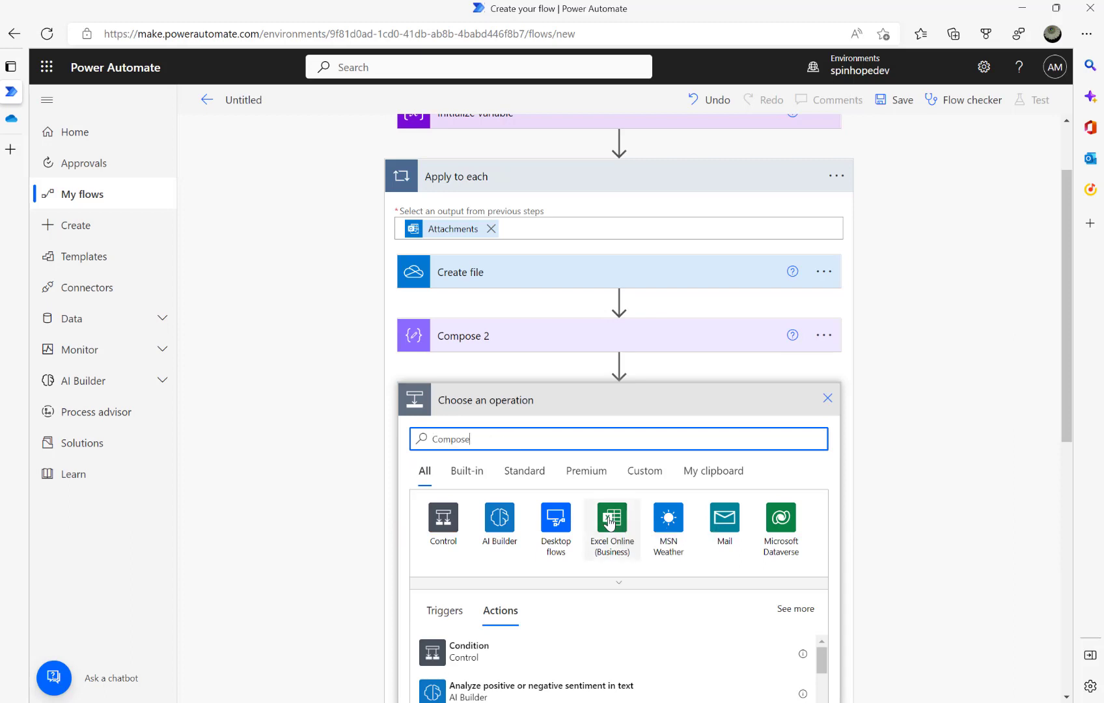
click(448, 657)
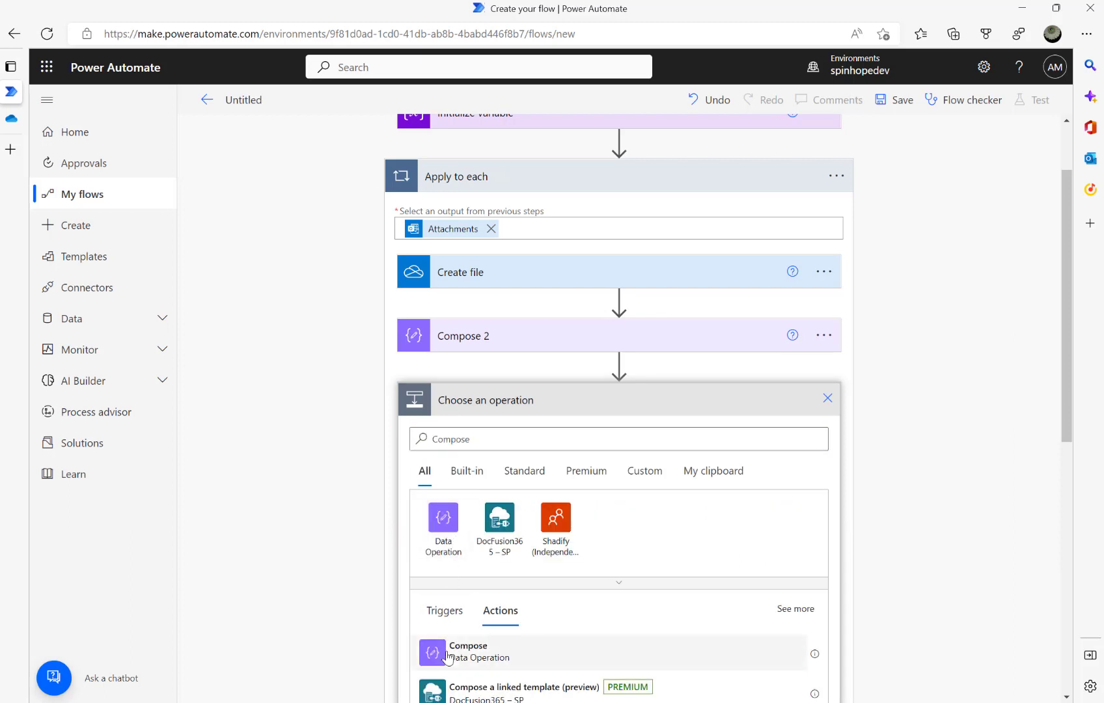
click(554, 430)
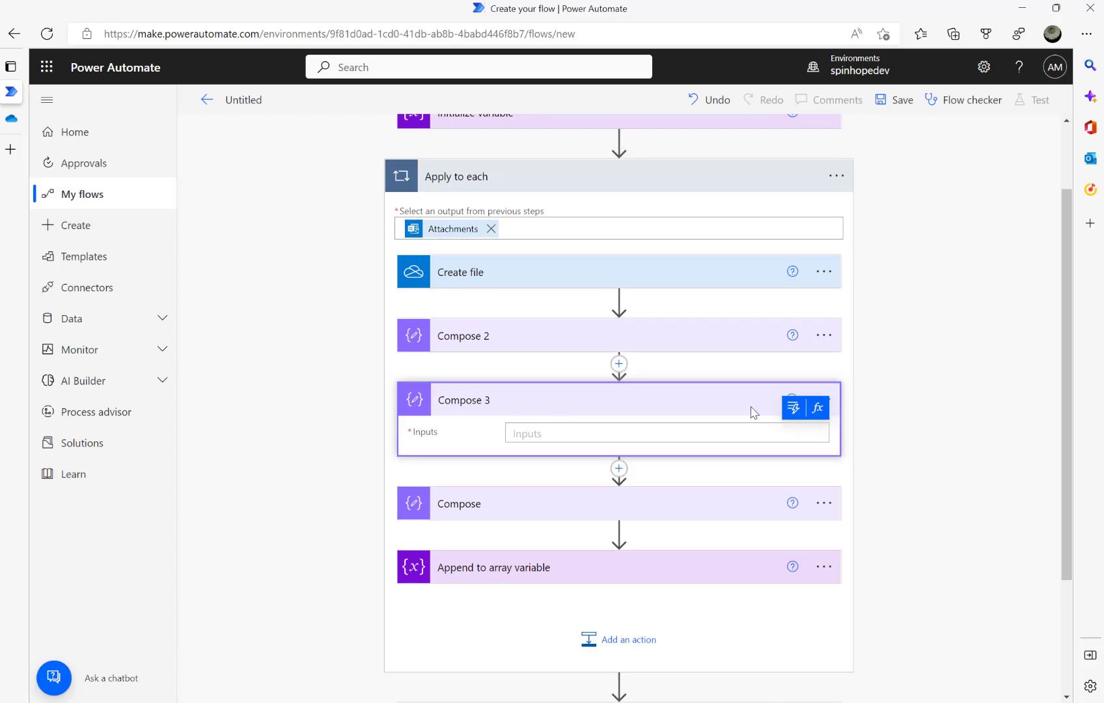
click(792, 408)
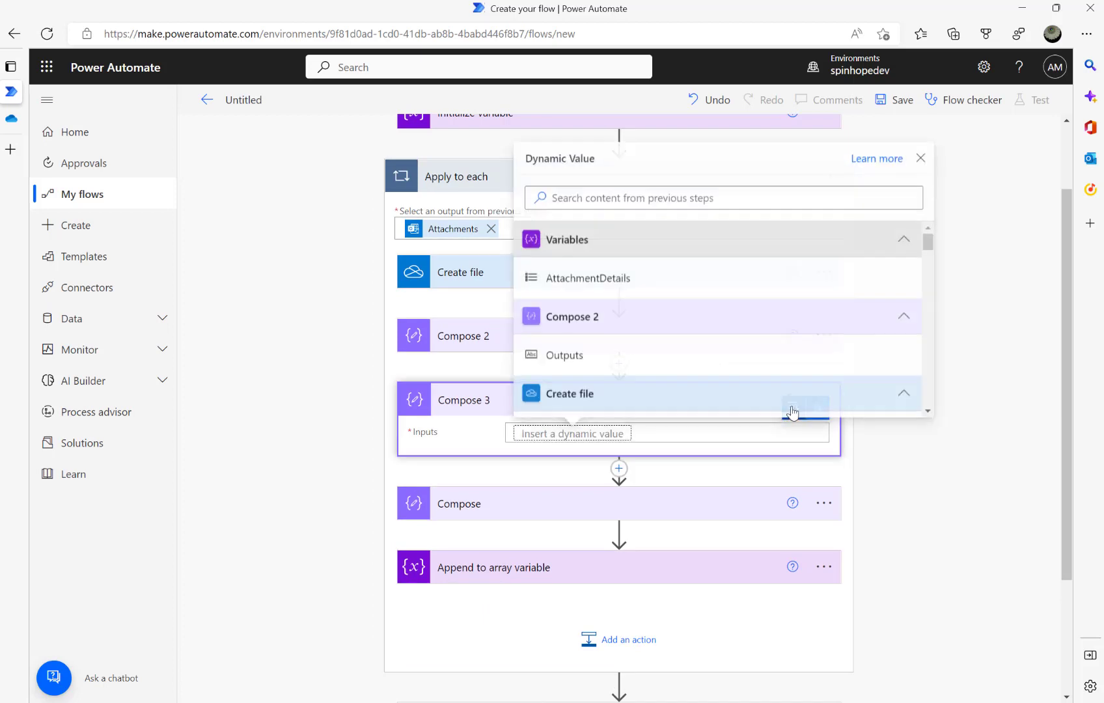
click(598, 194)
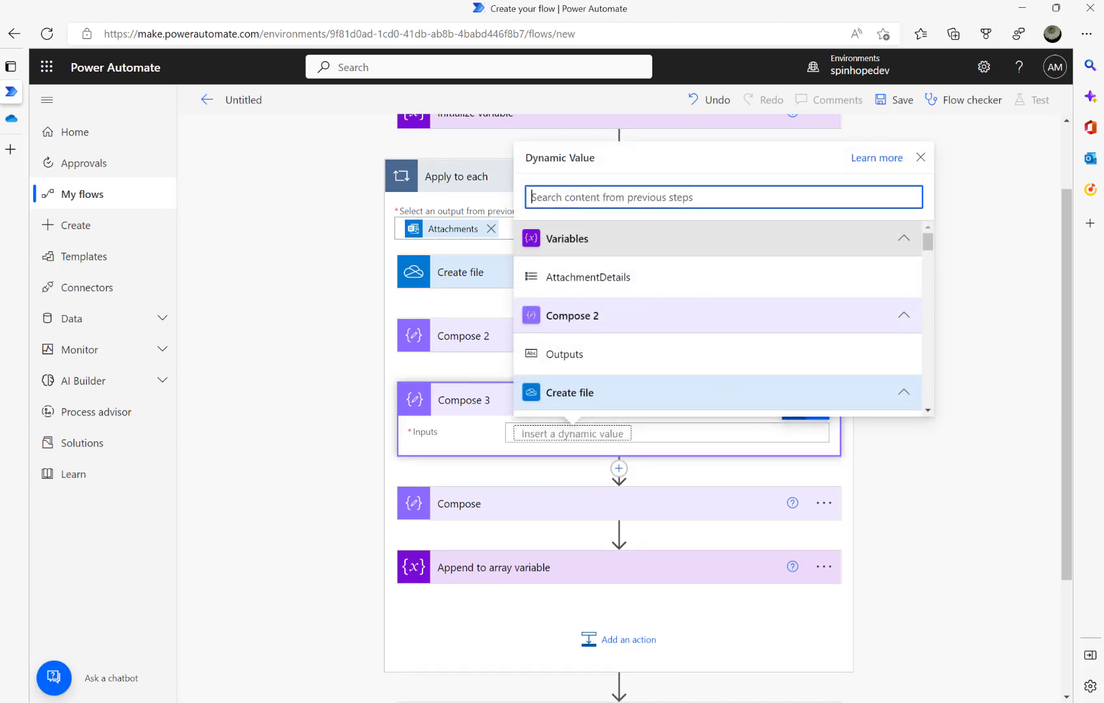
click(1036, 542)
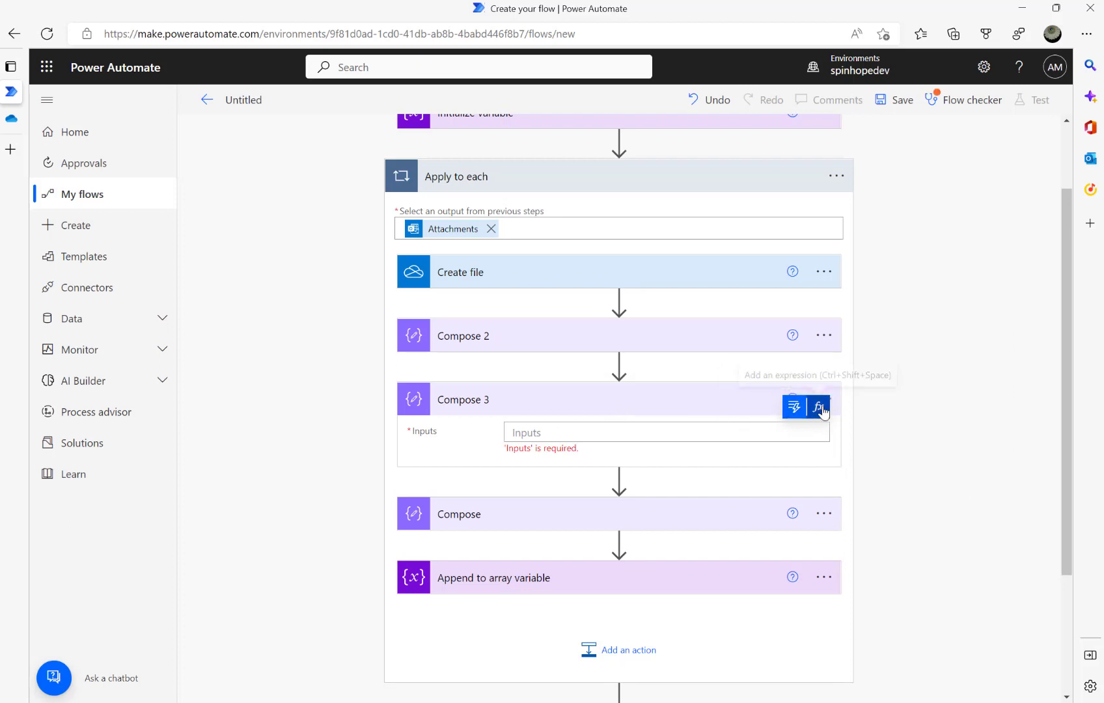
click(619, 435)
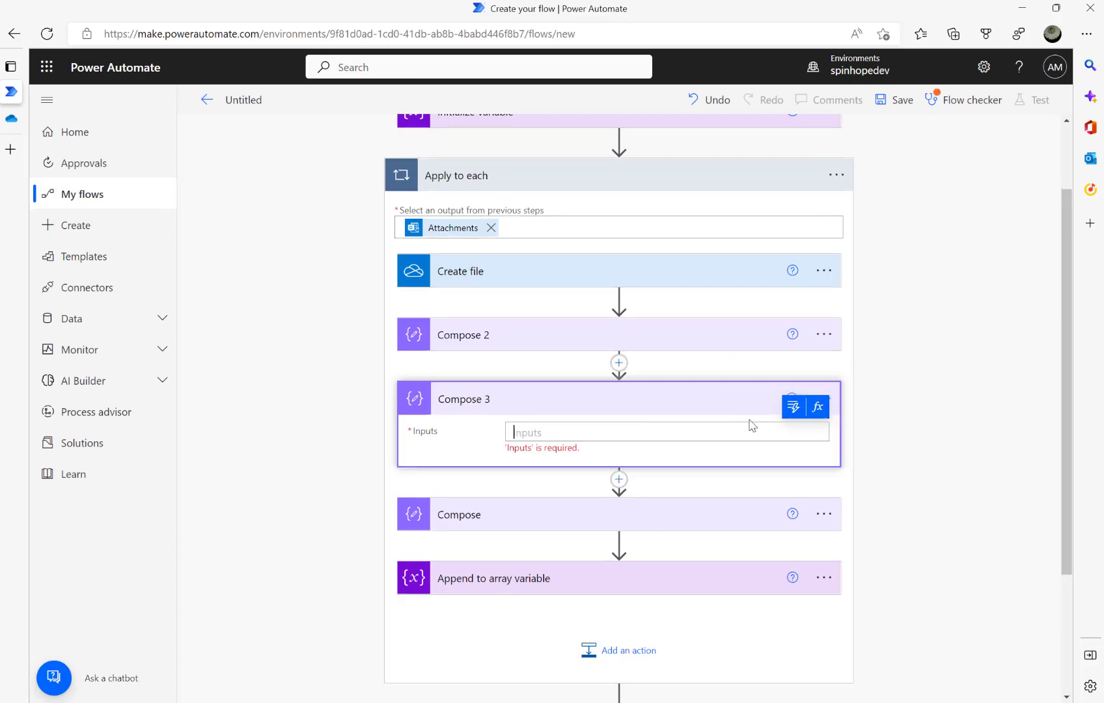
Set Compose 3's input to replace(outputs('Compose_2'),'{}',outputs('Create_file')?['body/Name']).
click(816, 409)
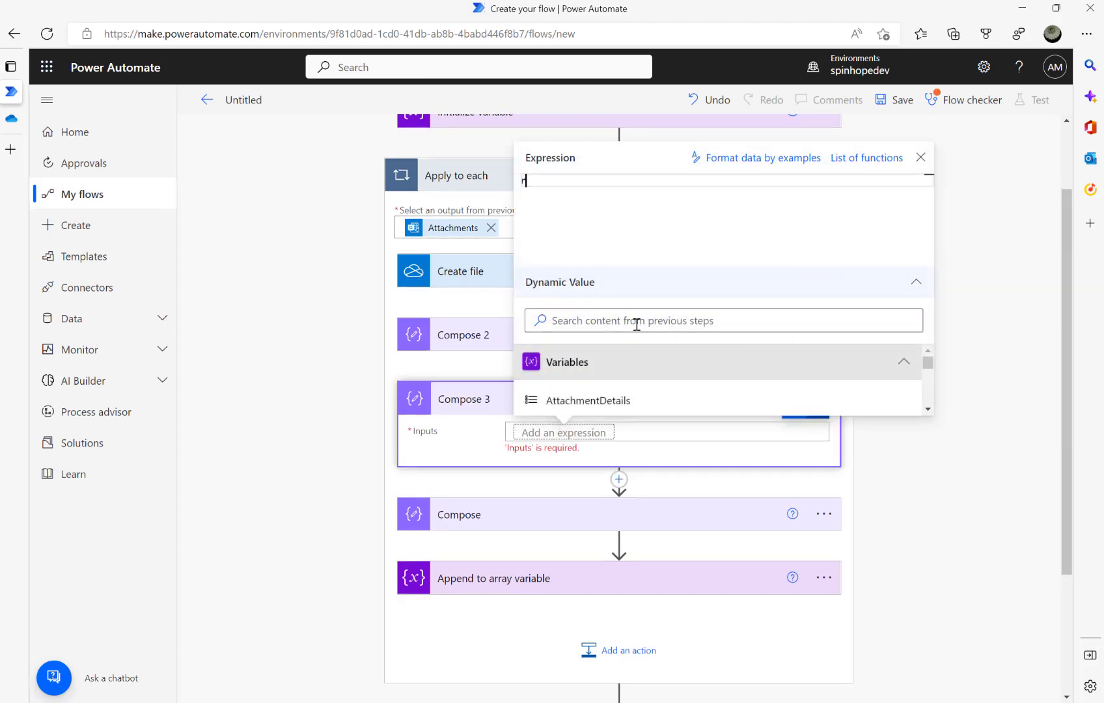
text(repl)
key(Tab)
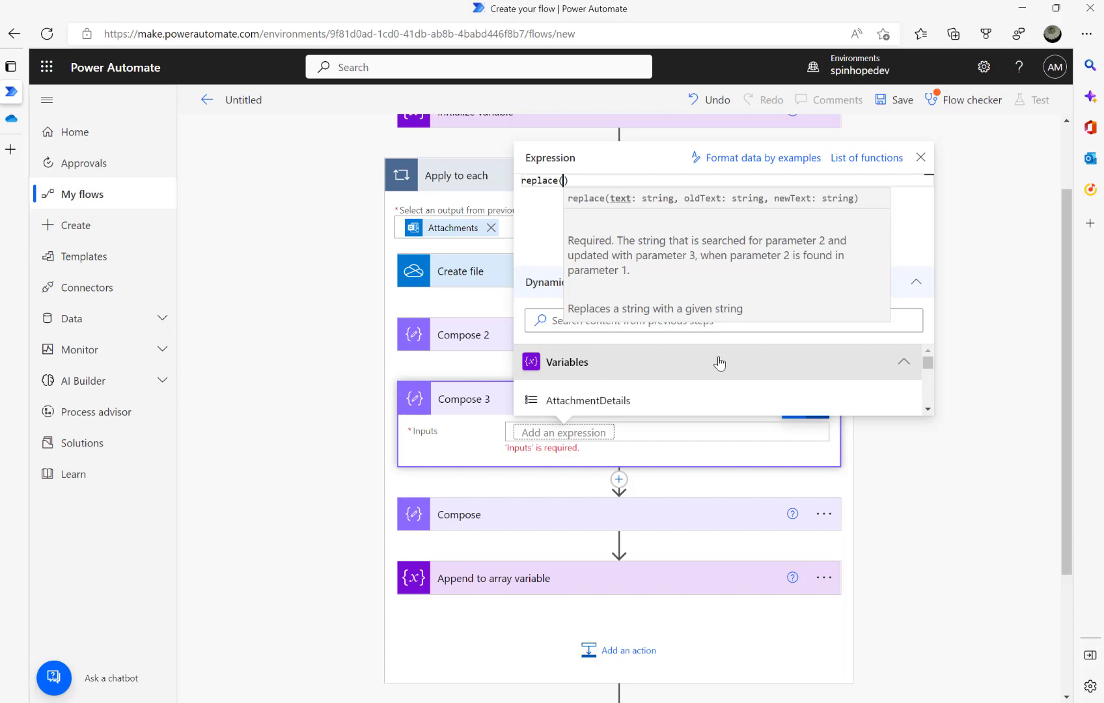
scroll(715, 363, down, 2)
scroll(714, 363, down, 2)
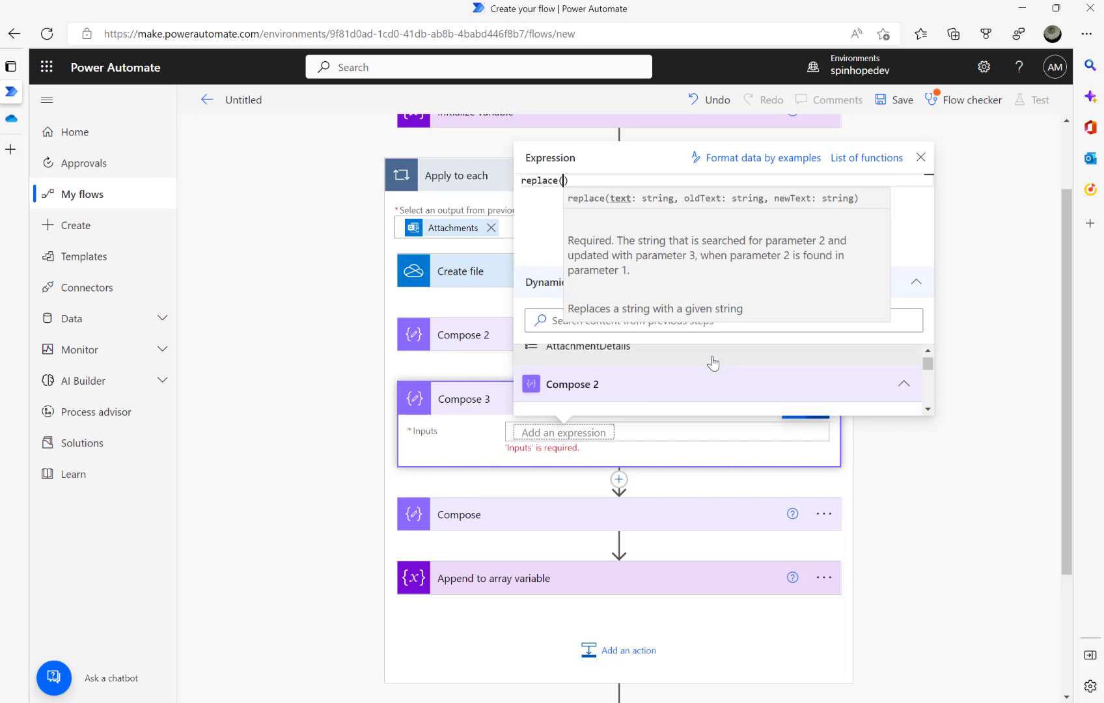
click(584, 396)
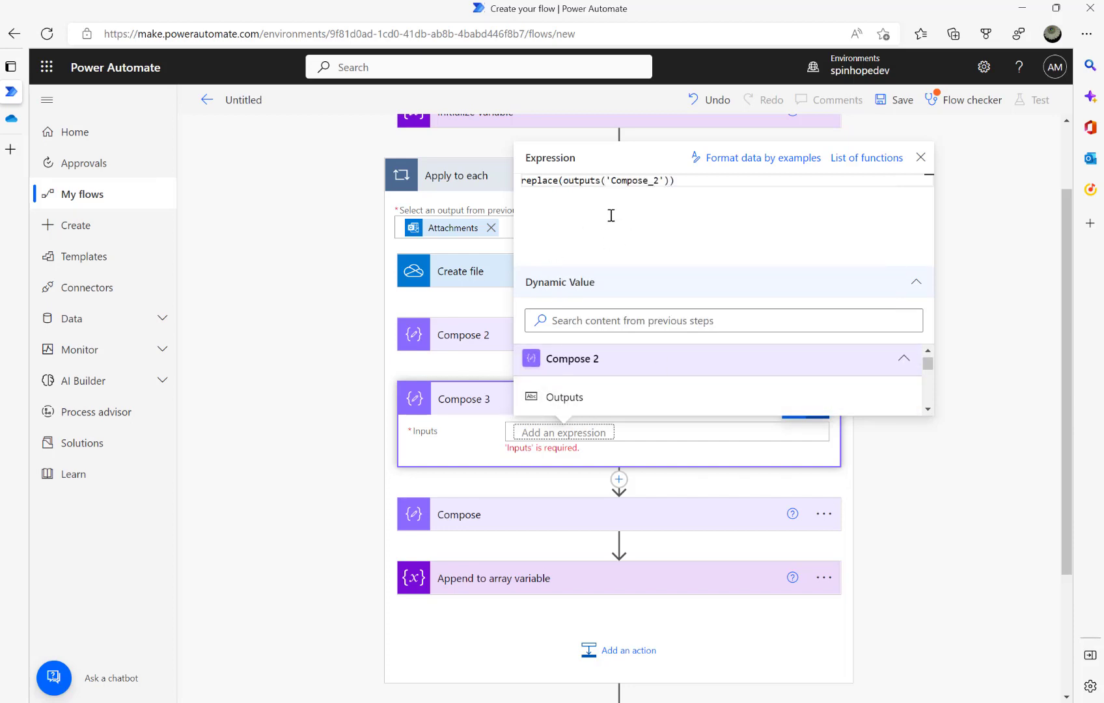
text(,)
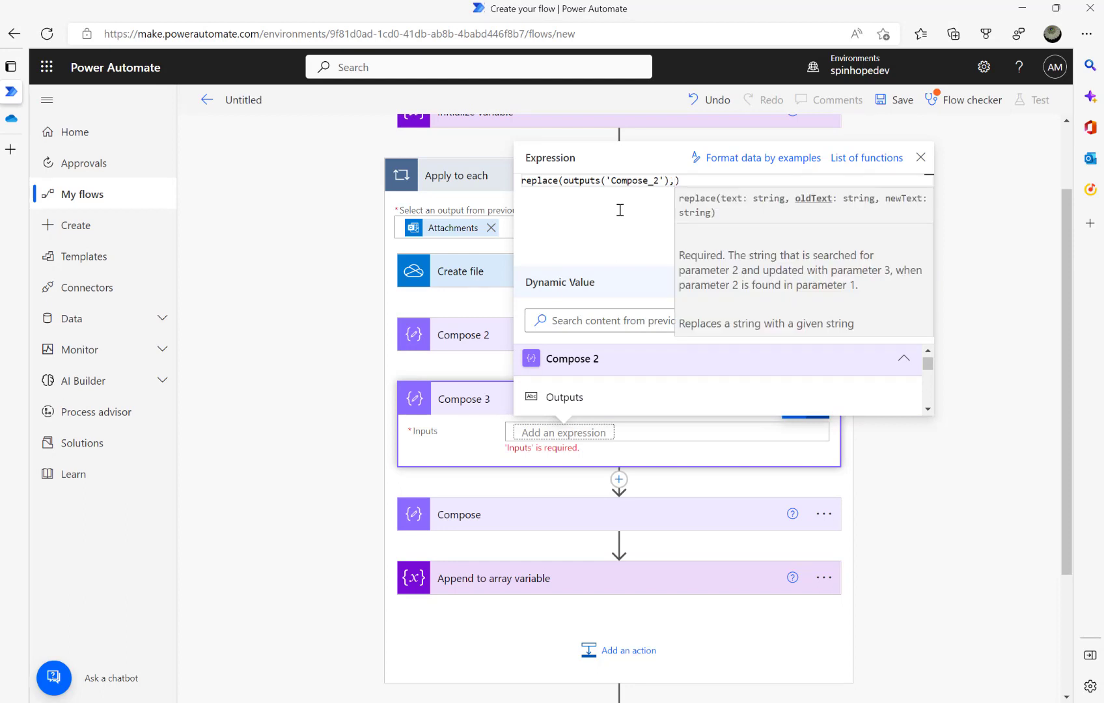
text(')
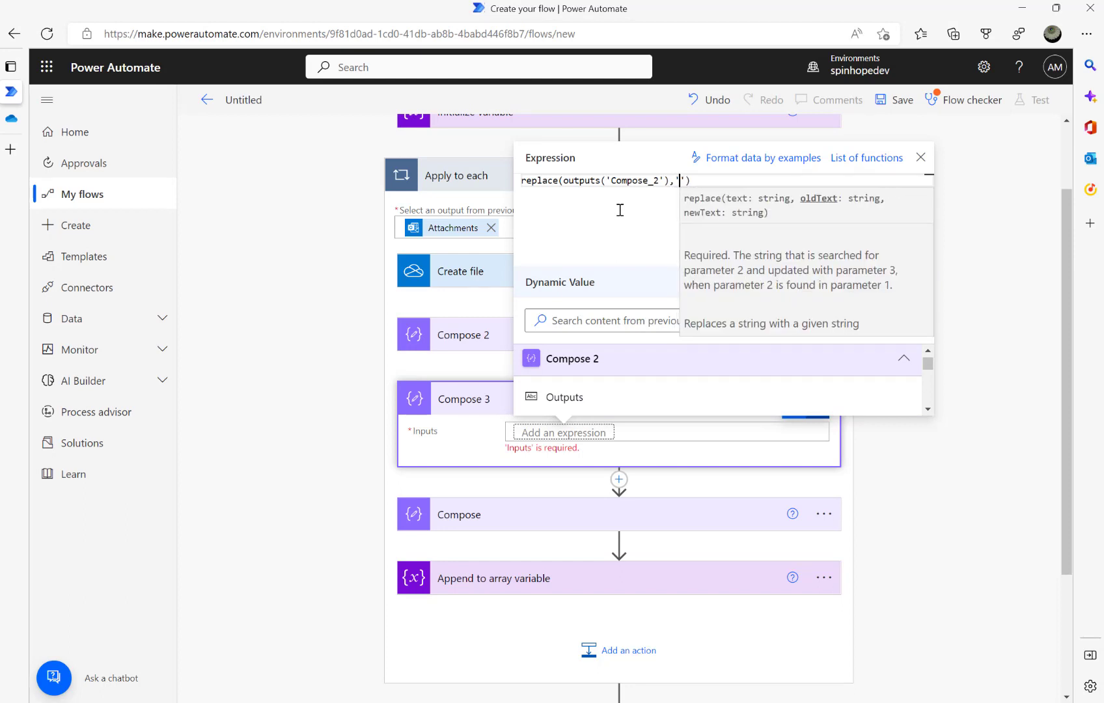
text({}')
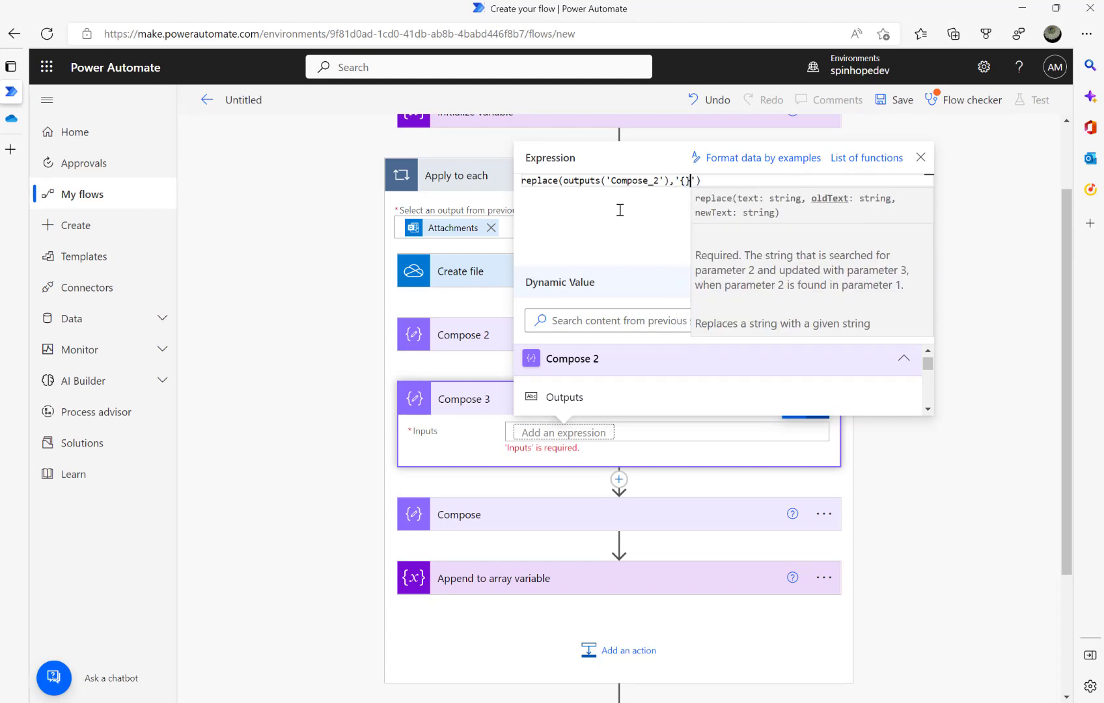
text(,)
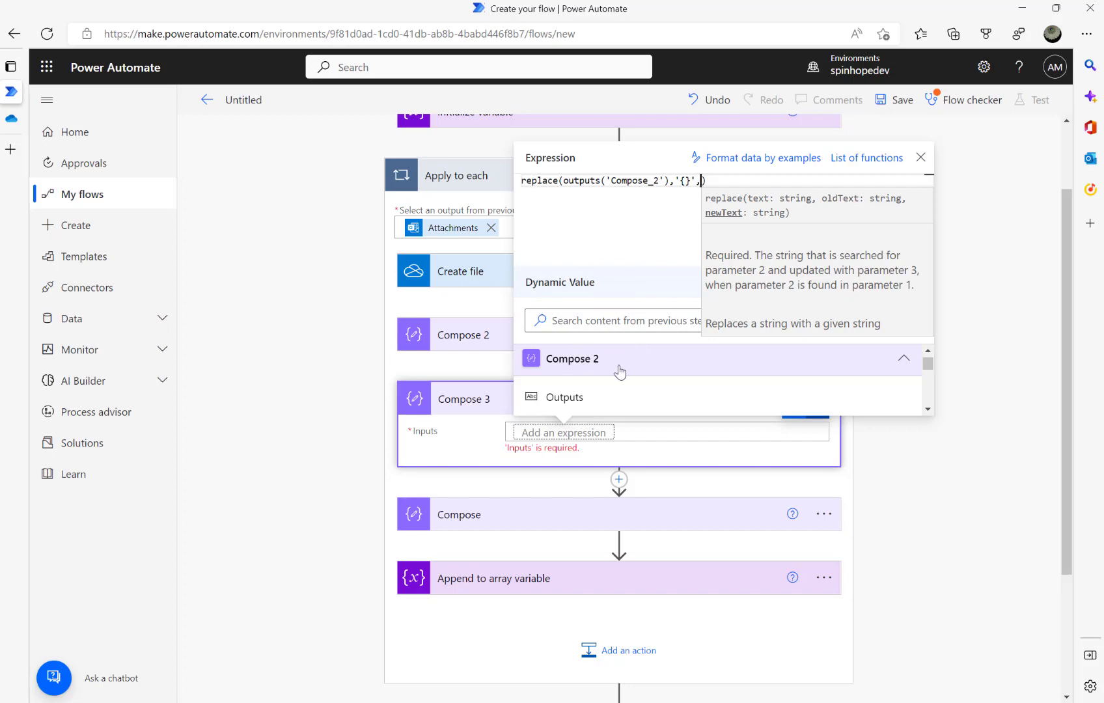
scroll(620, 372, down, 4)
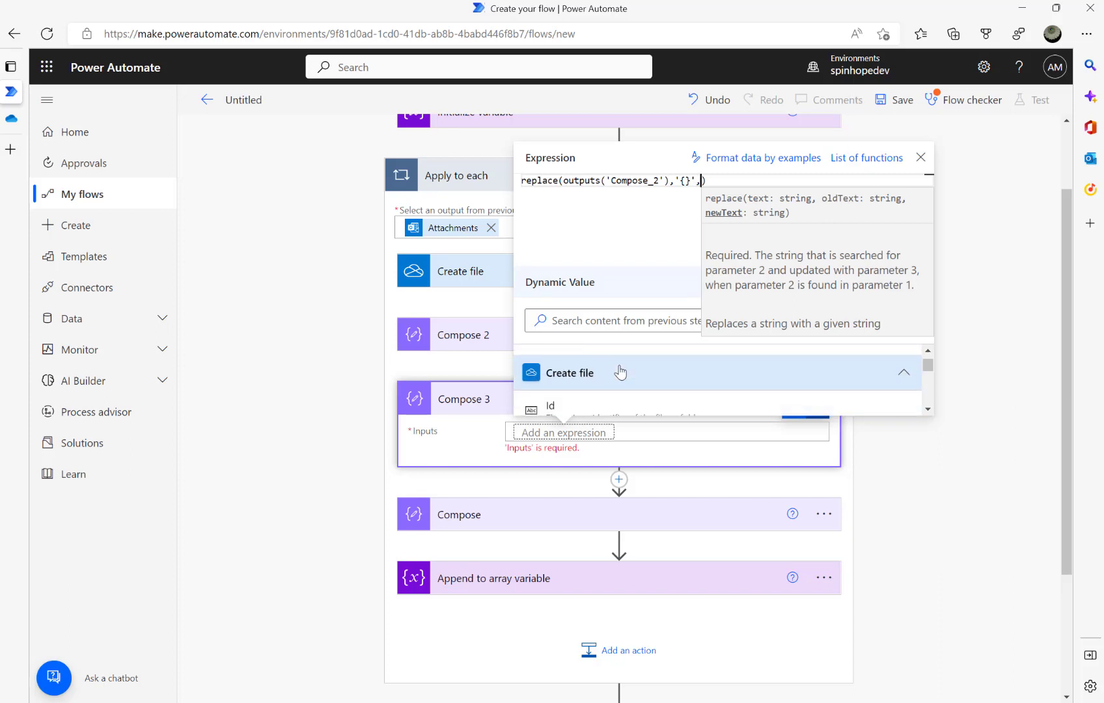
scroll(621, 371, down, 1)
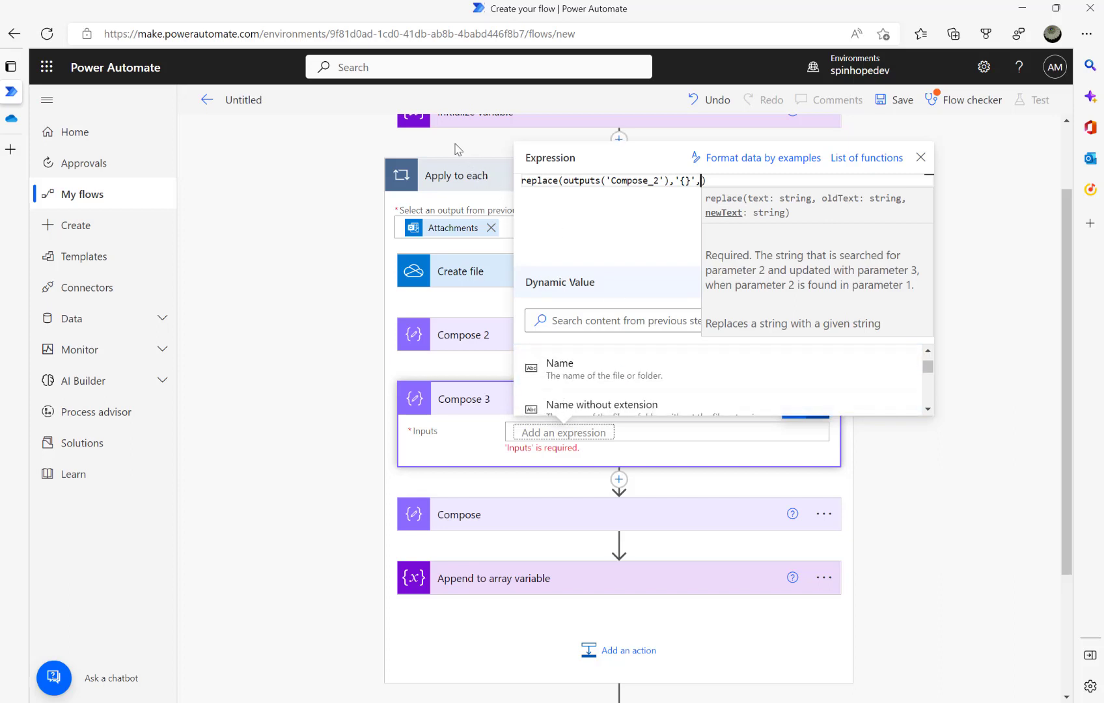
scroll(639, 352, down, 1)
scroll(639, 353, up, 1)
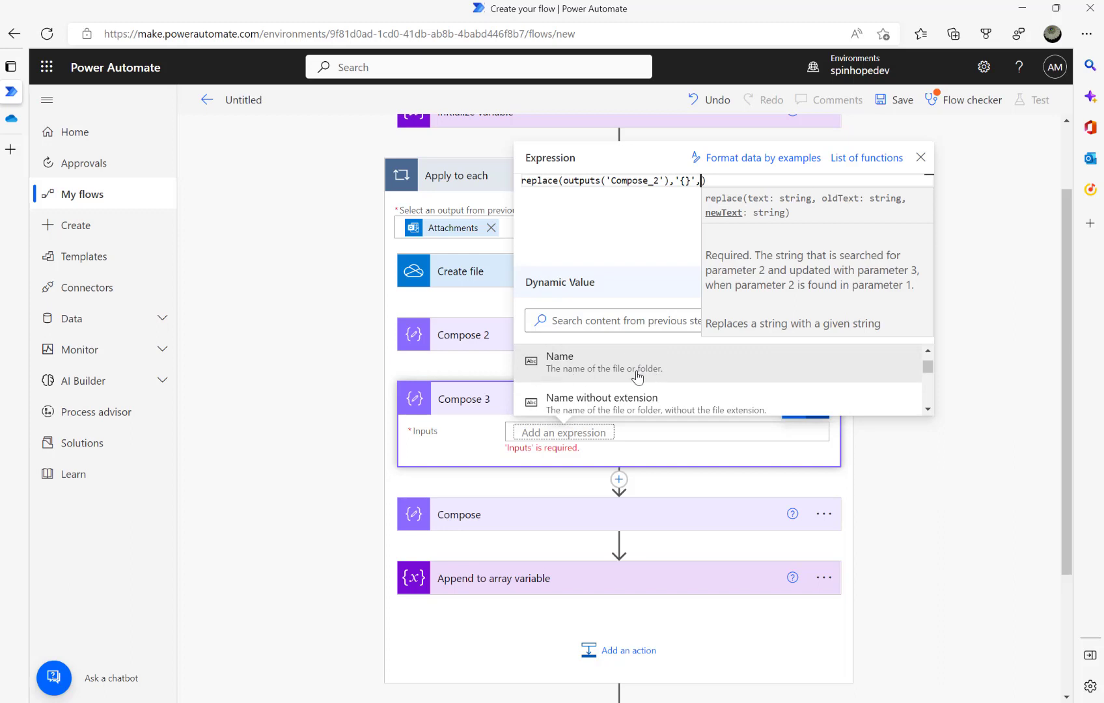
click(638, 376)
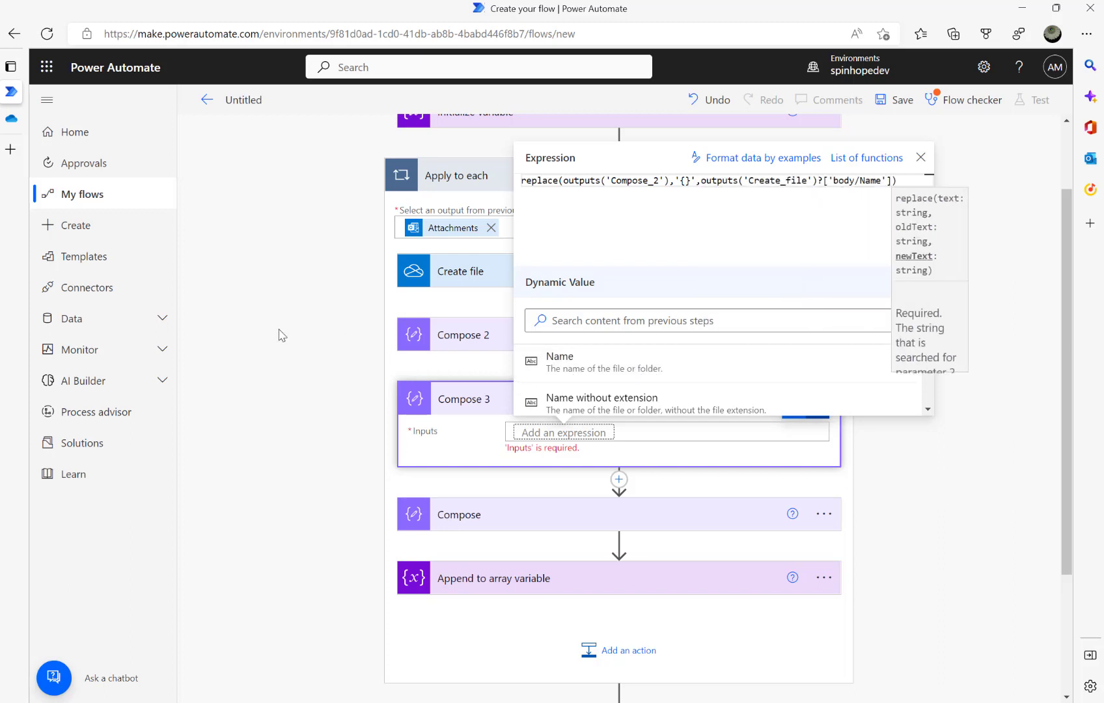
click(335, 336)
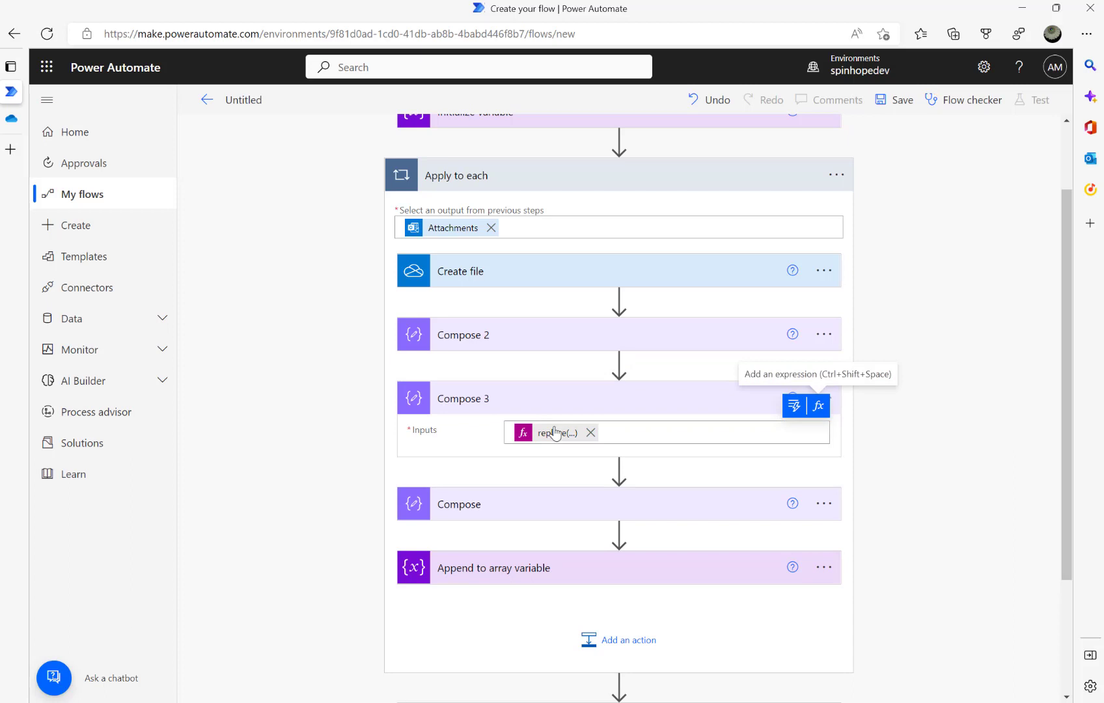
Set the Compose JSON's resourceLink value to Compose 3's Outputs.
click(531, 505)
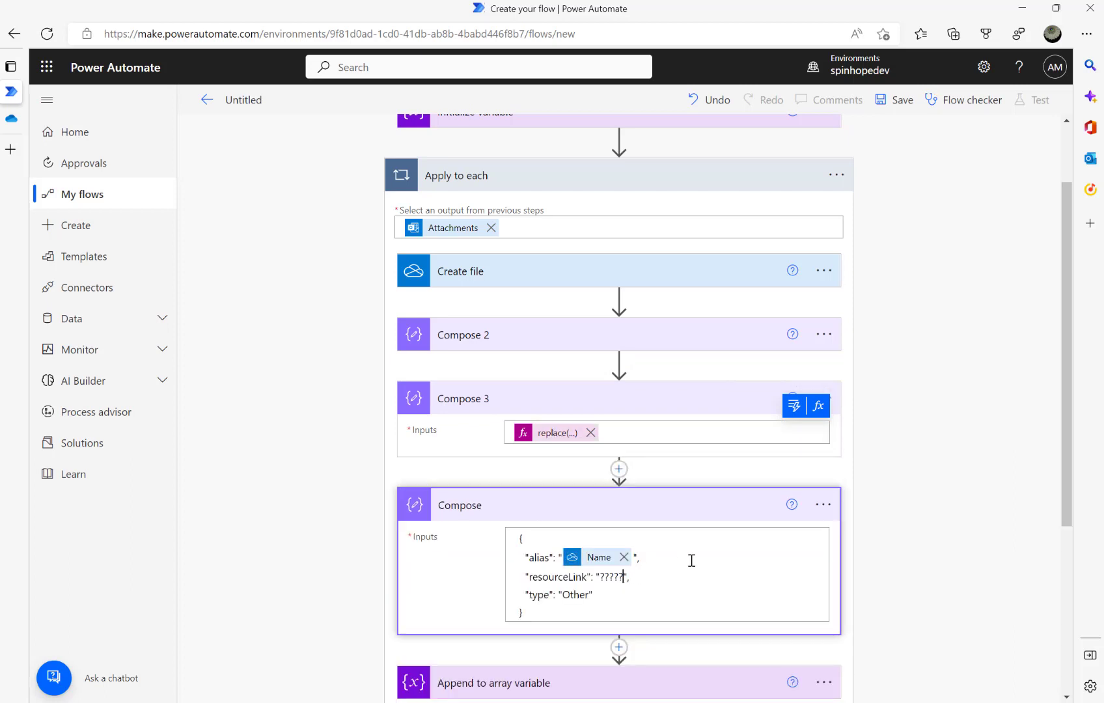
key(BackSpace)
key(BackSpace)
key(BackSpace)
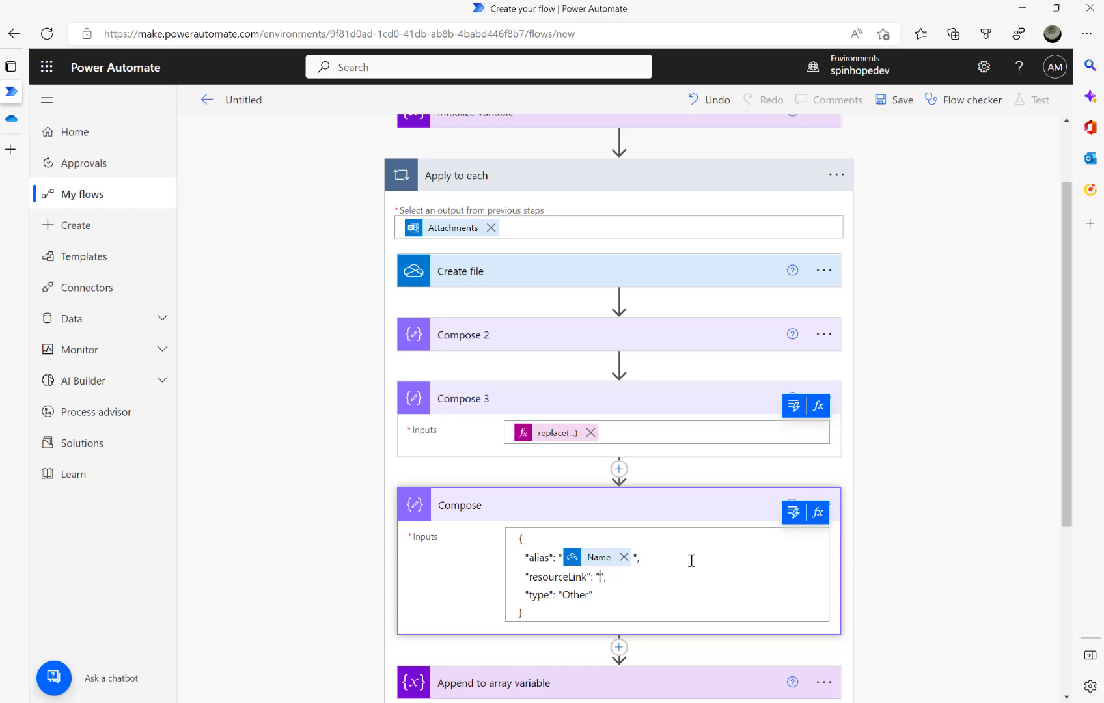
click(792, 513)
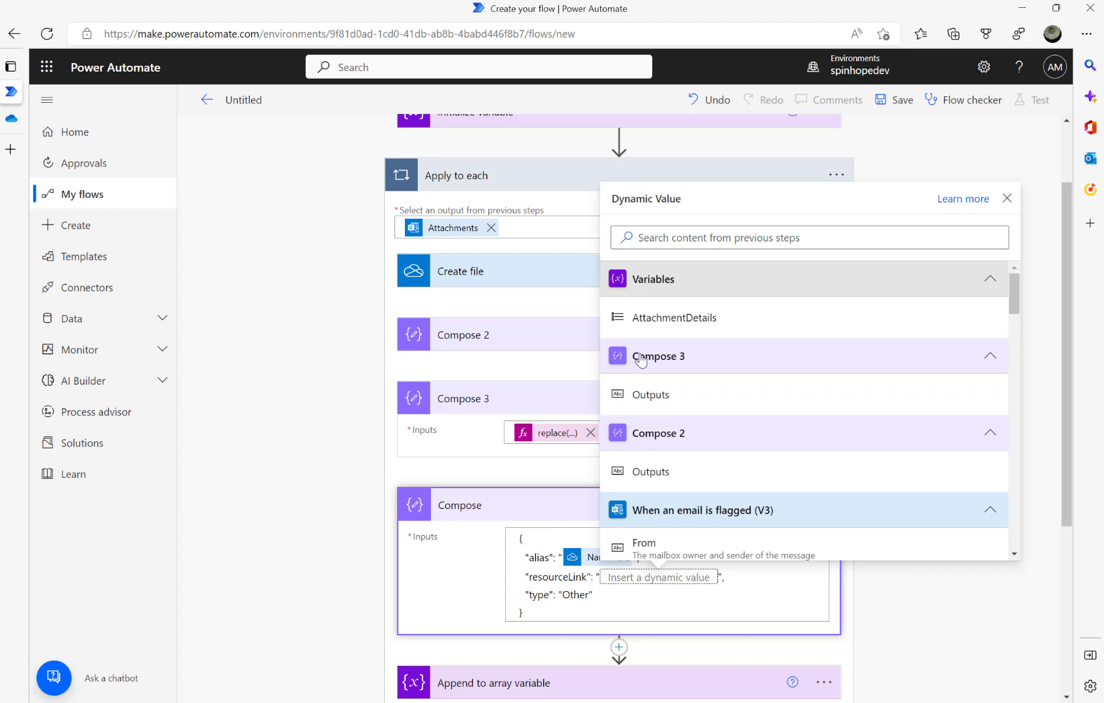
click(645, 402)
scroll(336, 471, down, 4)
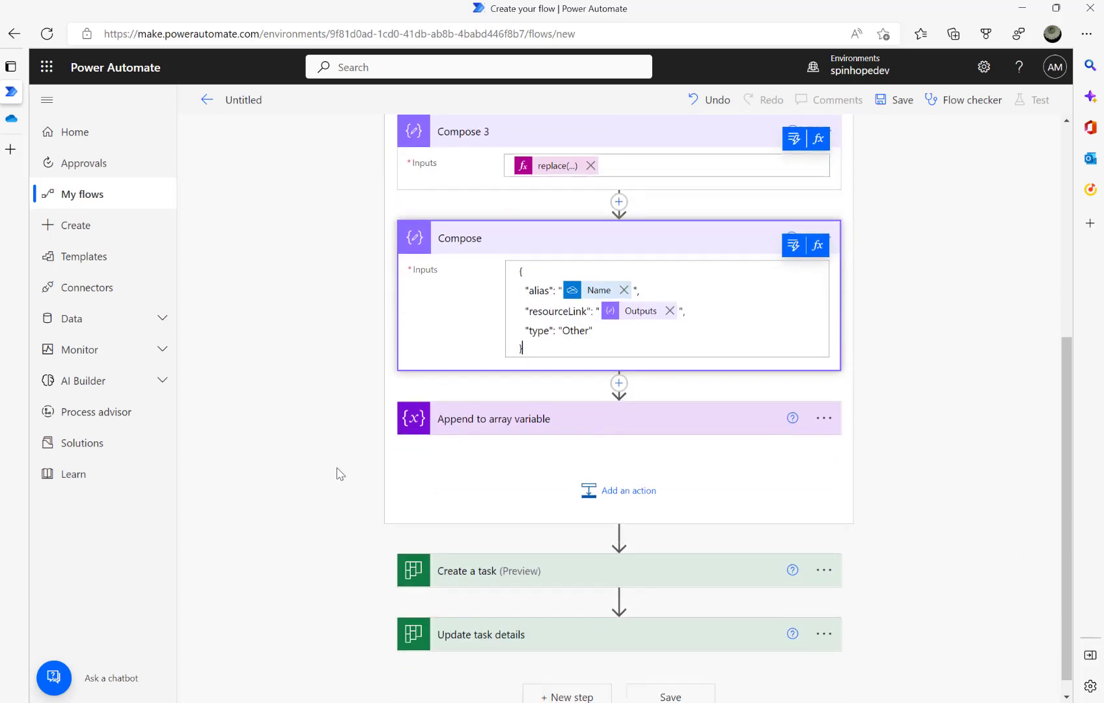
Rename the flow to 'Demo Task Attachments' and save it.
click(235, 97)
key(ctrl+a)
text(Demo)
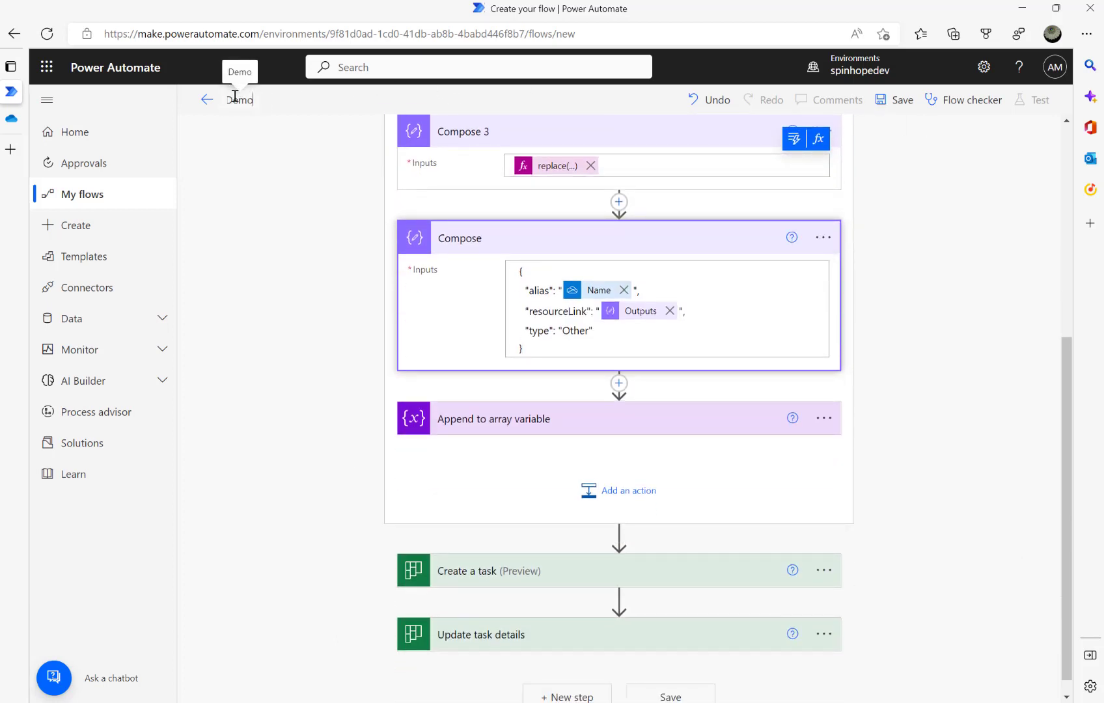
text( Task Atta)
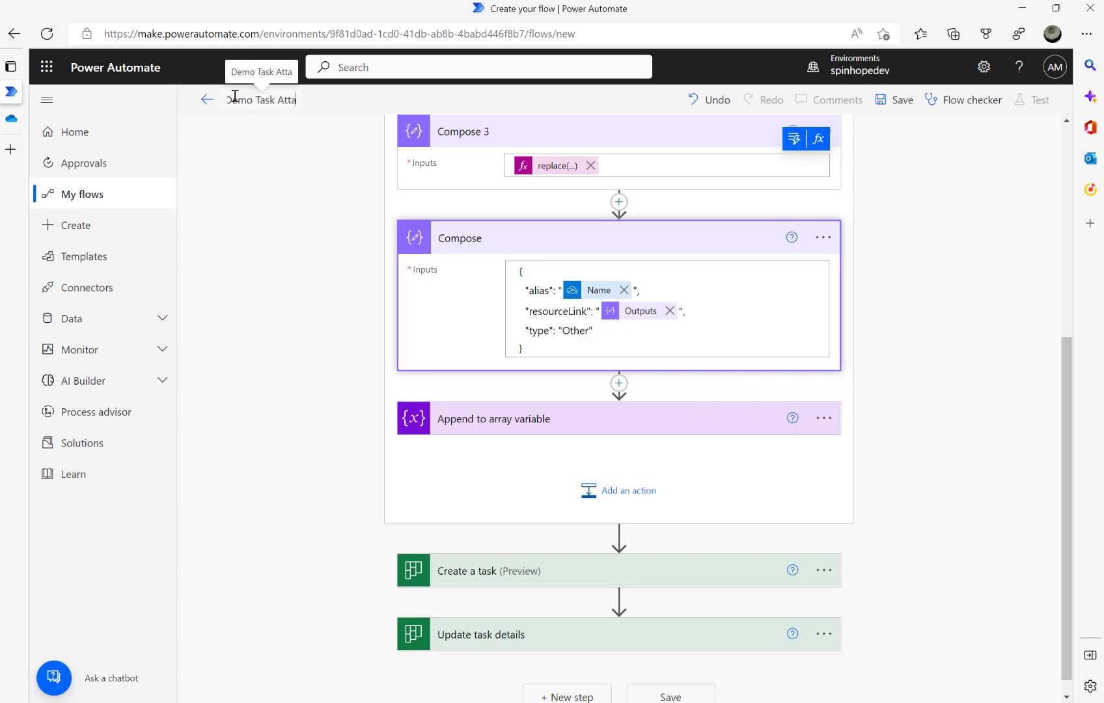
text(chments)
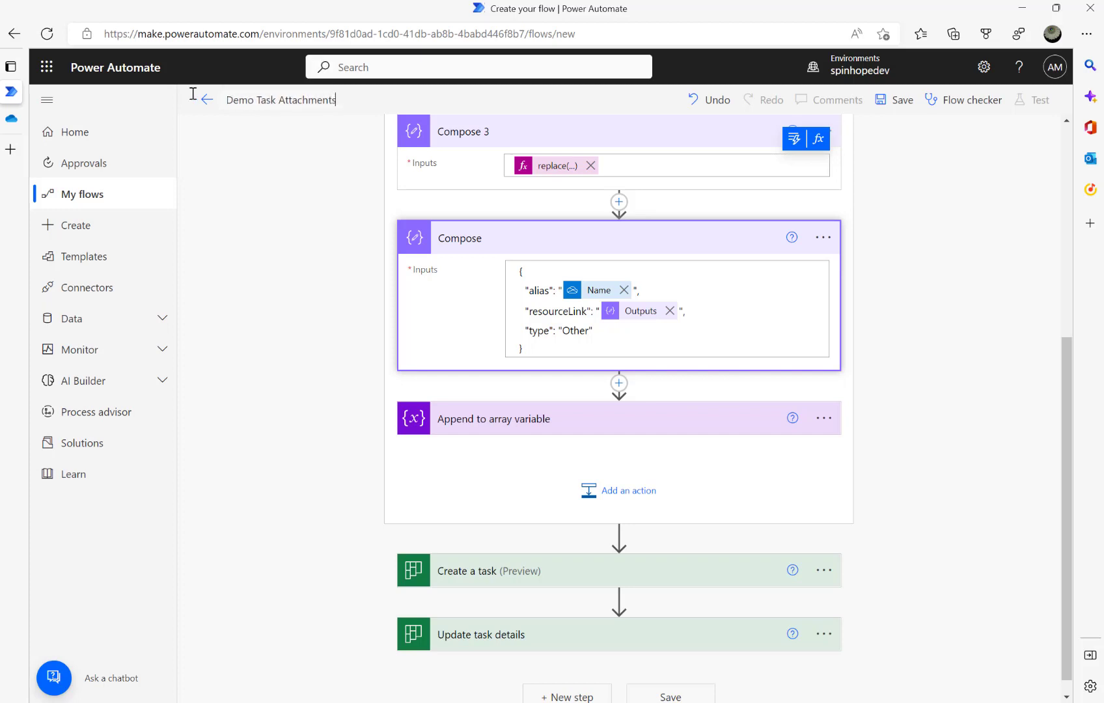
click(902, 104)
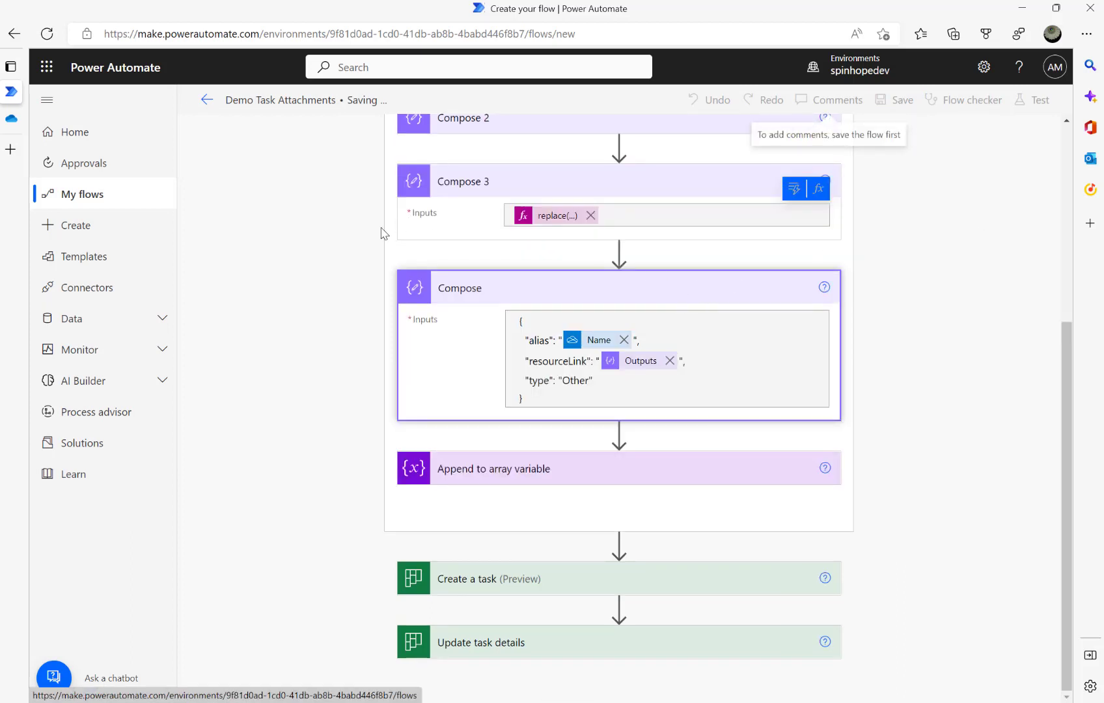
Leave the flow editor, then flag the Demo Task email in Outlook and close its window.
click(207, 99)
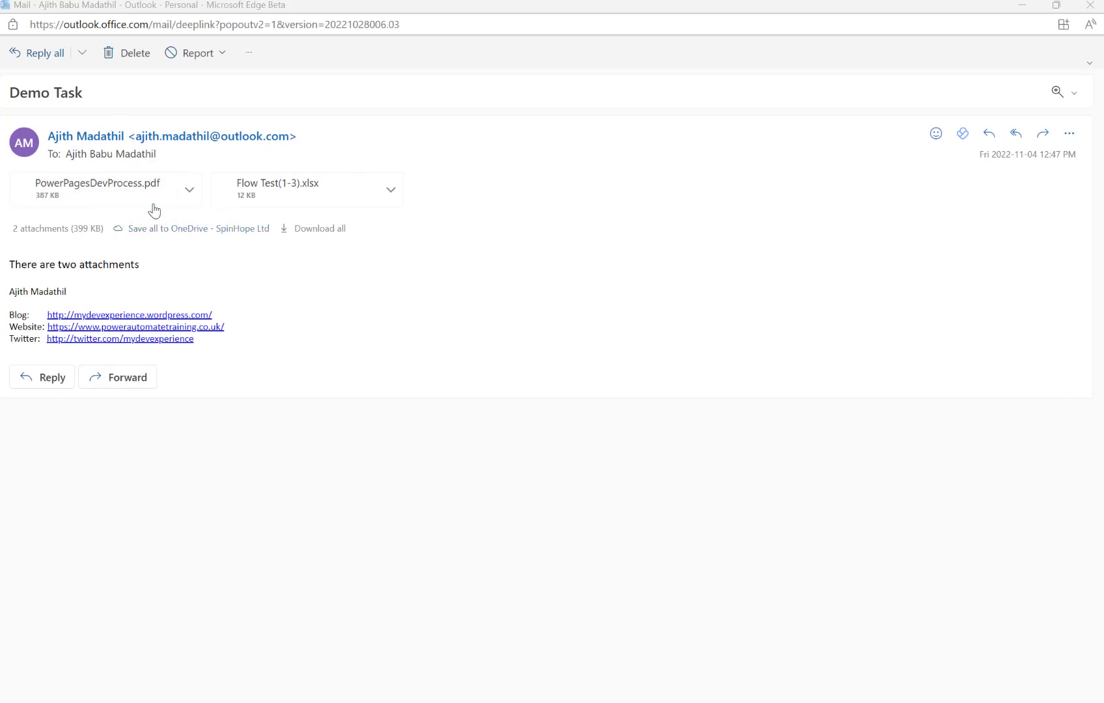
click(249, 52)
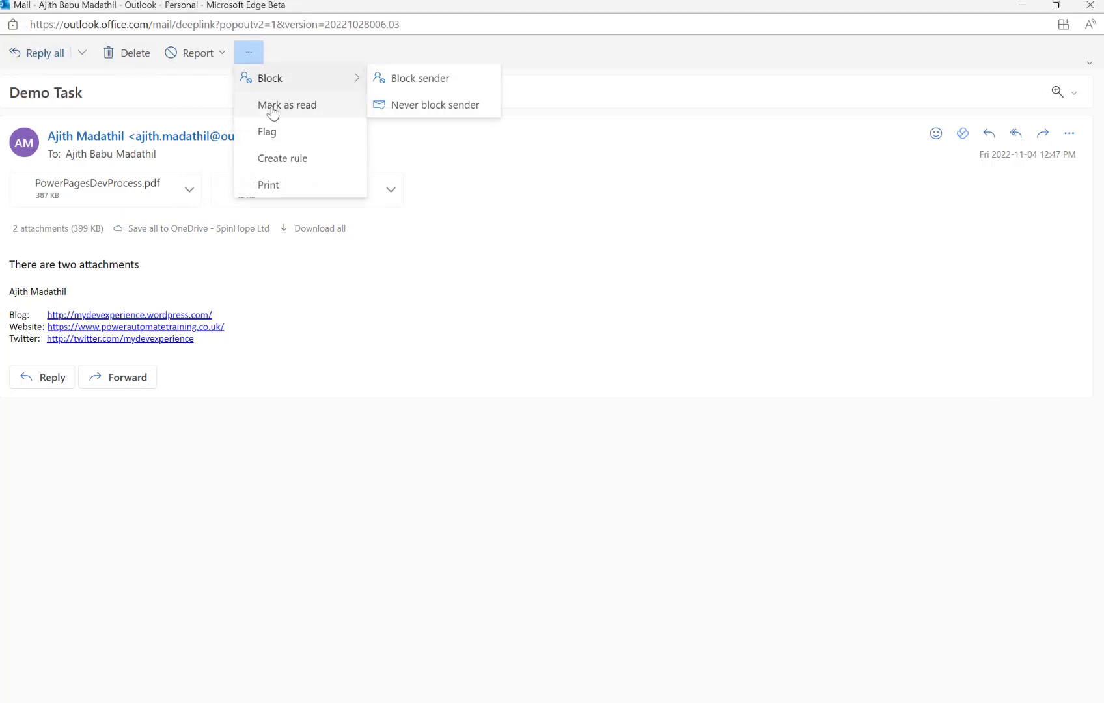
click(269, 132)
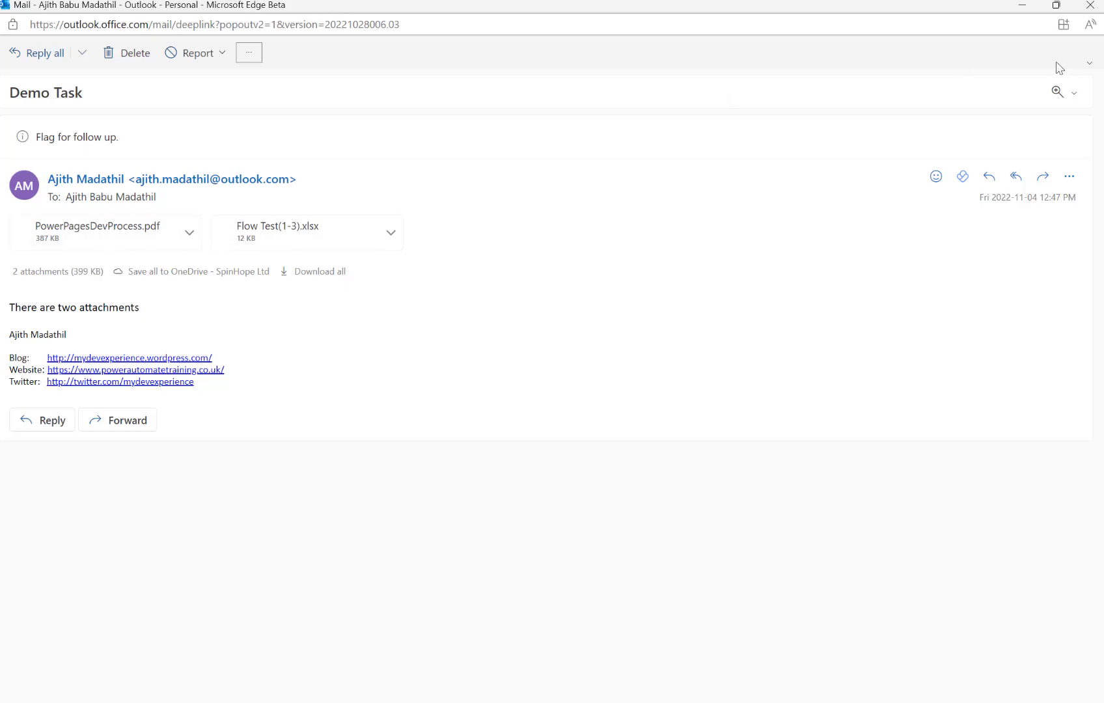
click(1091, 6)
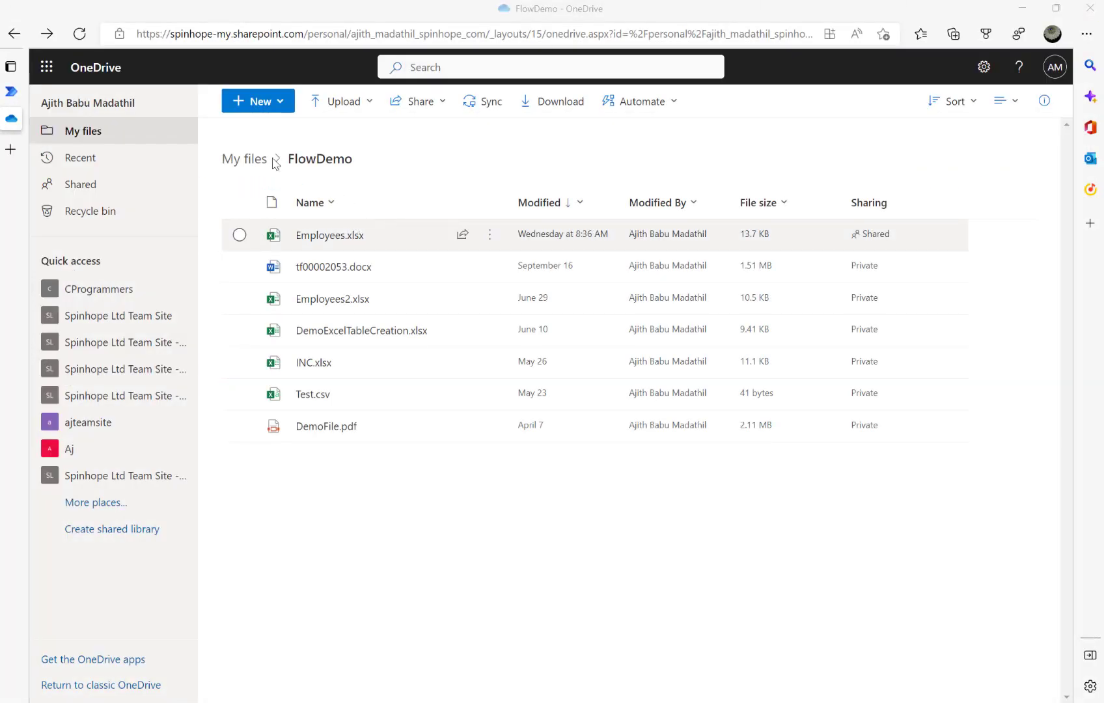
Refresh the Demo Task Attachments run history and inspect the Succeeded run's Update task details outputs.
click(11, 91)
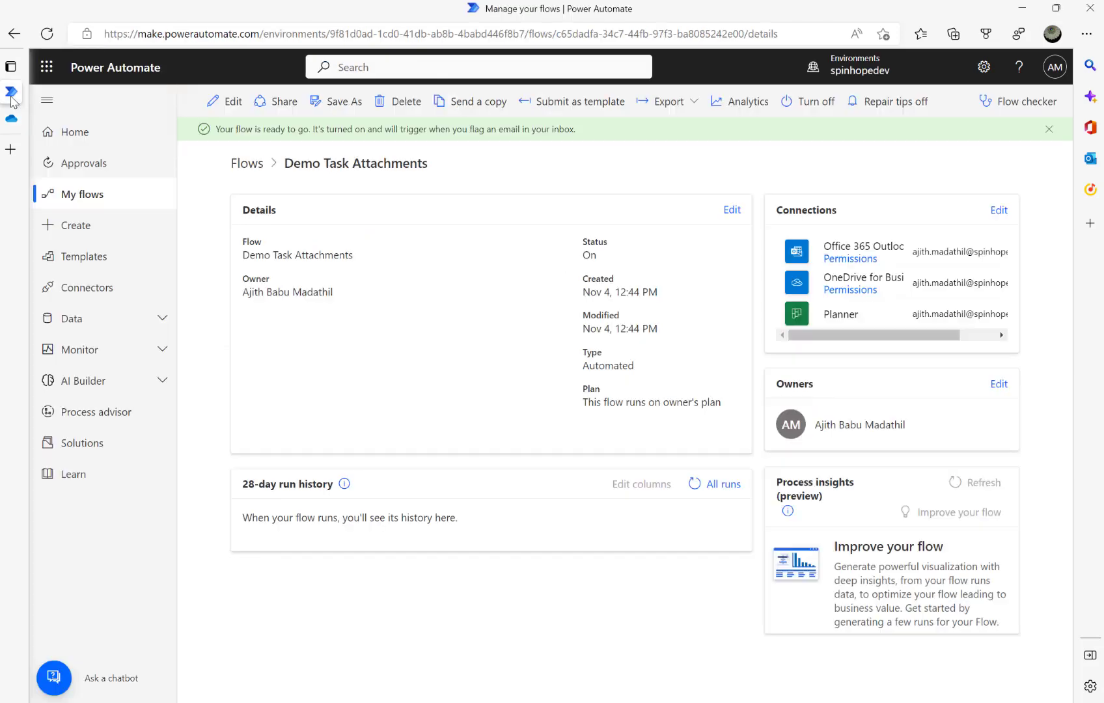
click(696, 487)
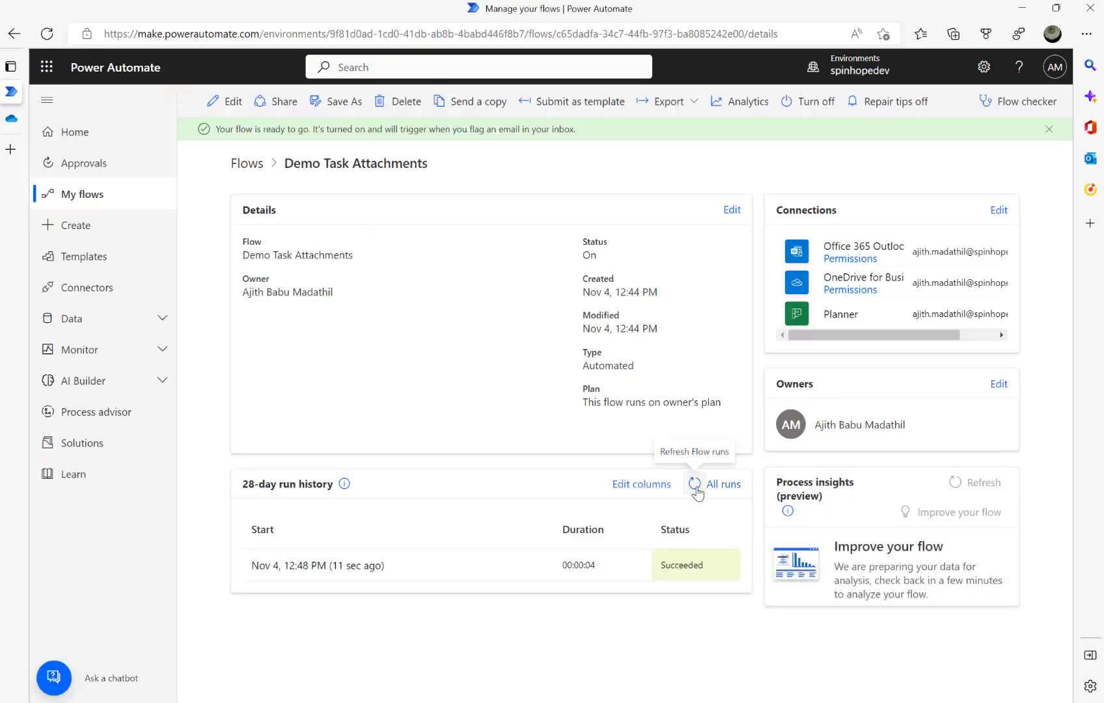
click(342, 567)
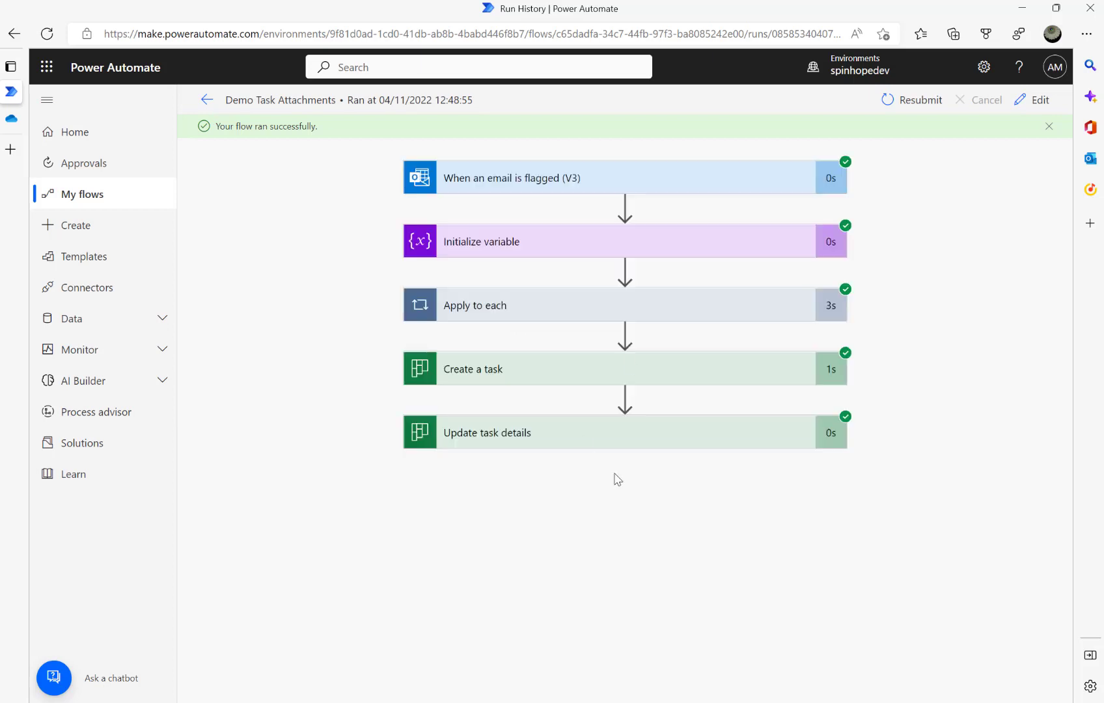
click(570, 439)
scroll(573, 436, down, 10)
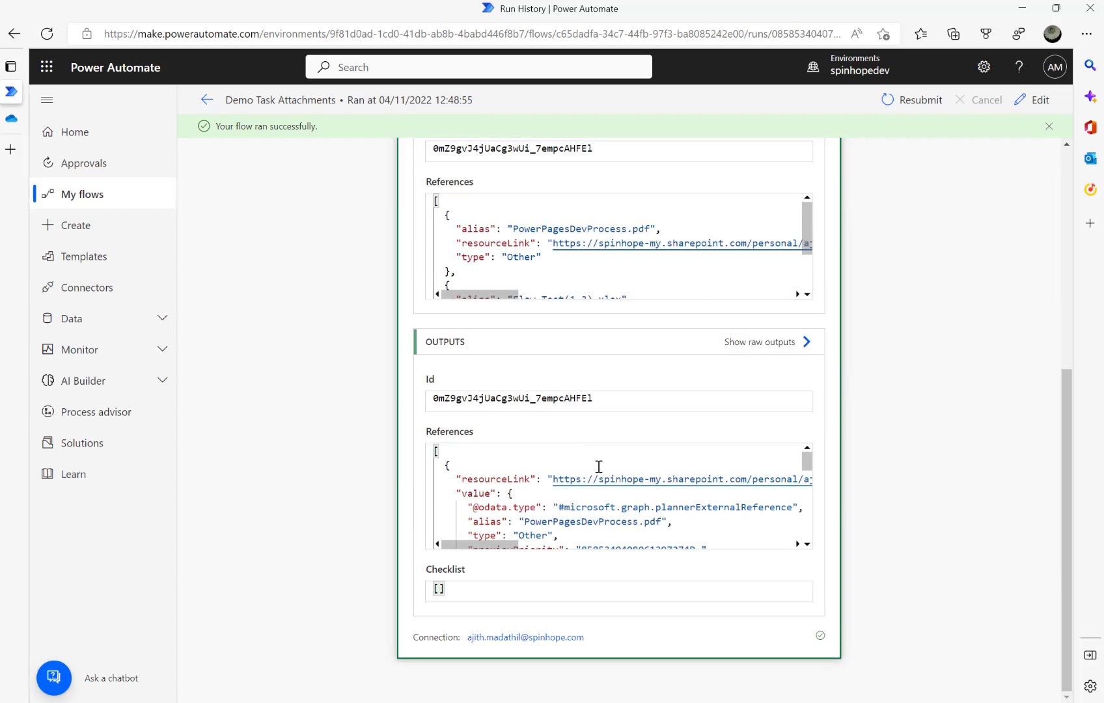
scroll(599, 466, down, 10)
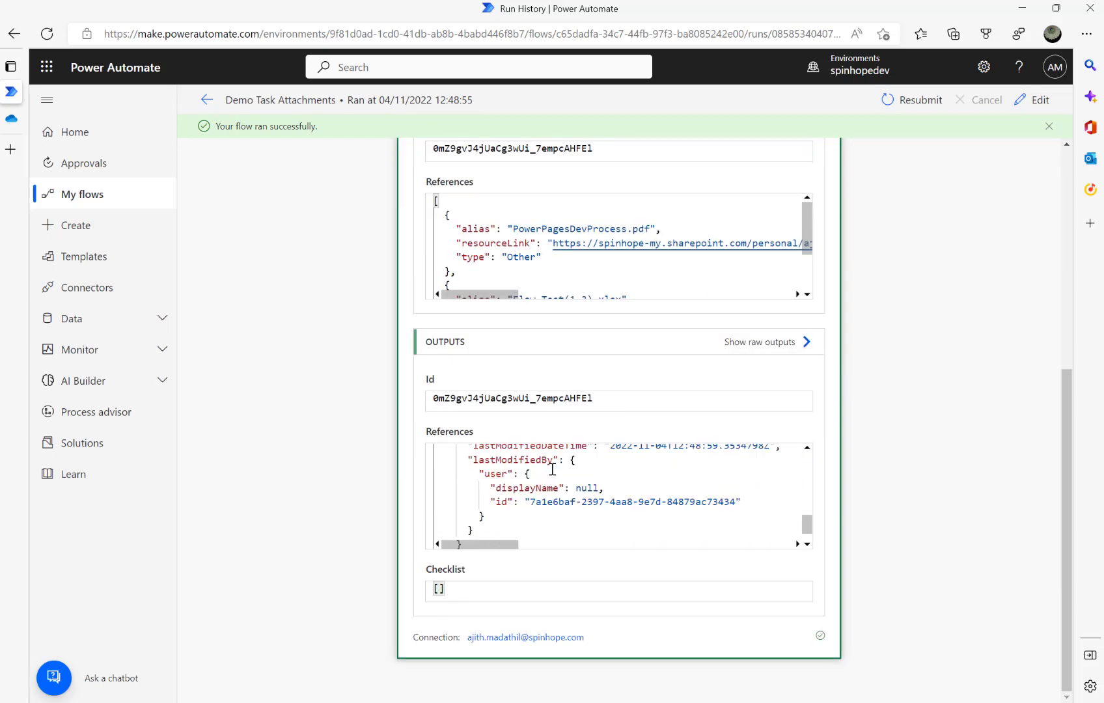
scroll(553, 466, up, 15)
click(9, 149)
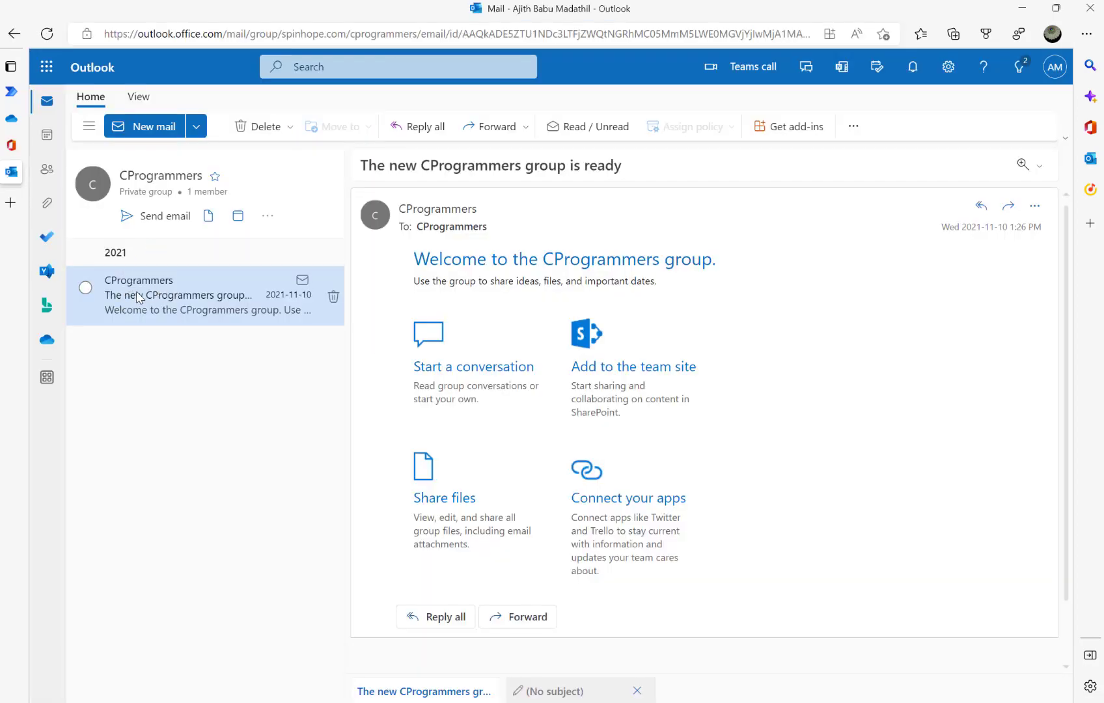
Open Planner from the CProgrammers group's … menu next to Send email.
click(268, 216)
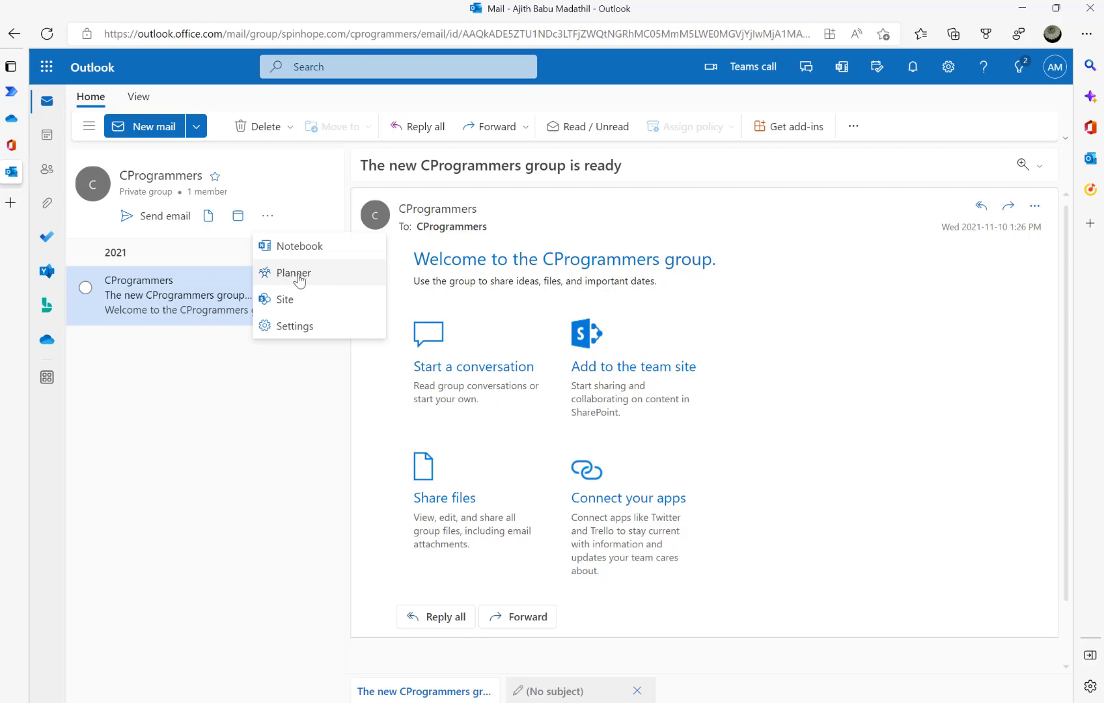
click(303, 280)
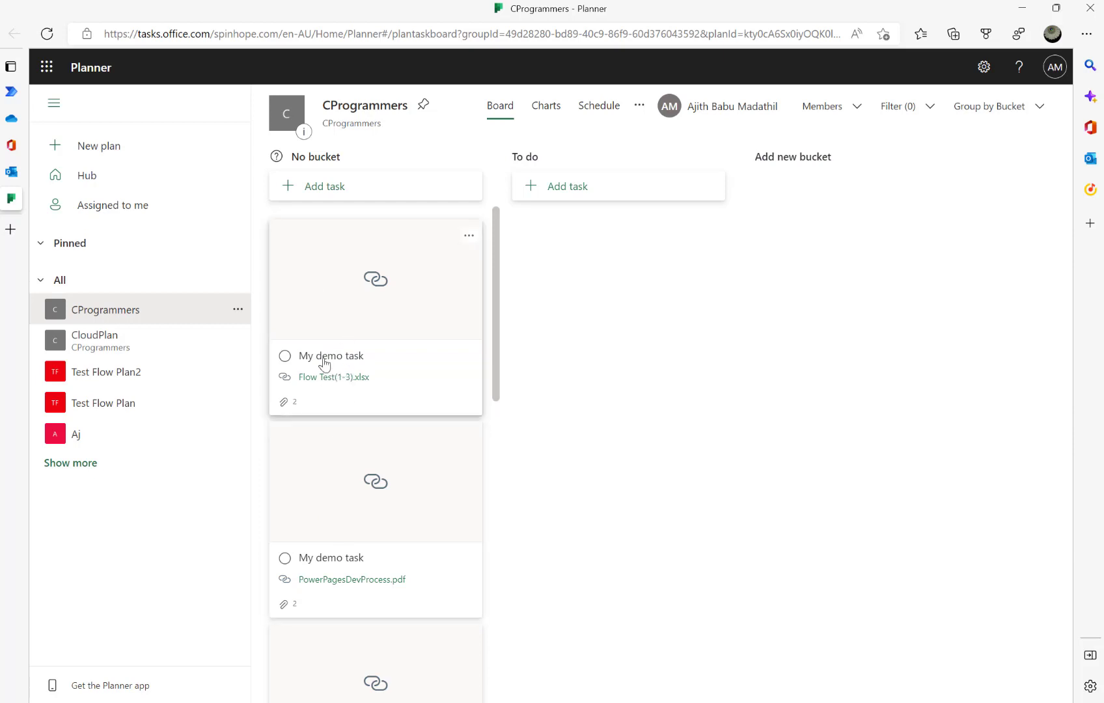
Open Flow Test(1-3).xlsx from the task card, check the CProgrammers library, then open the second My demo task.
click(346, 383)
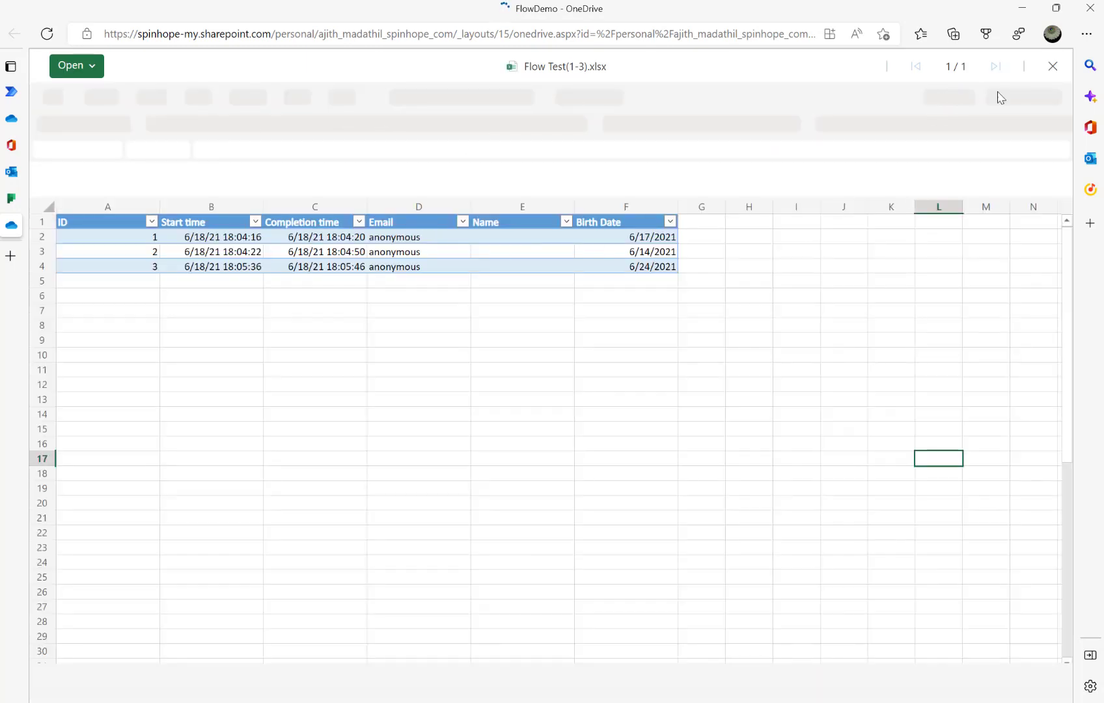
click(1052, 70)
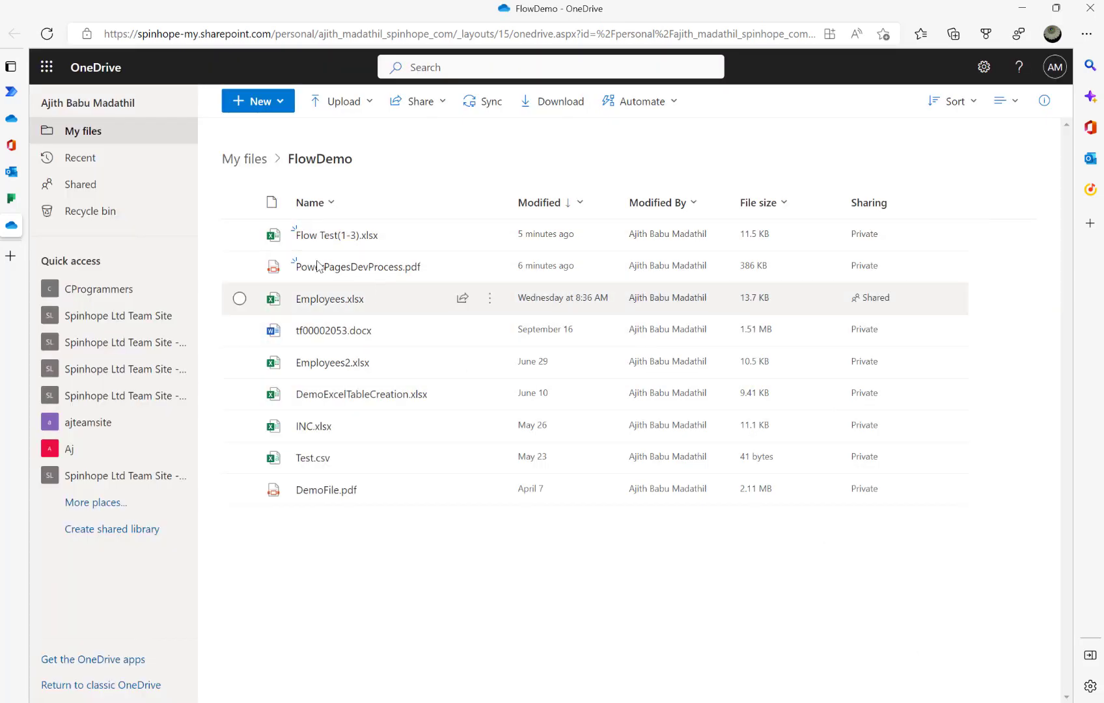
click(103, 290)
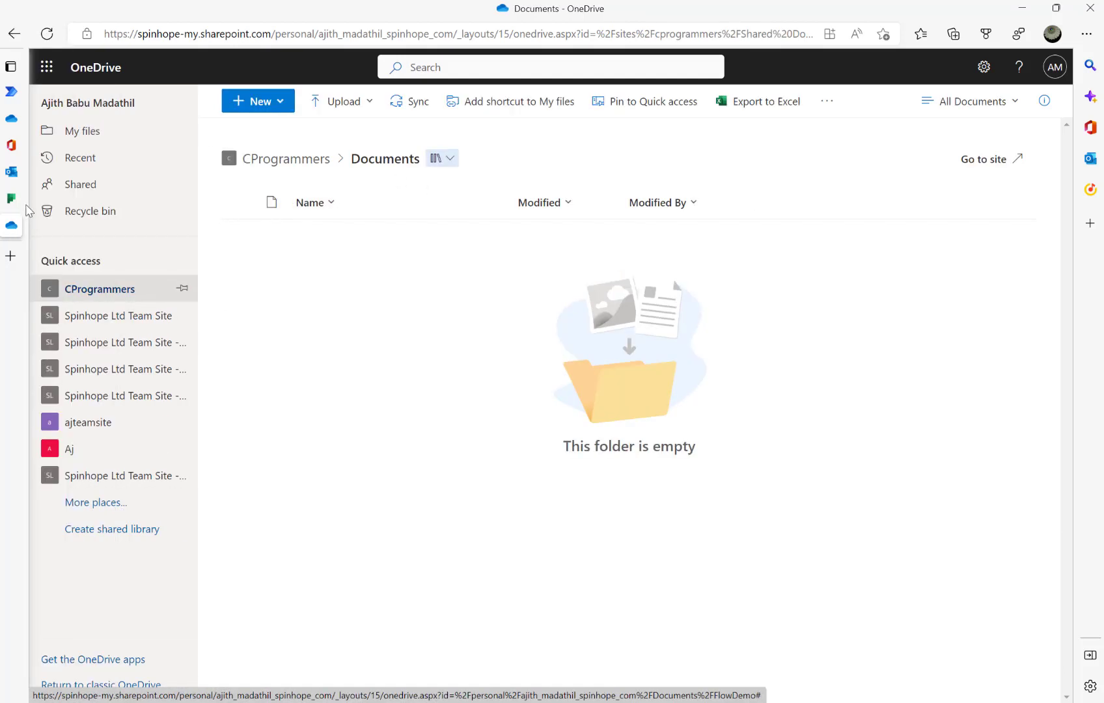
click(11, 198)
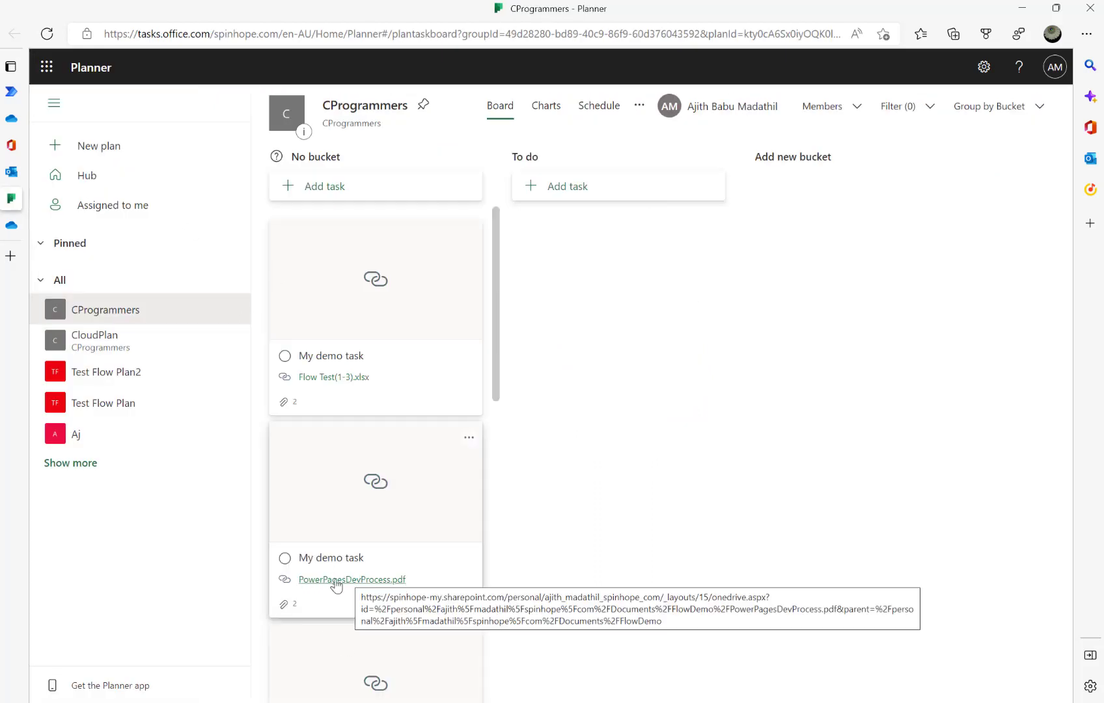
click(336, 521)
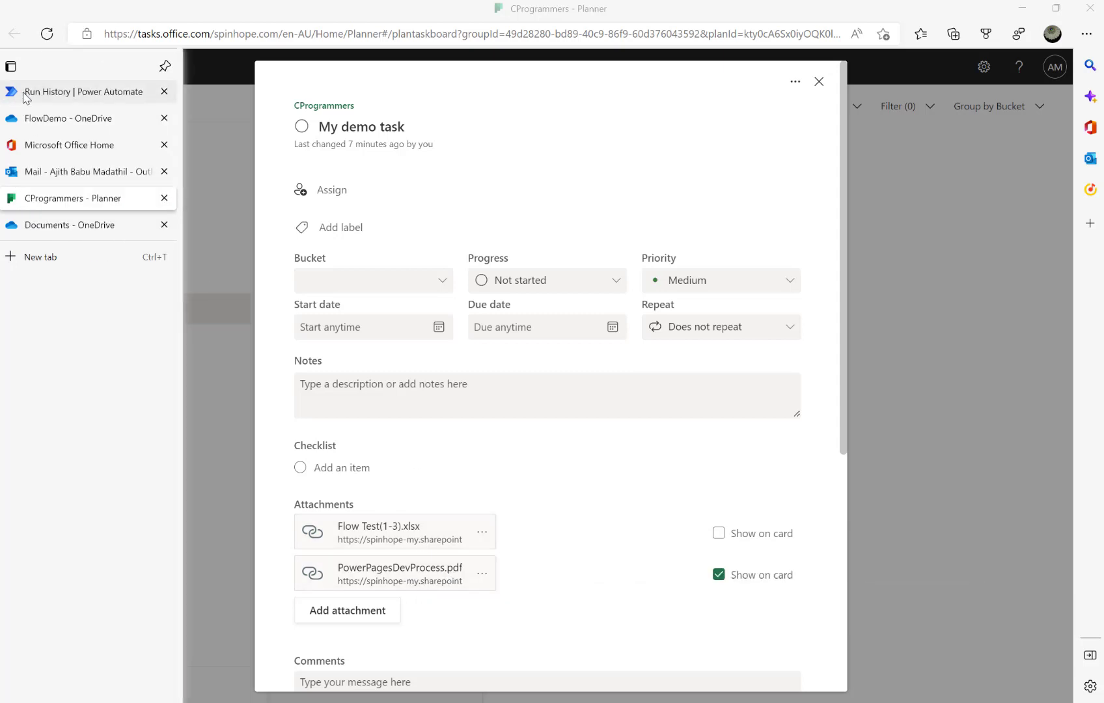
Open Demo Task Attachments for editing from its run history, briefly checking the FlowDemo OneDrive files.
click(26, 96)
click(1028, 102)
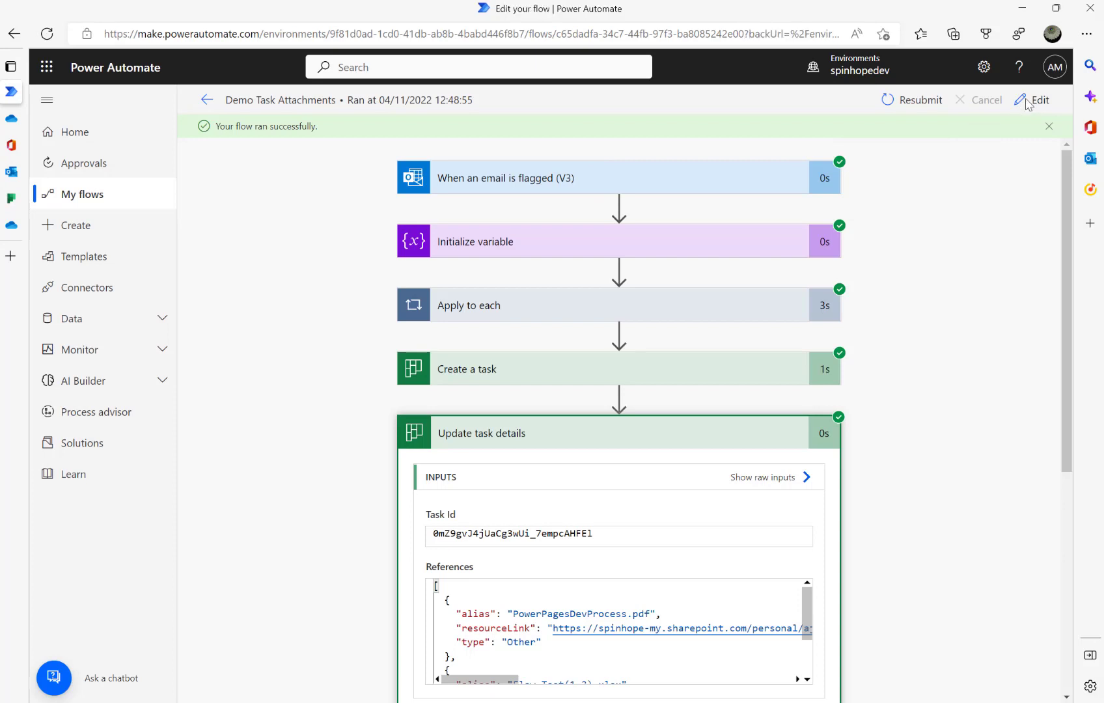
click(9, 120)
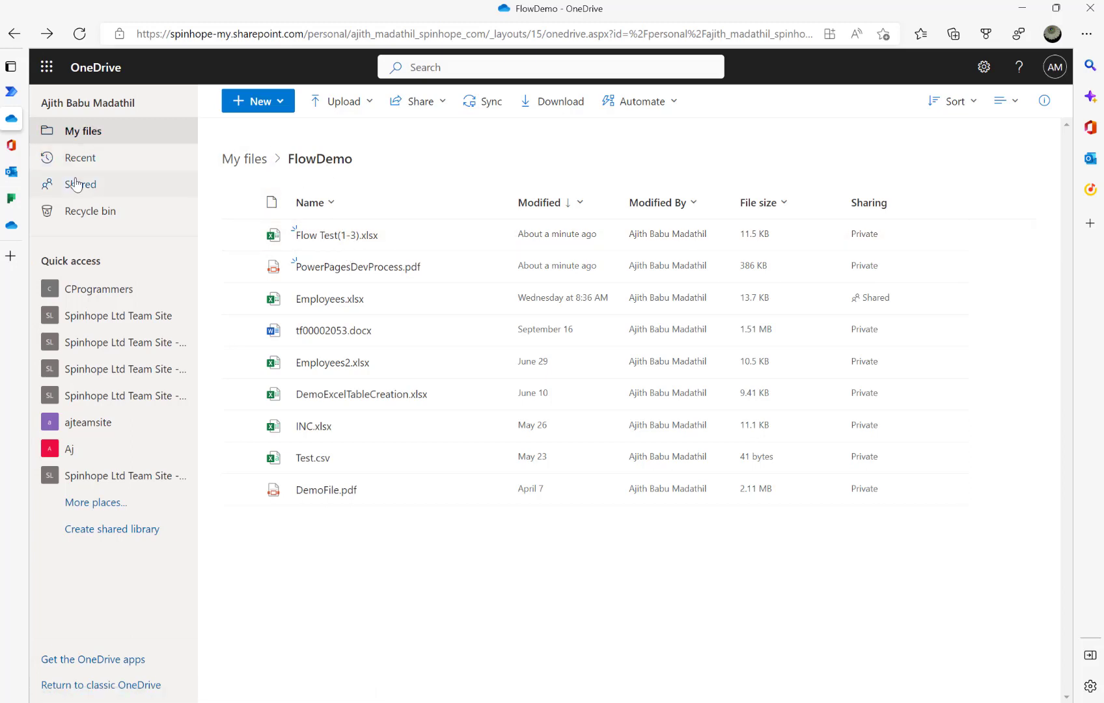
click(13, 92)
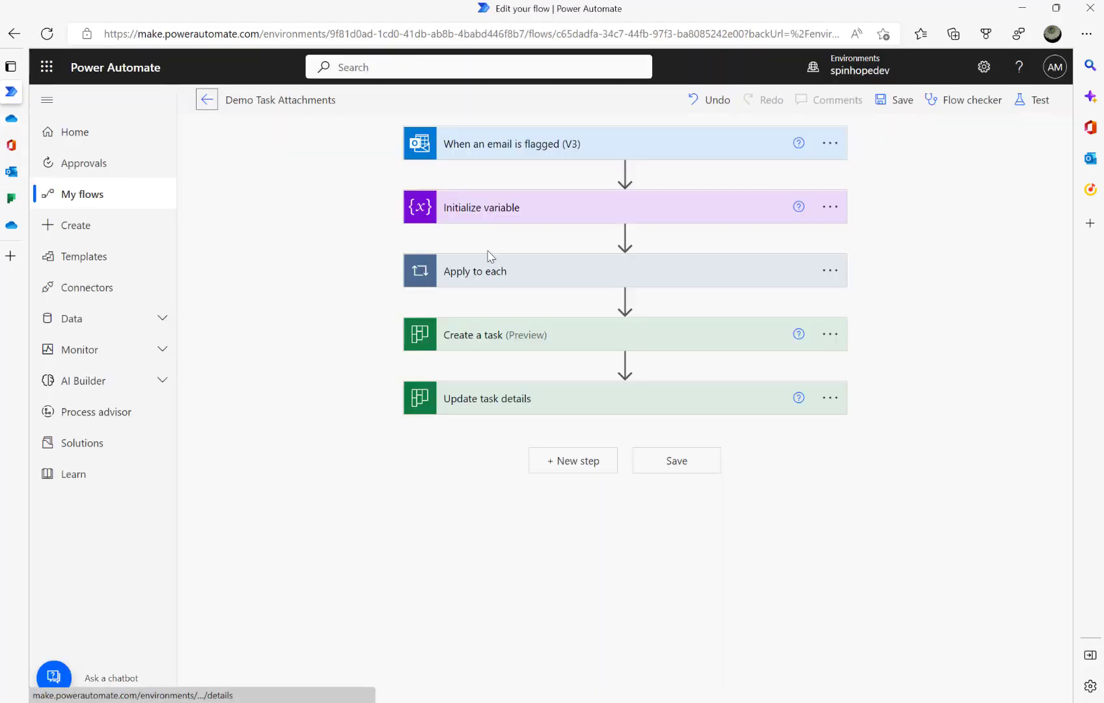
Inspect the Apply to each loop's Compose 2 link template and Compose 3 replace expression.
click(519, 279)
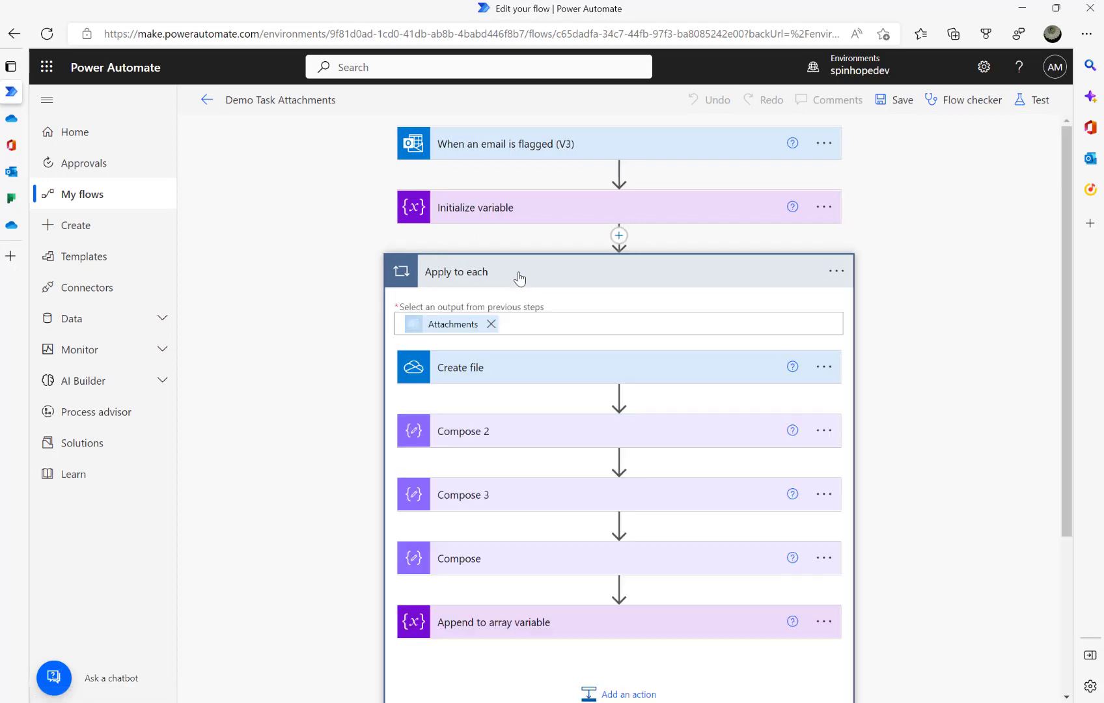
click(509, 435)
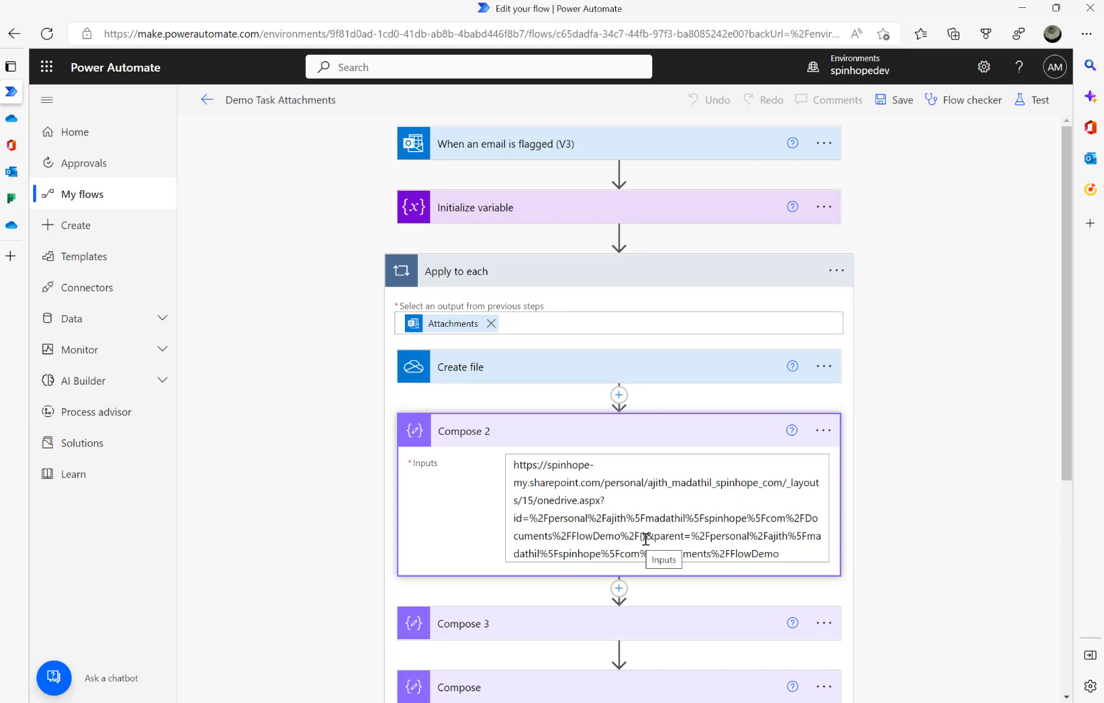
scroll(645, 536, down, 3)
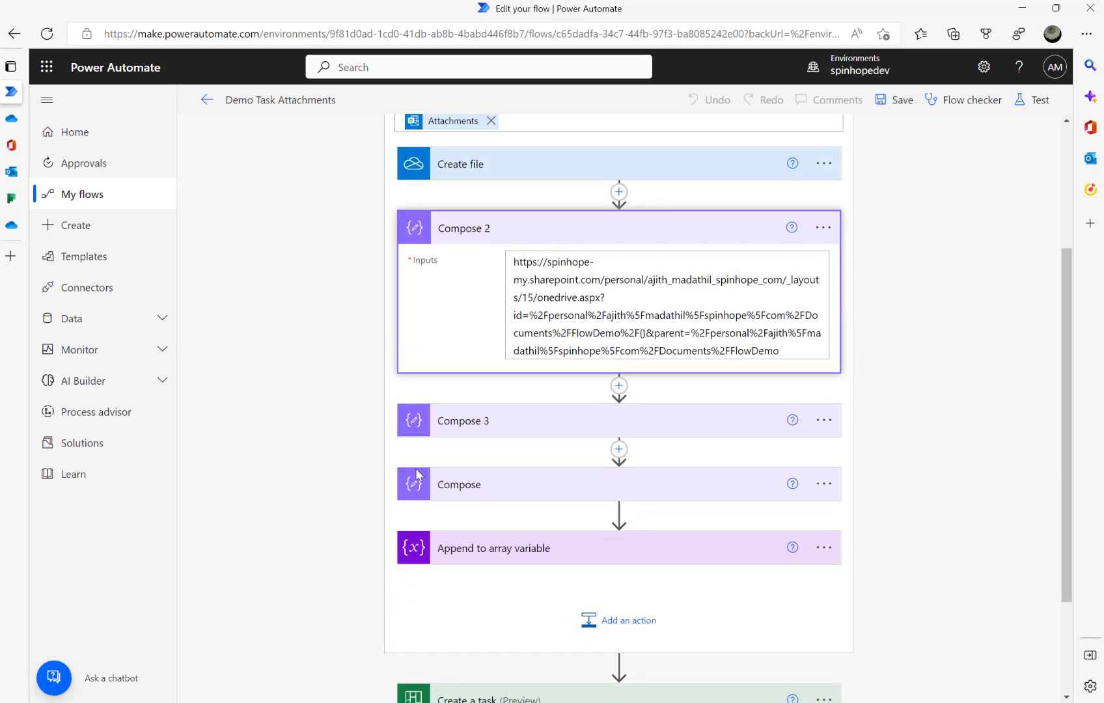
click(513, 421)
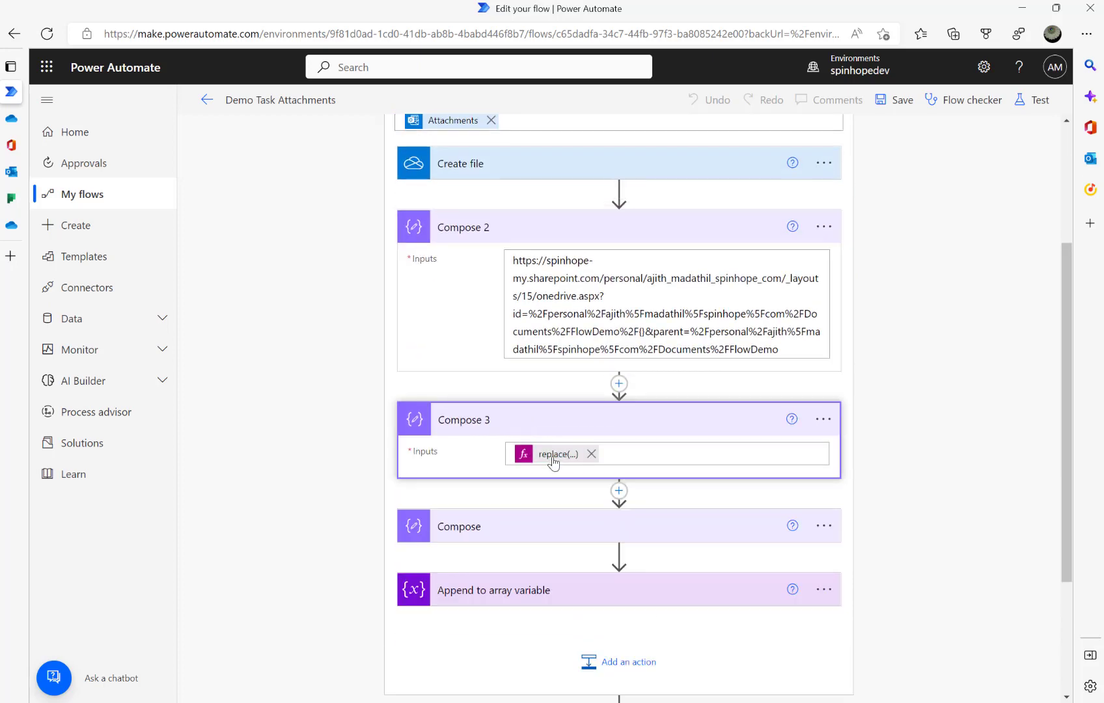
click(553, 456)
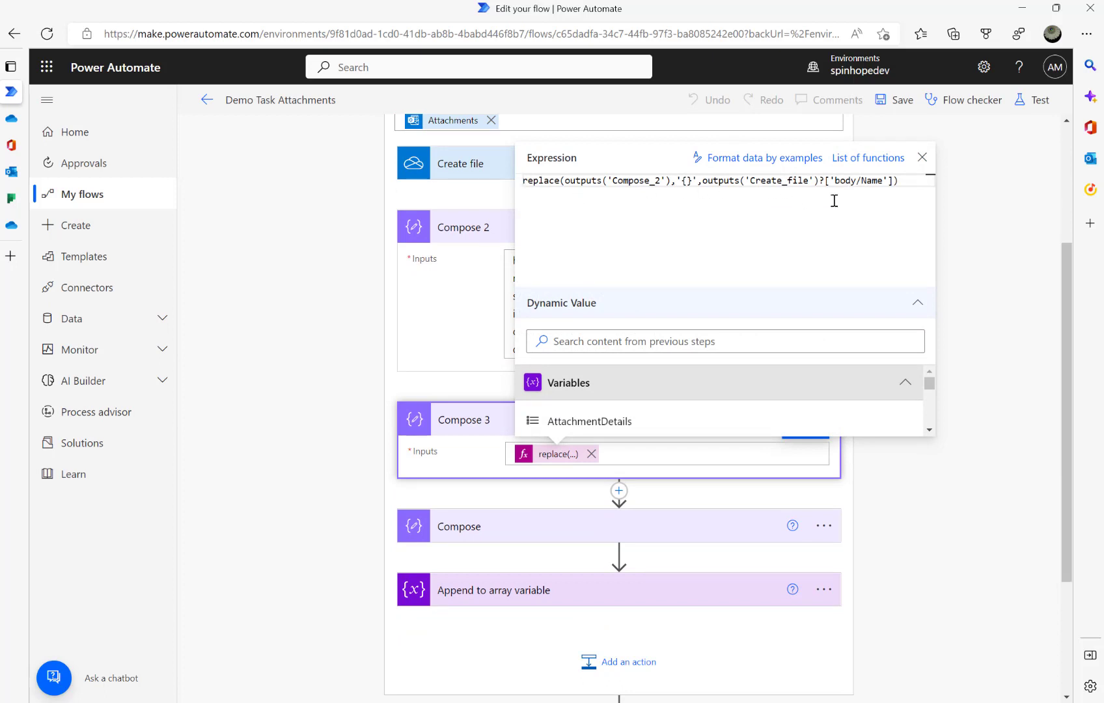
click(291, 440)
Review the Compose step's reference JSON built for each attachment.
click(521, 534)
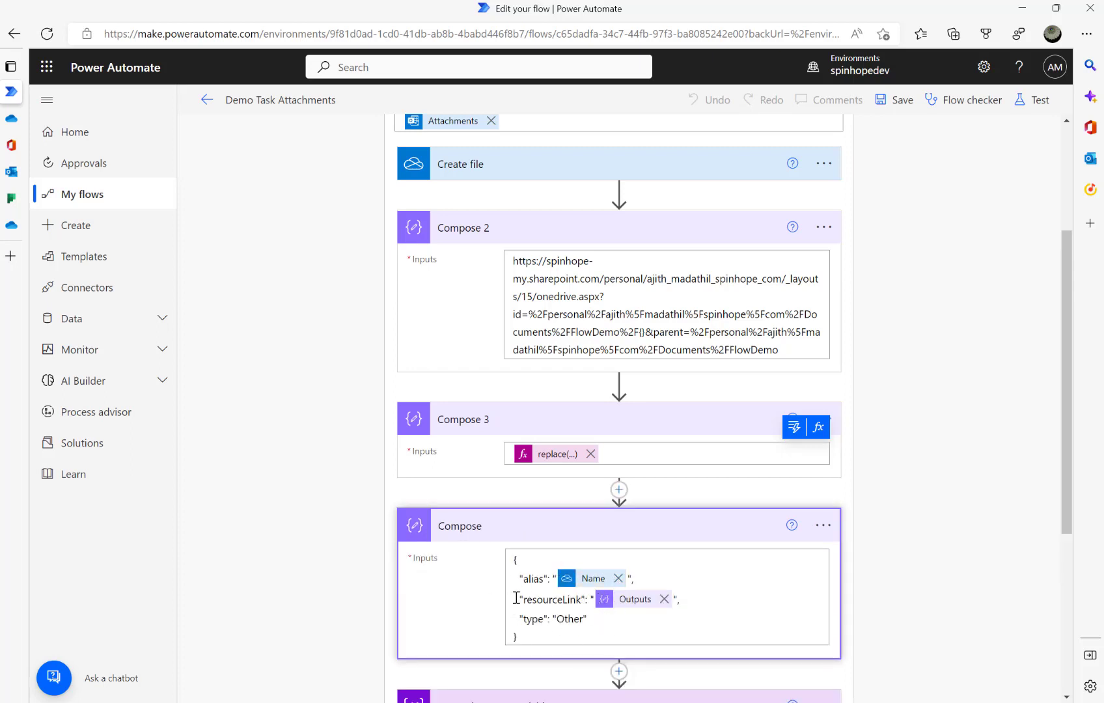
scroll(280, 525, down, 4)
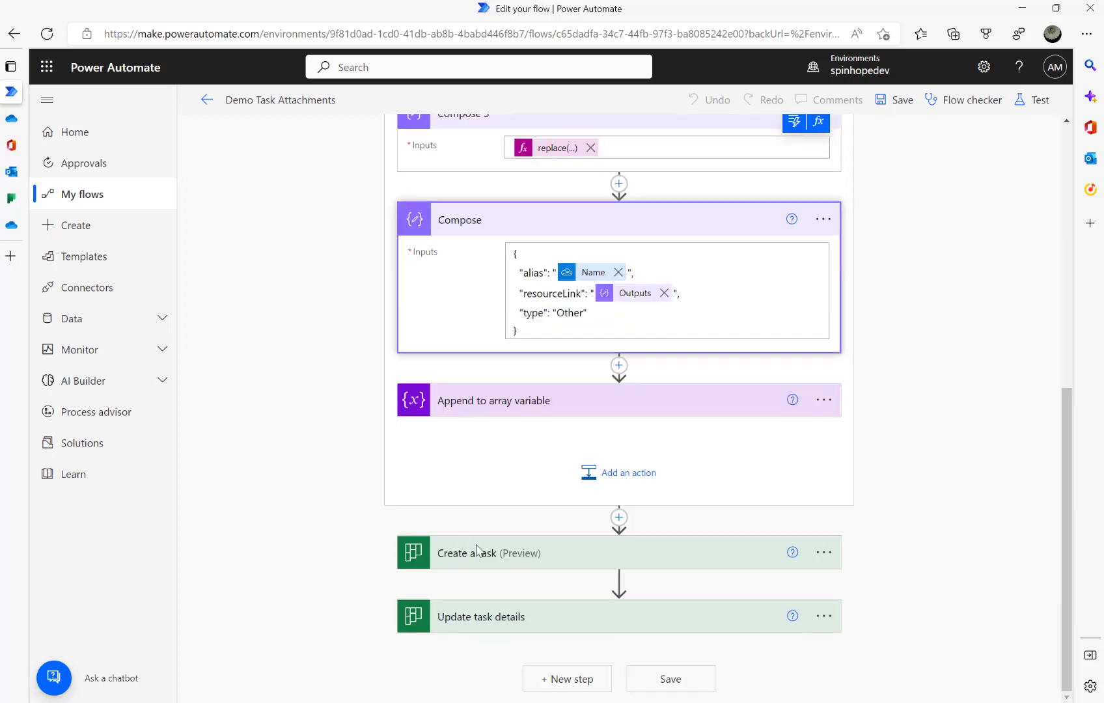
scroll(320, 367, up, 3)
scroll(467, 185, up, 4)
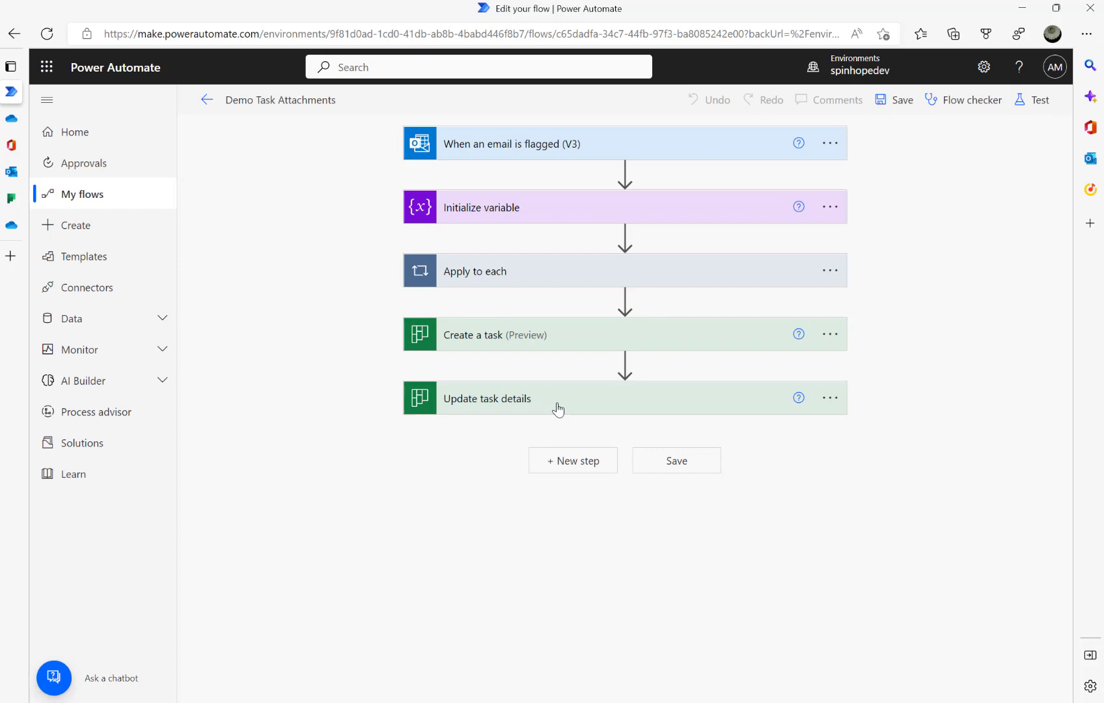
Check the Create a task and Update task details settings, then return to My demo task in Planner.
click(523, 343)
scroll(332, 390, down, 10)
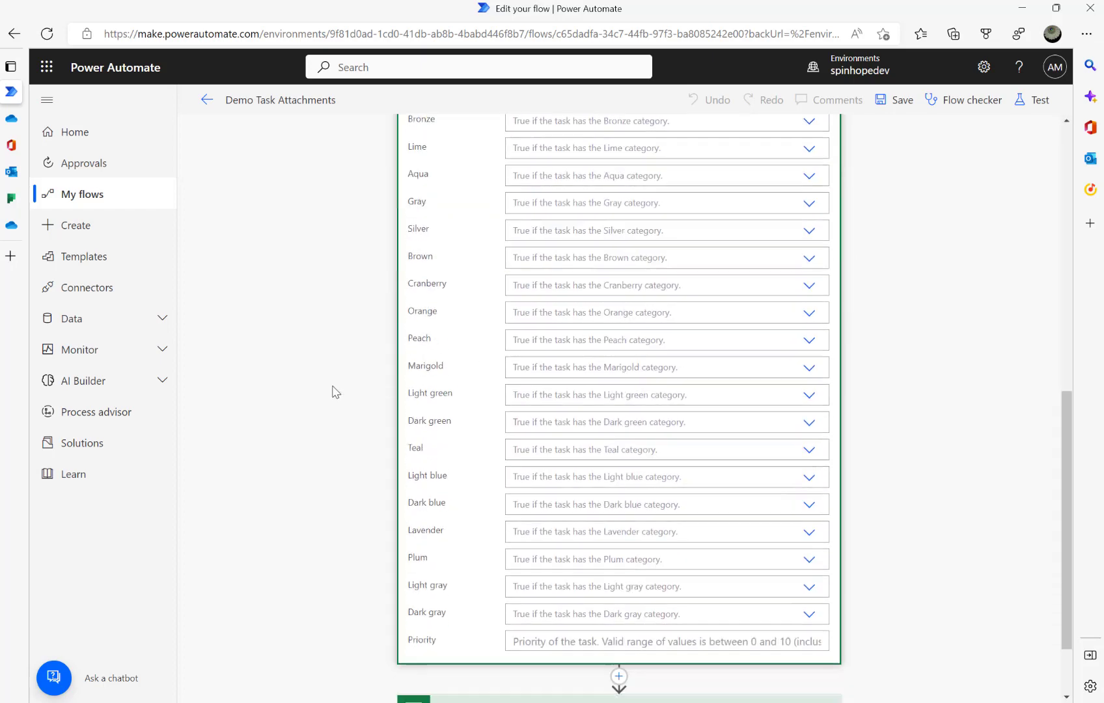
click(515, 620)
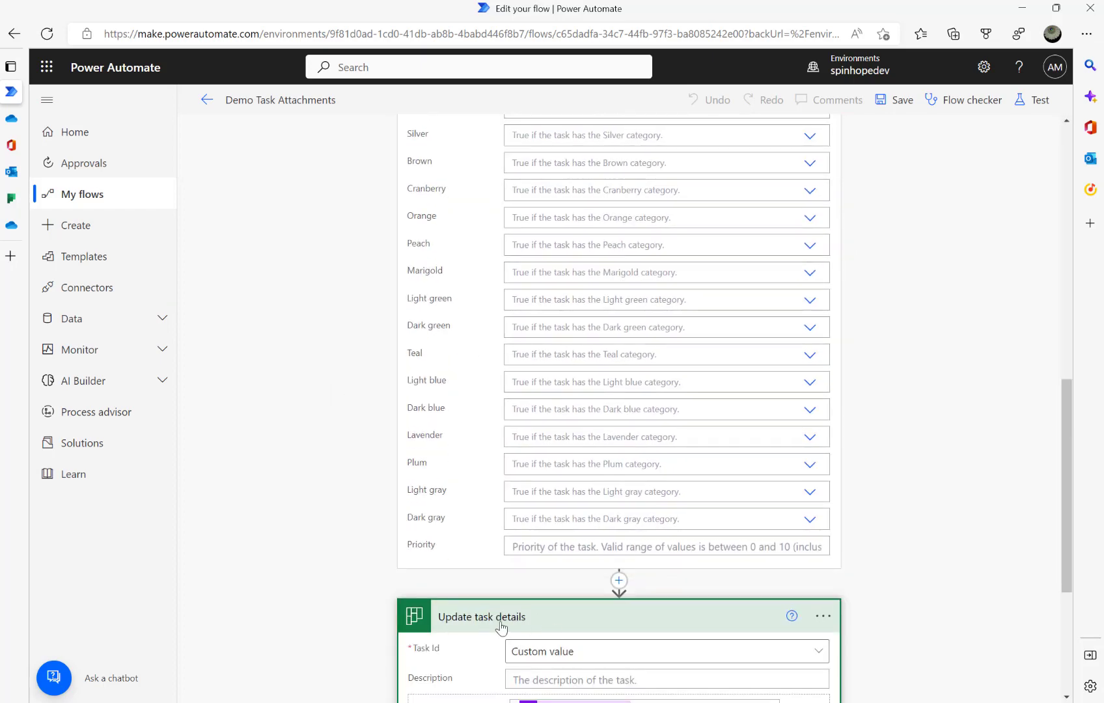
scroll(690, 528, down, 4)
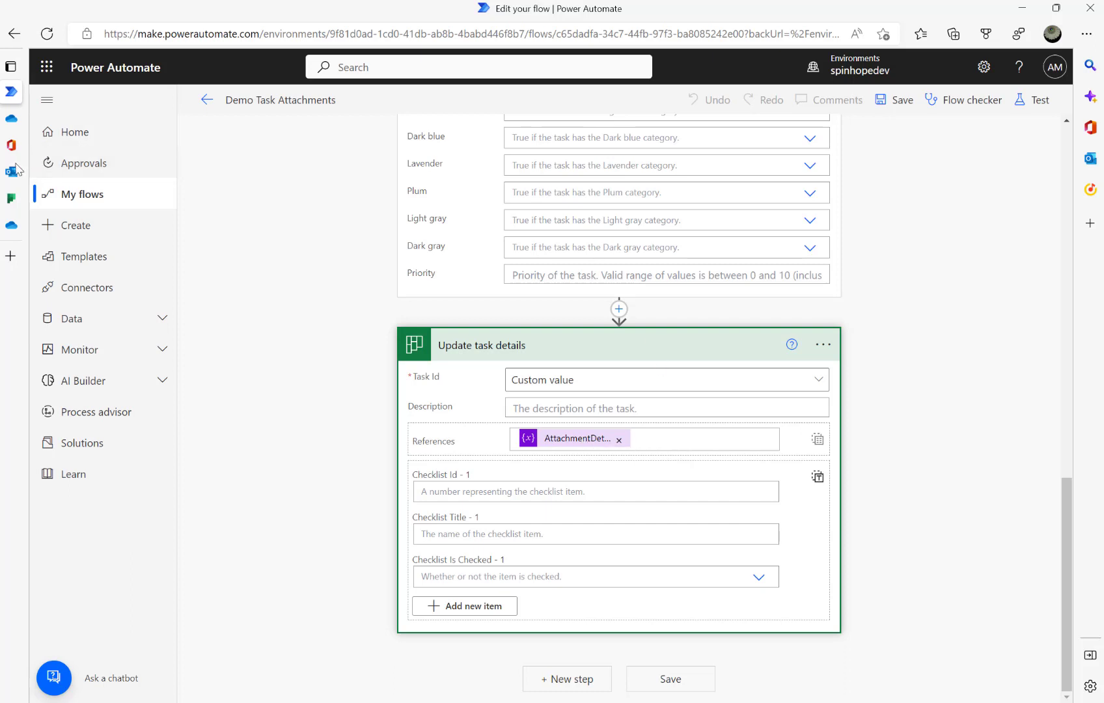
click(12, 198)
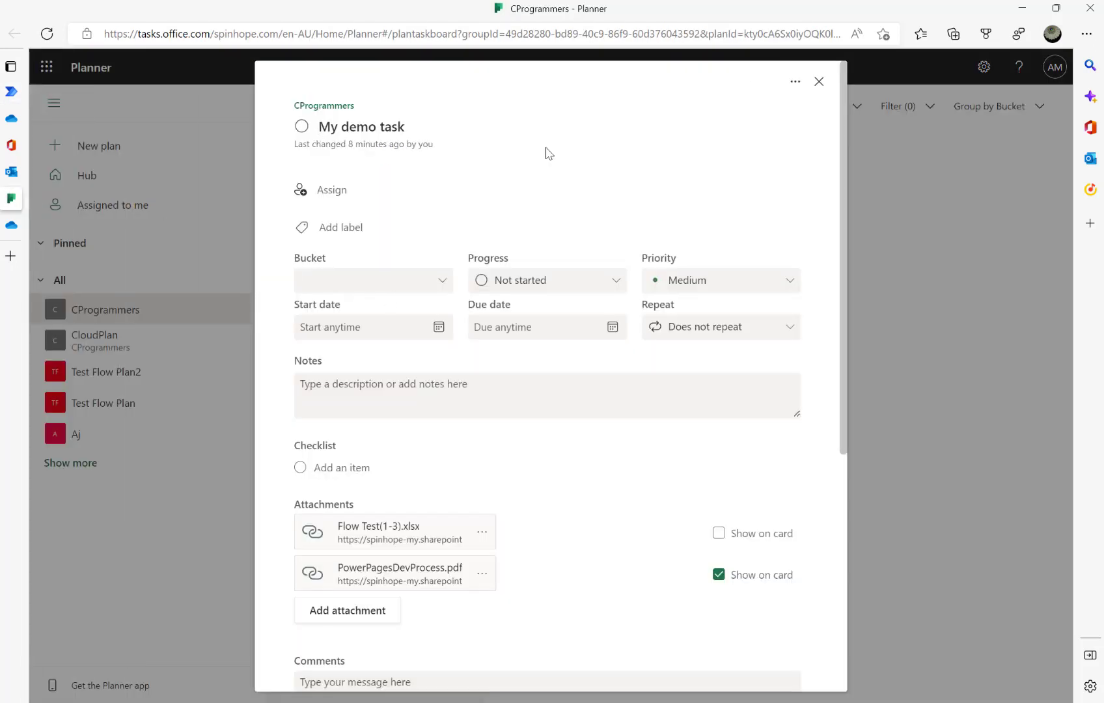